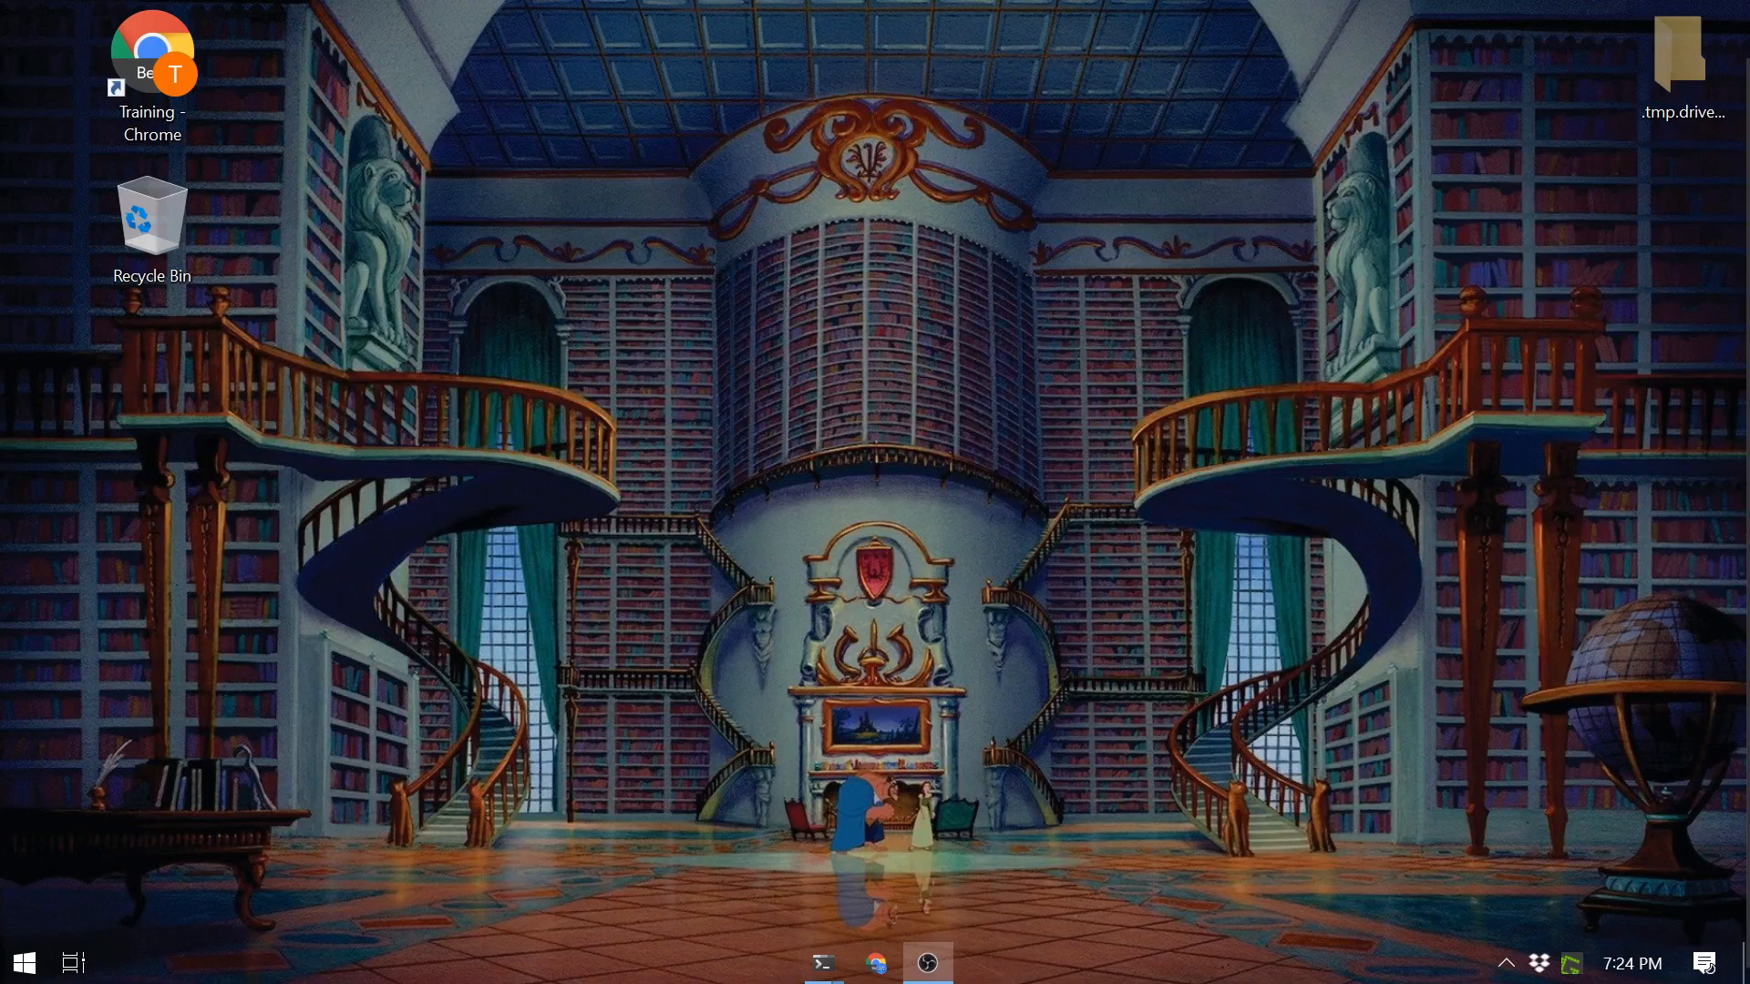
Step: Open Chrome with the Training profile, go to the Gmail inbox and look through its message list
double_click(157, 88)
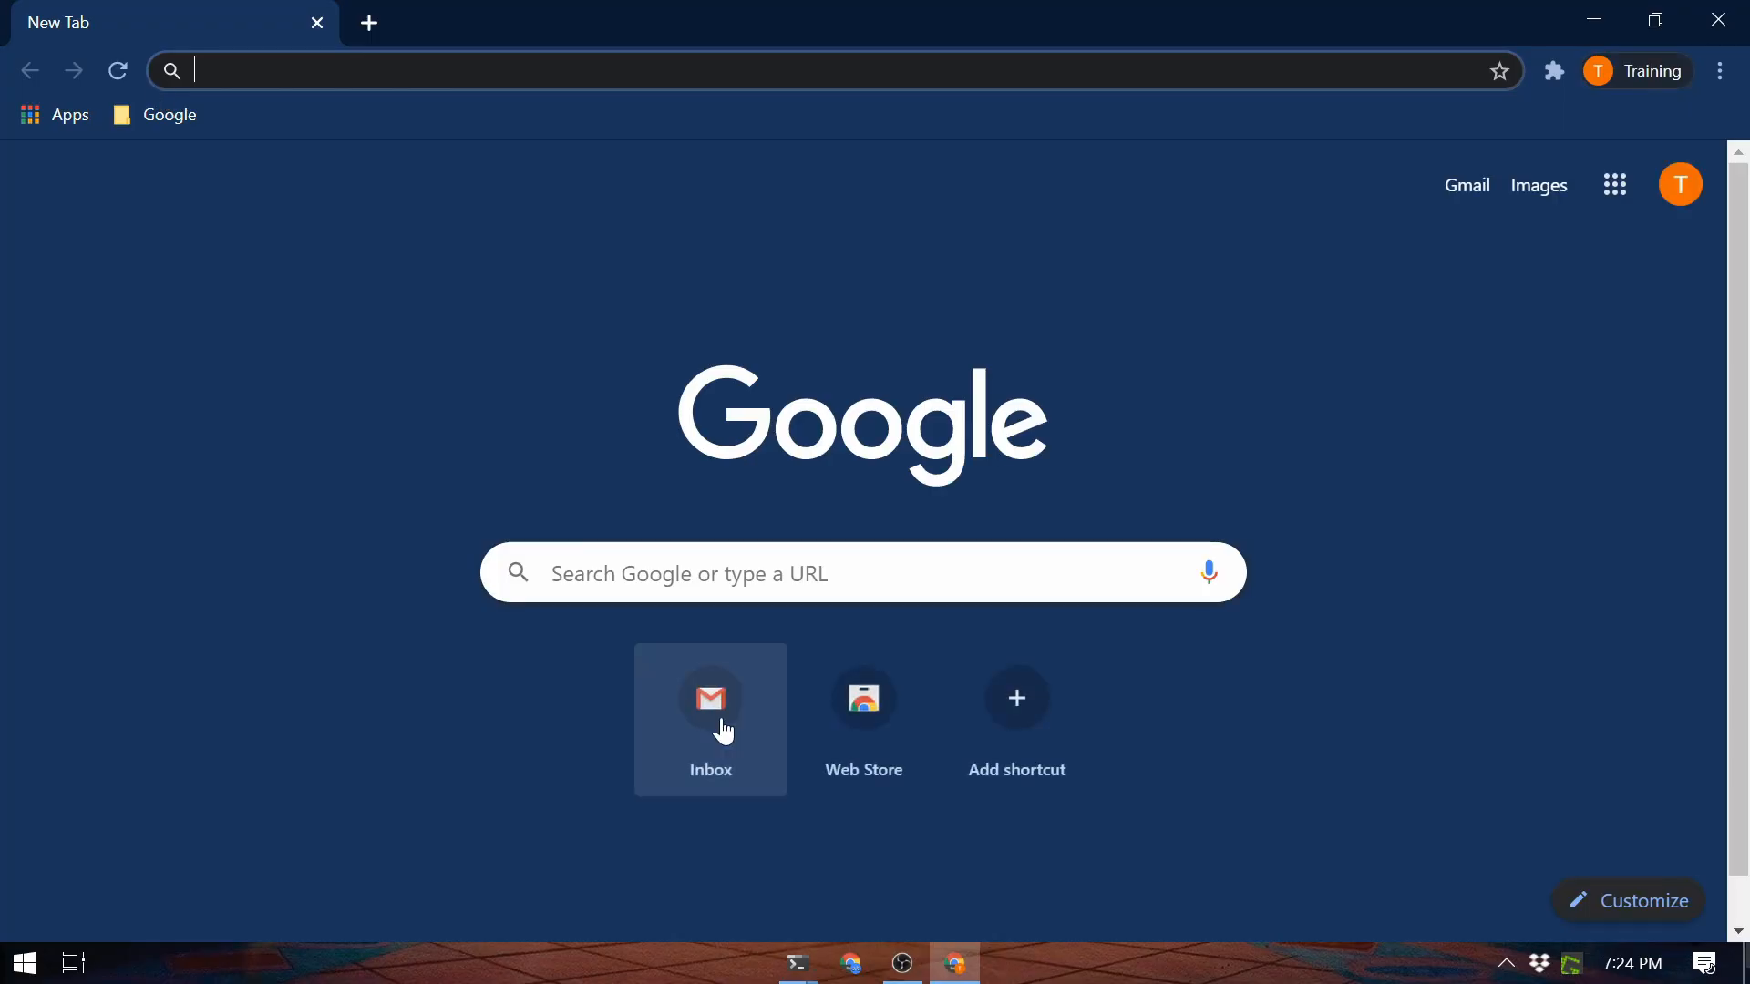
left_click(723, 729)
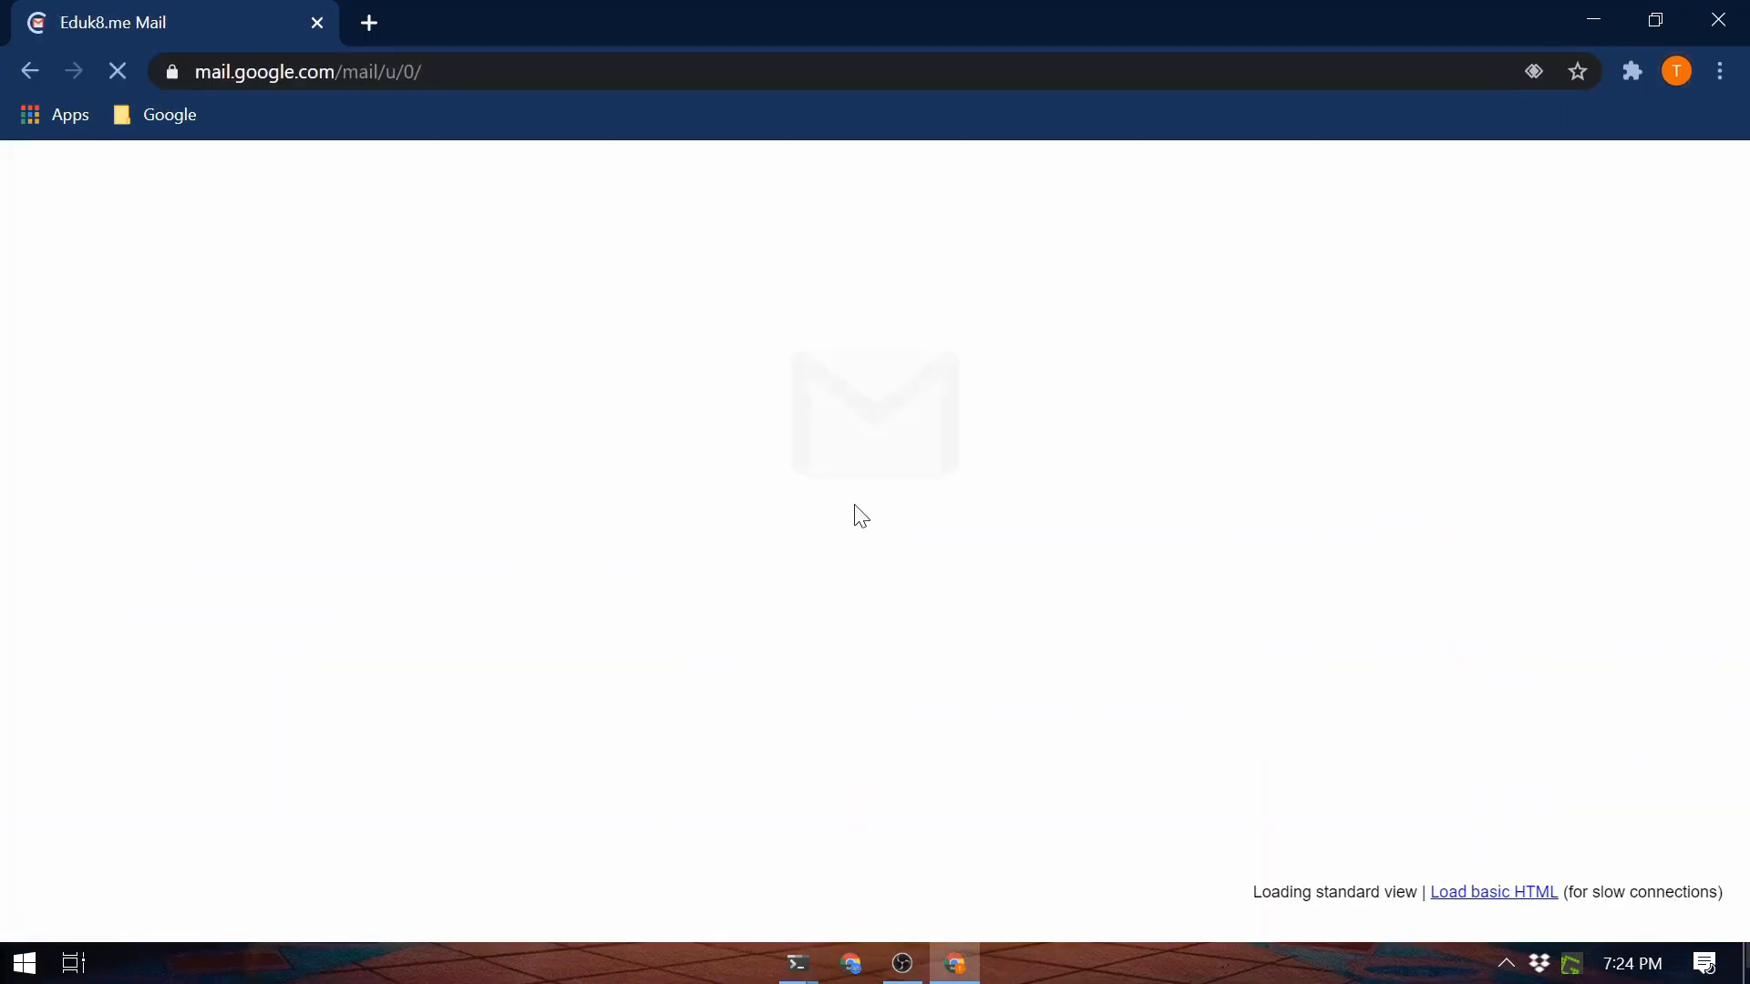
scroll(866, 529, "down", 5)
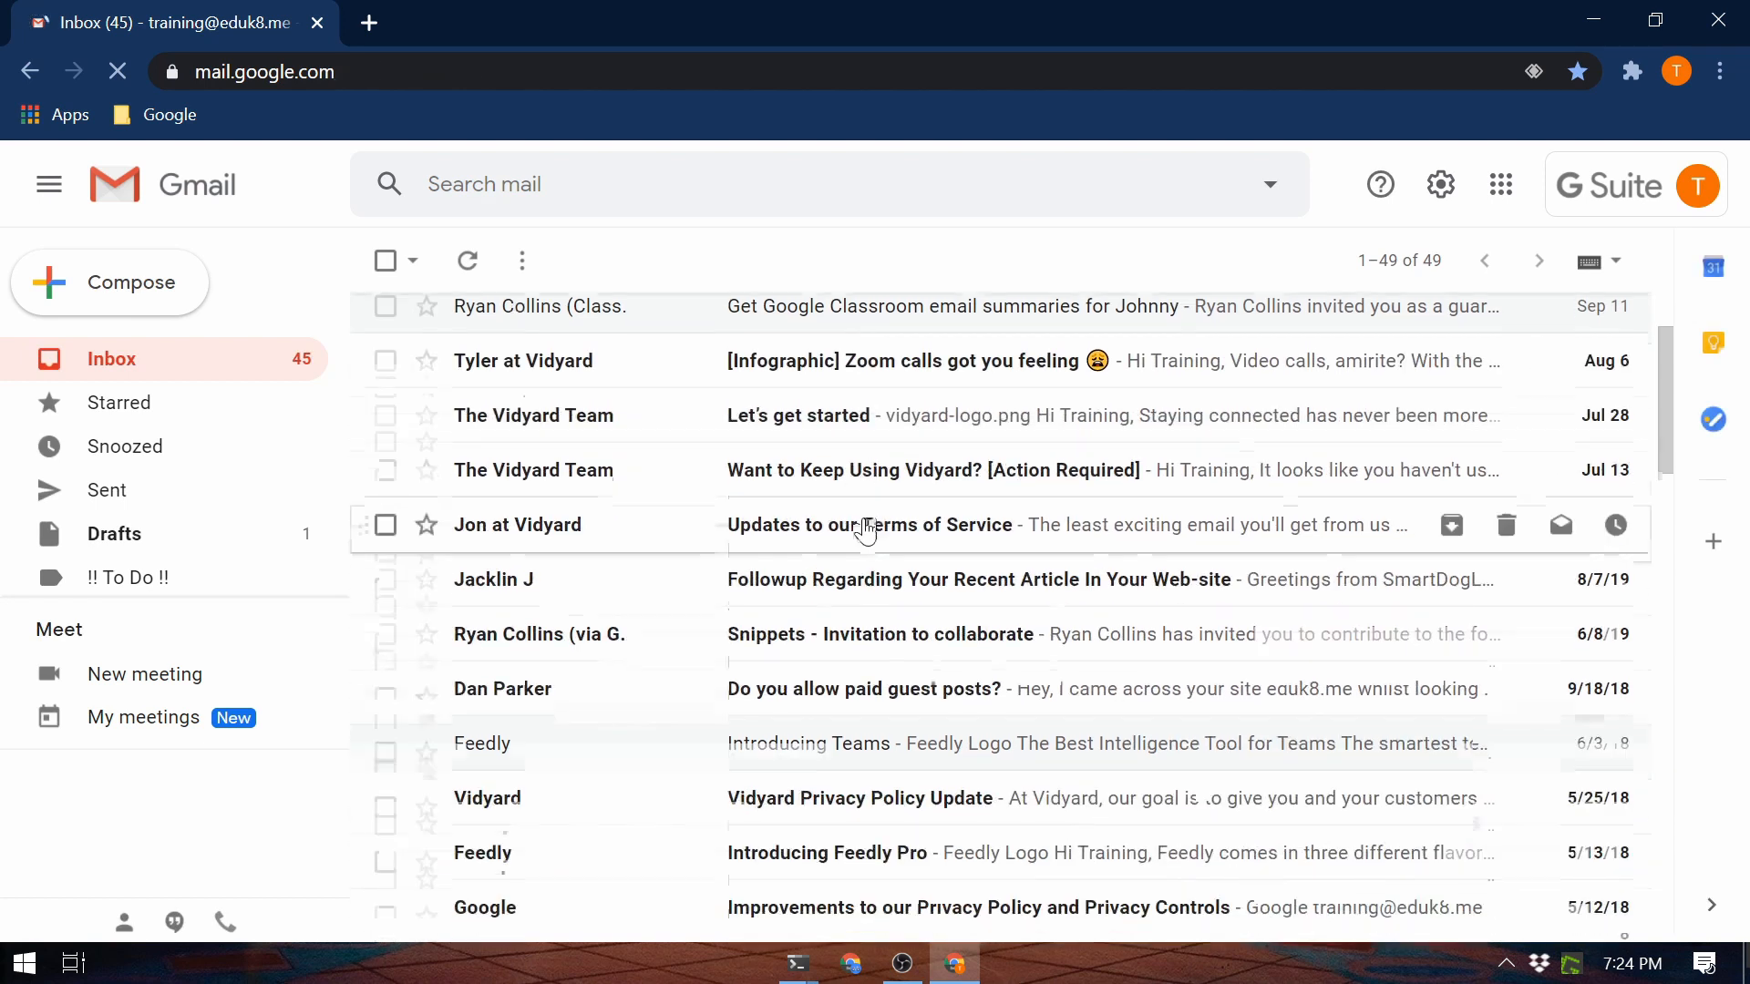
scroll(864, 529, "down", 2)
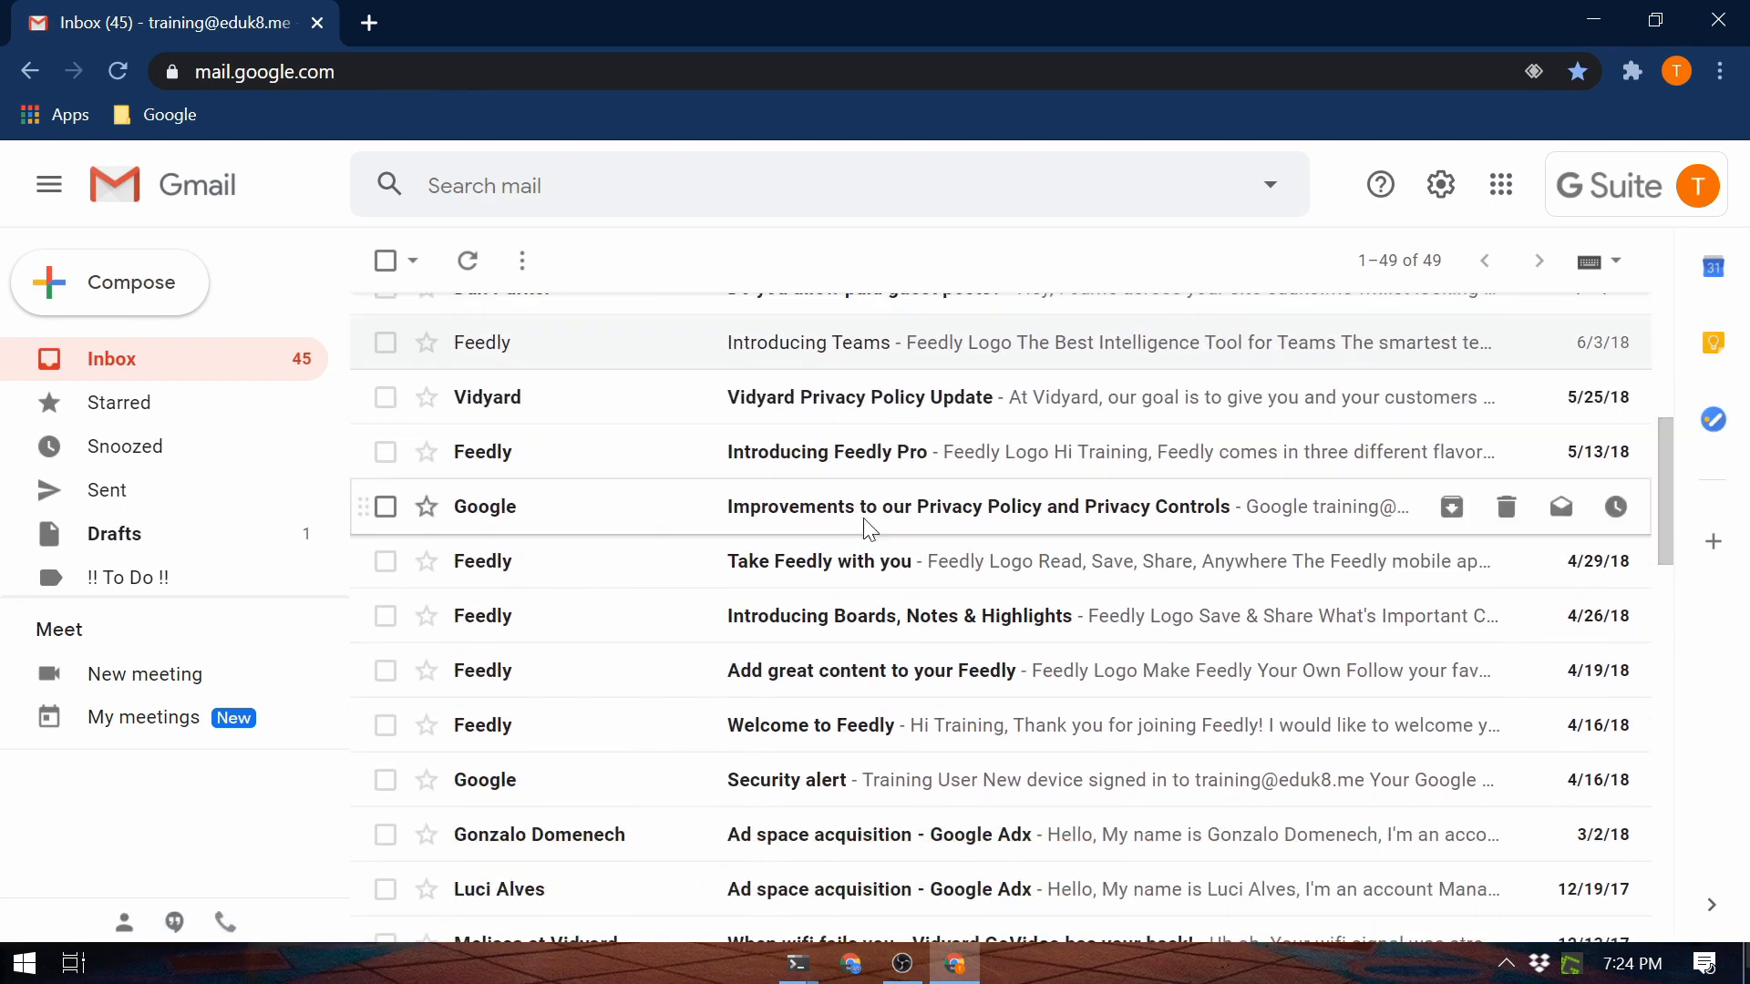
scroll(865, 532, "down", 10)
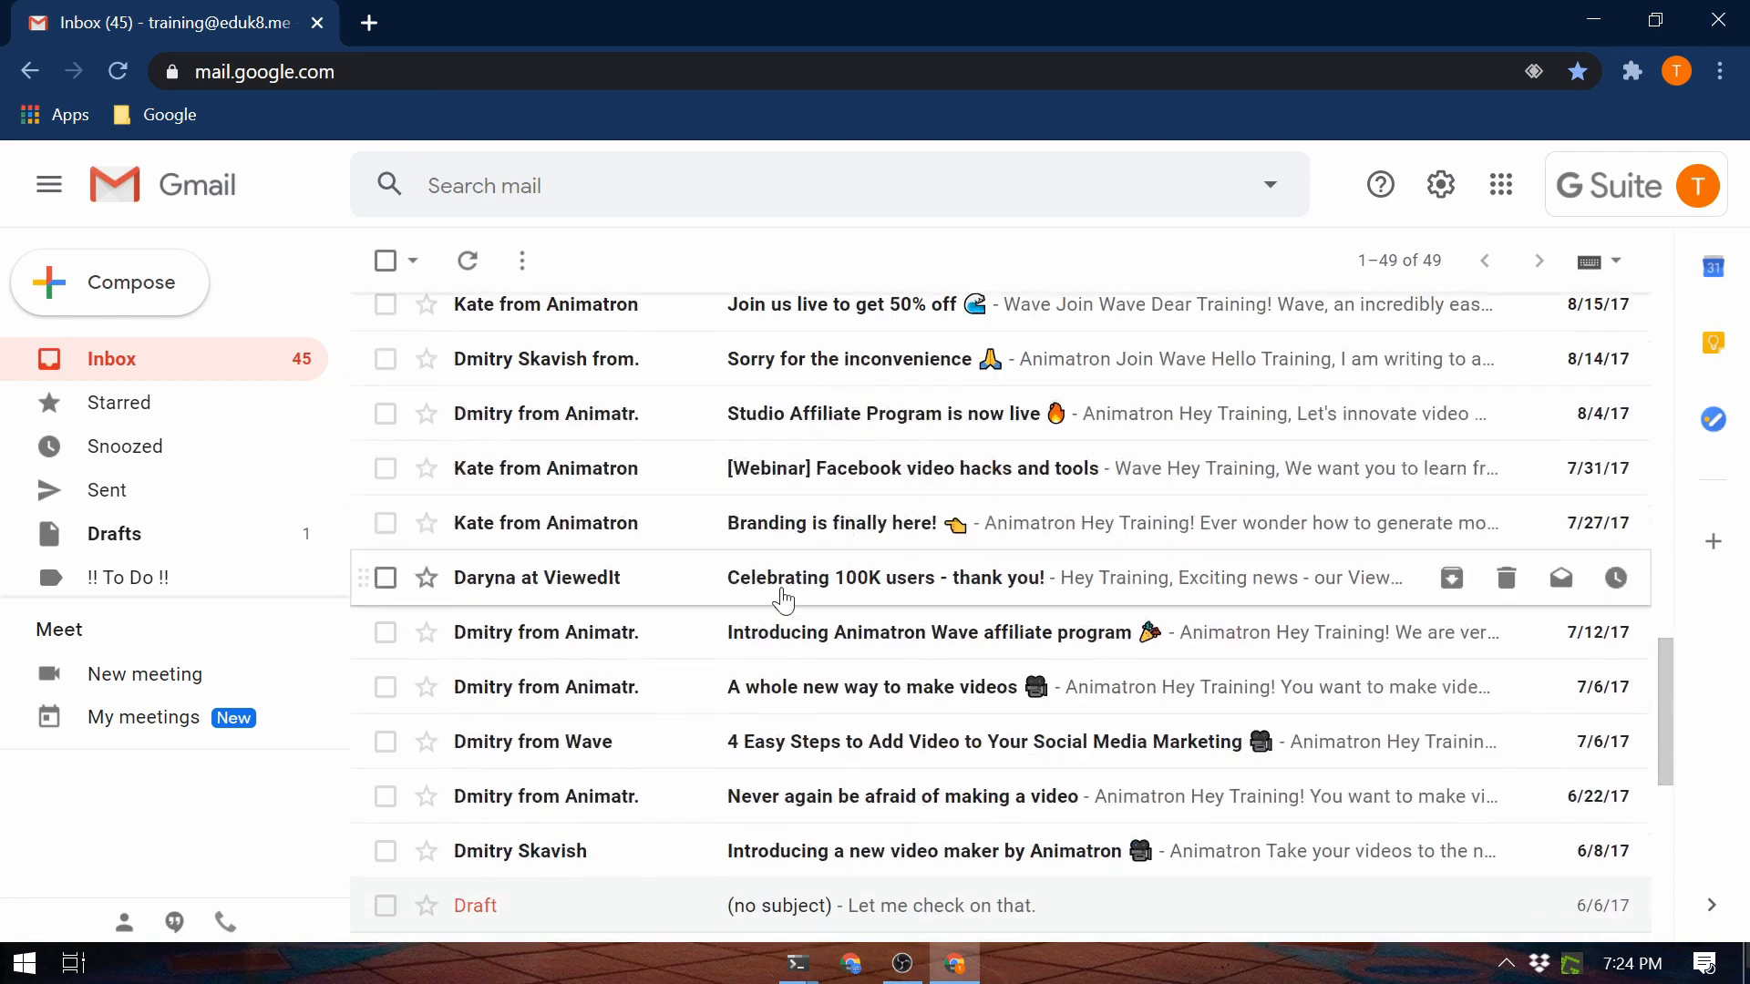
scroll(784, 597, "up", 15)
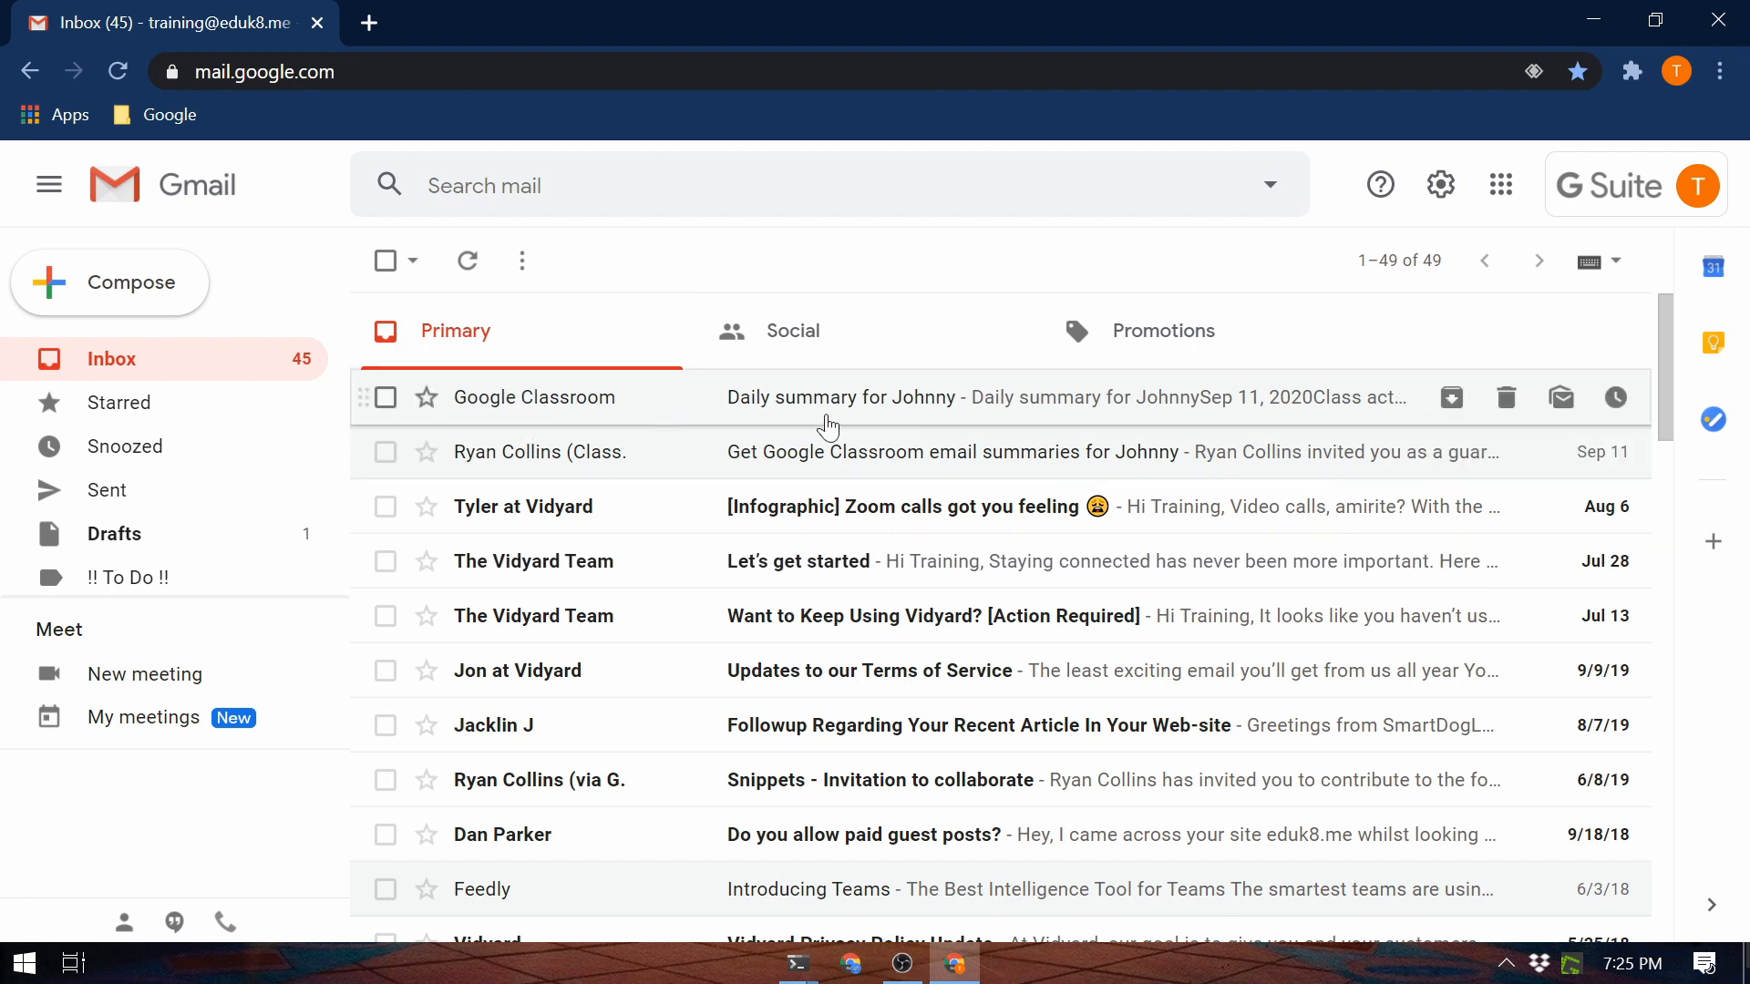
Step: Select the paid guest posts email, the Google security alert and both "Ad space acquisition - Google Adx" emails in the inbox
scroll(827, 426, "down", 1)
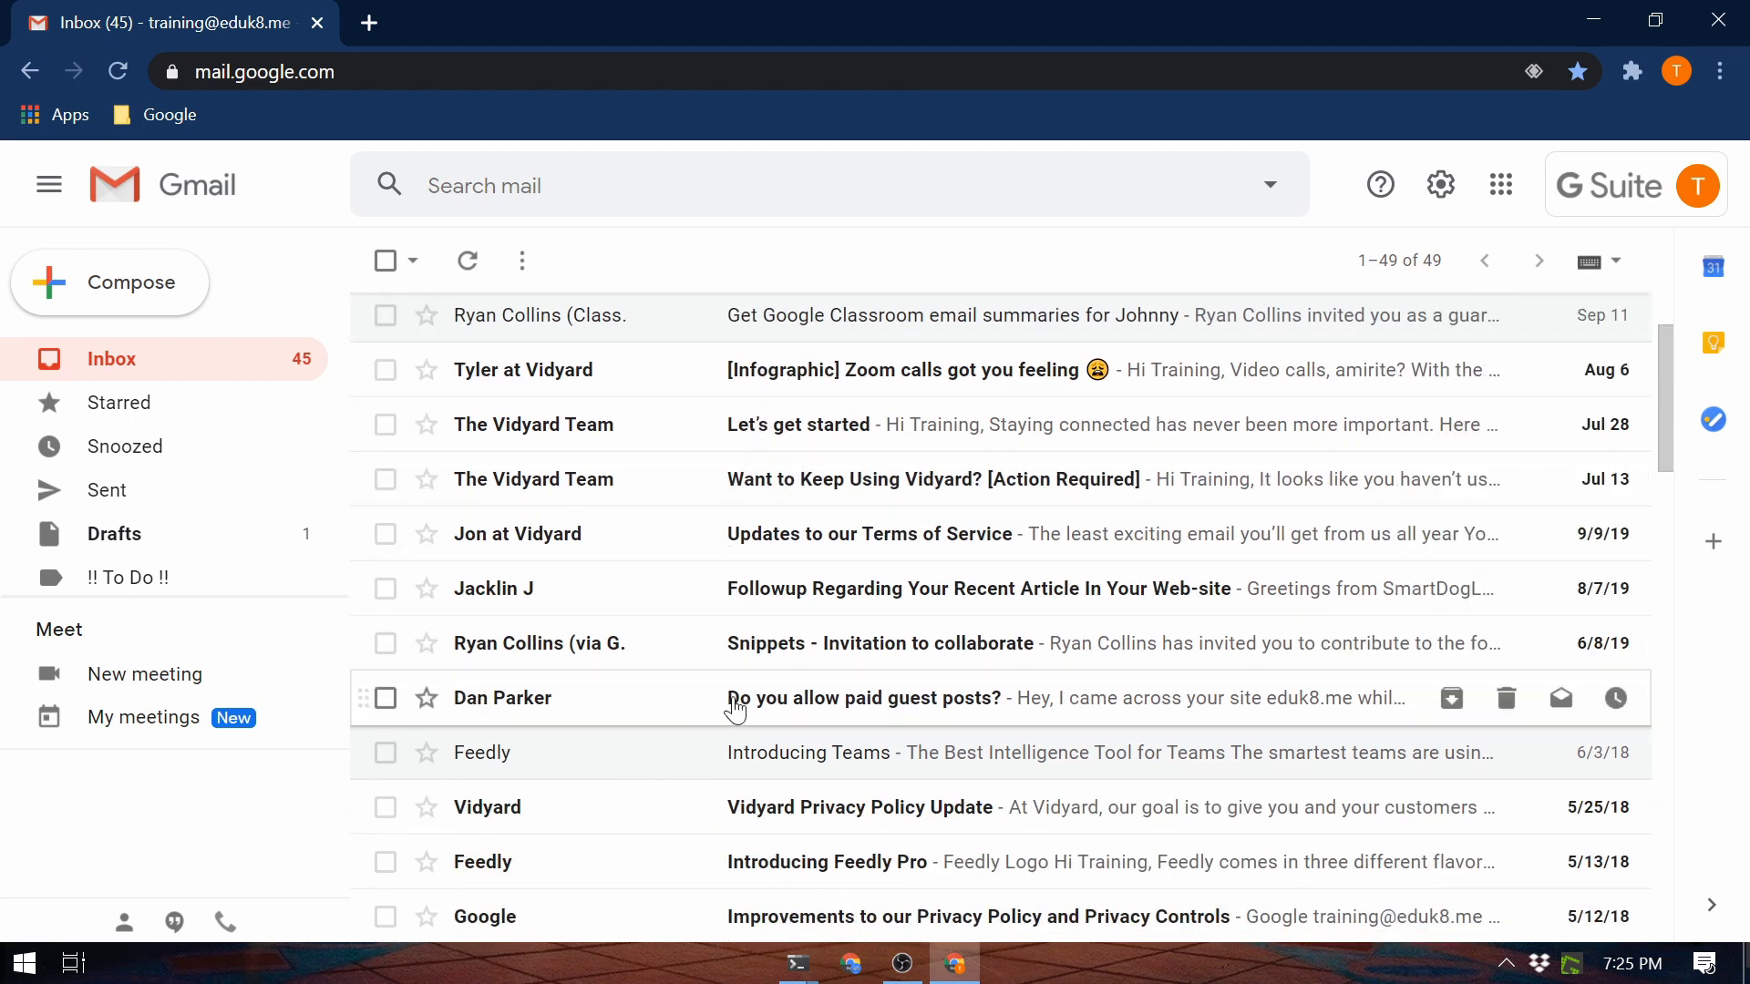
left_click(390, 718)
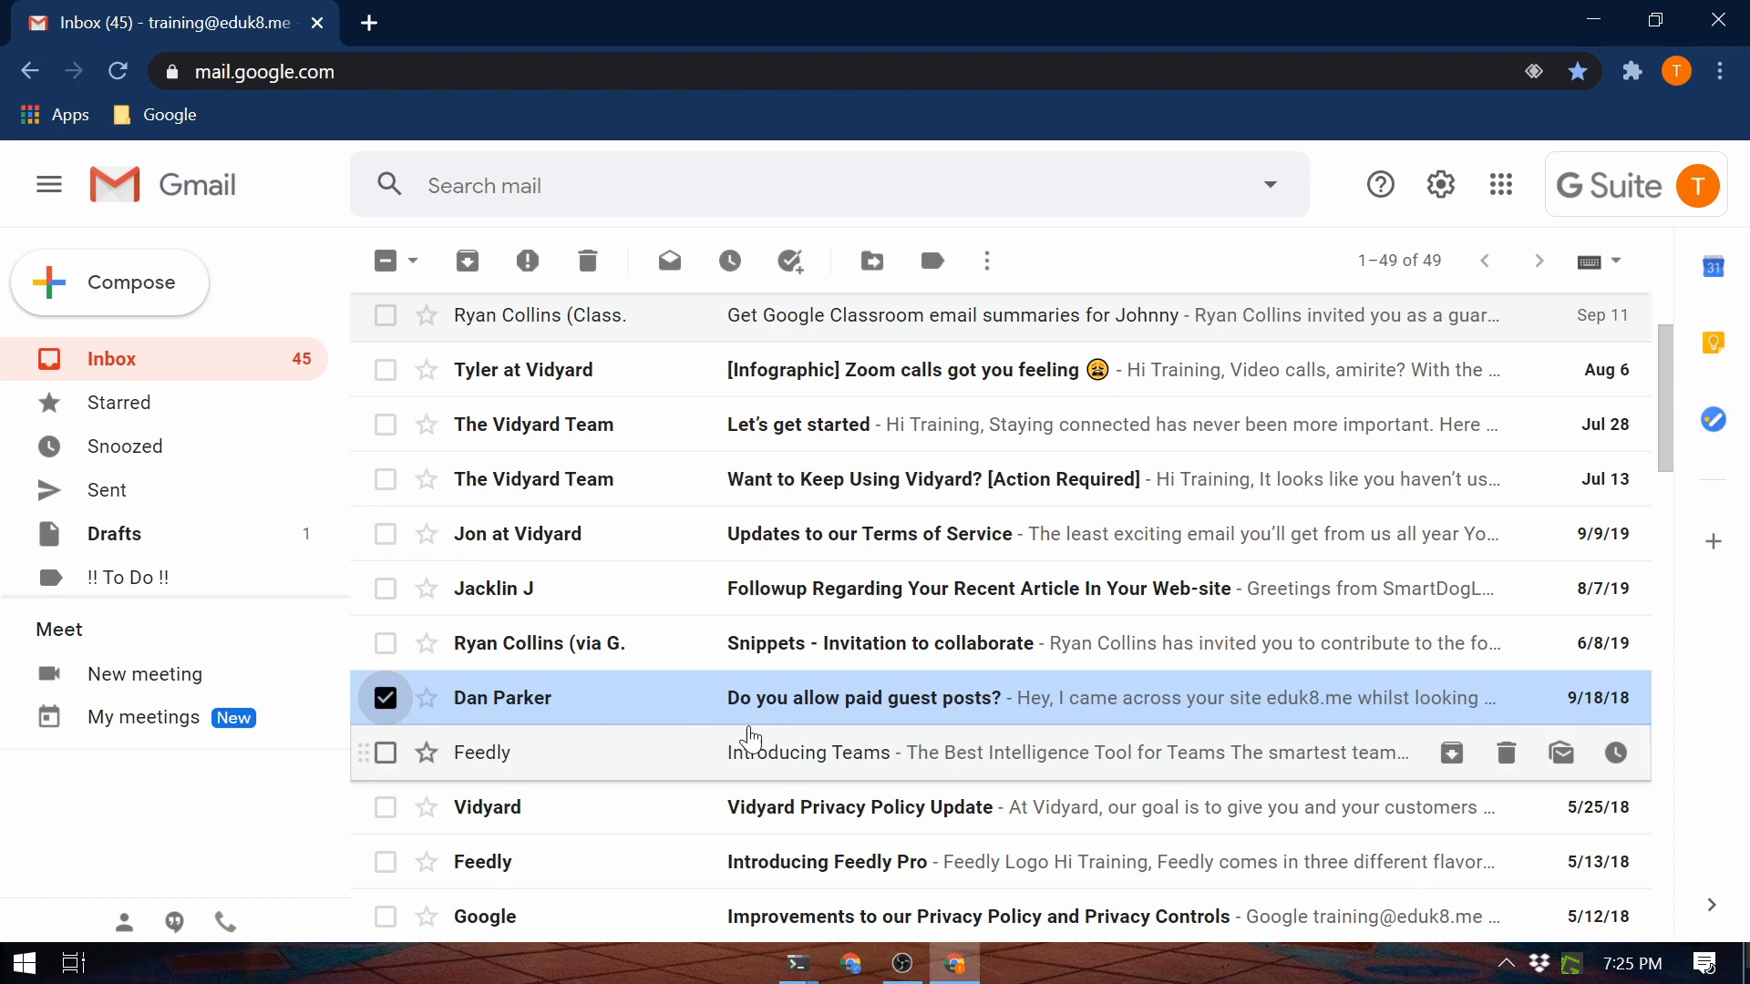
scroll(655, 732, "down", 1)
scroll(657, 729, "down", 3)
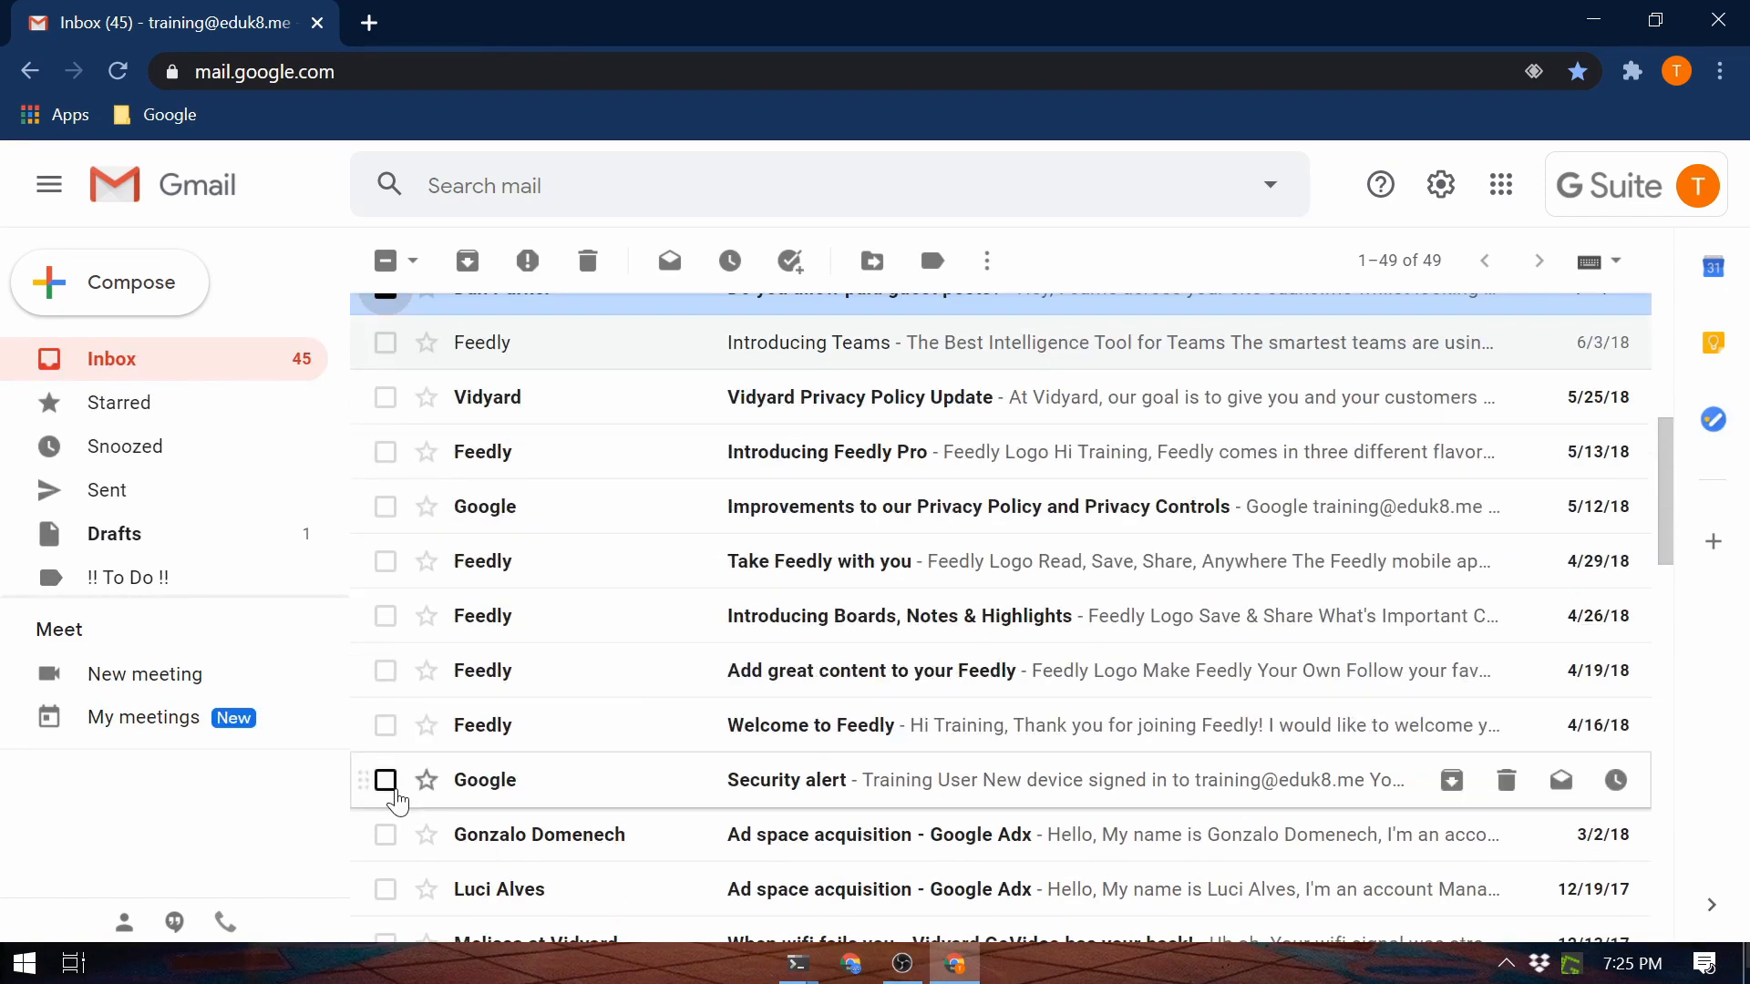
left_click(390, 784)
scroll(756, 774, "down", 1)
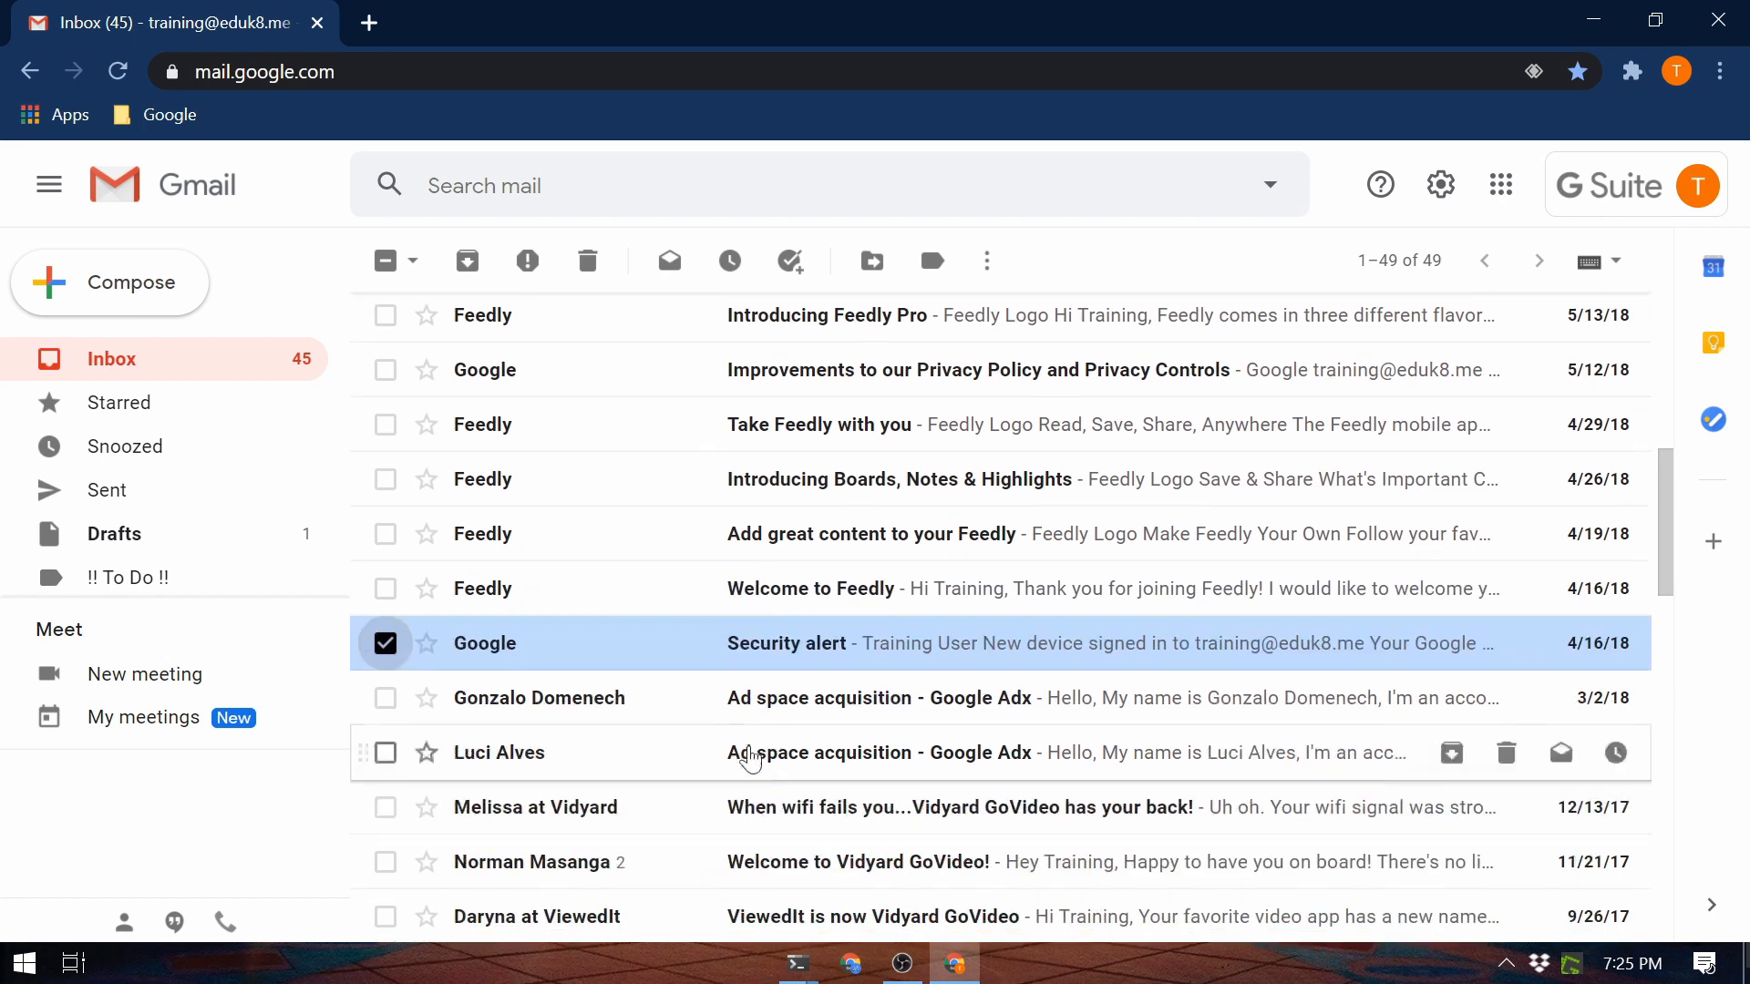
scroll(638, 720, "down", 3)
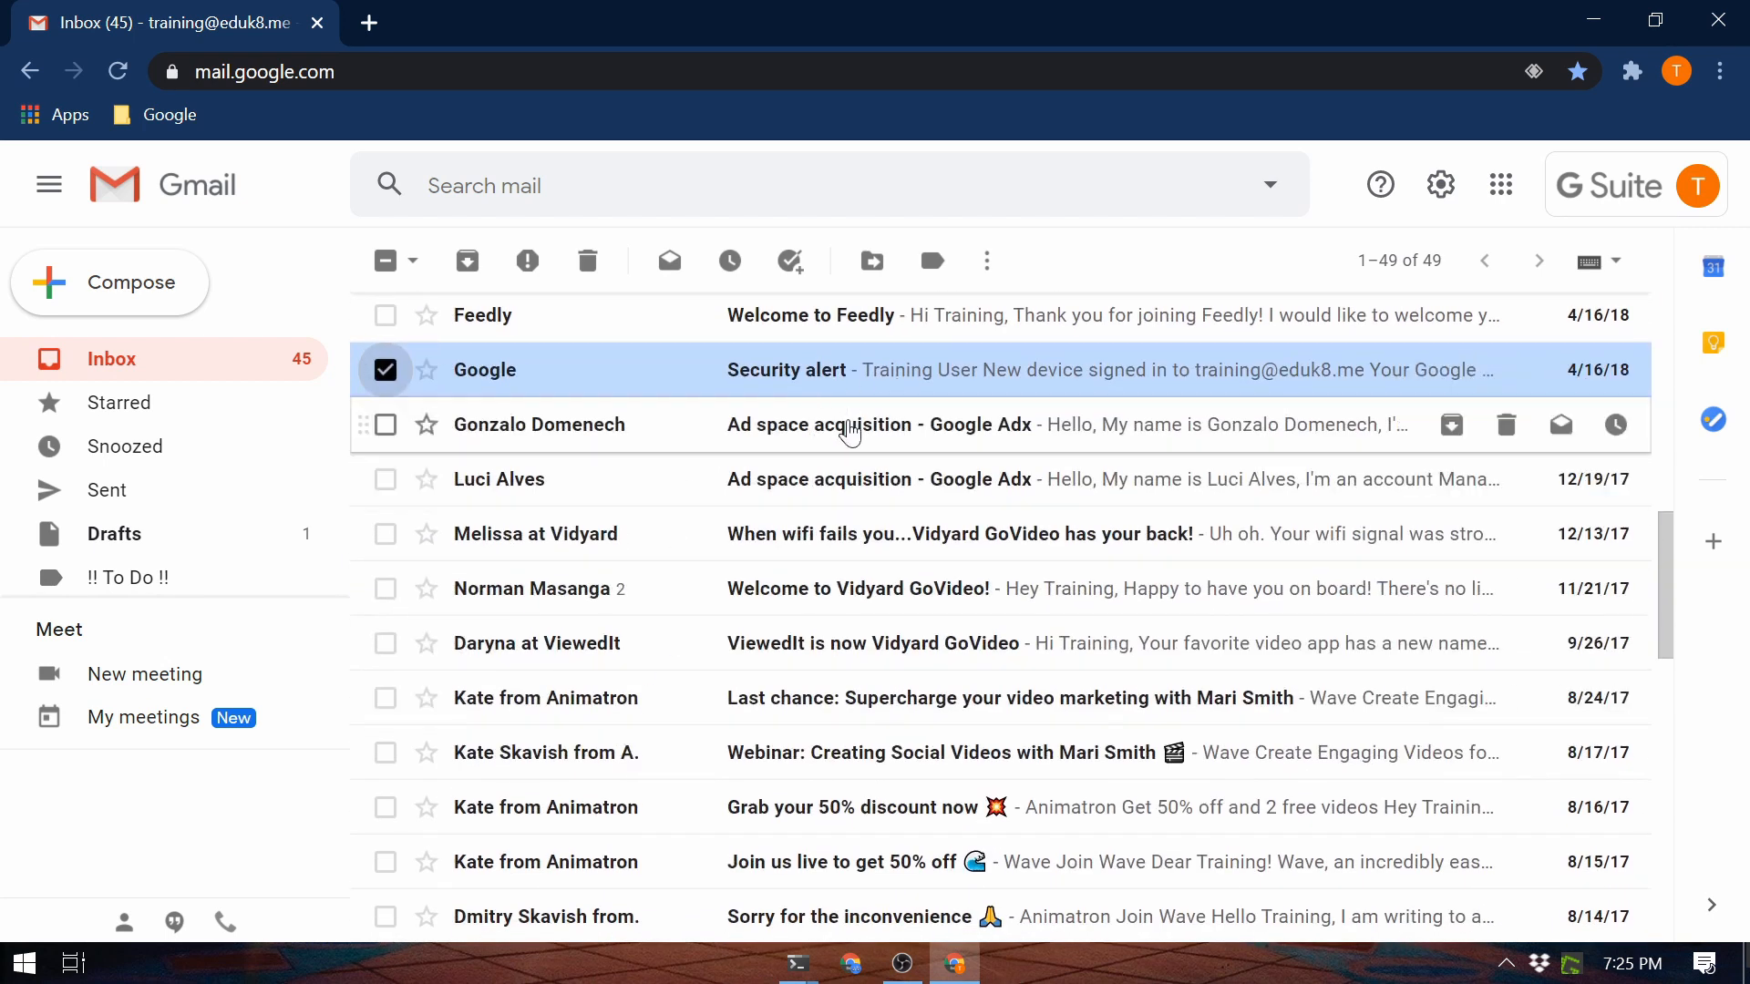
left_click(386, 425)
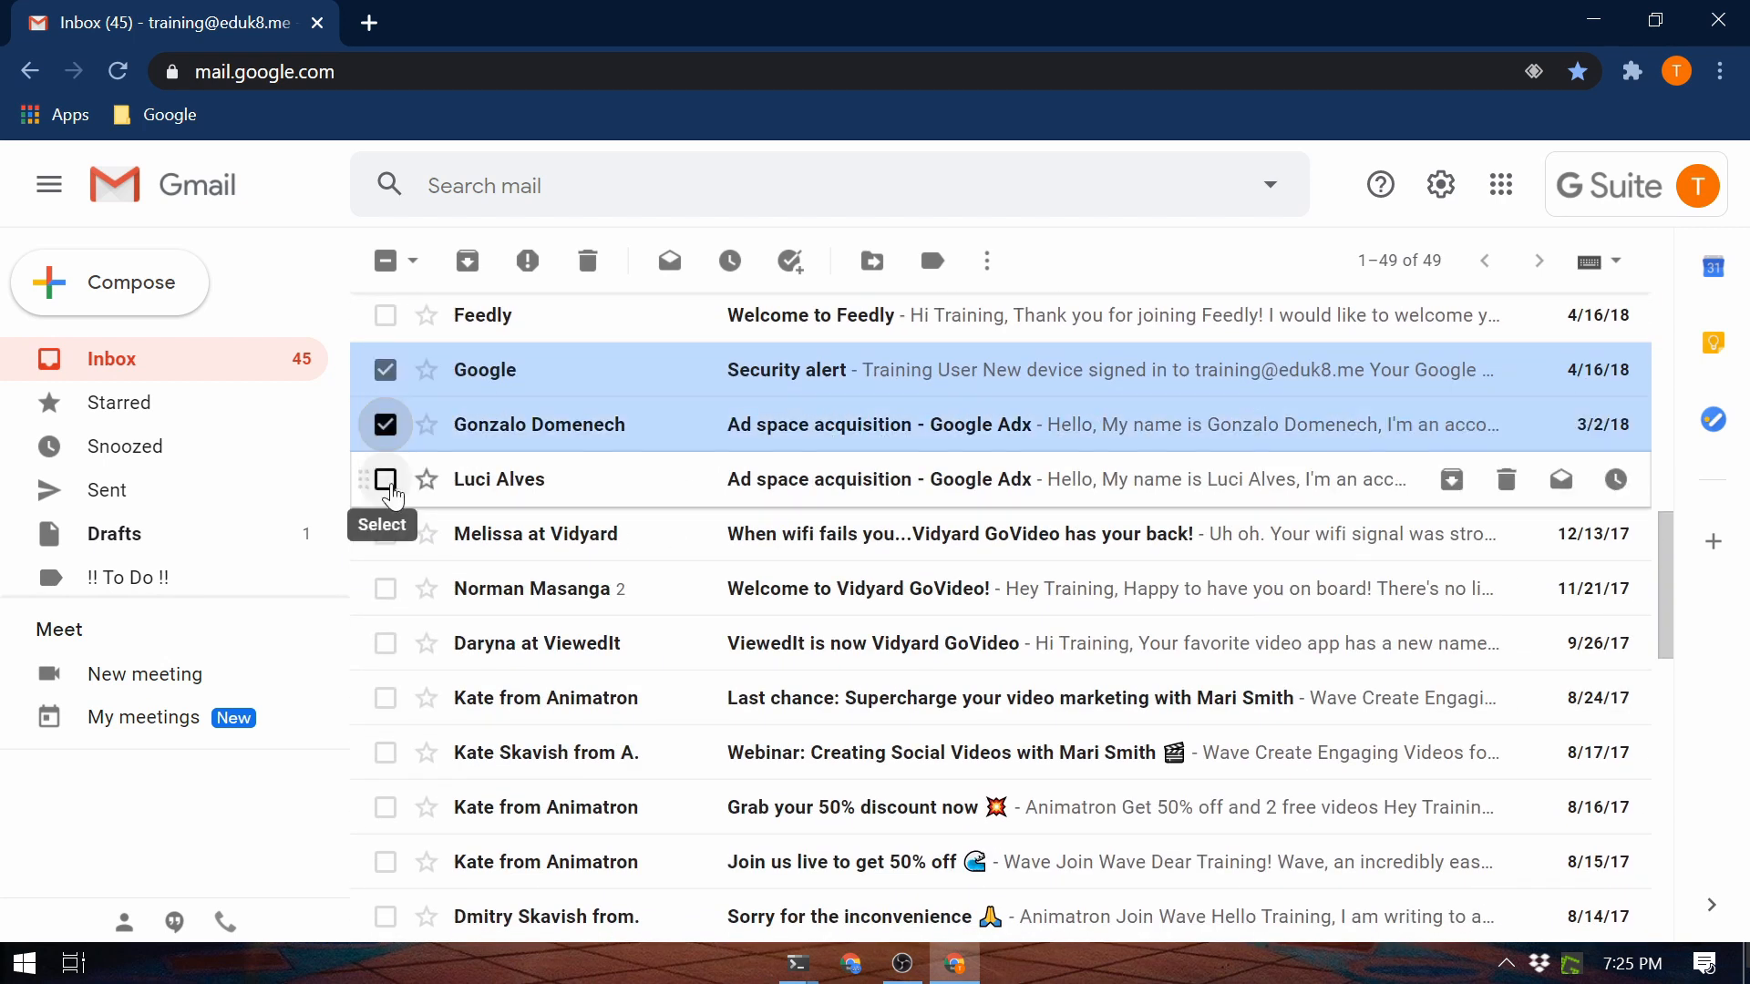
left_click(386, 480)
scroll(672, 632, "down", 2)
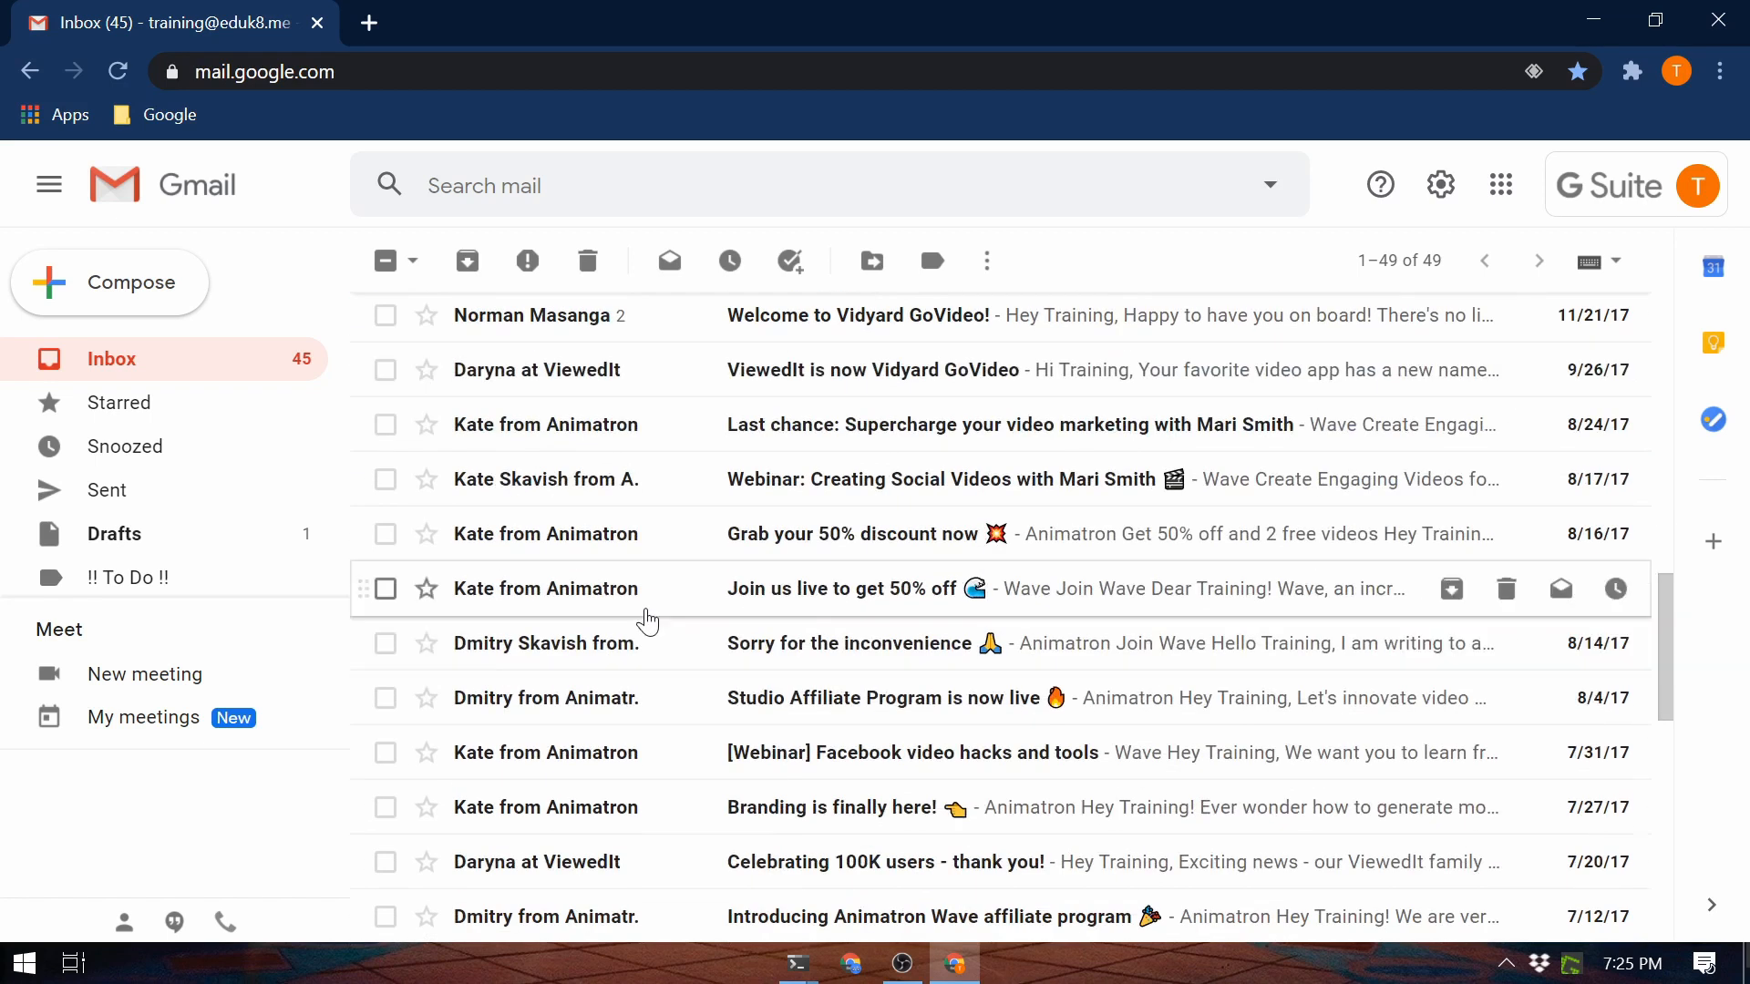
Step: Add the "(no subject)" draft dated 6/6/17 to the selected conversations
scroll(648, 613, "down", 1)
scroll(762, 613, "down", 3)
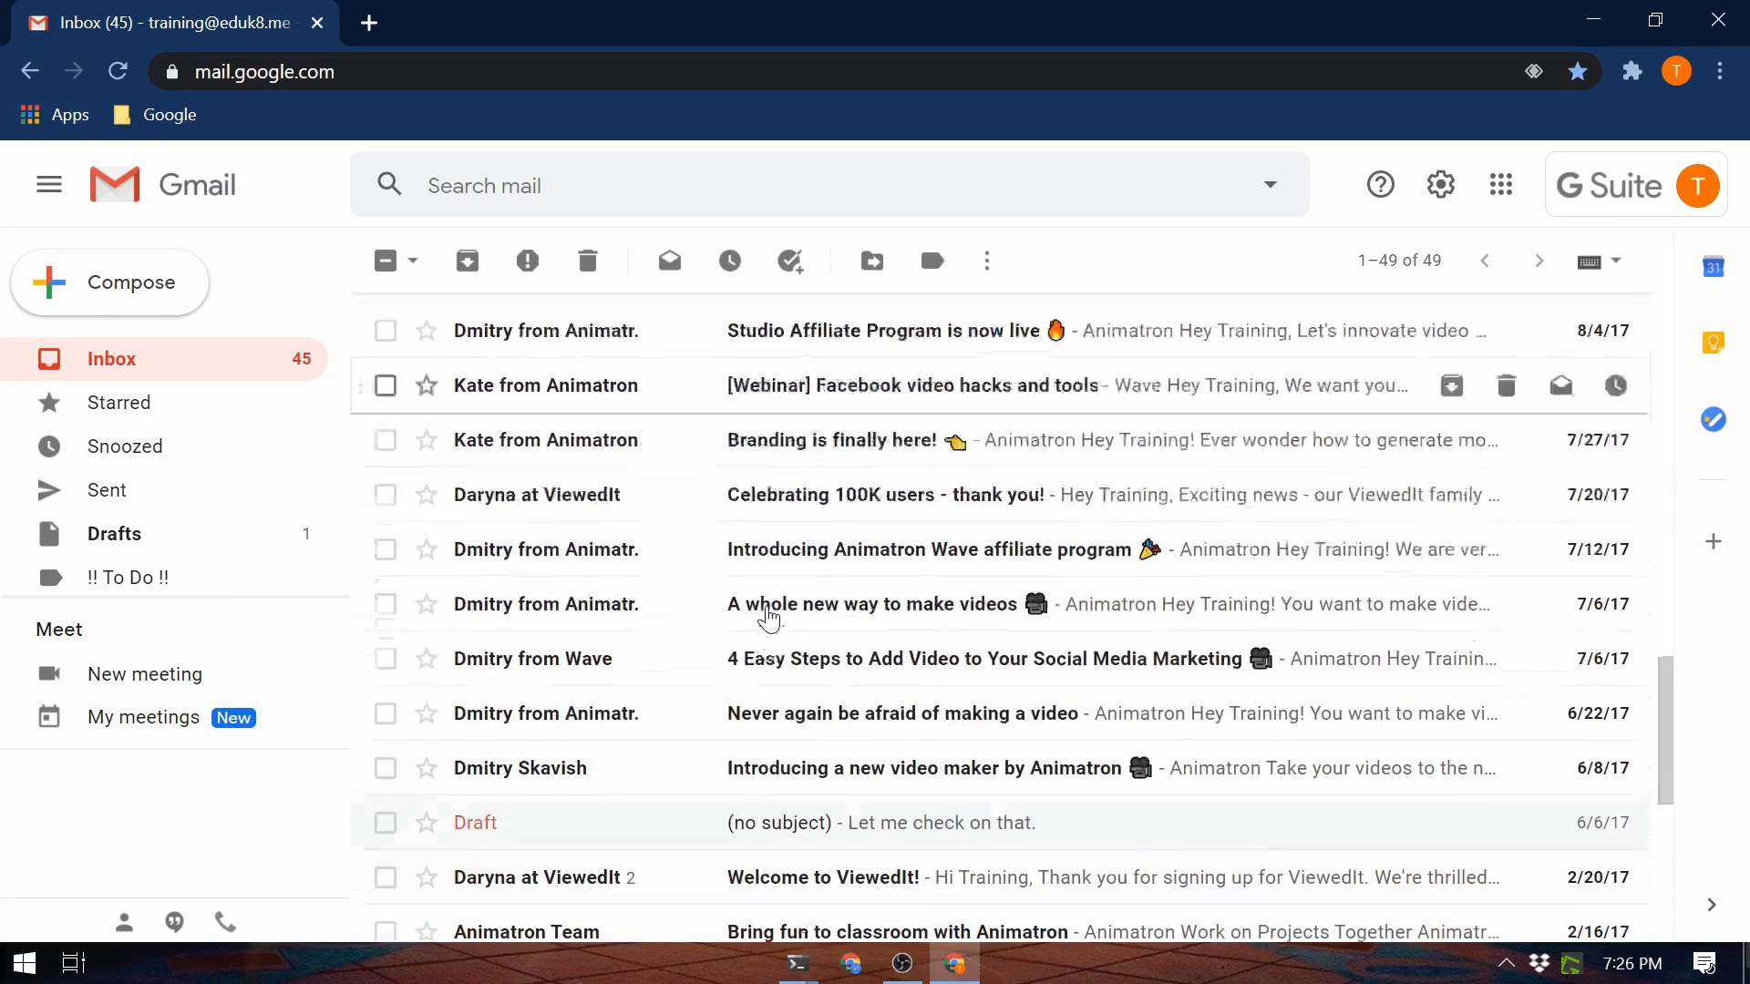
scroll(769, 616, "down", 2)
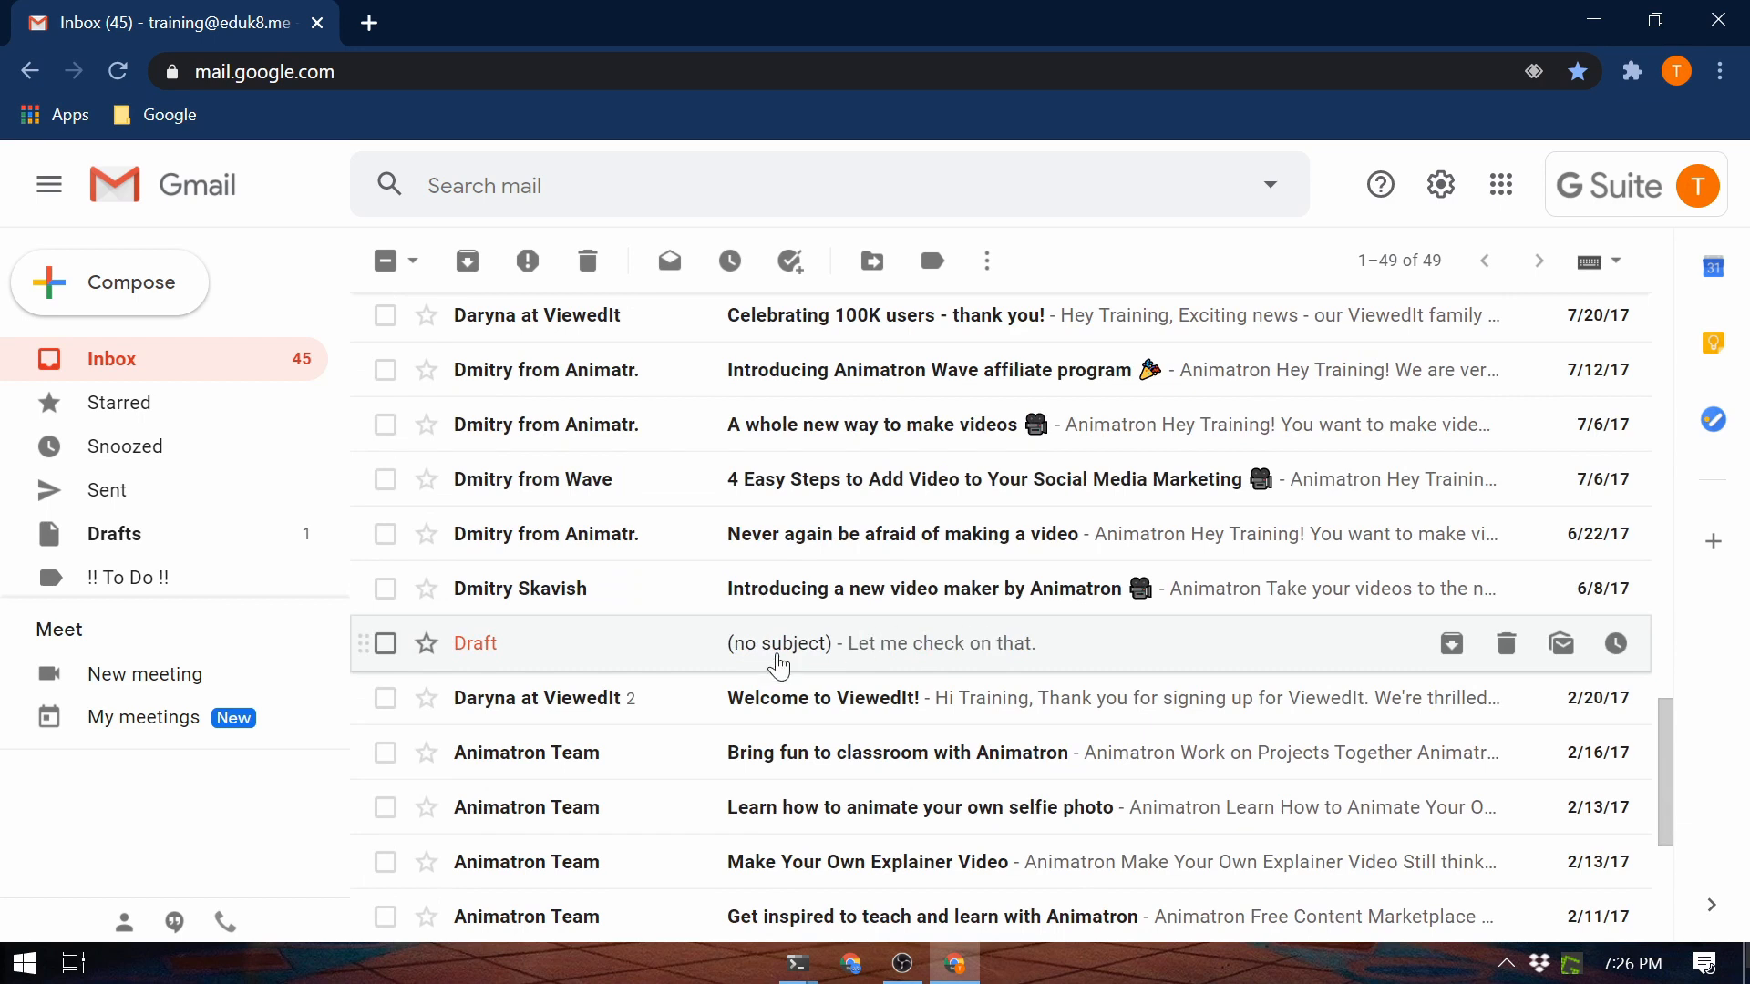
left_click(386, 644)
scroll(770, 652, "down", 3)
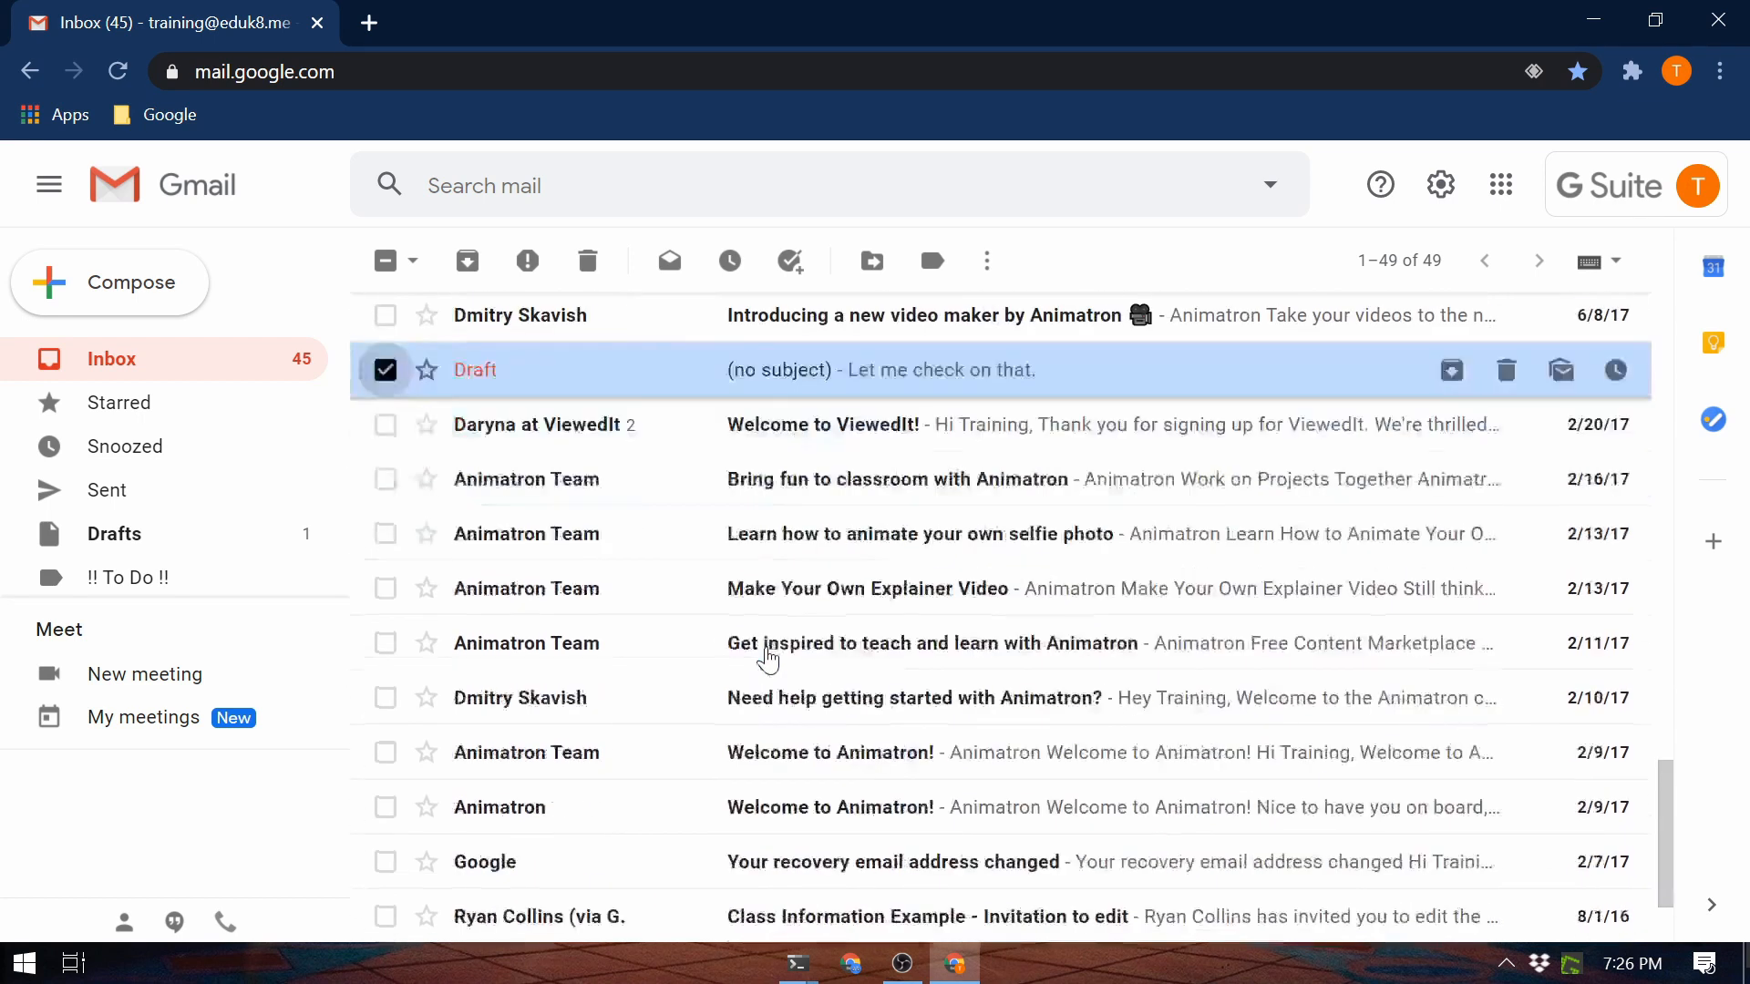
scroll(769, 638, "down", 2)
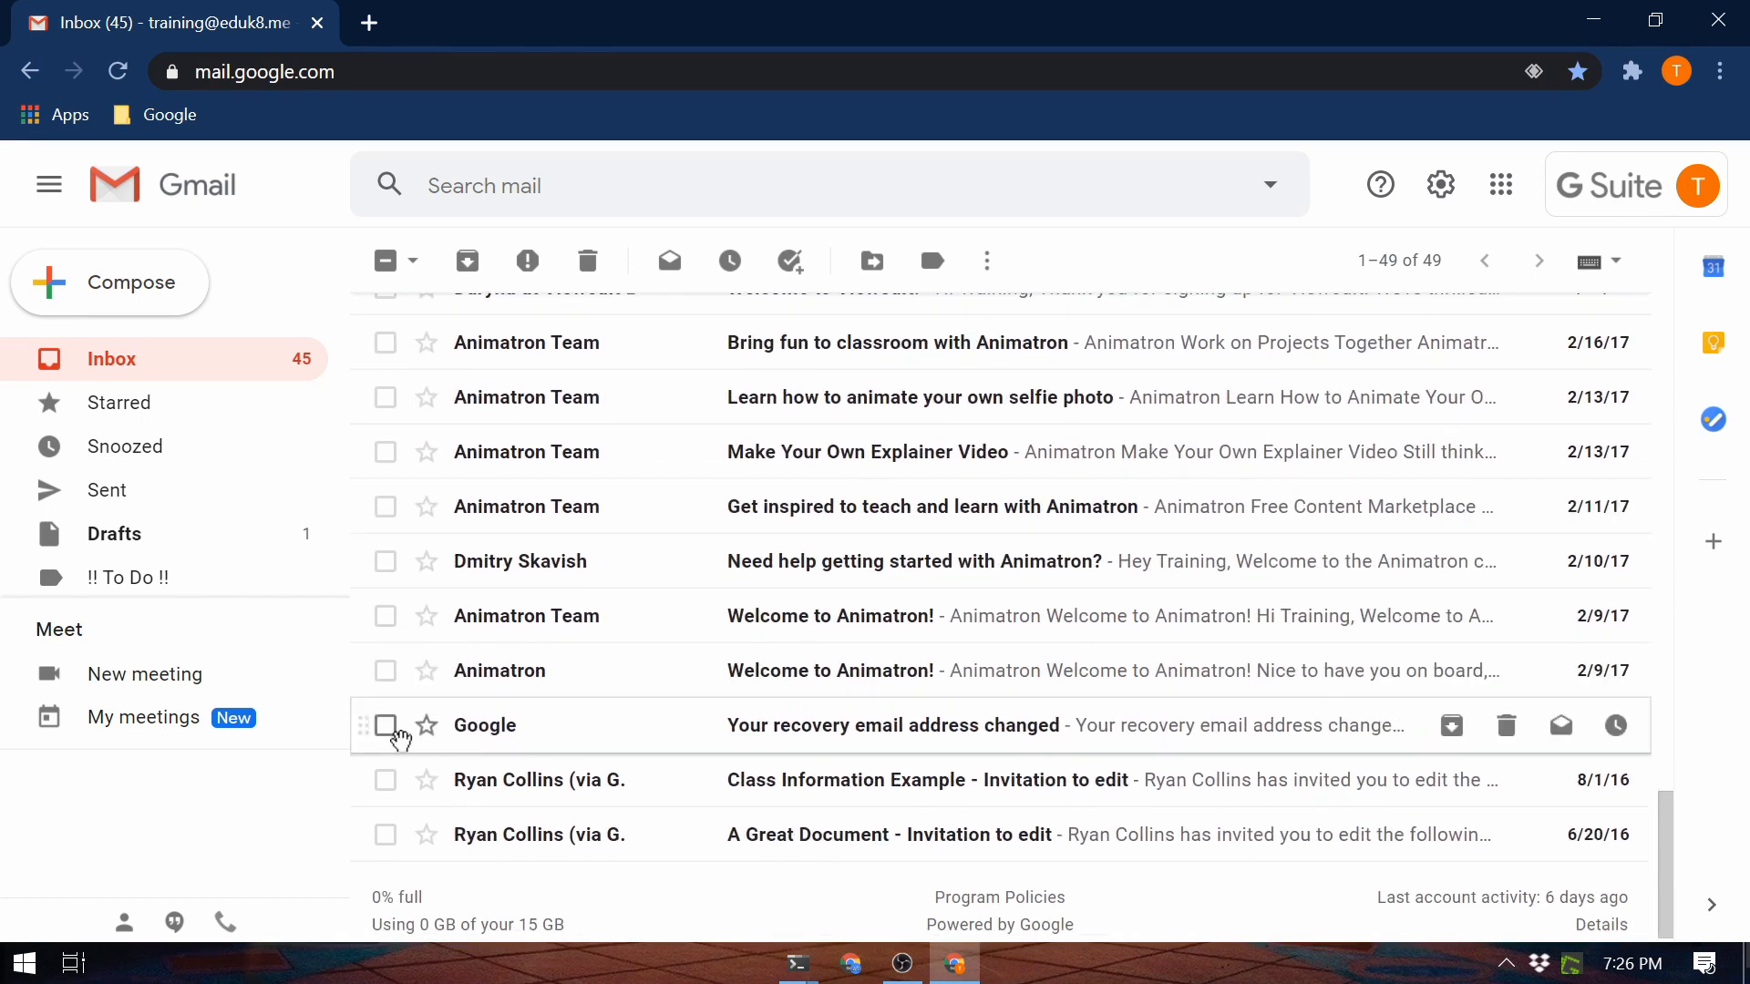
left_click(386, 726)
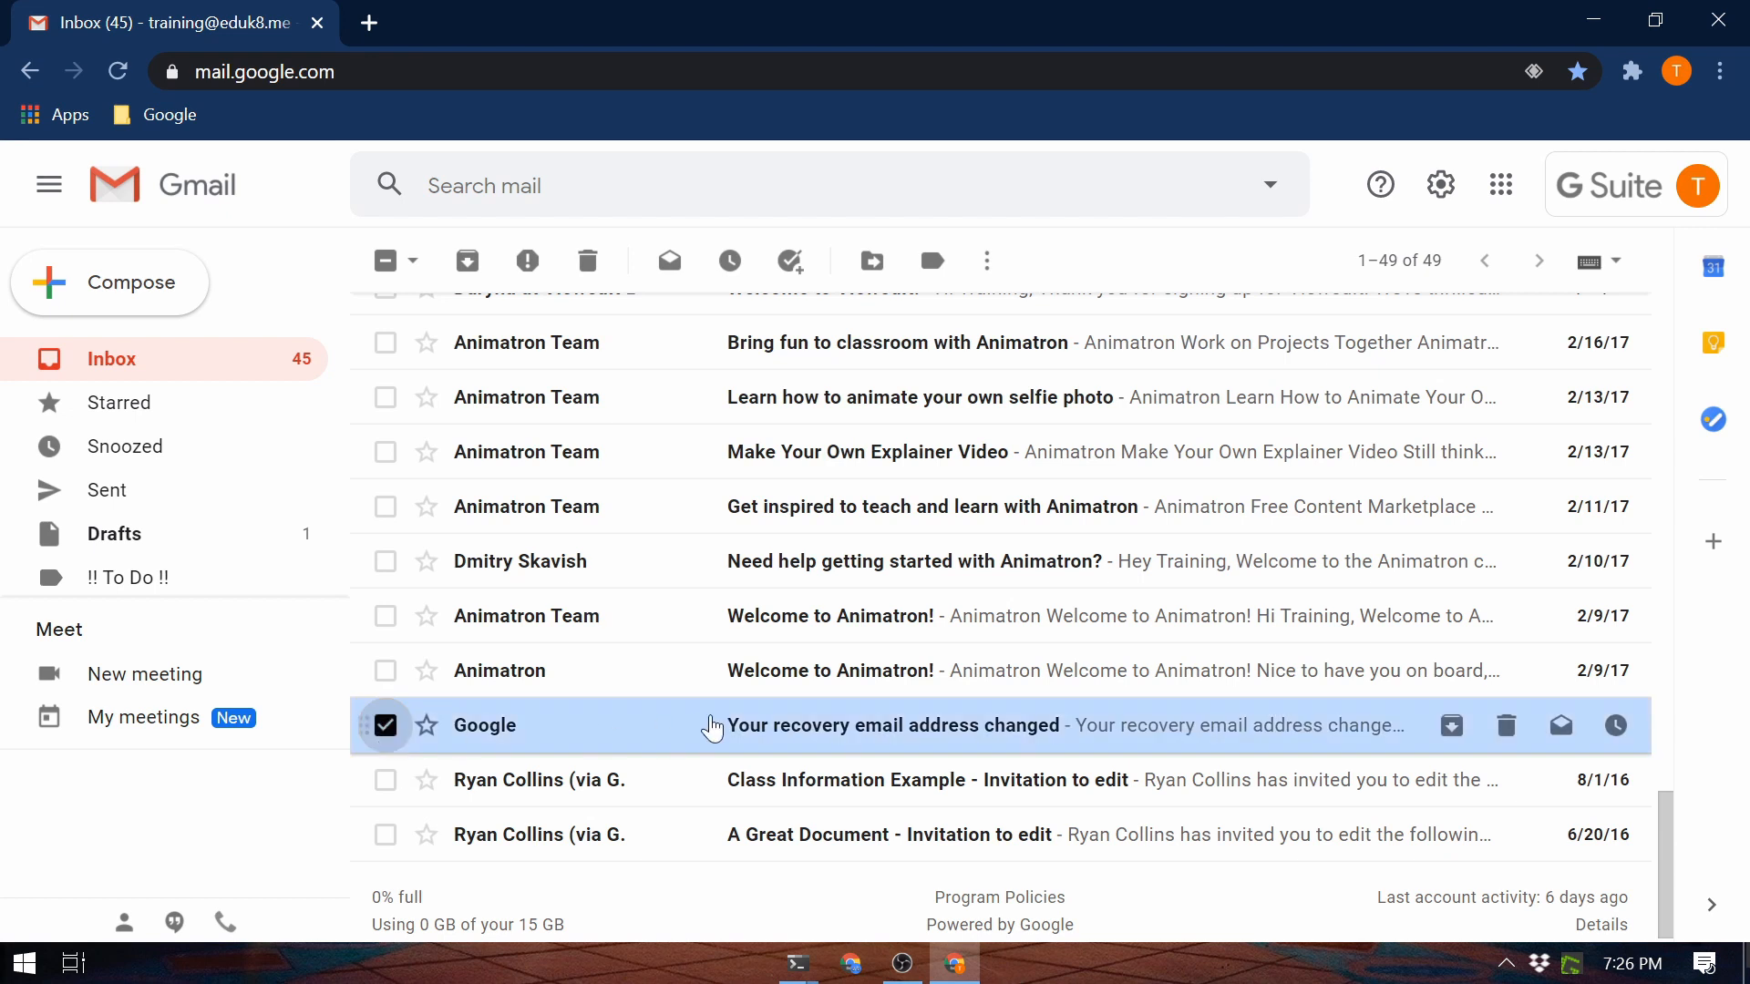
scroll(711, 726, "up", 2)
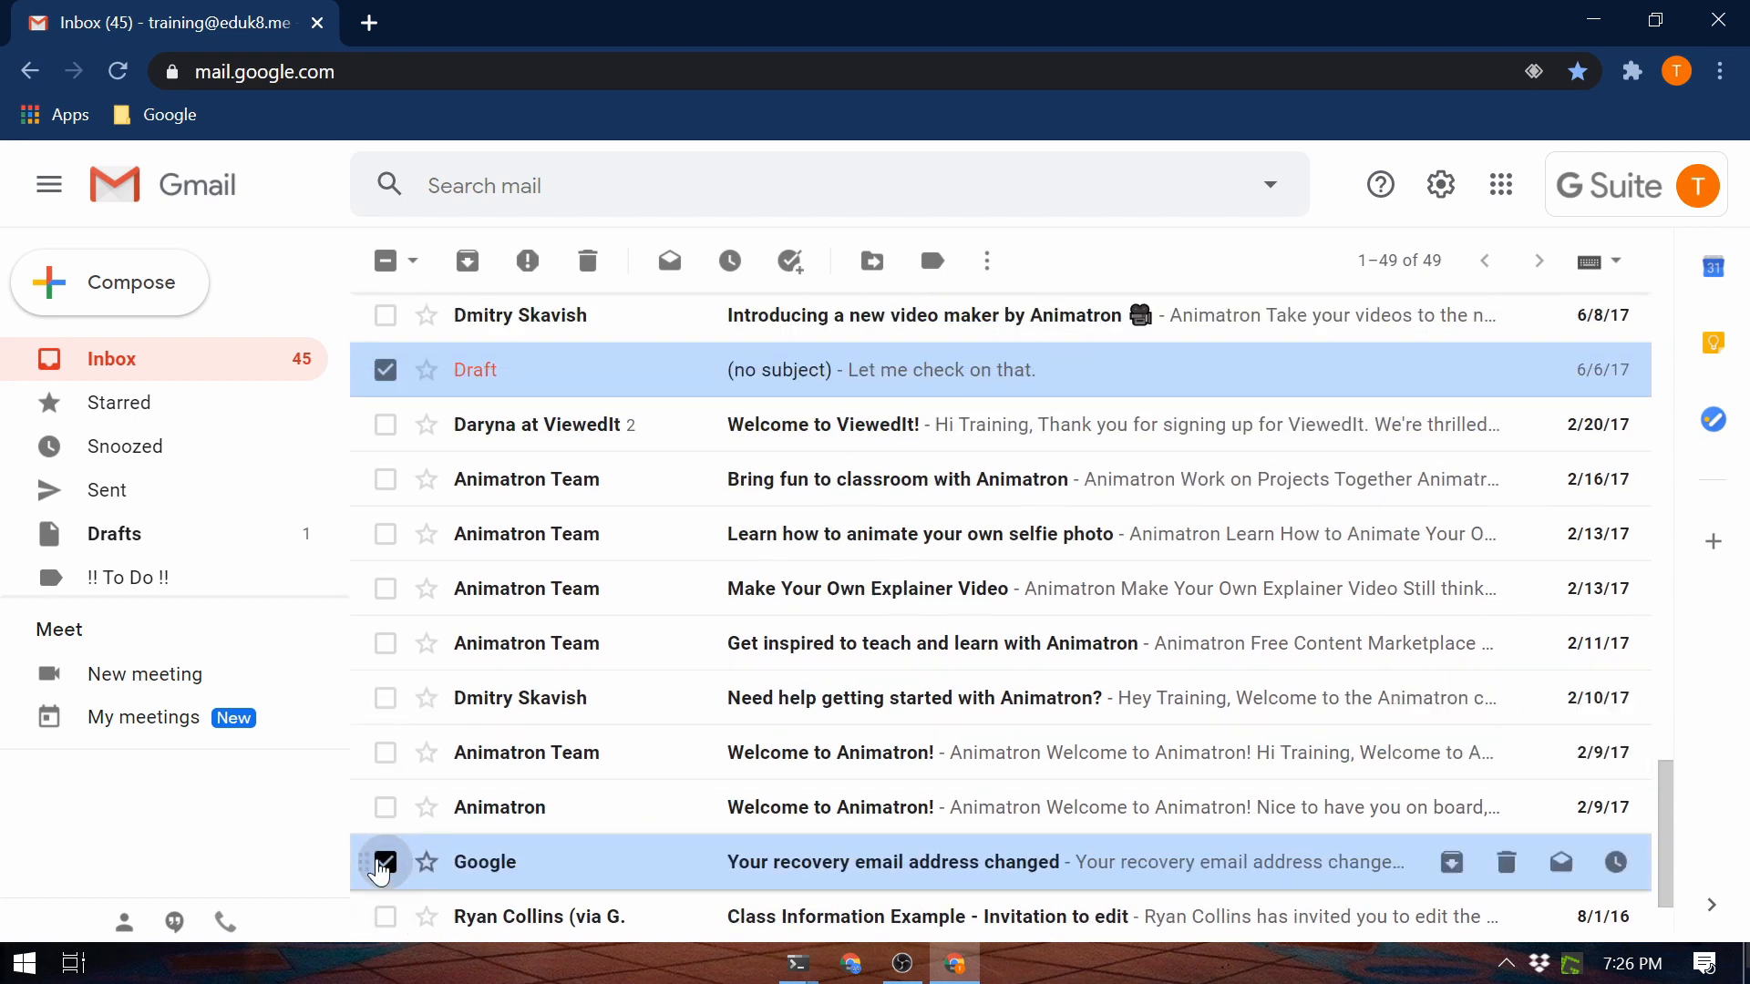
left_click(384, 863)
Step: Delete the selected guest post, security alert, ad space and draft conversations
scroll(709, 847, "up", 3)
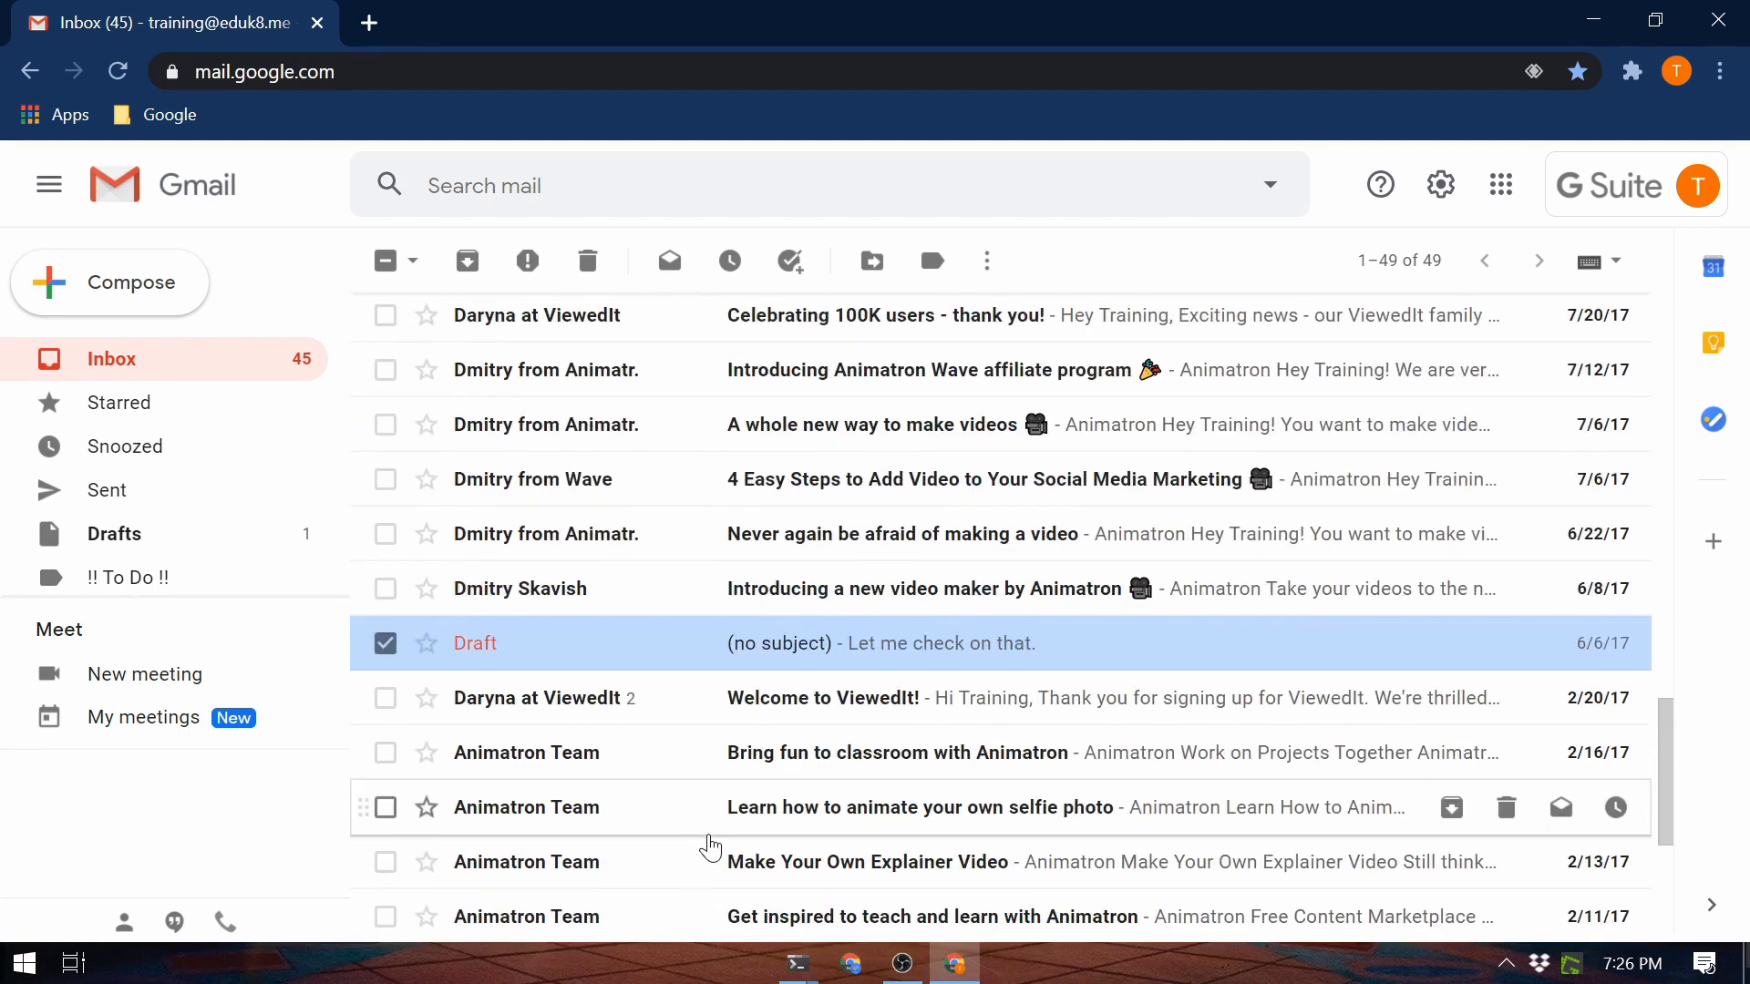
scroll(710, 848, "up", 12)
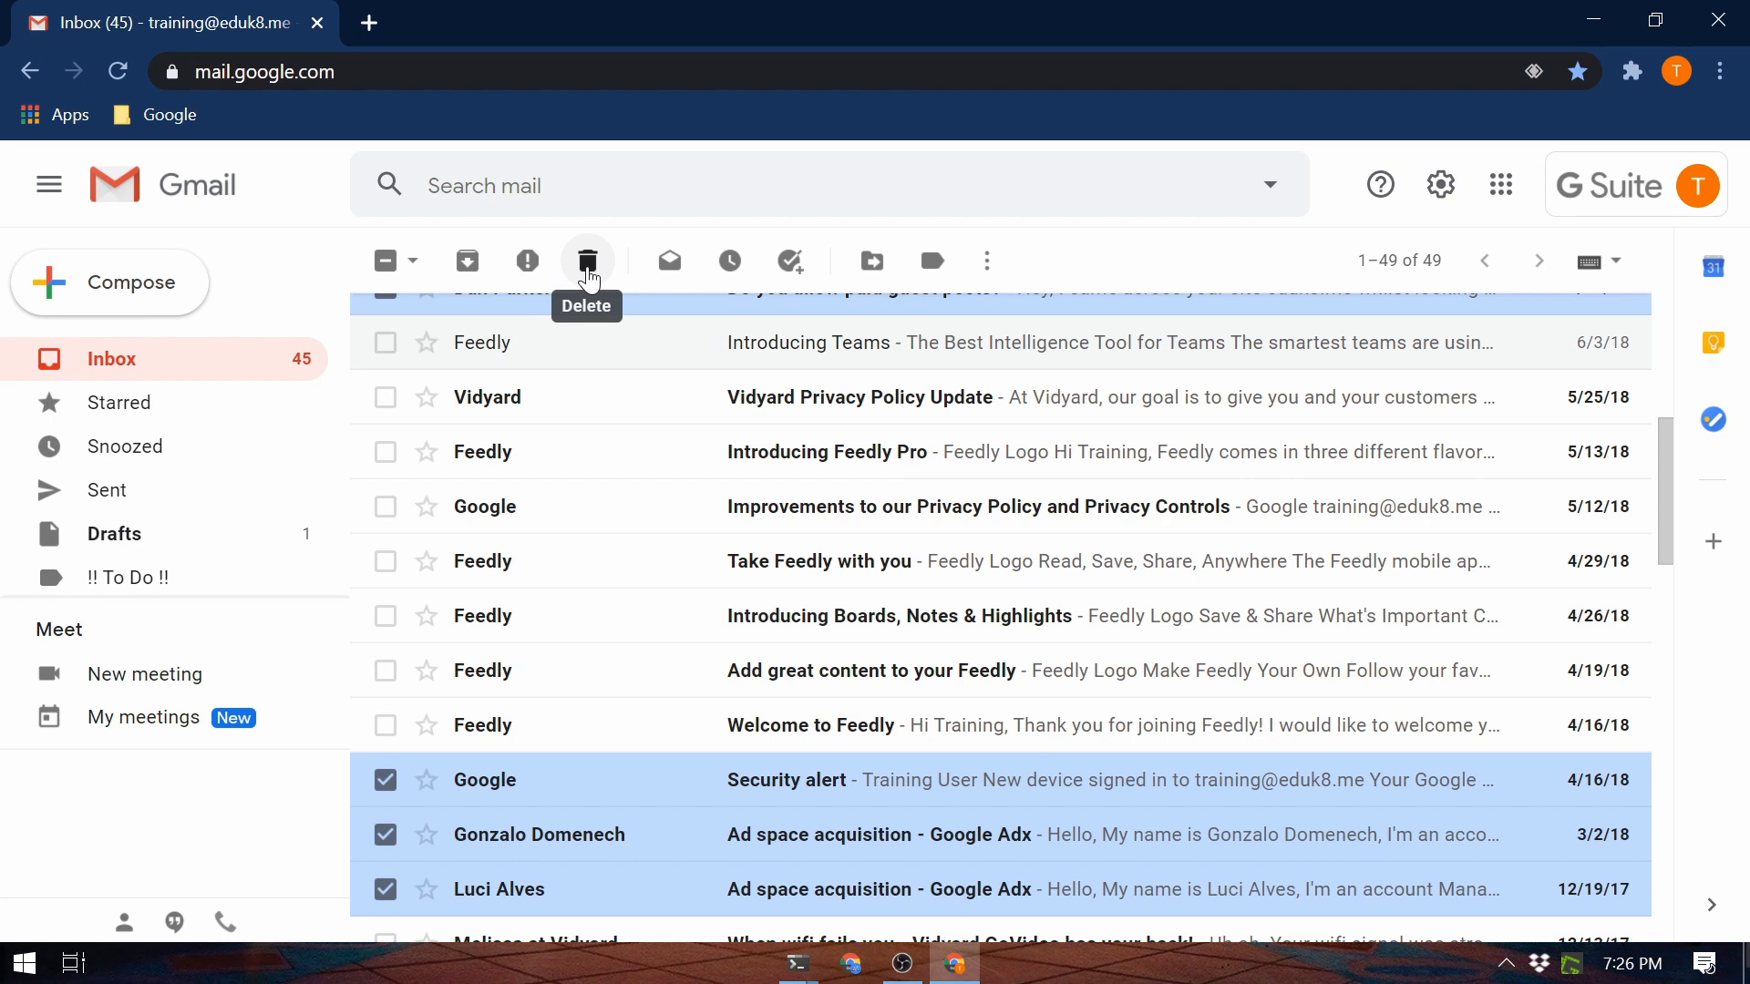
left_click(588, 264)
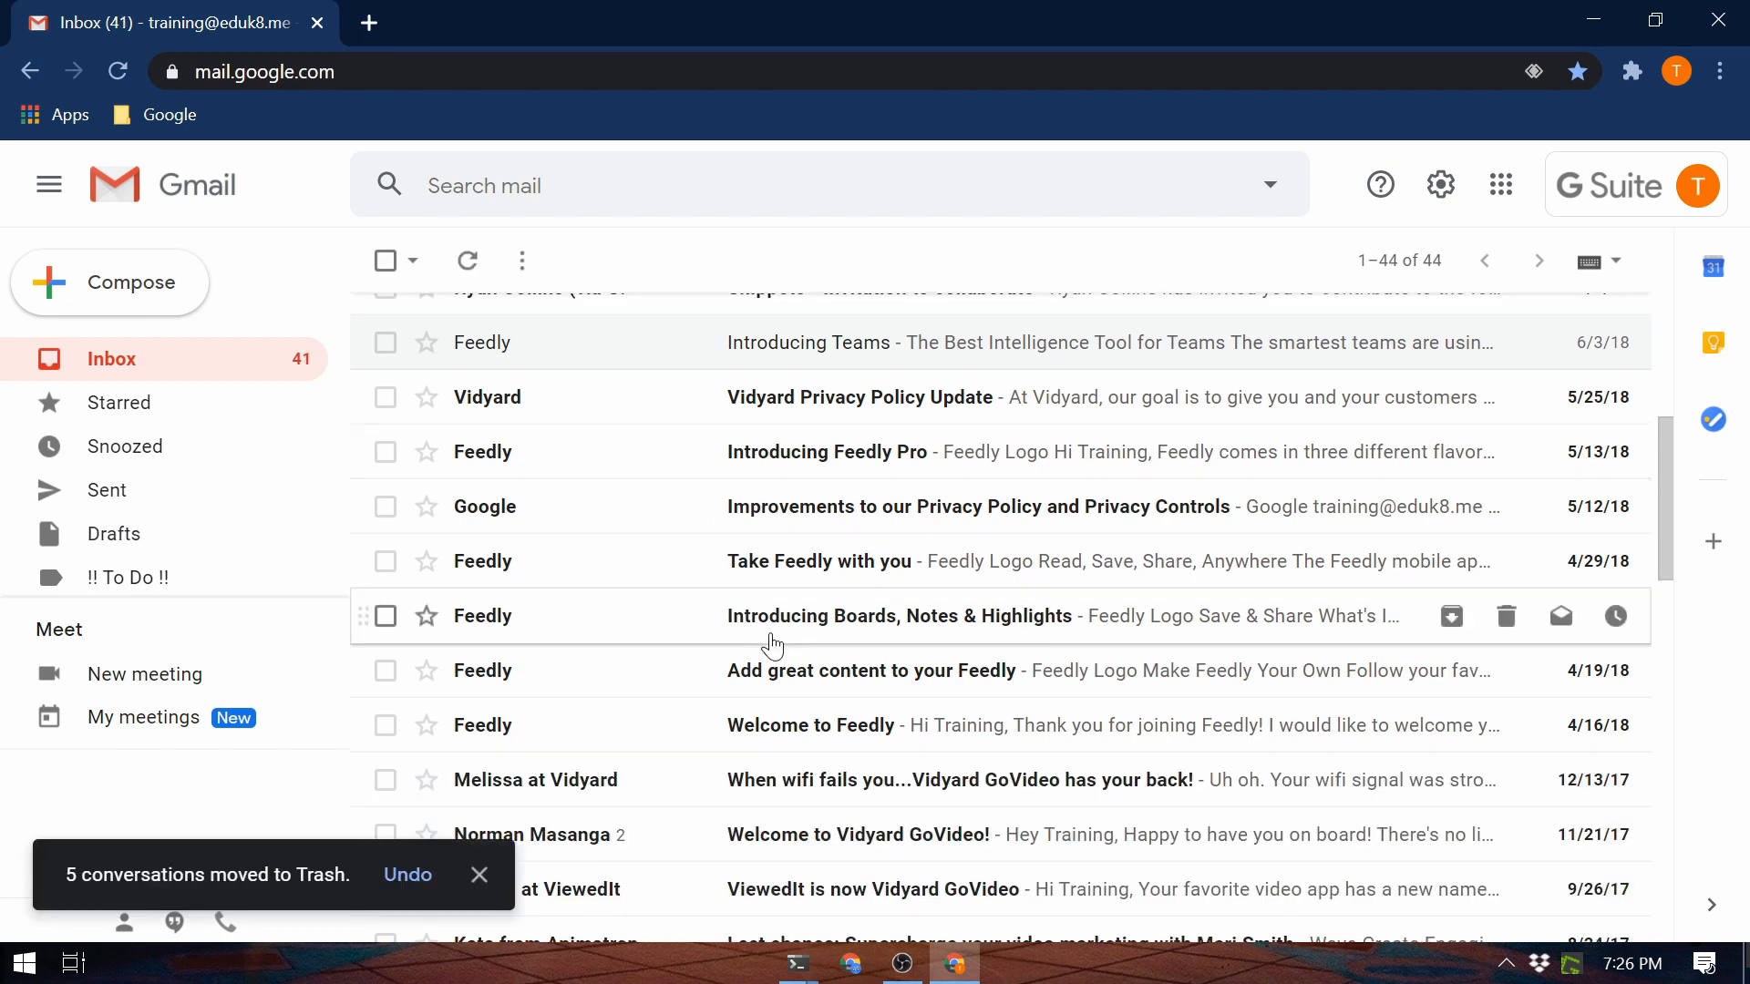
Step: Select the inbox conversations from "Your recovery email address changed" up through "Make Your Own Explainer Video"
scroll(773, 645, "down", 15)
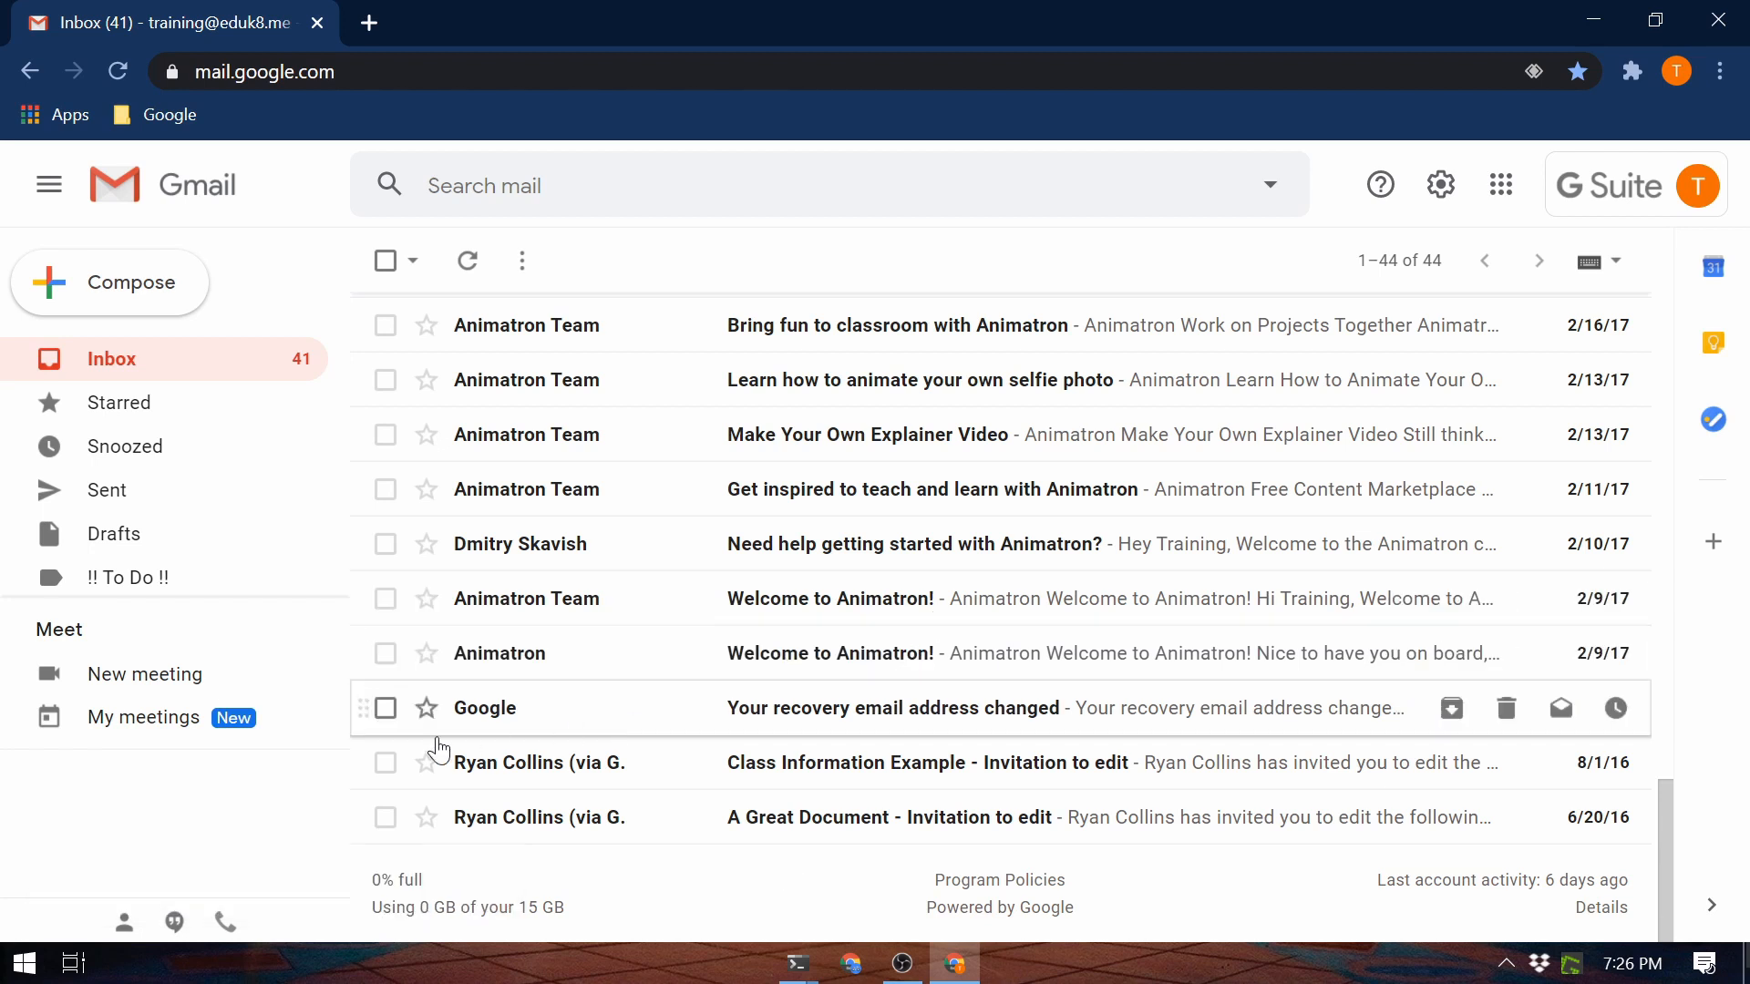
left_click(386, 710)
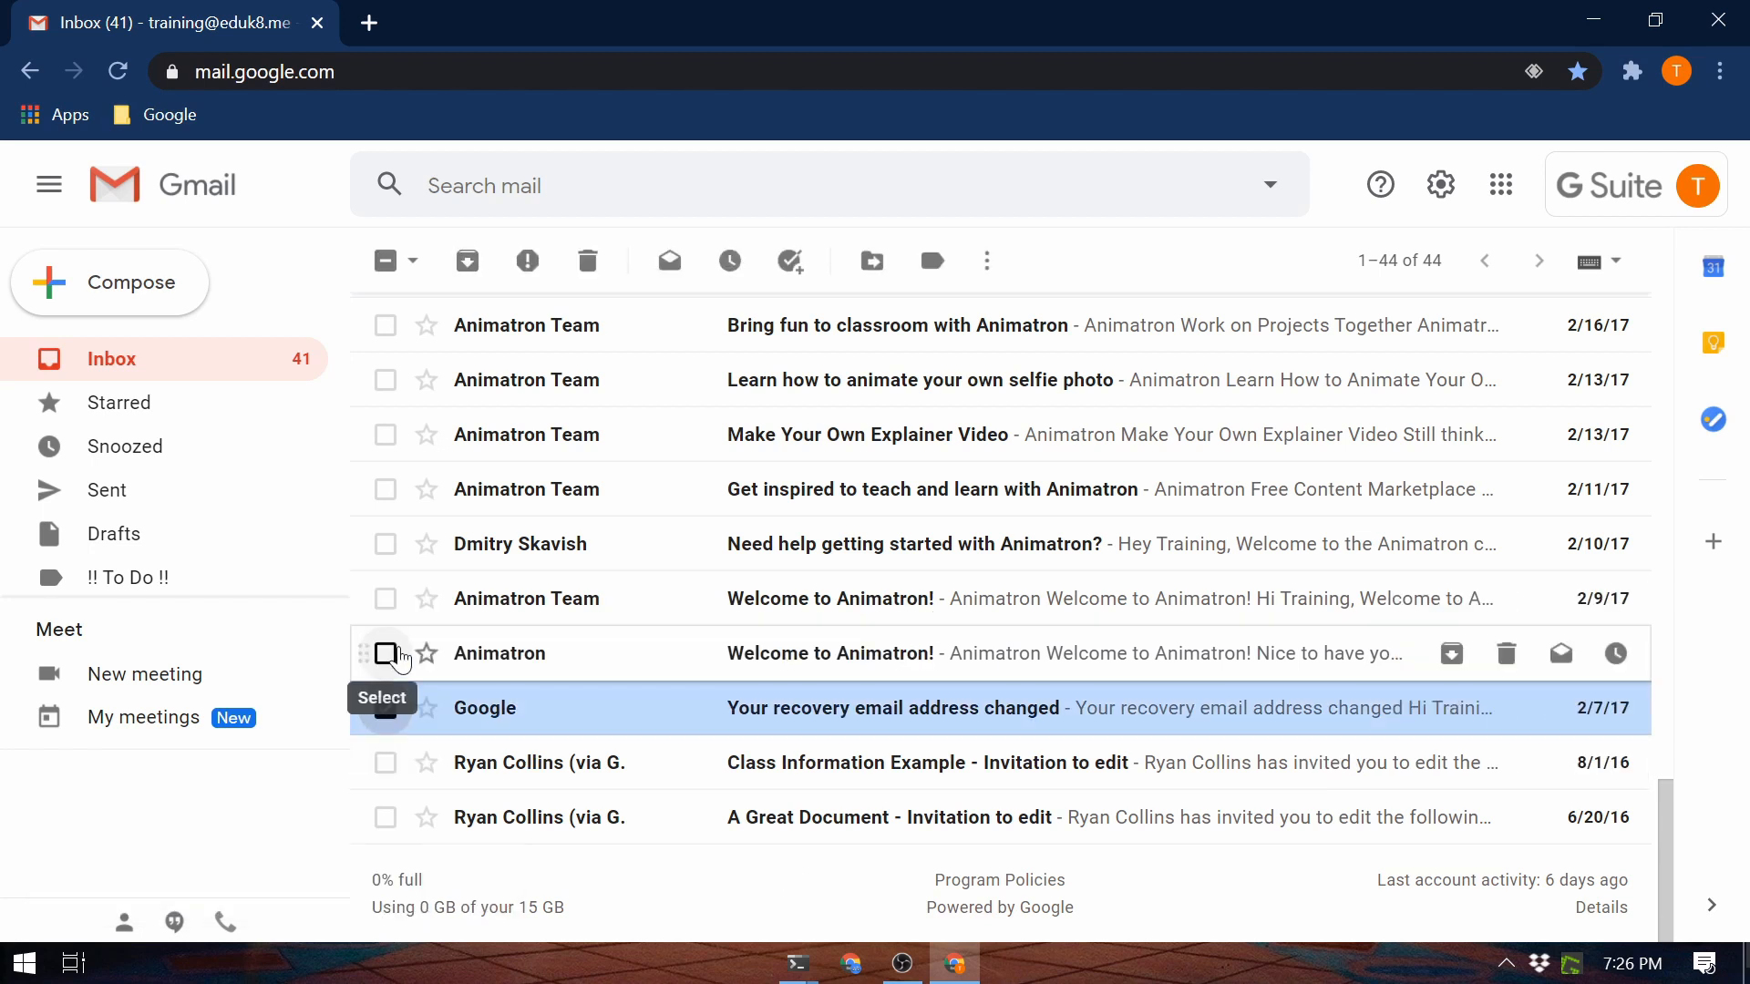
left_click(383, 655)
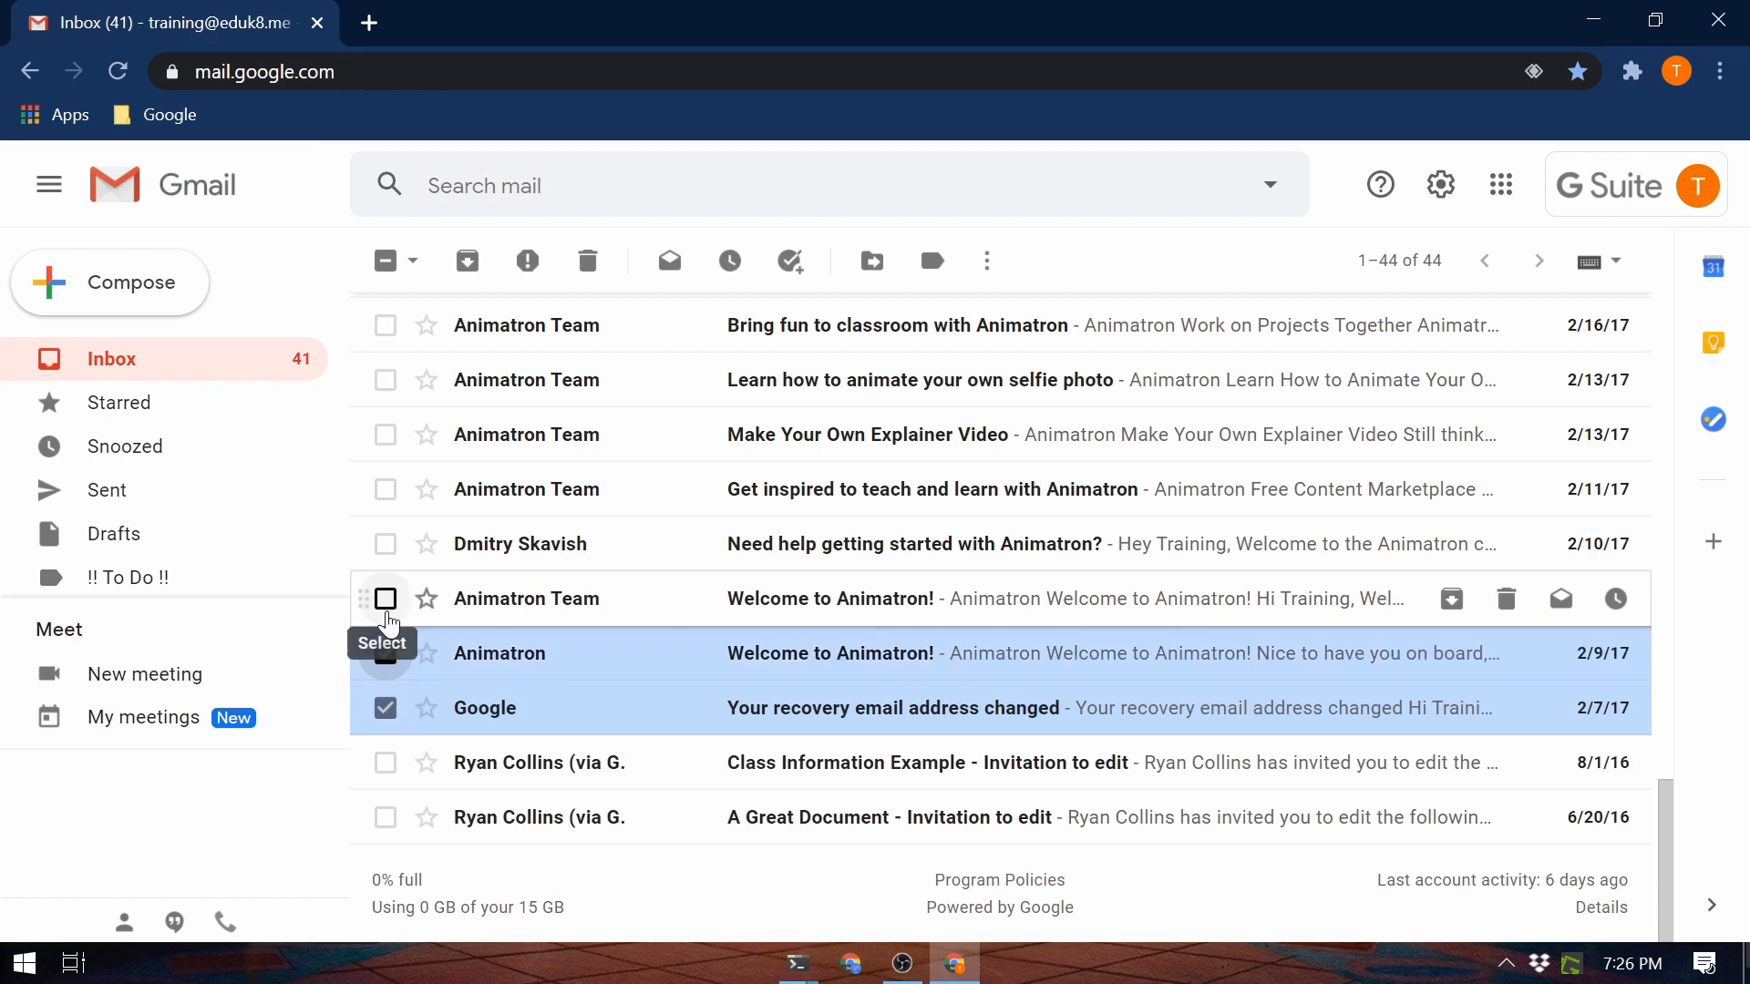
left_click(385, 601)
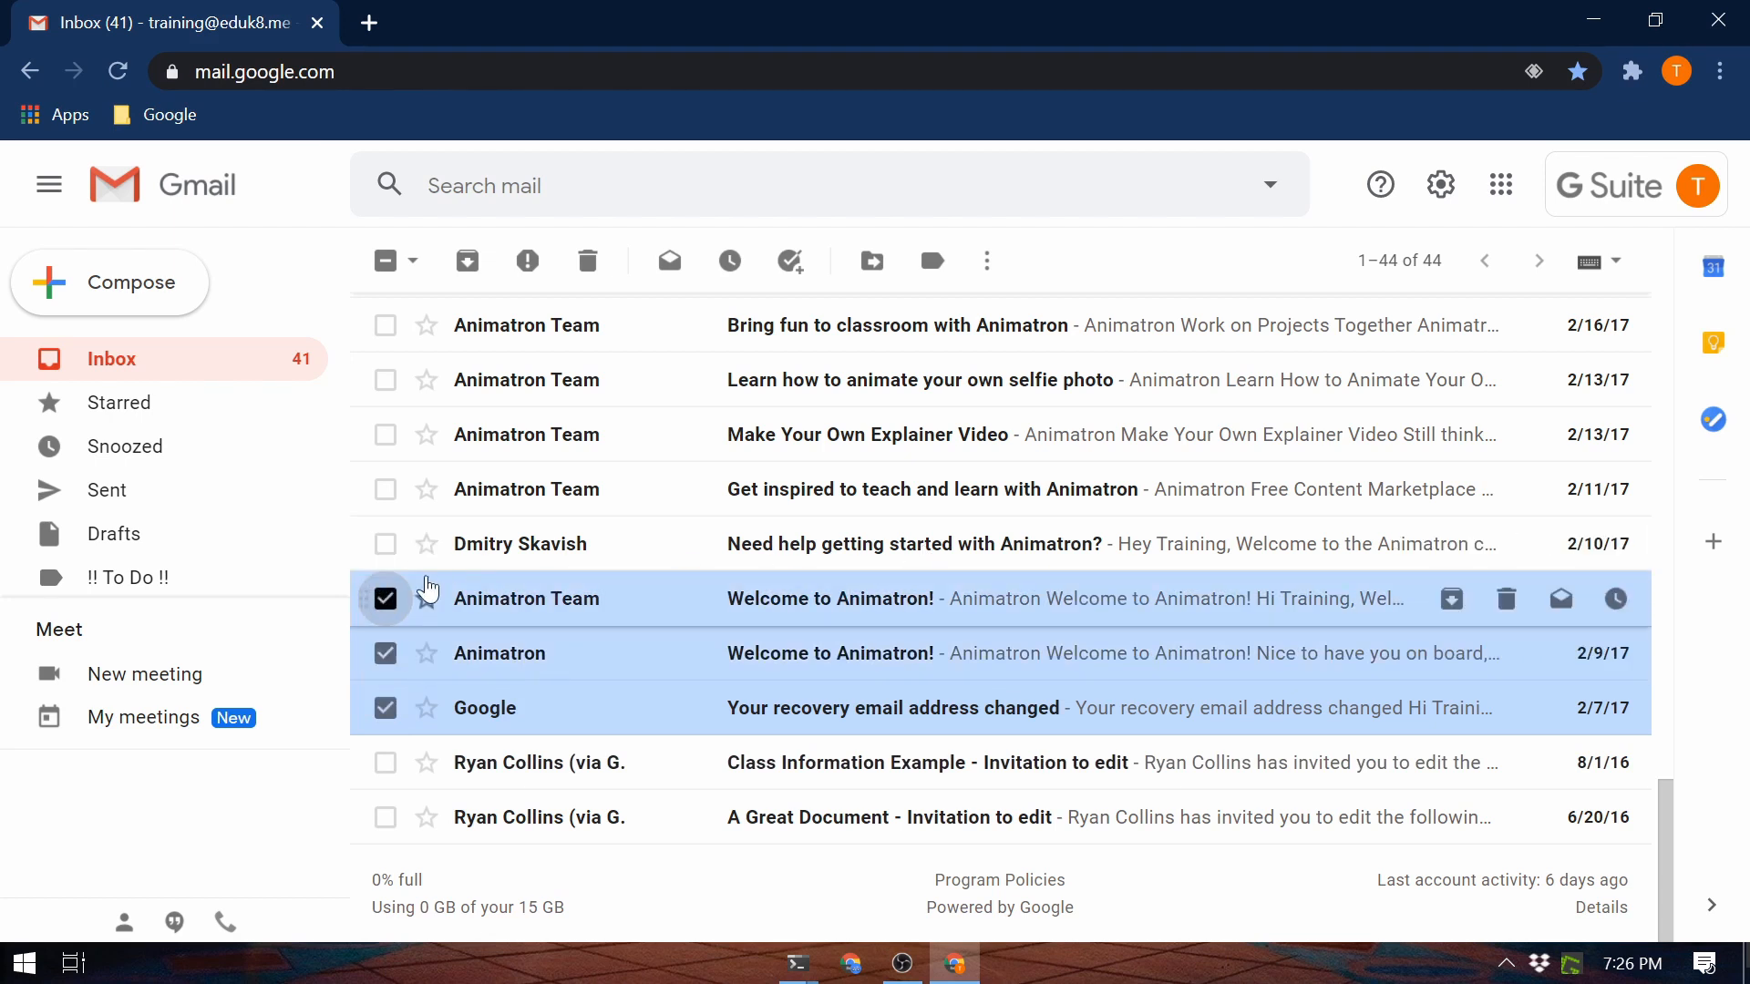
left_click(386, 544)
left_click(385, 489)
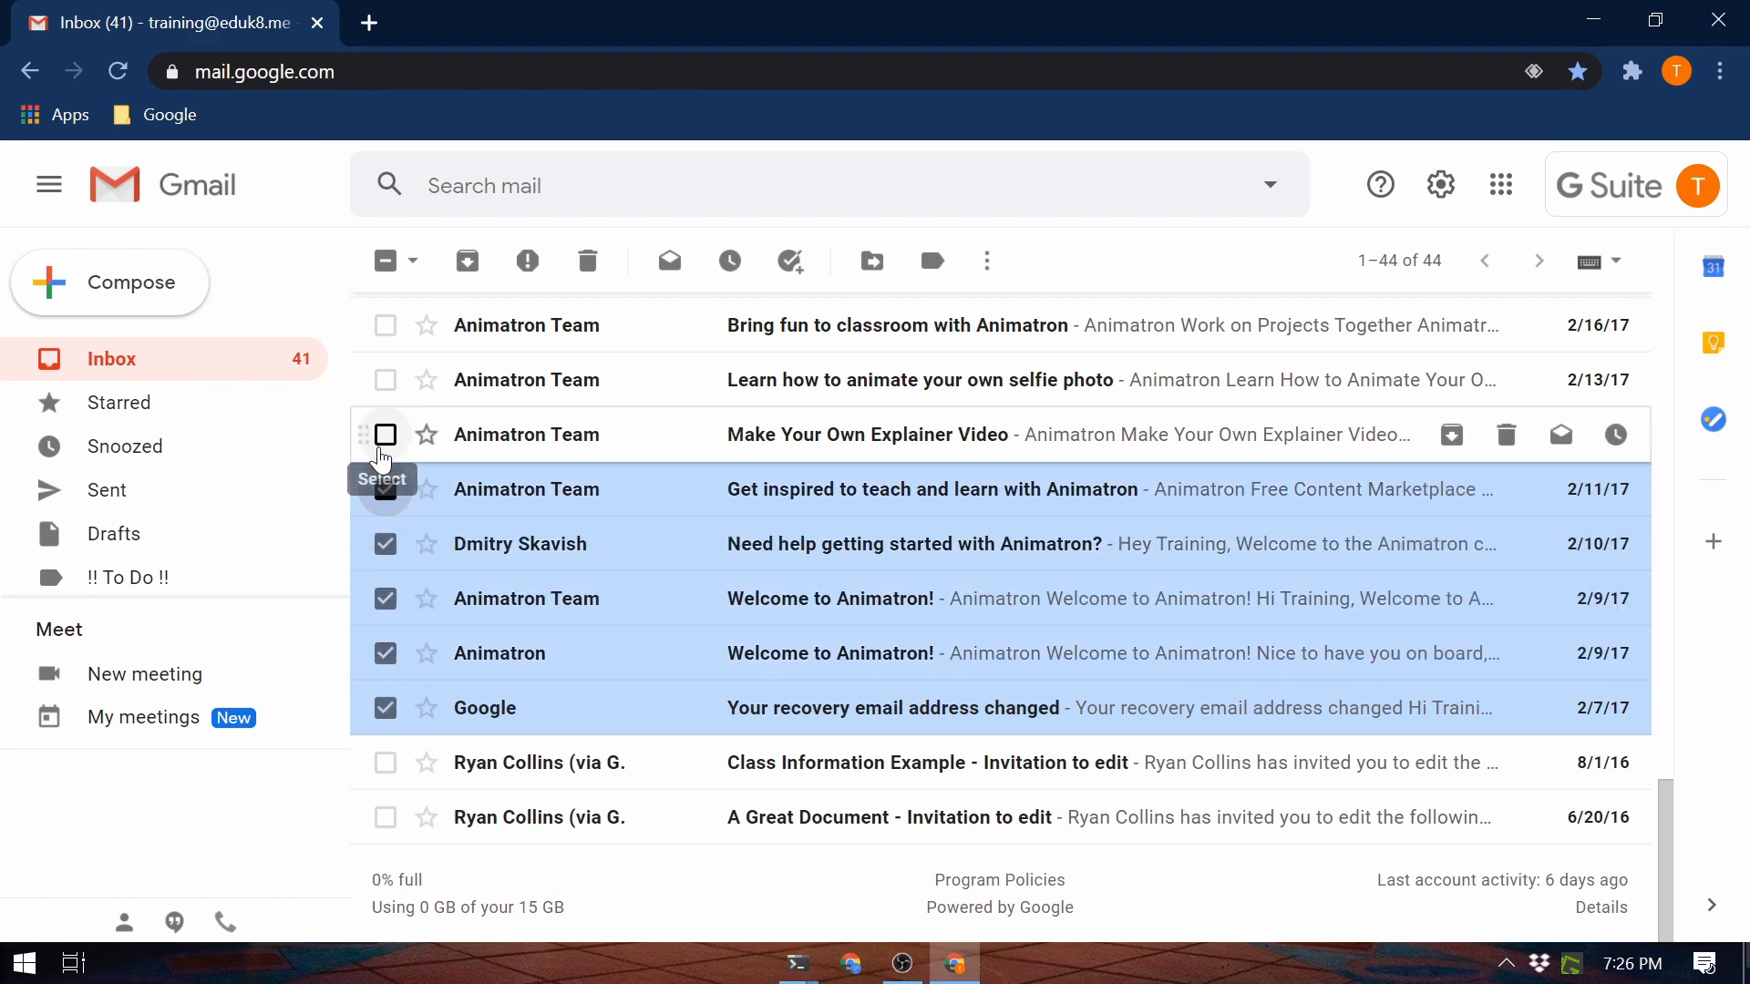
left_click(386, 434)
Step: Extend the selection from "Learn how to animate your own selfie photo" up through "Never again be afraid of making a video"
scroll(378, 404, "up", 1)
scroll(378, 404, "up", 3)
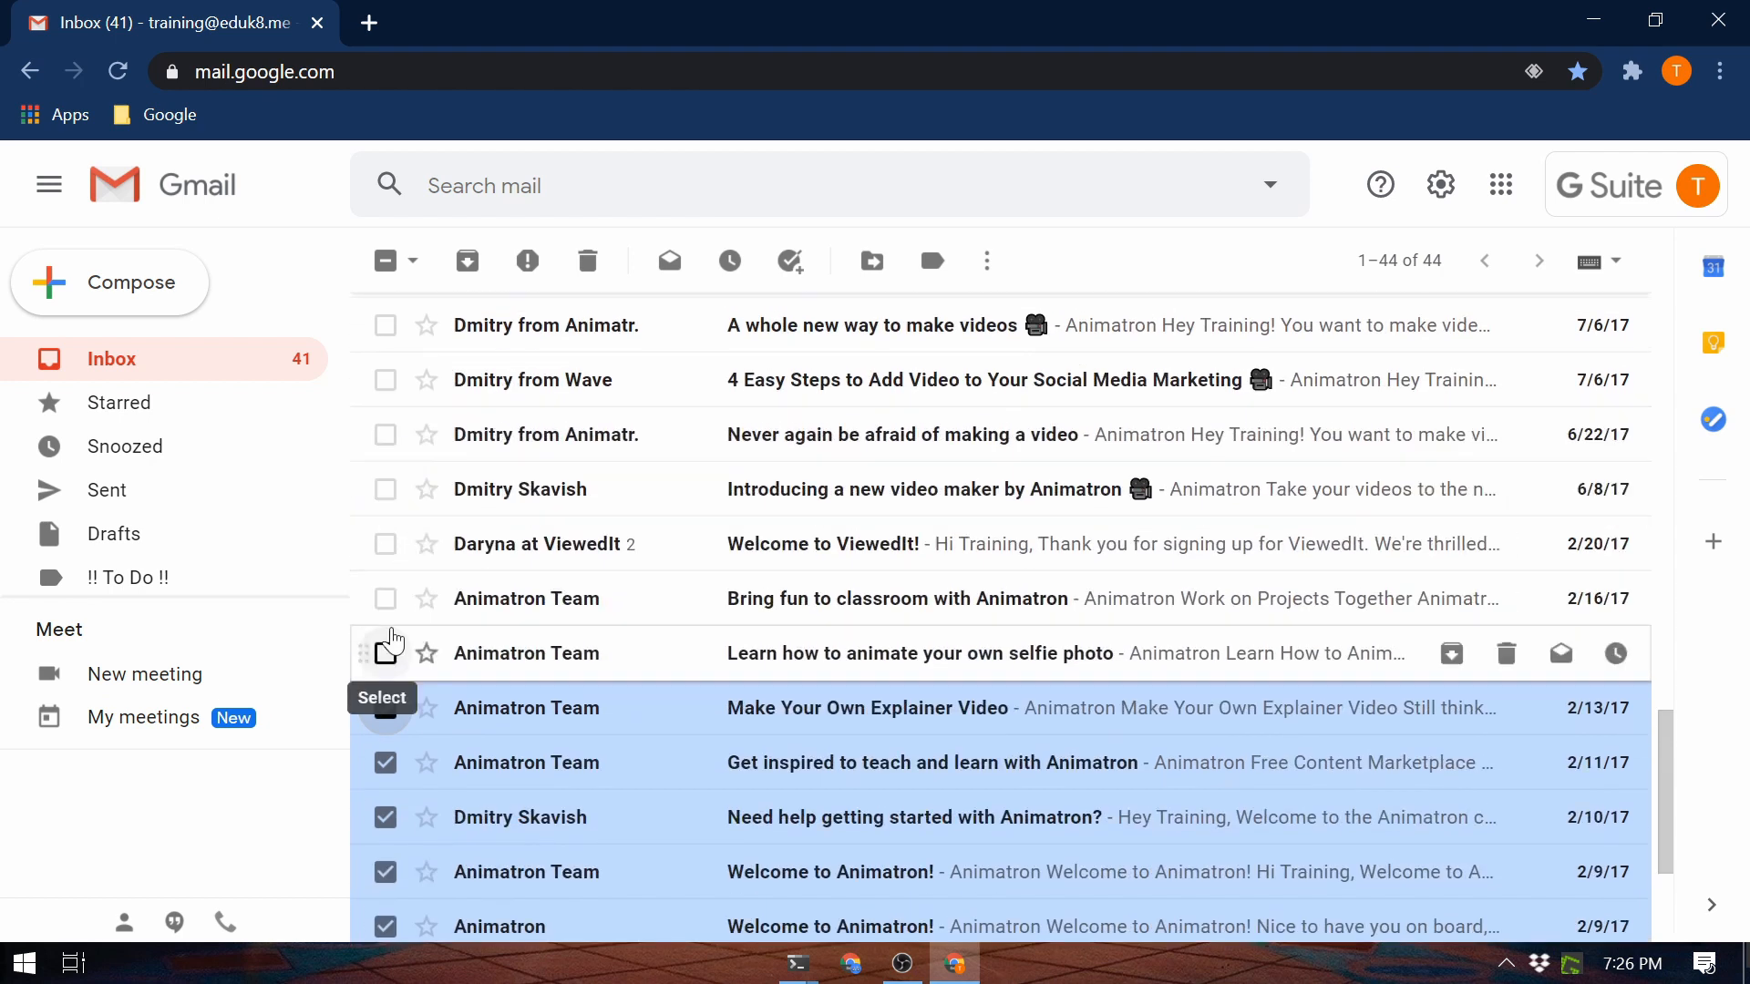
left_click(384, 652)
left_click(383, 598)
left_click(386, 544)
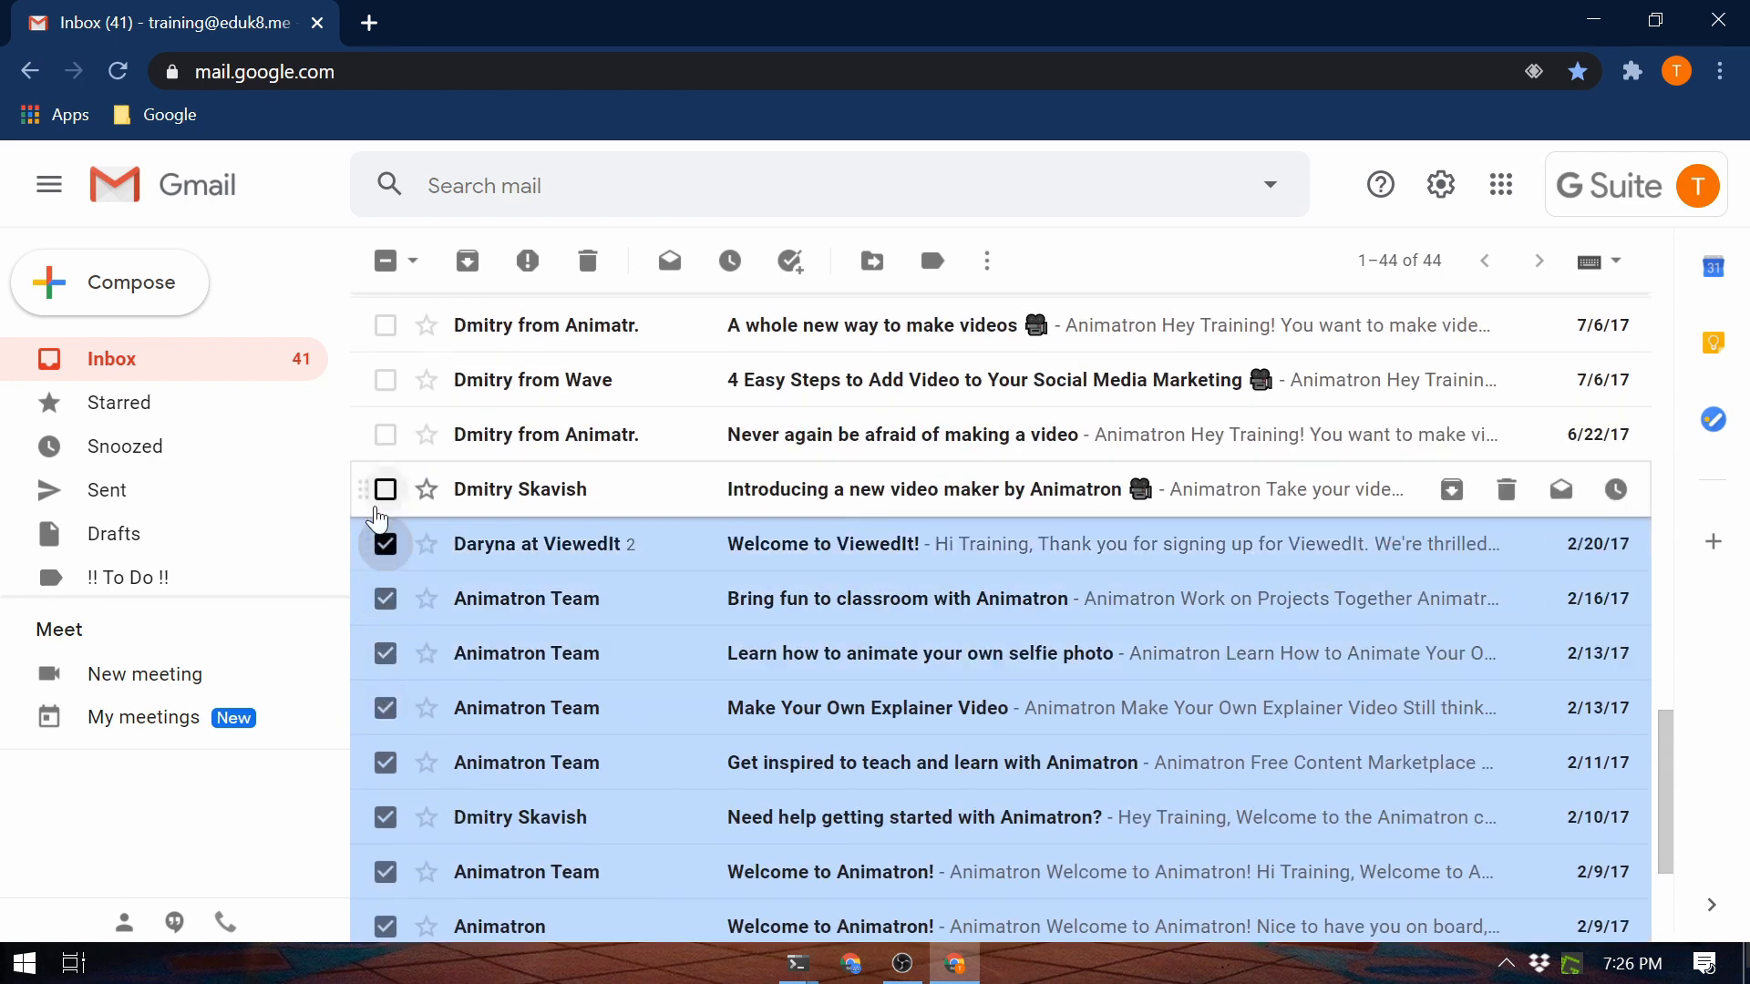
left_click(386, 492)
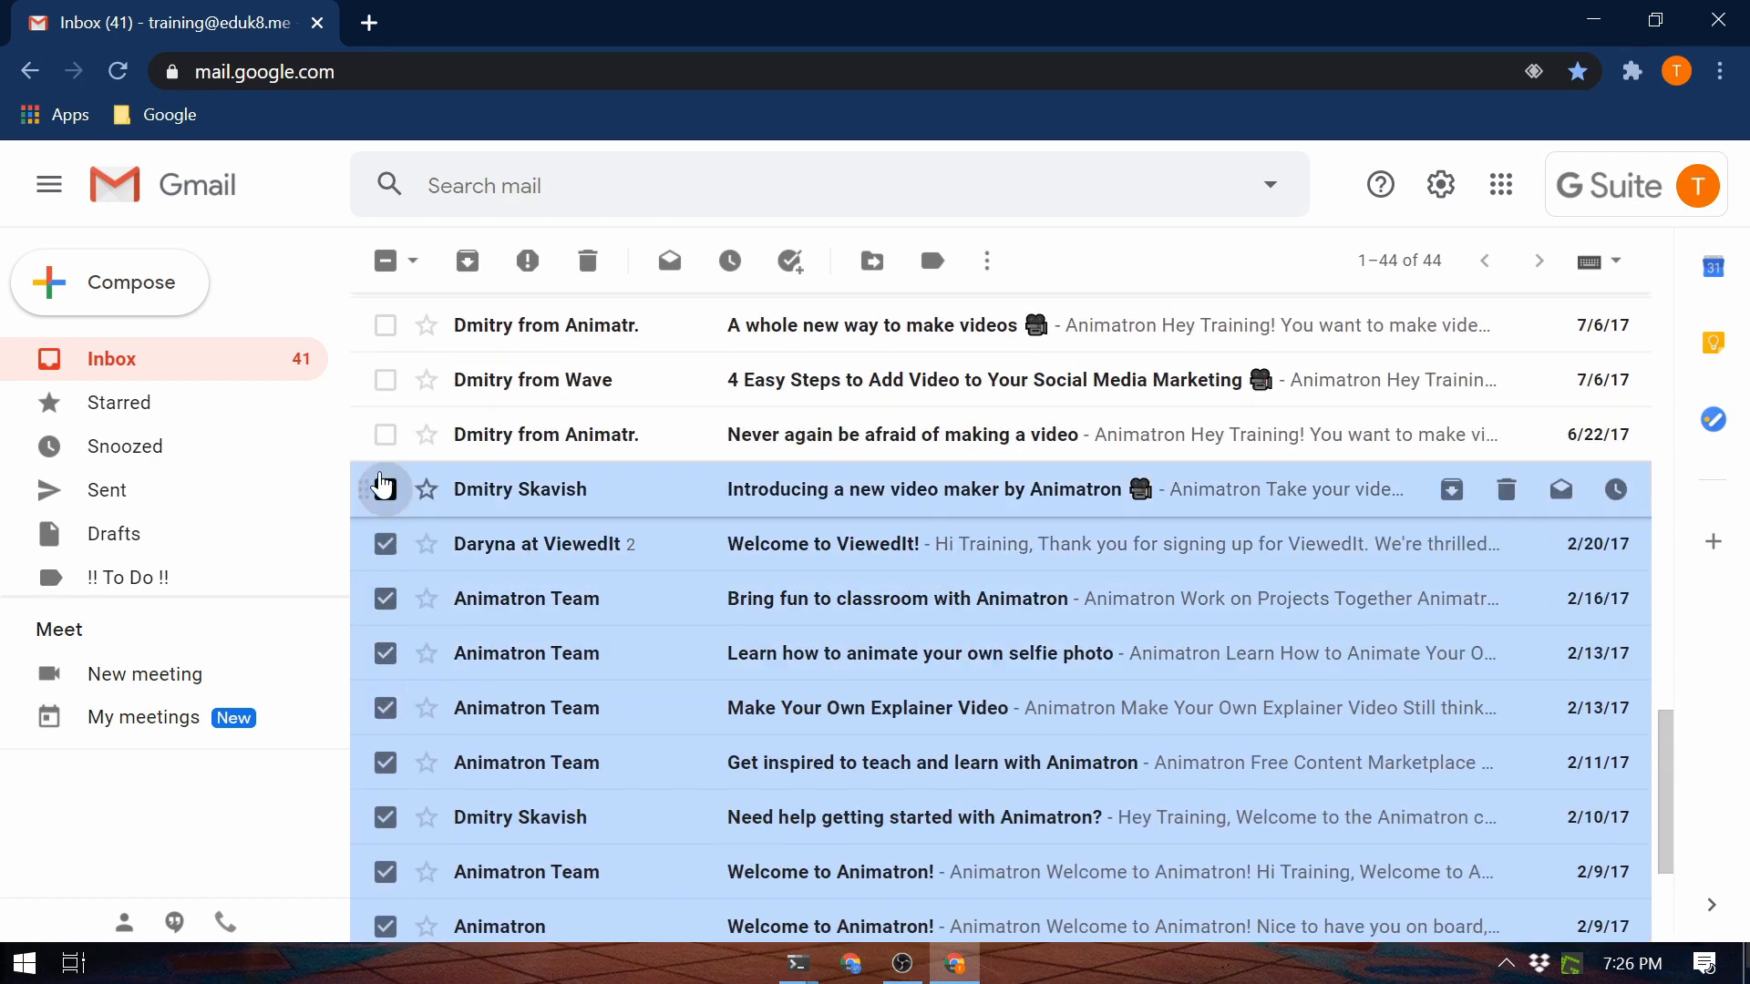
left_click(385, 492)
left_click(387, 493)
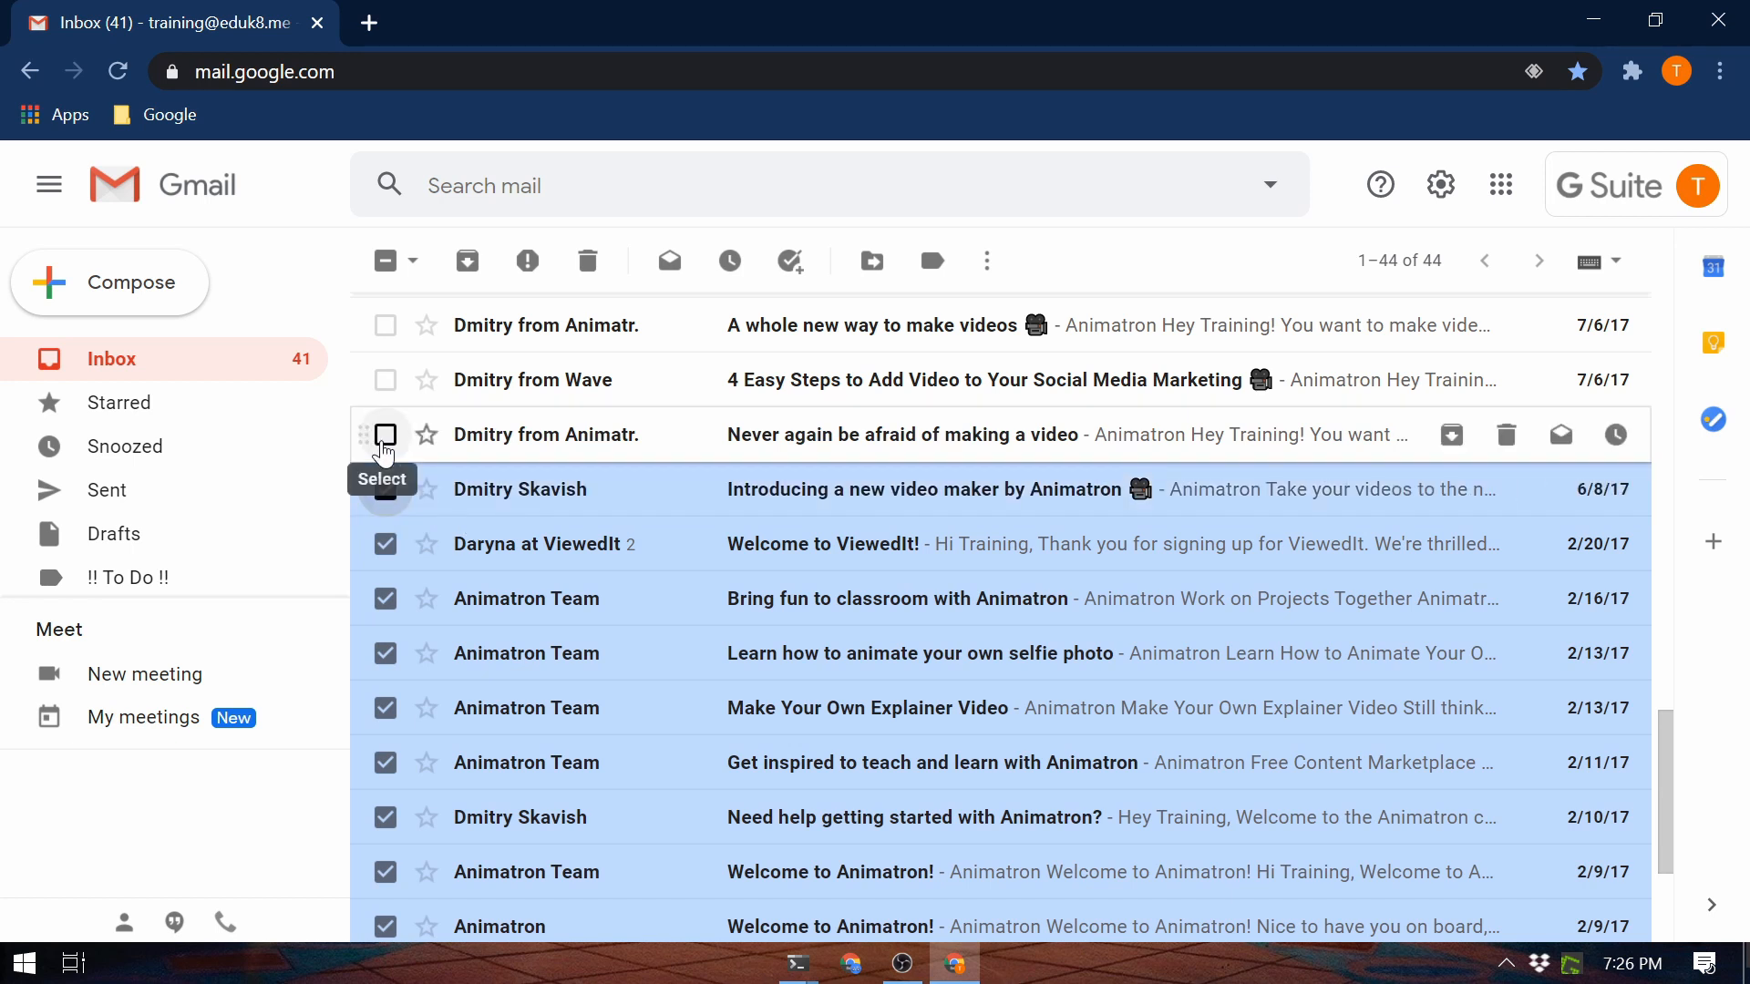
left_click(385, 435)
Step: Extend the selection from "4 Easy Steps to Add Video to Your Social Media Marketing" up through "Celebrating 100K users - thank you!"
scroll(392, 593, "up", 3)
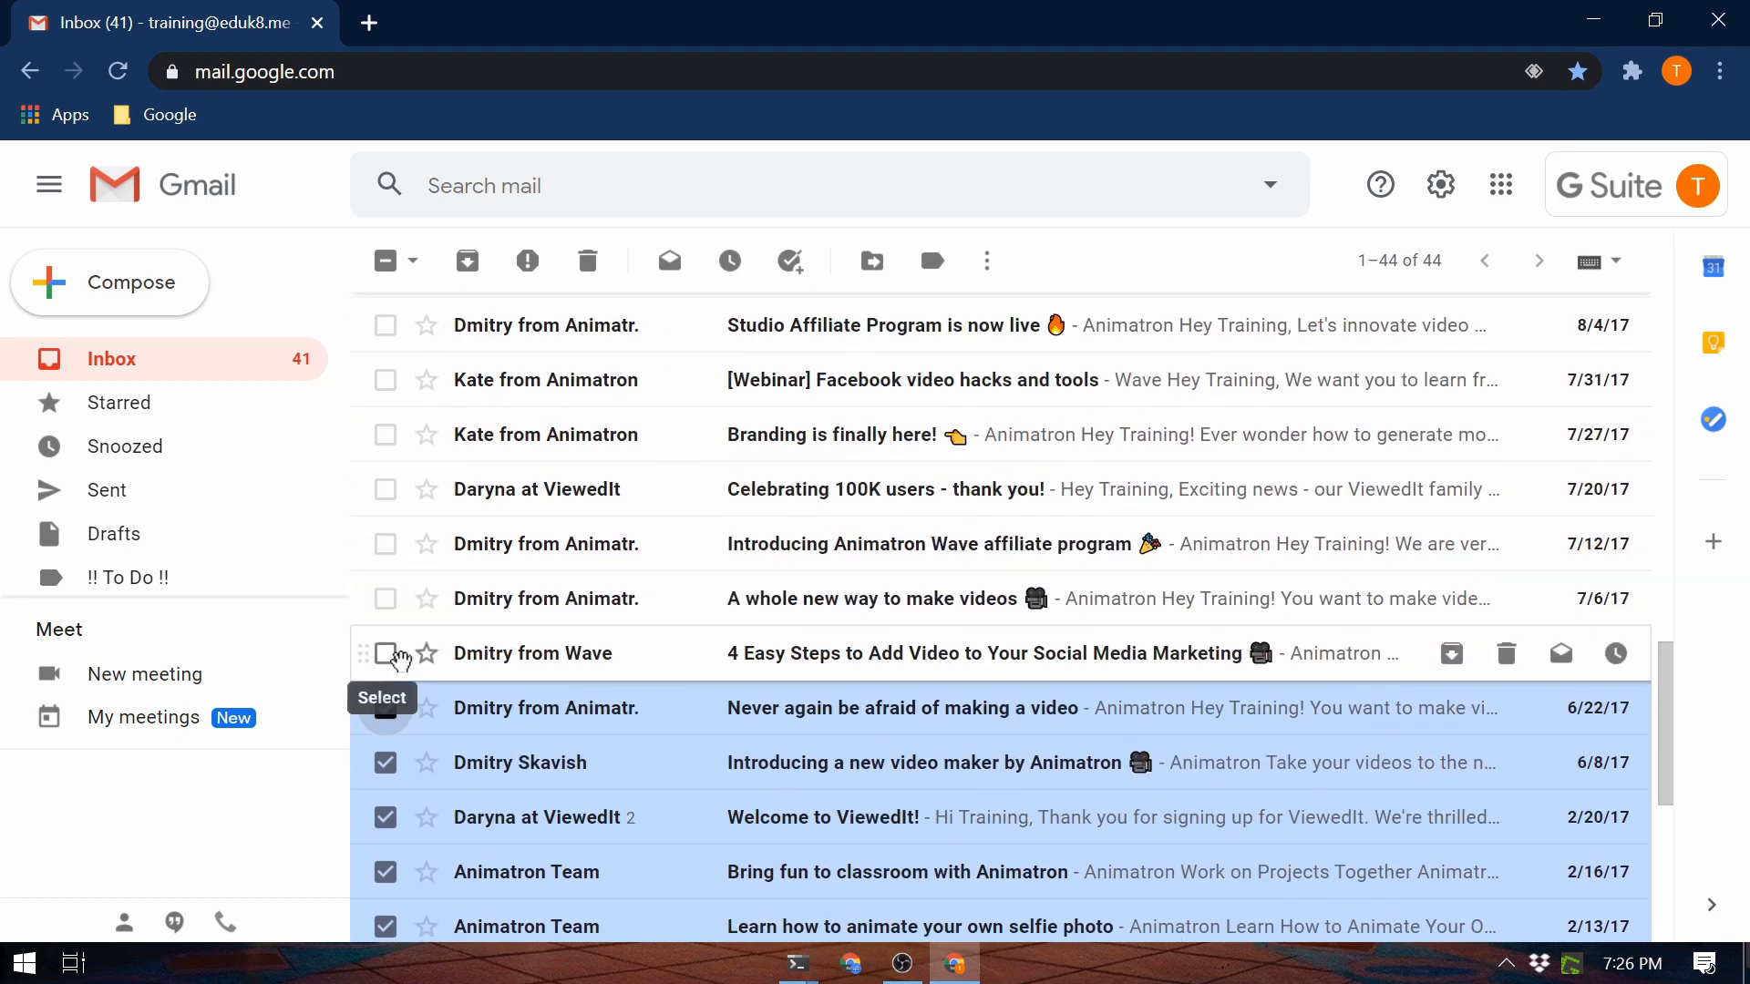
left_click(385, 654)
left_click(385, 598)
left_click(386, 544)
left_click(386, 490)
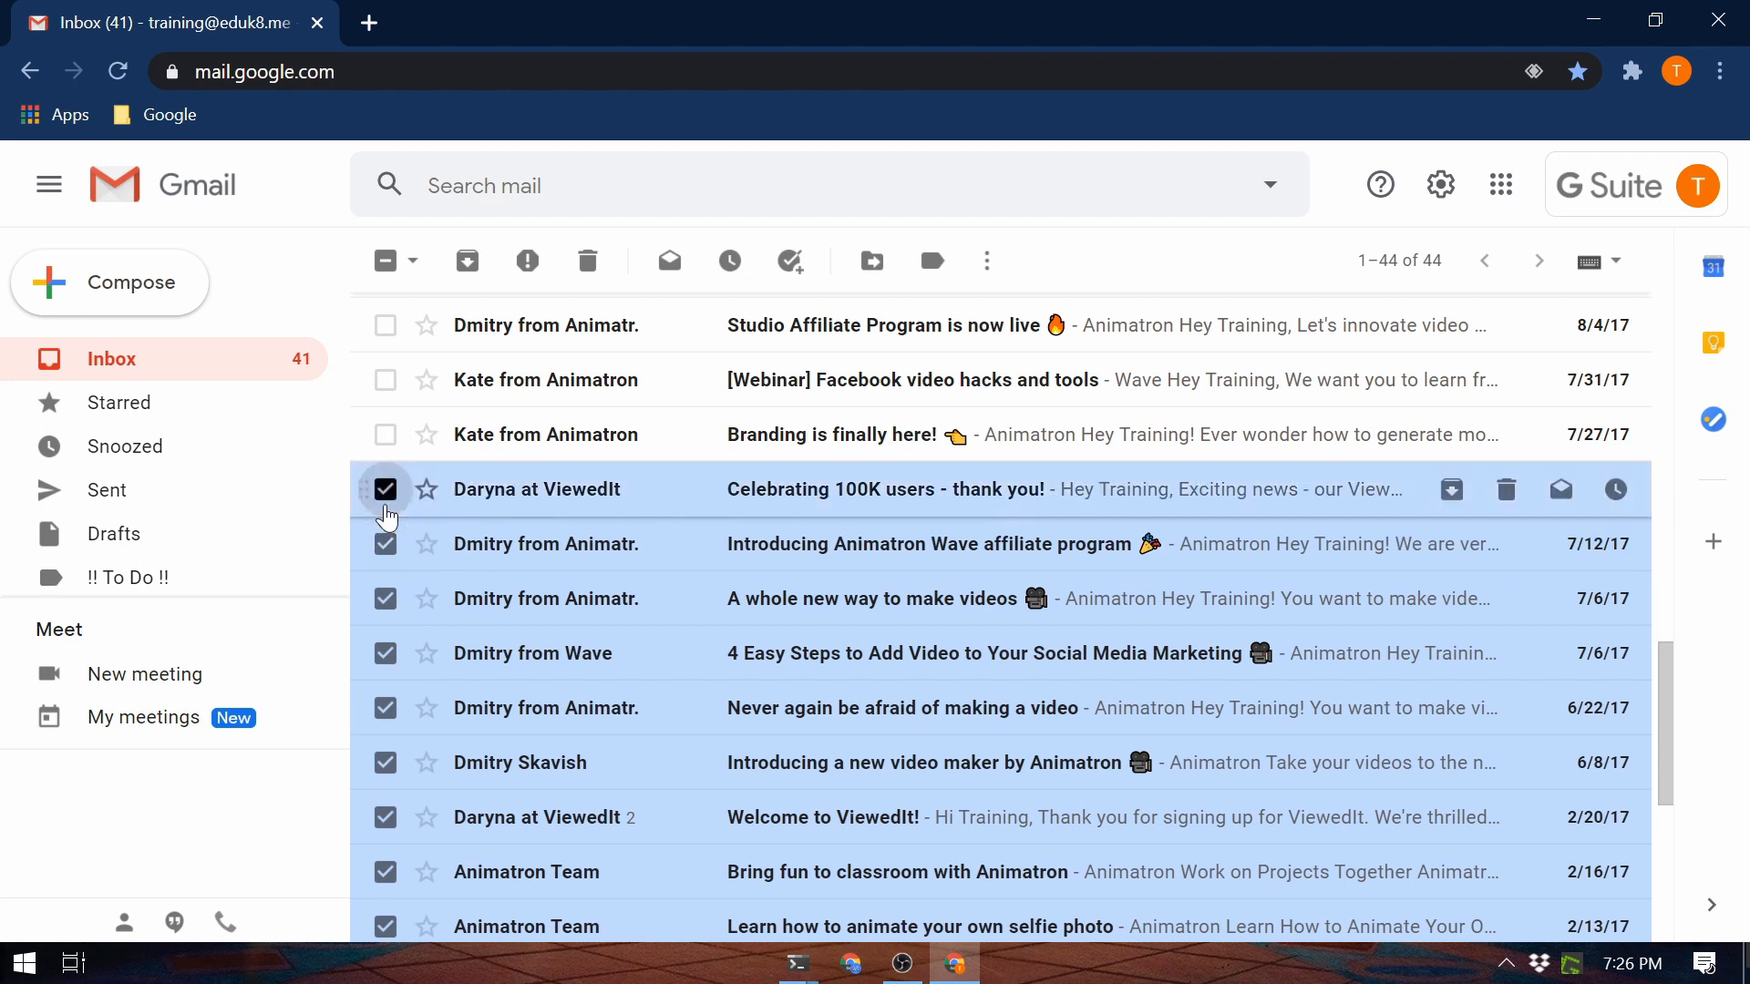
Step: Add the conversations from "Branding is finally here!" up through "Grab your 50% discount now" to the selection
scroll(388, 517, "up", 3)
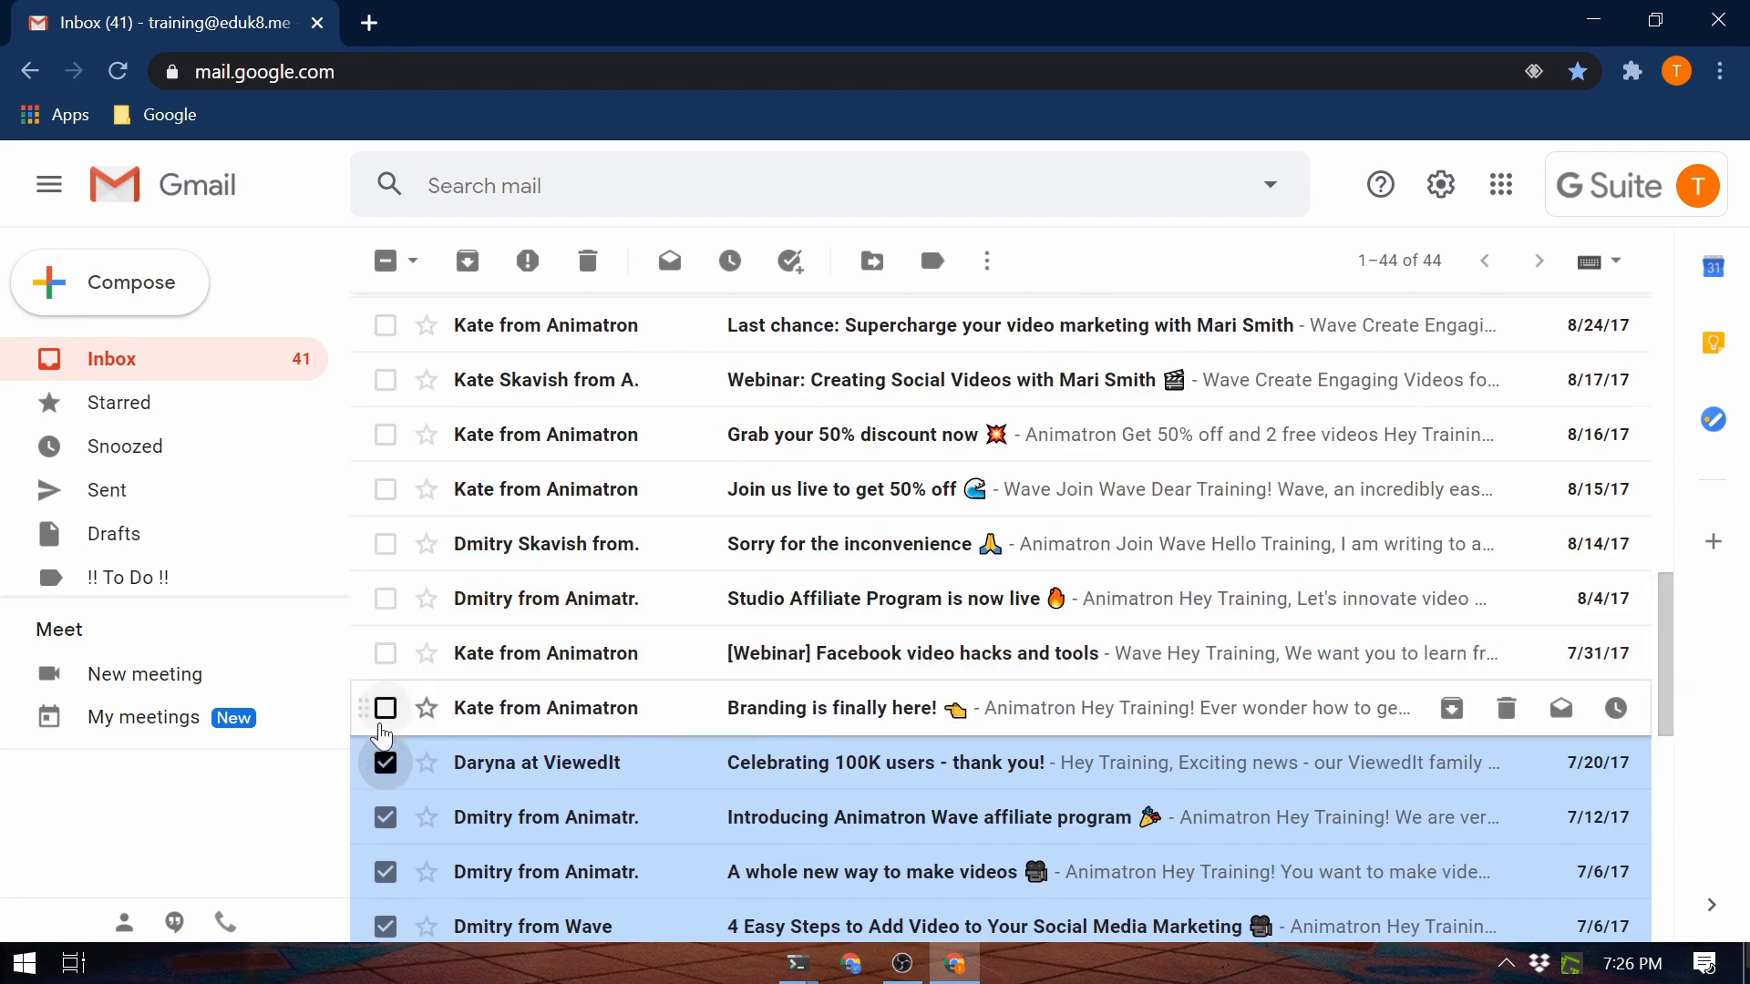
left_click(385, 708)
left_click(386, 654)
left_click(385, 599)
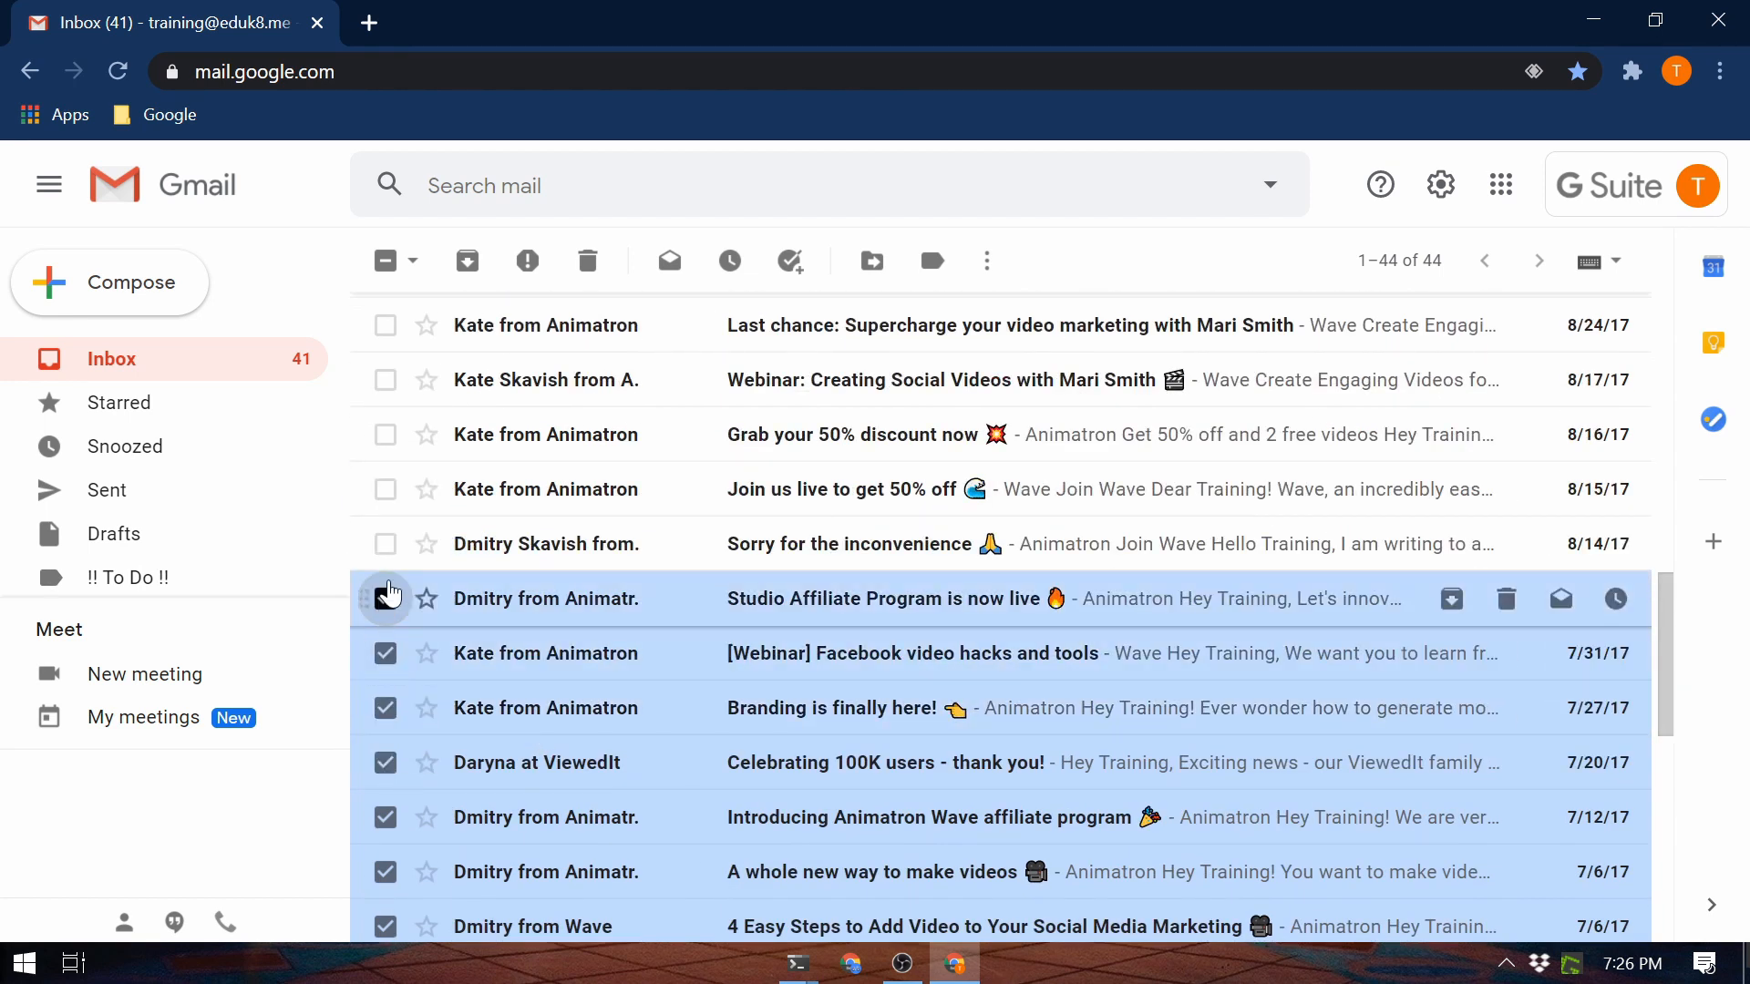
left_click(386, 544)
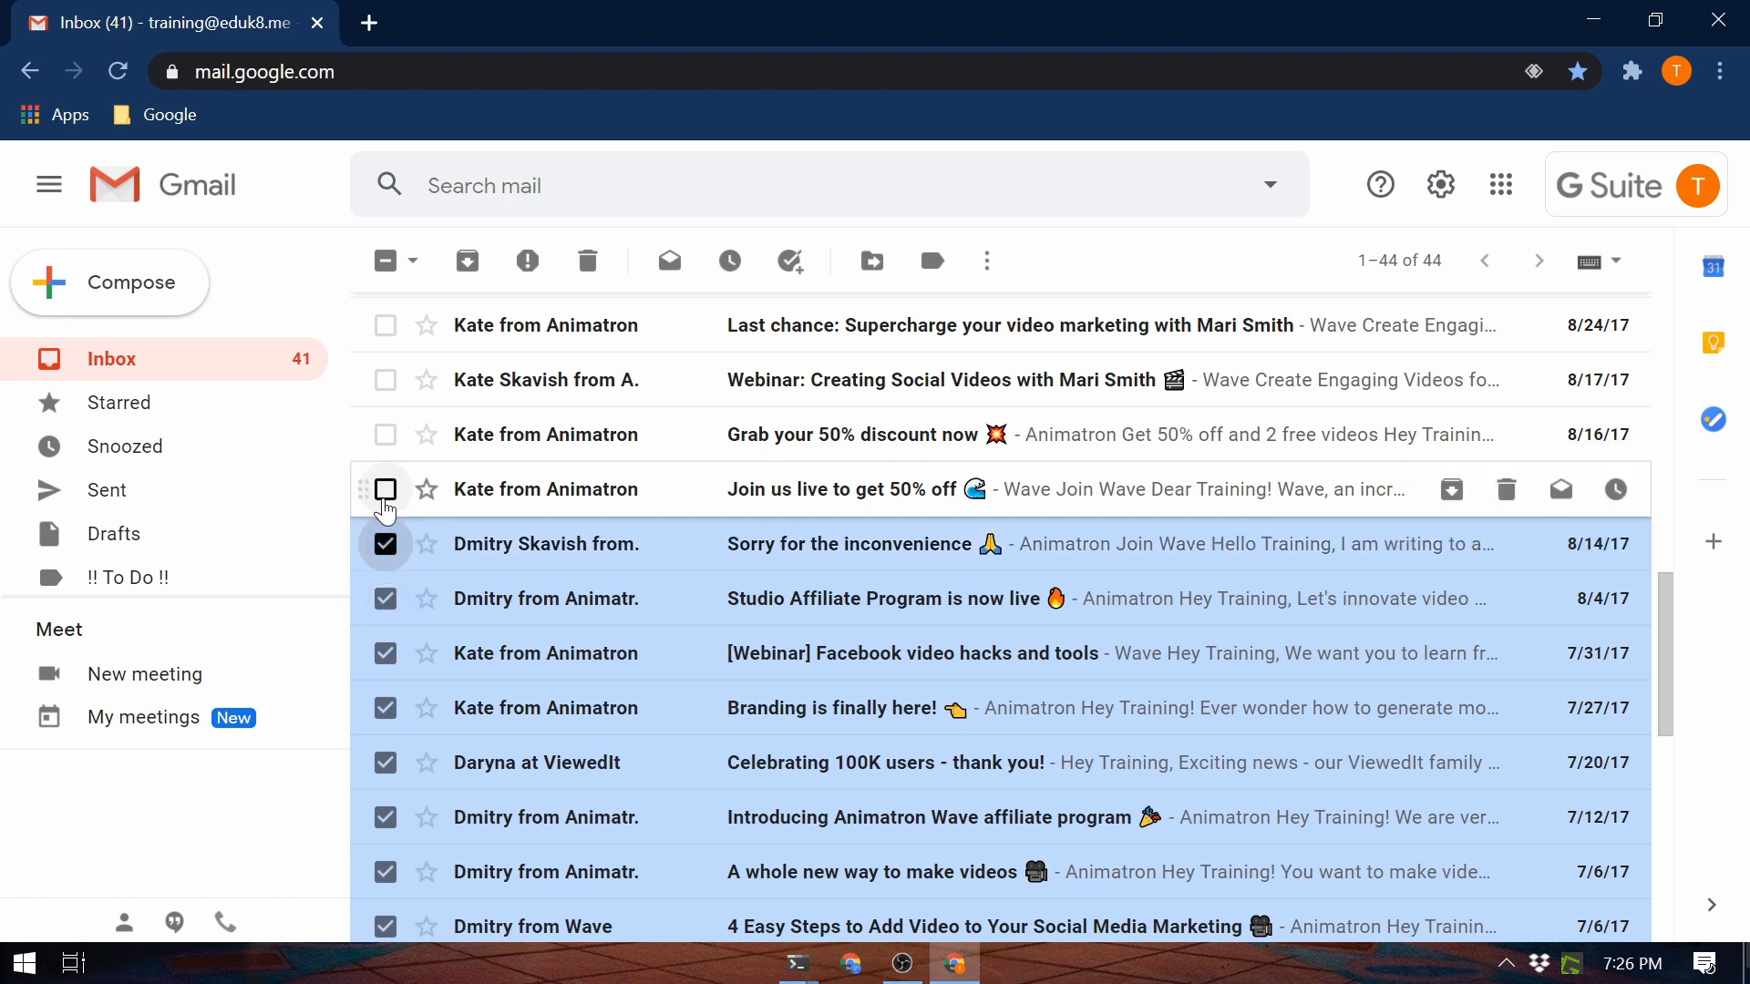
left_click(385, 489)
left_click(385, 434)
Step: Add the 8/17/17 webinar, 8/24/17 "Last chance" and "ViewedIt is now Vidyard GoVideo" conversations to the selection
scroll(385, 447, "up", 2)
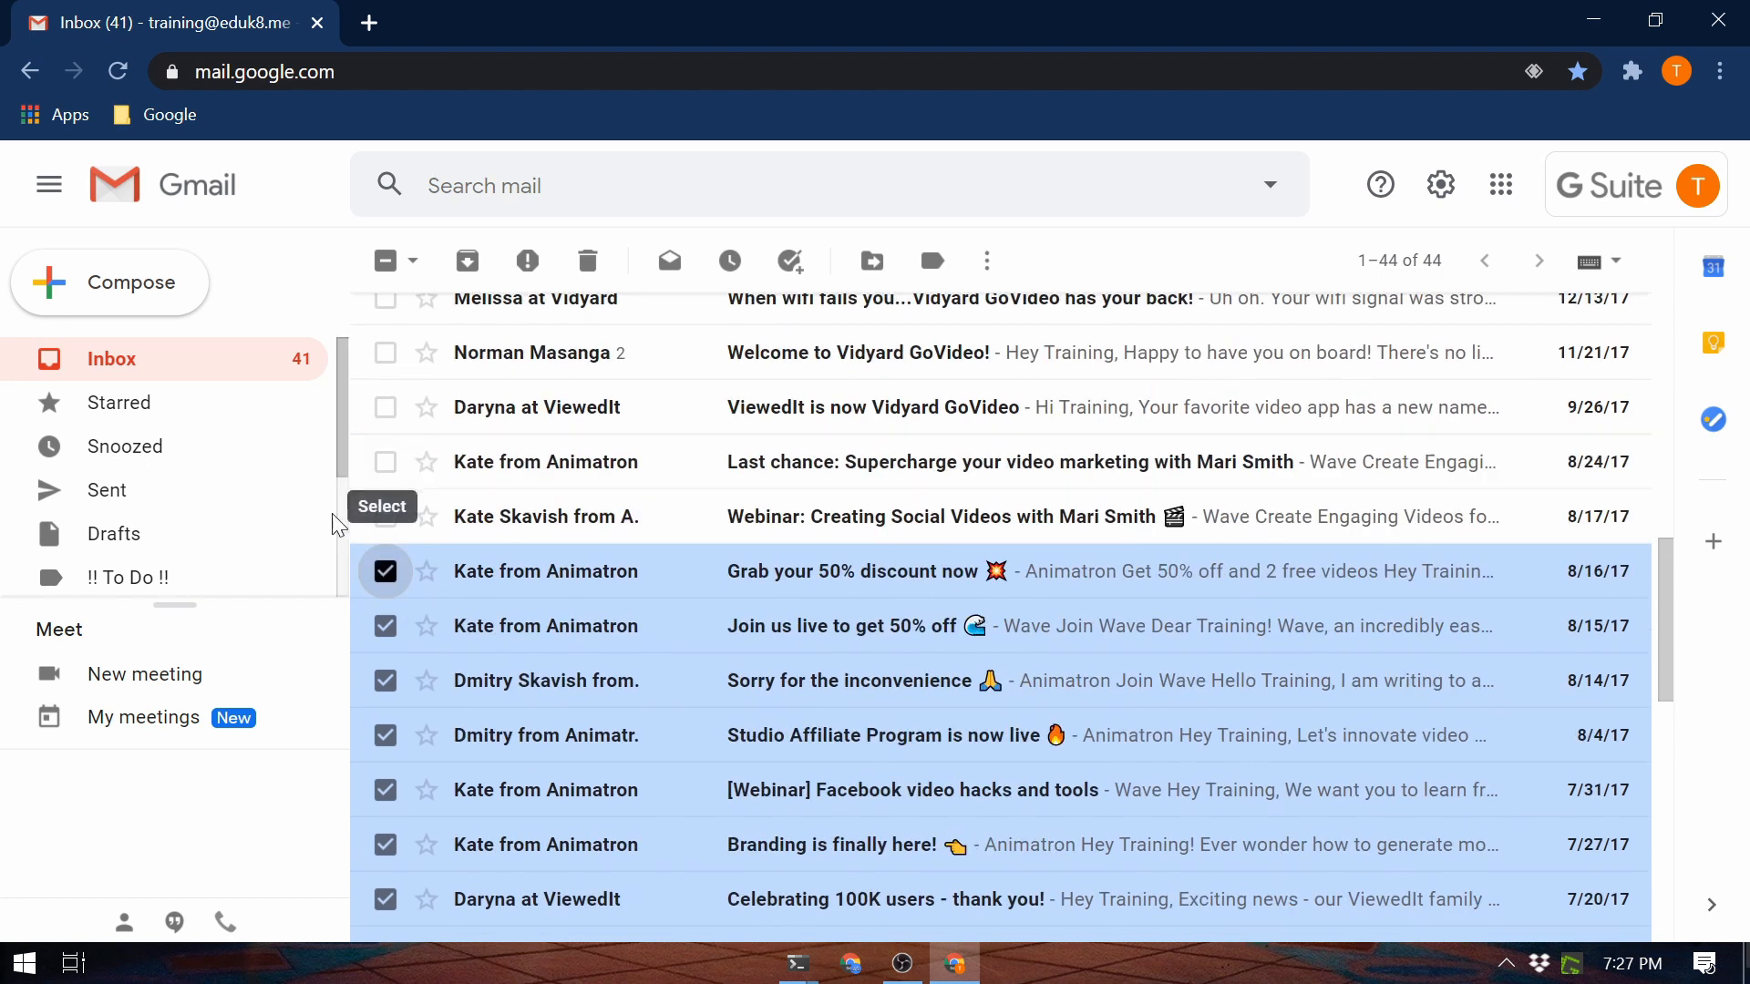
left_click(384, 516)
left_click(387, 461)
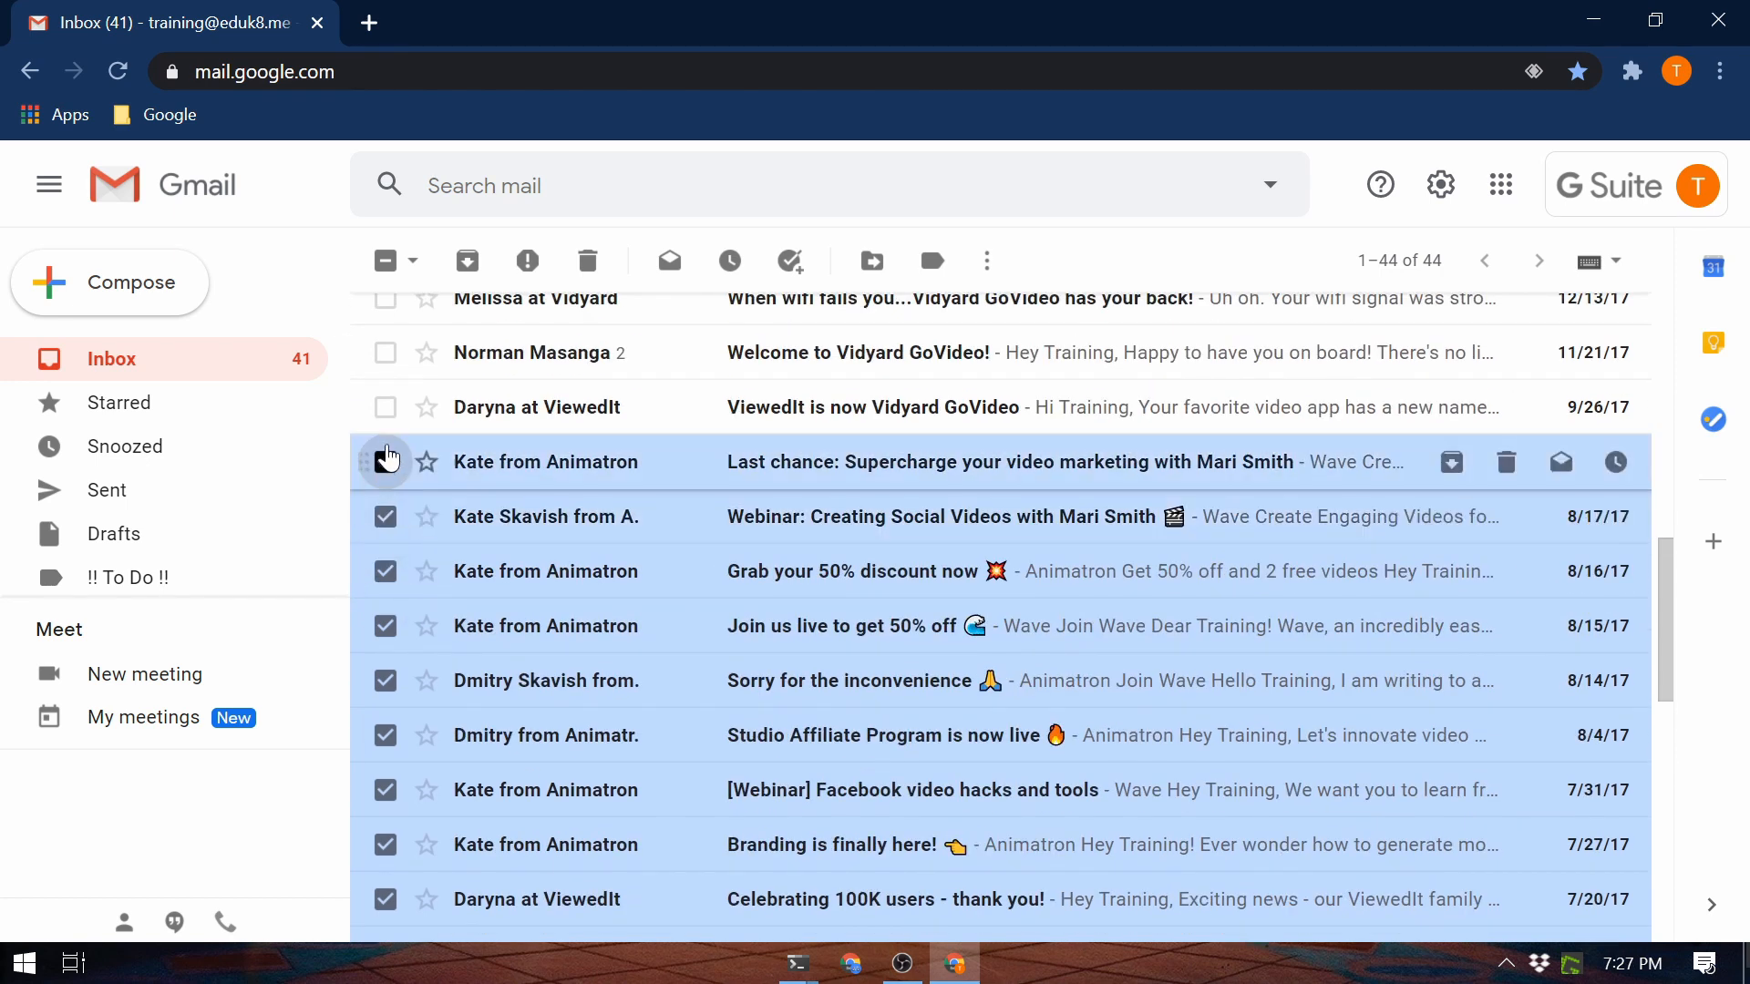
left_click(385, 406)
Step: Extend the selection from "Welcome to Vidyard GoVideo!" up through "Introducing Boards, Notes & Highlights"
scroll(383, 410, "up", 3)
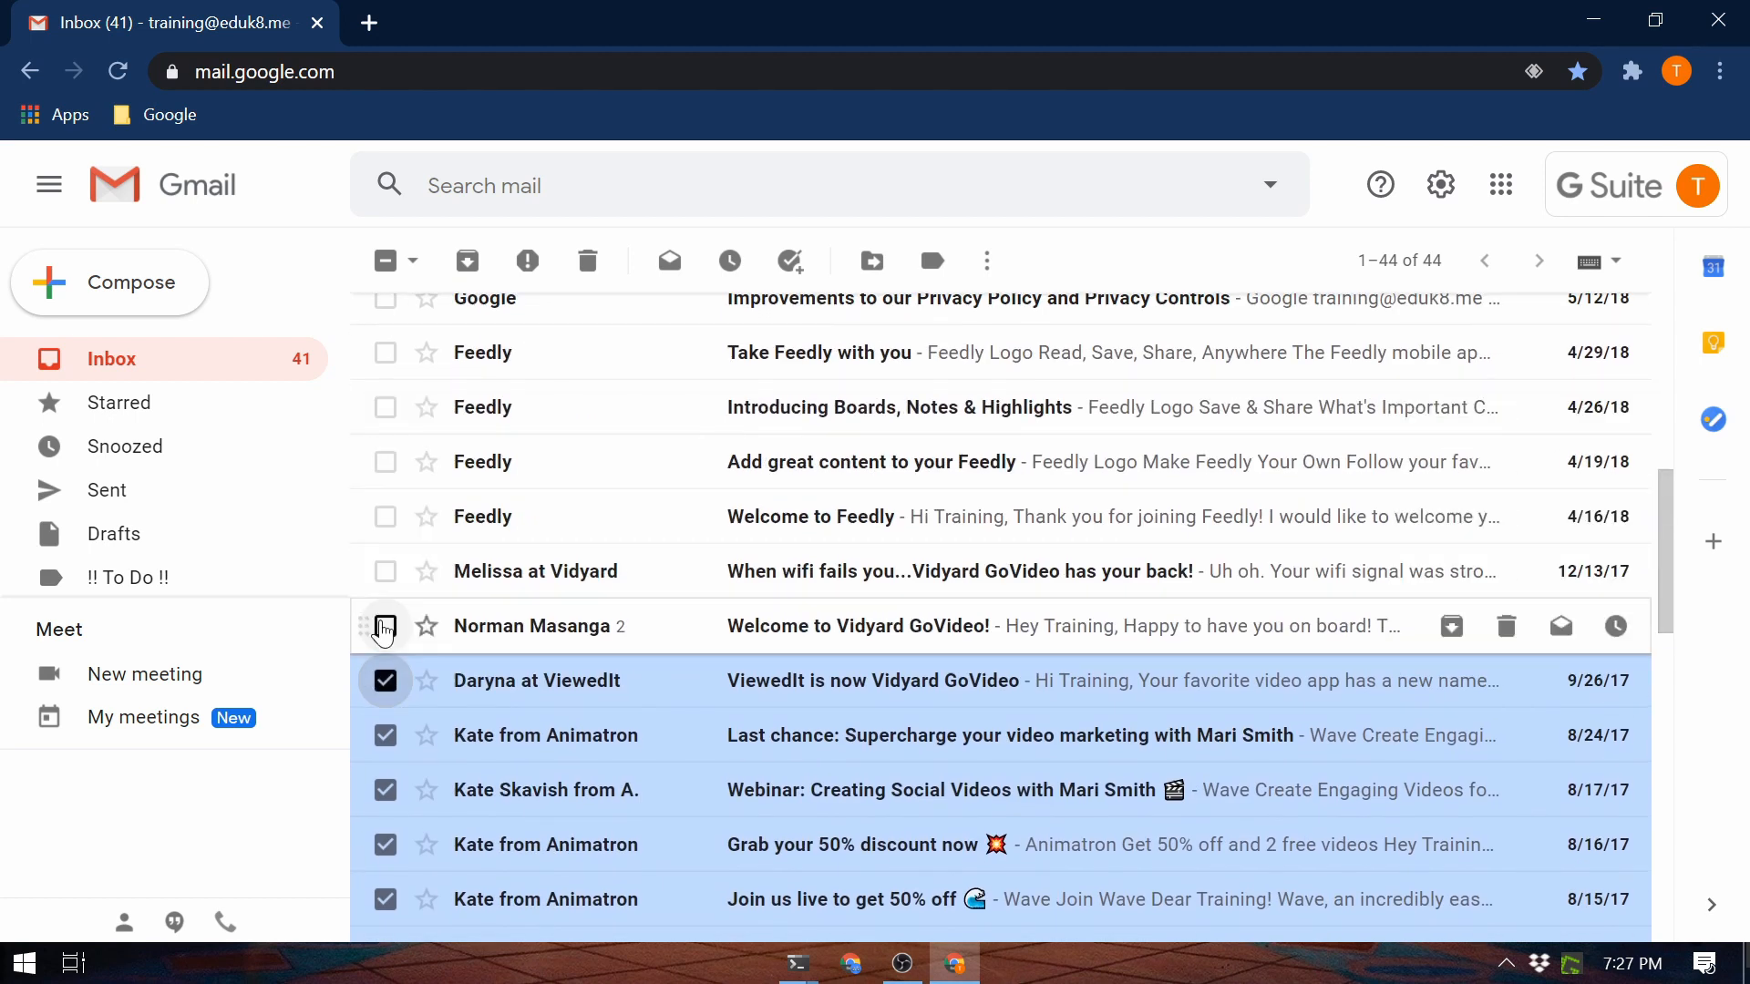
left_click(384, 627)
left_click(385, 572)
left_click(386, 516)
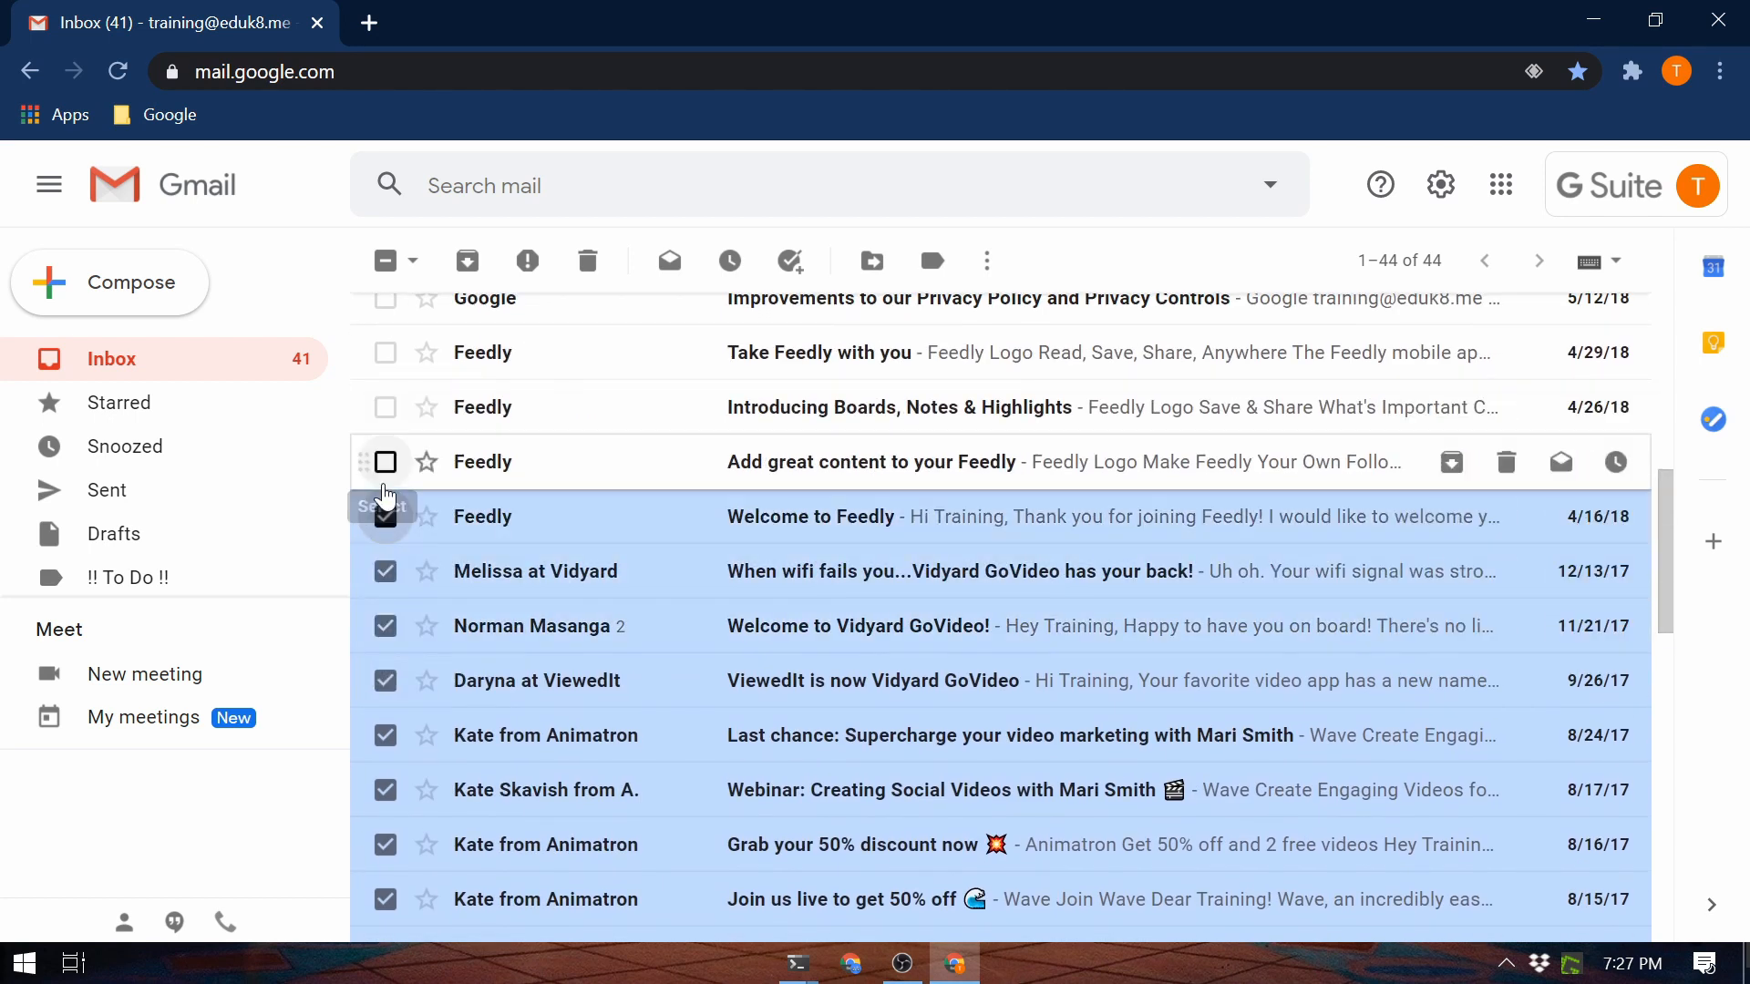
left_click(386, 461)
left_click(386, 406)
Step: Extend the selection from "Take Feedly with you" up through the "Introducing Teams" conversation
scroll(381, 468, "up", 3)
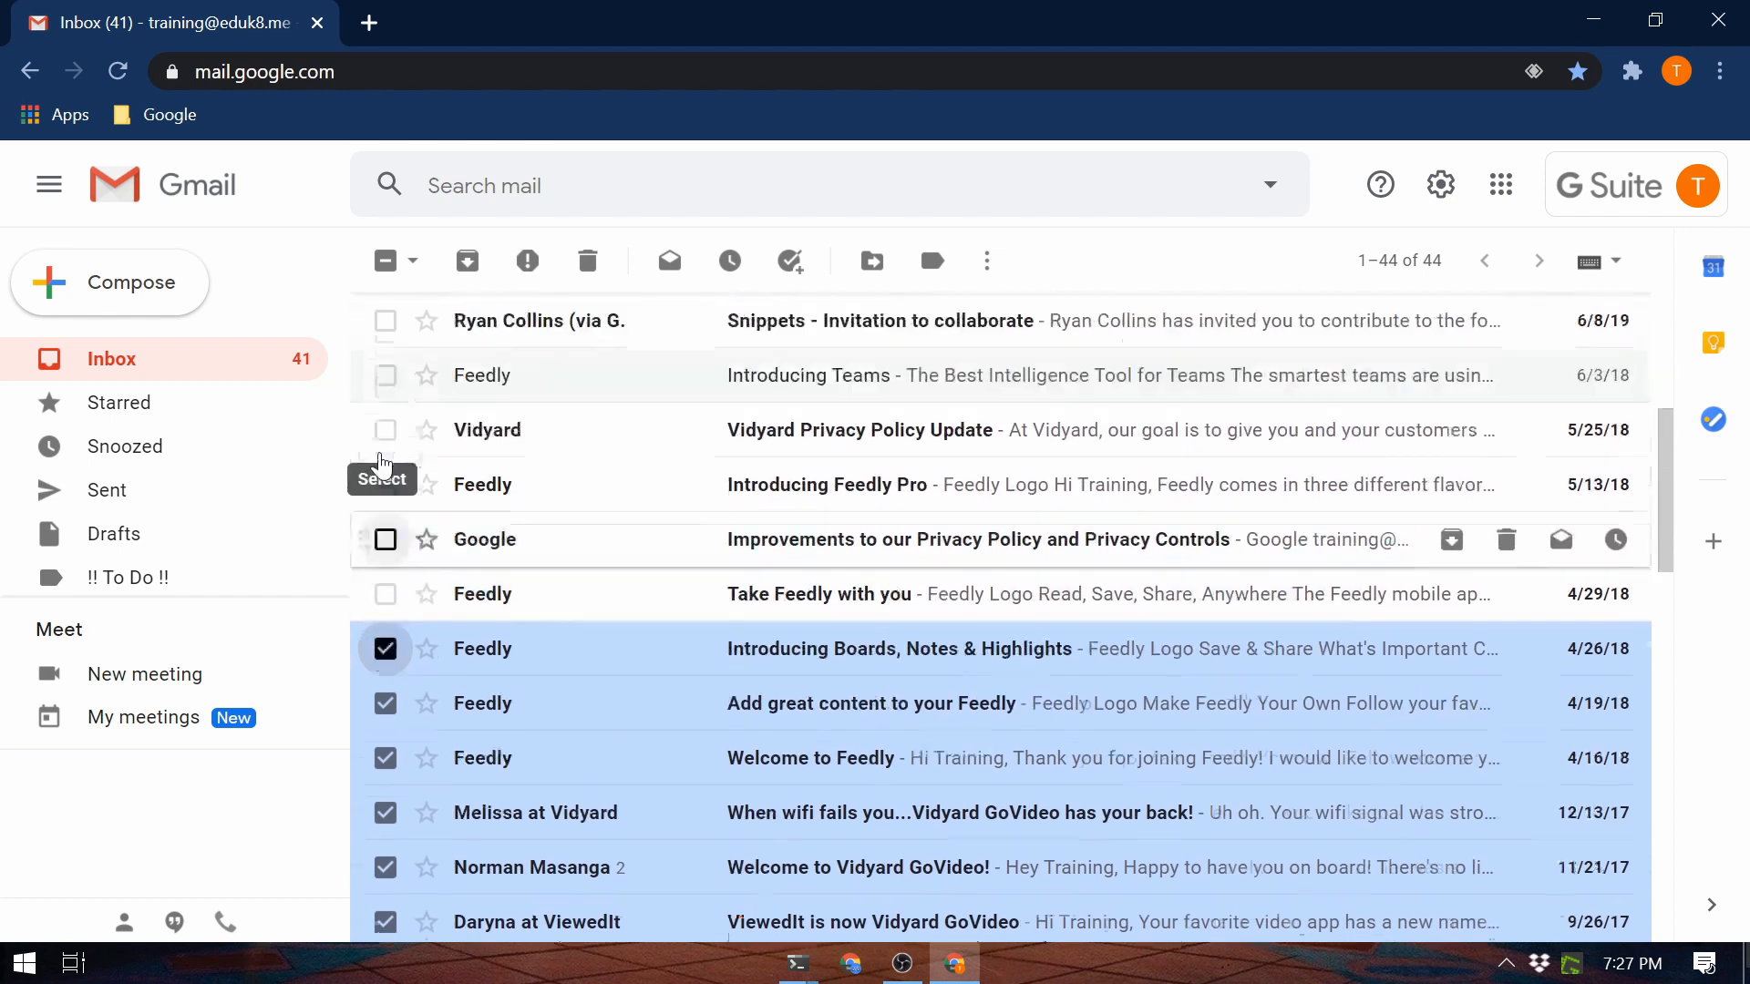
scroll(381, 466, "up", 1)
left_click(386, 625)
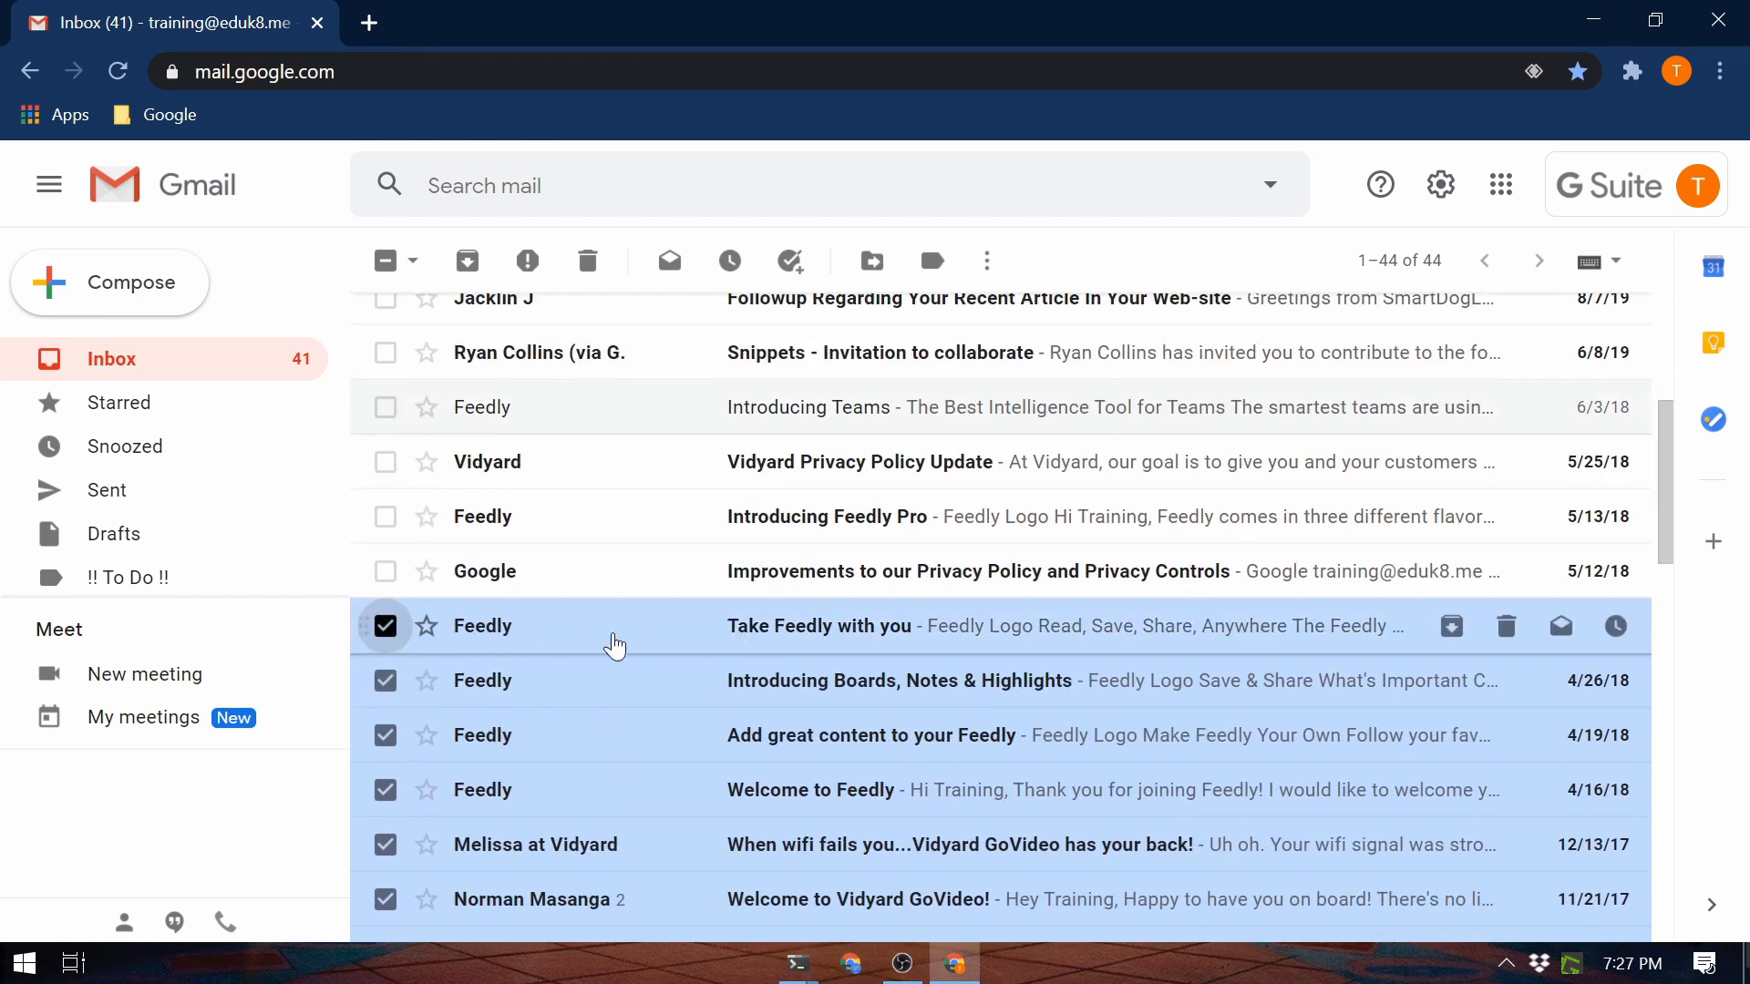
left_click(386, 572)
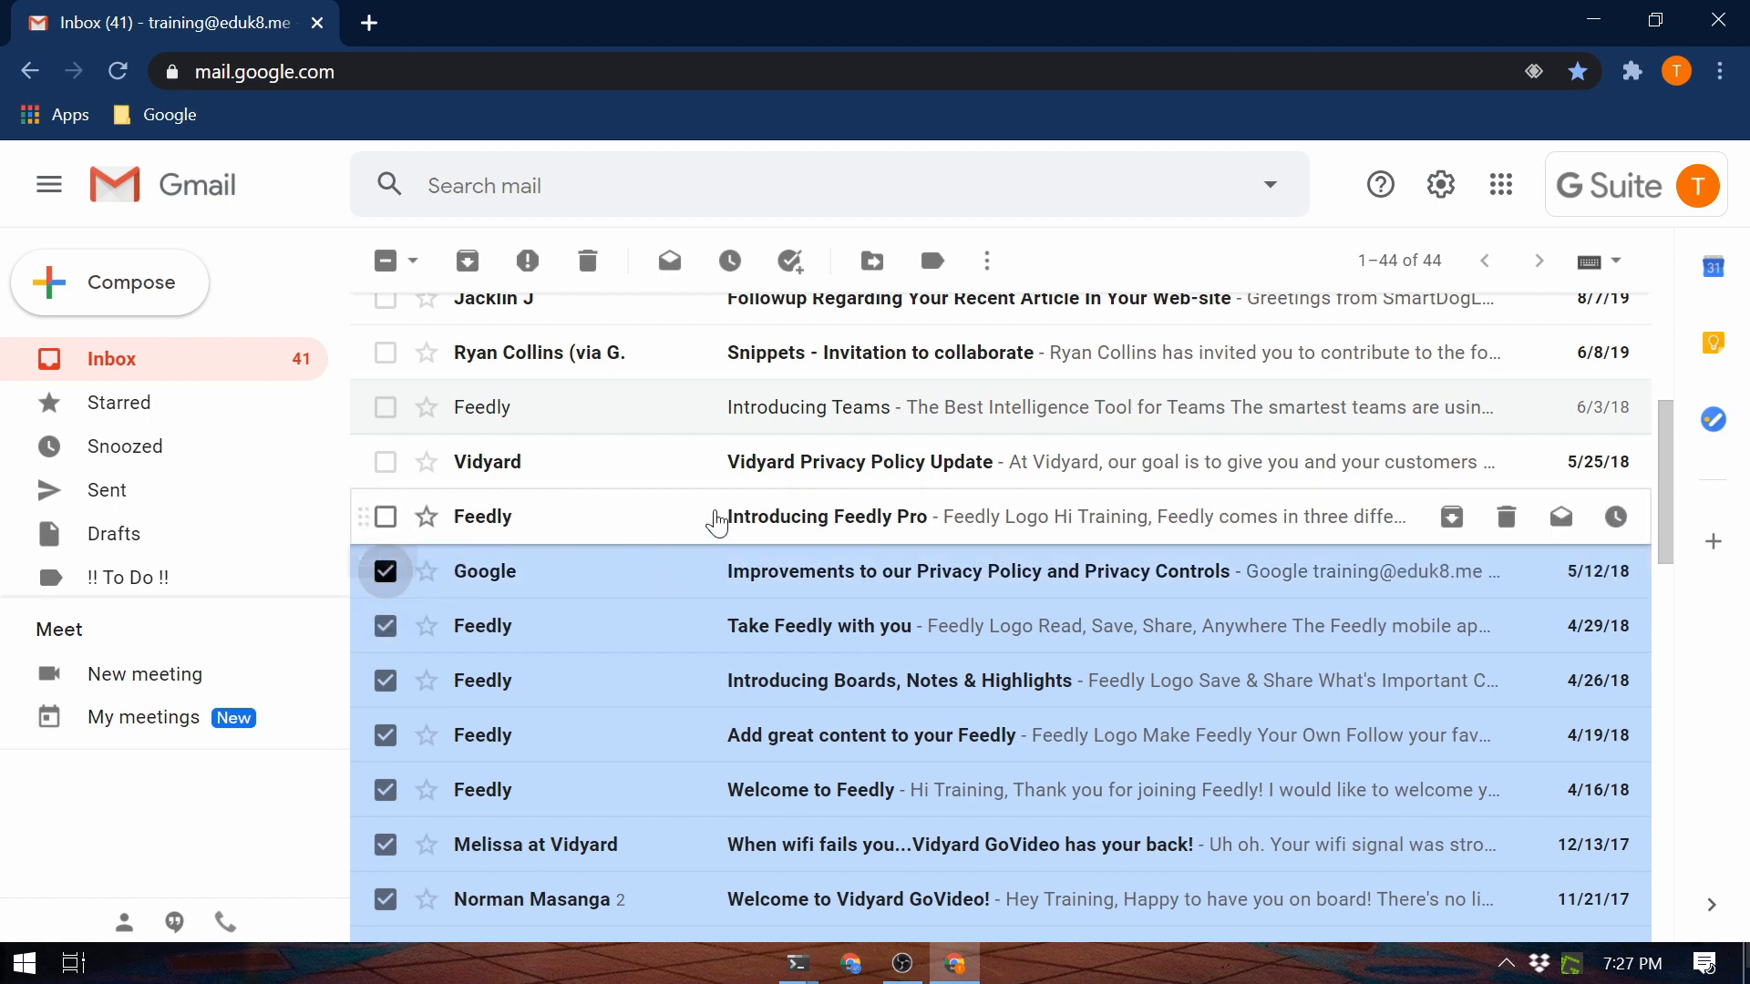
left_click(385, 517)
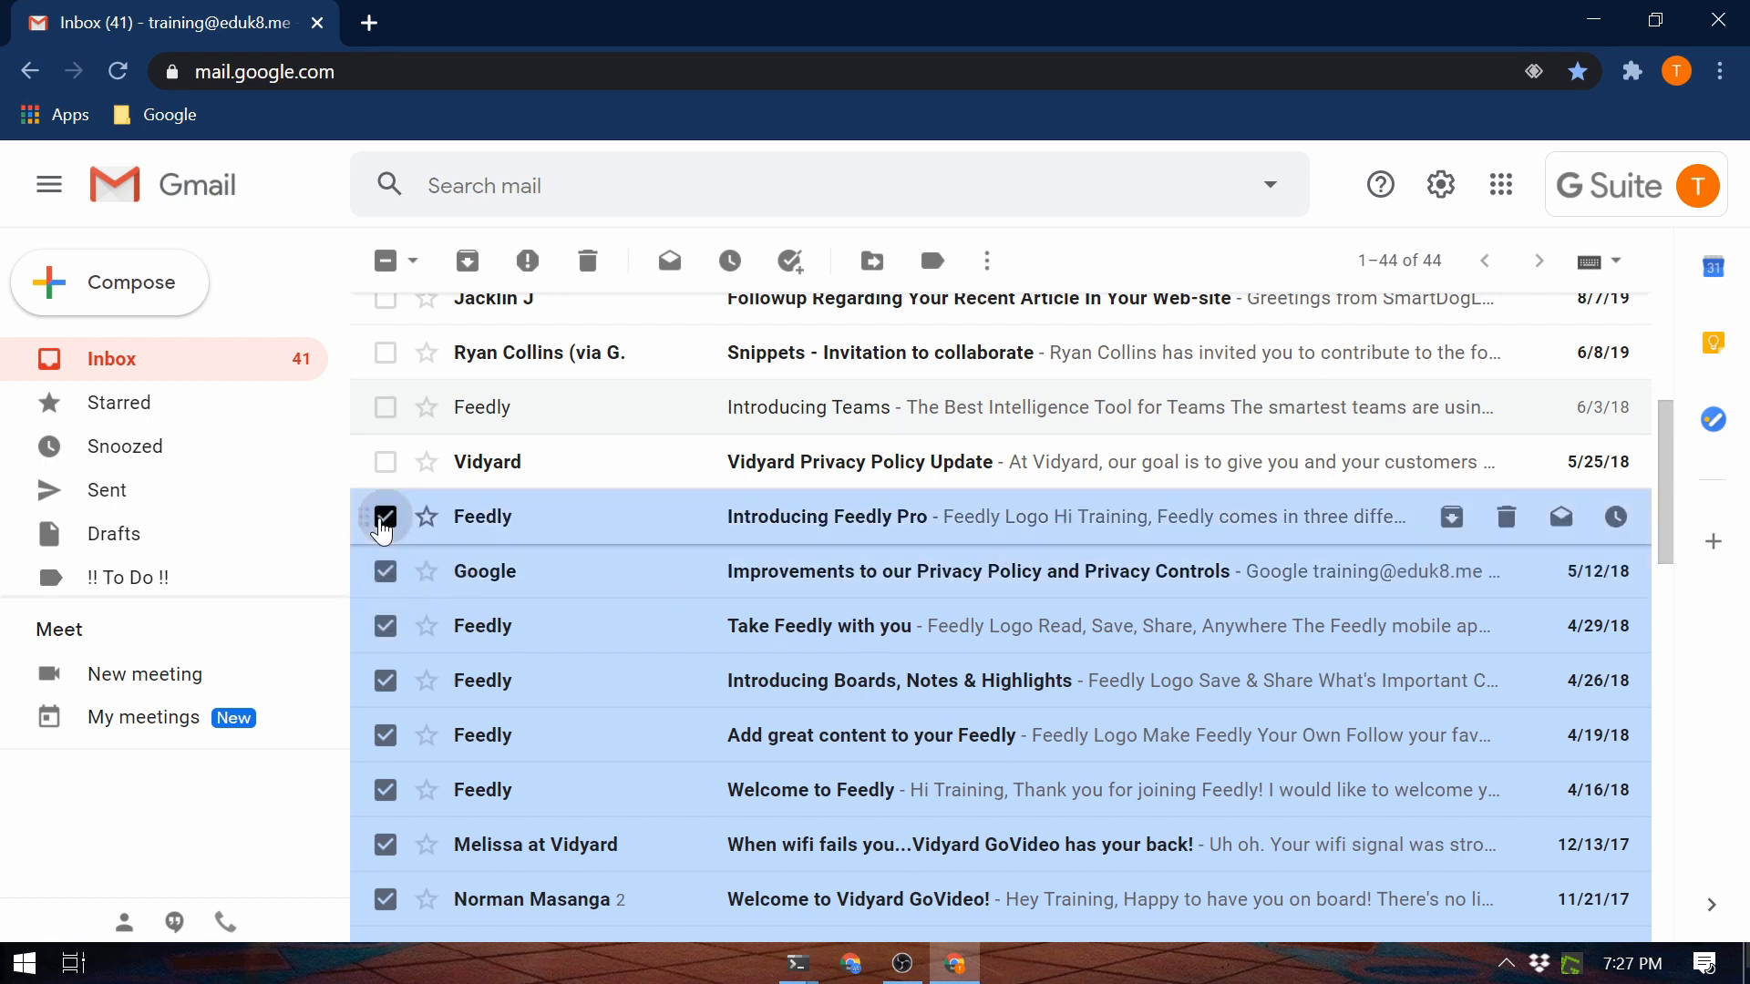
left_click(385, 462)
scroll(382, 476, "up", 2)
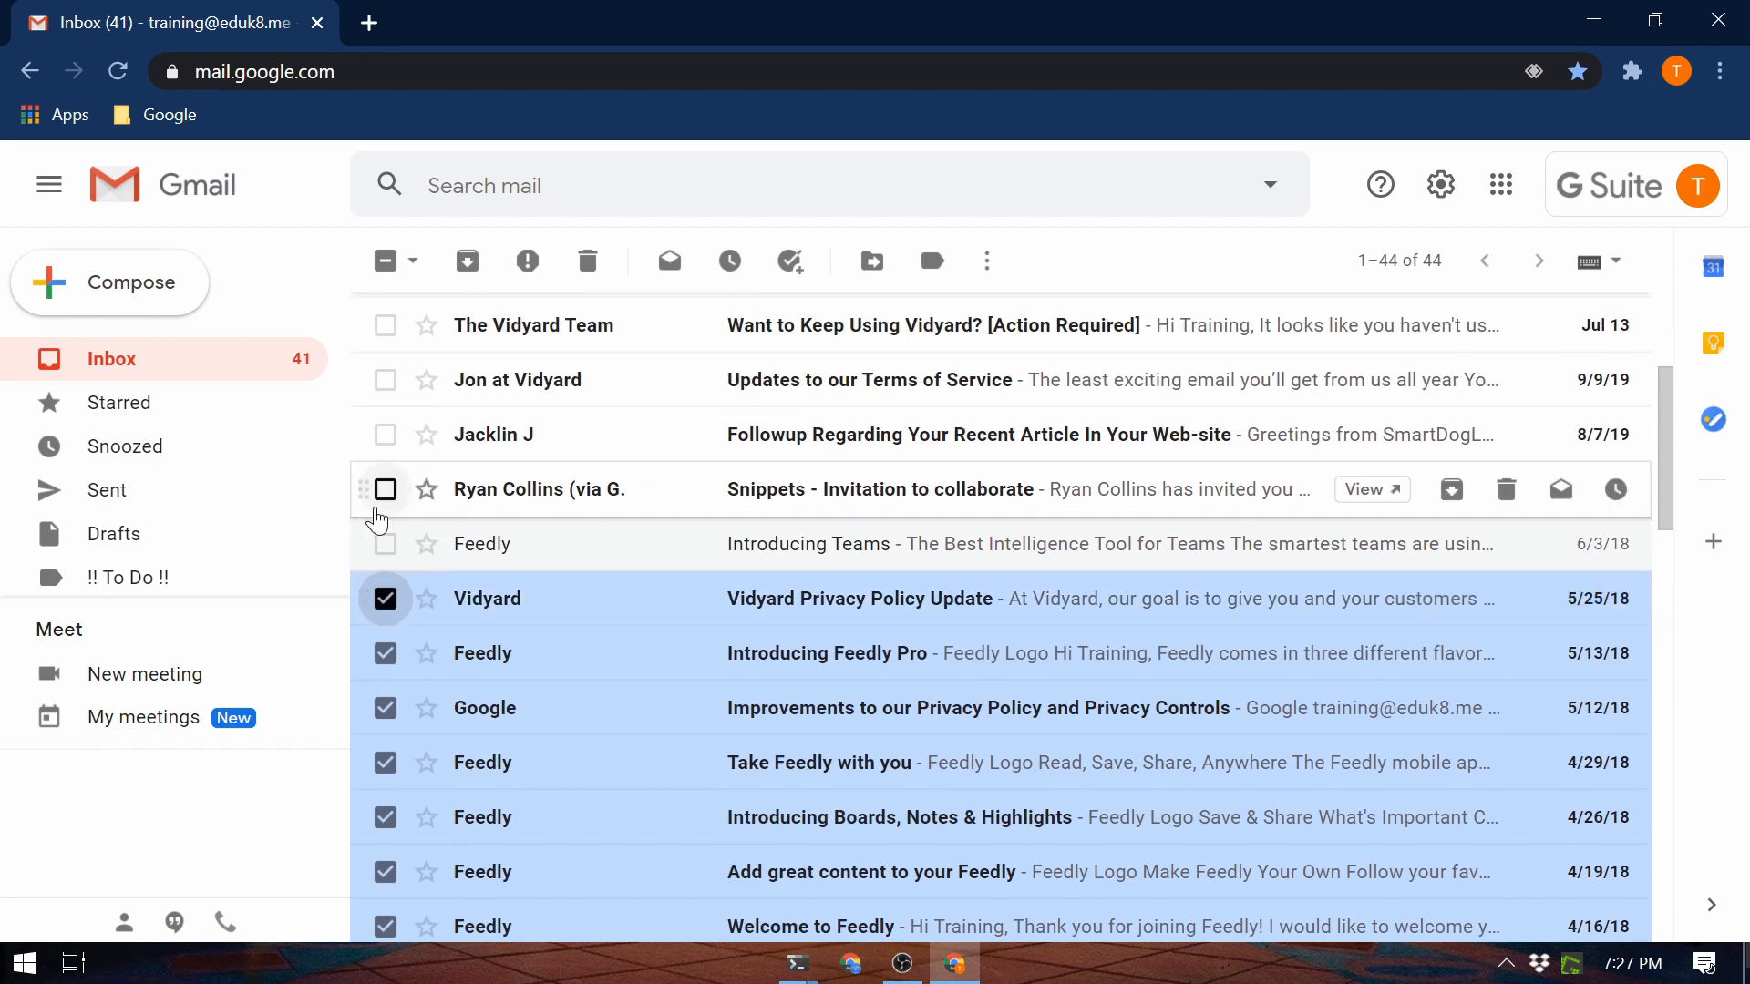
left_click(385, 544)
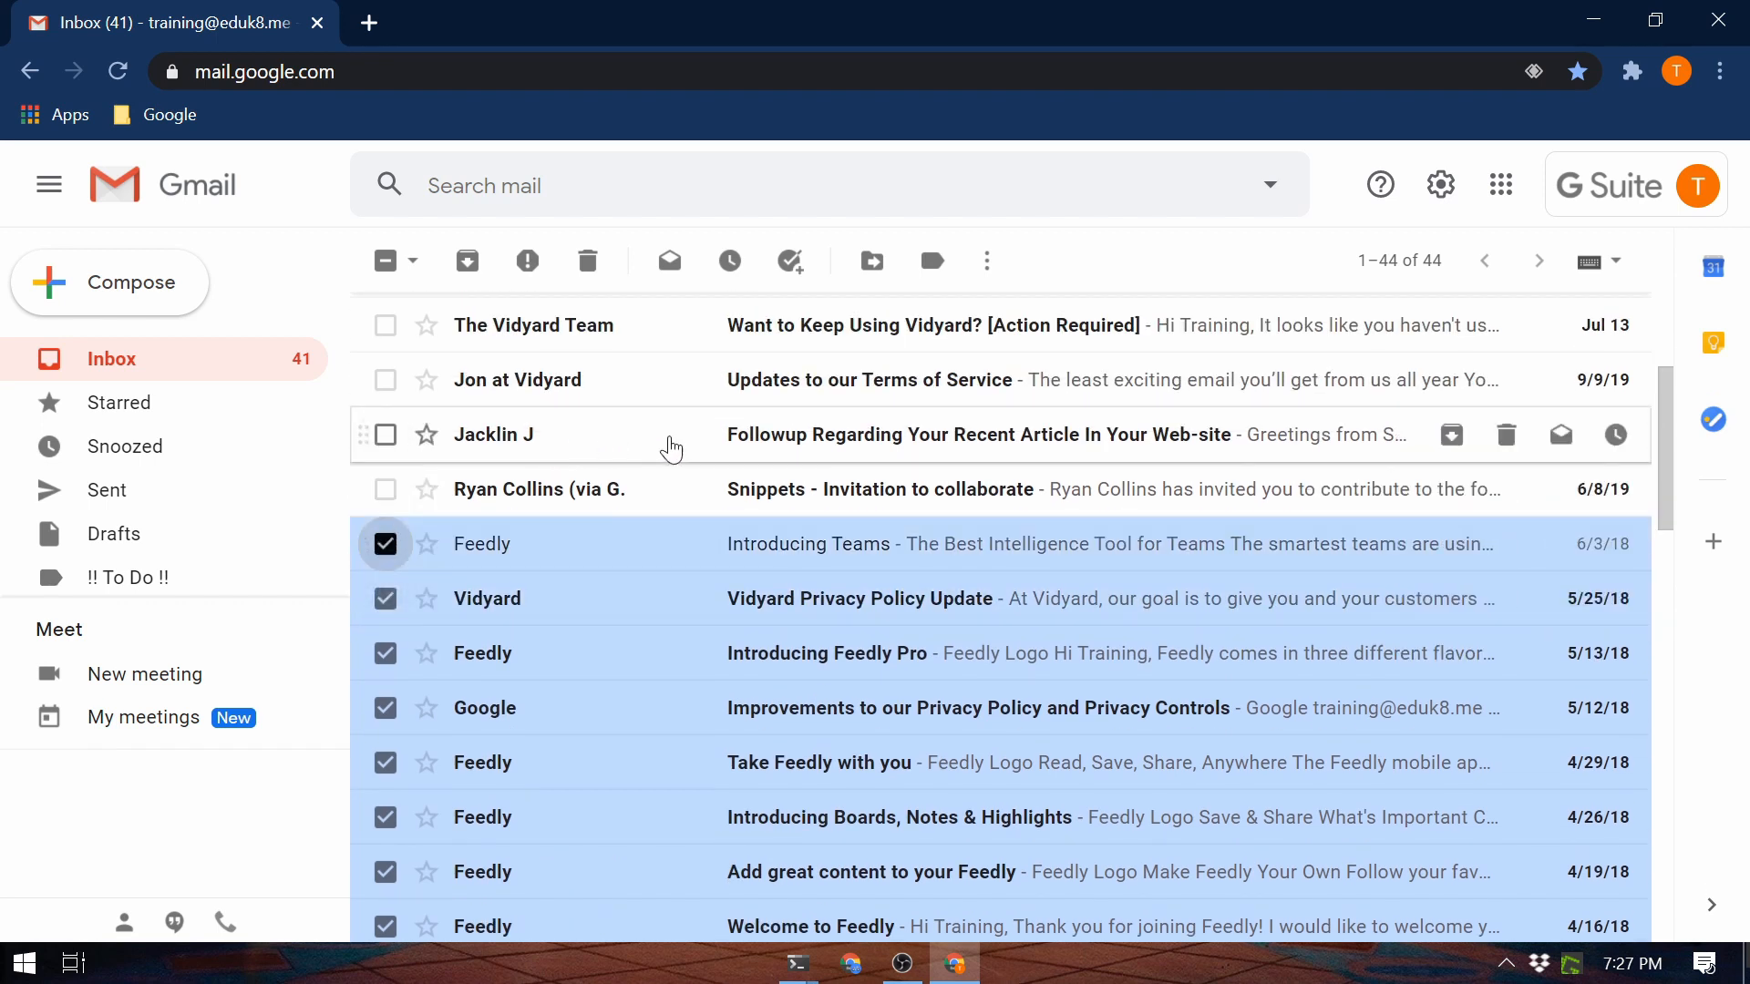
Step: Add the four Vidyard conversations from "Updates to our Terms of Service" up through "[Infographic] Zoom calls got you feeling" to the selection
scroll(789, 446, "up", 2)
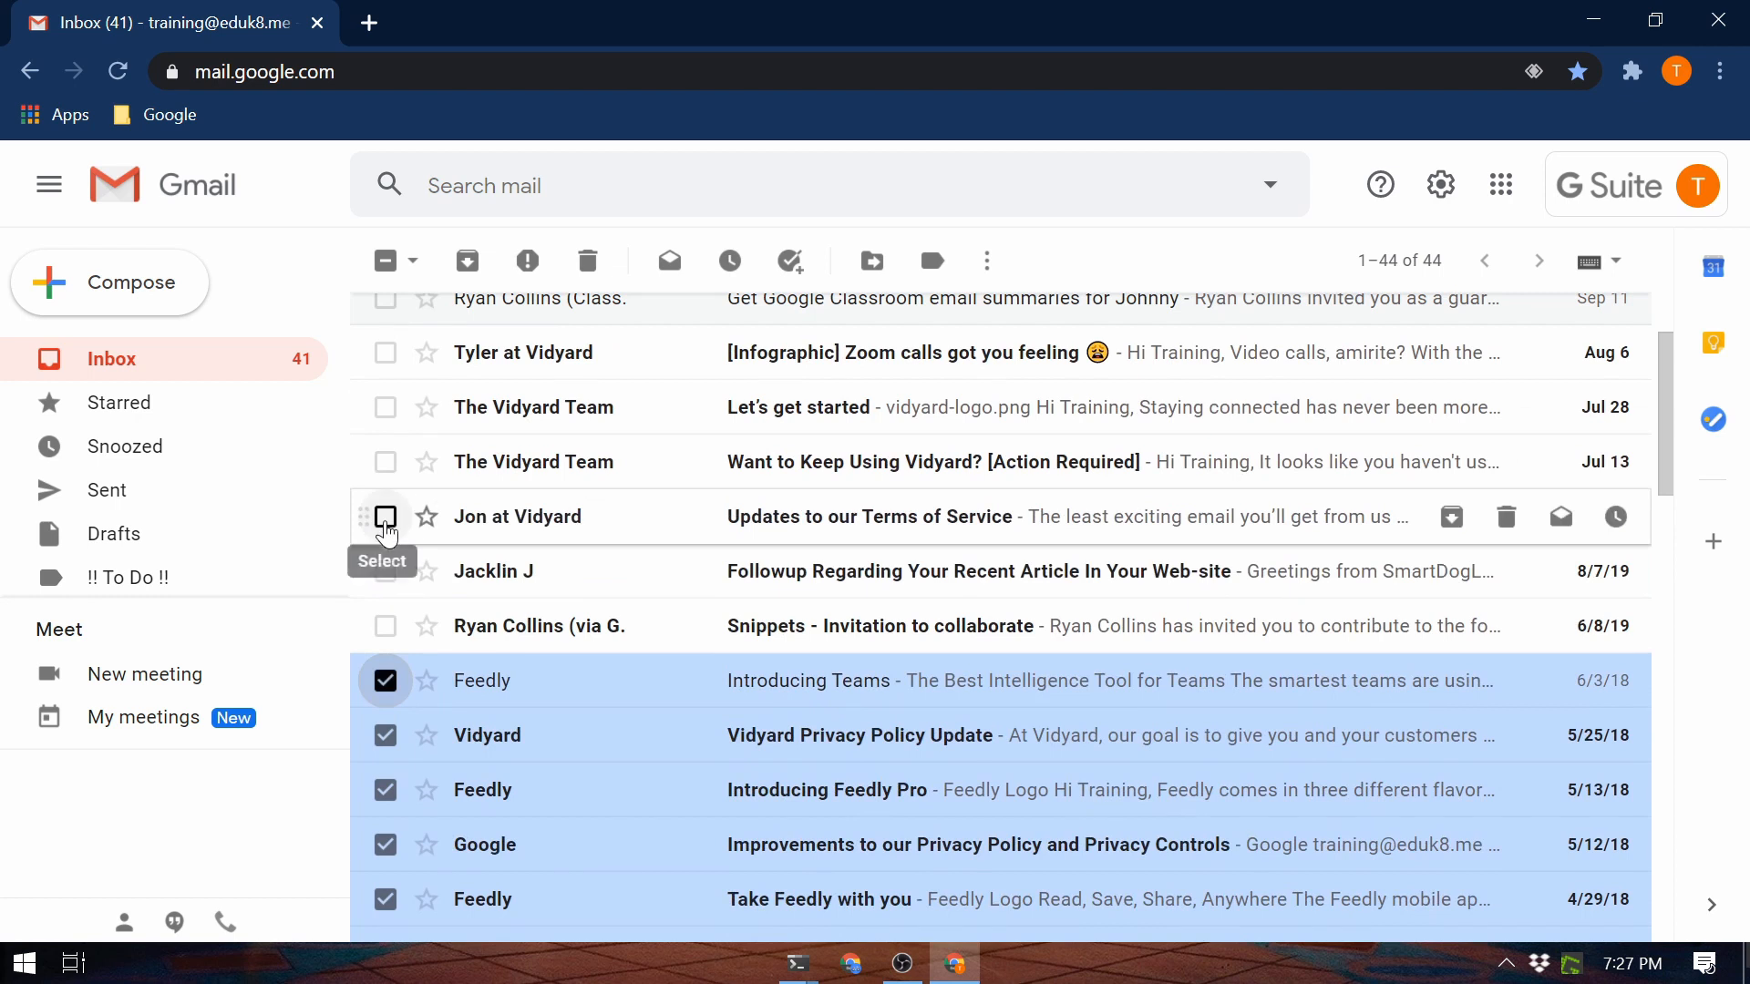
left_click(386, 517)
left_click(385, 462)
left_click(385, 407)
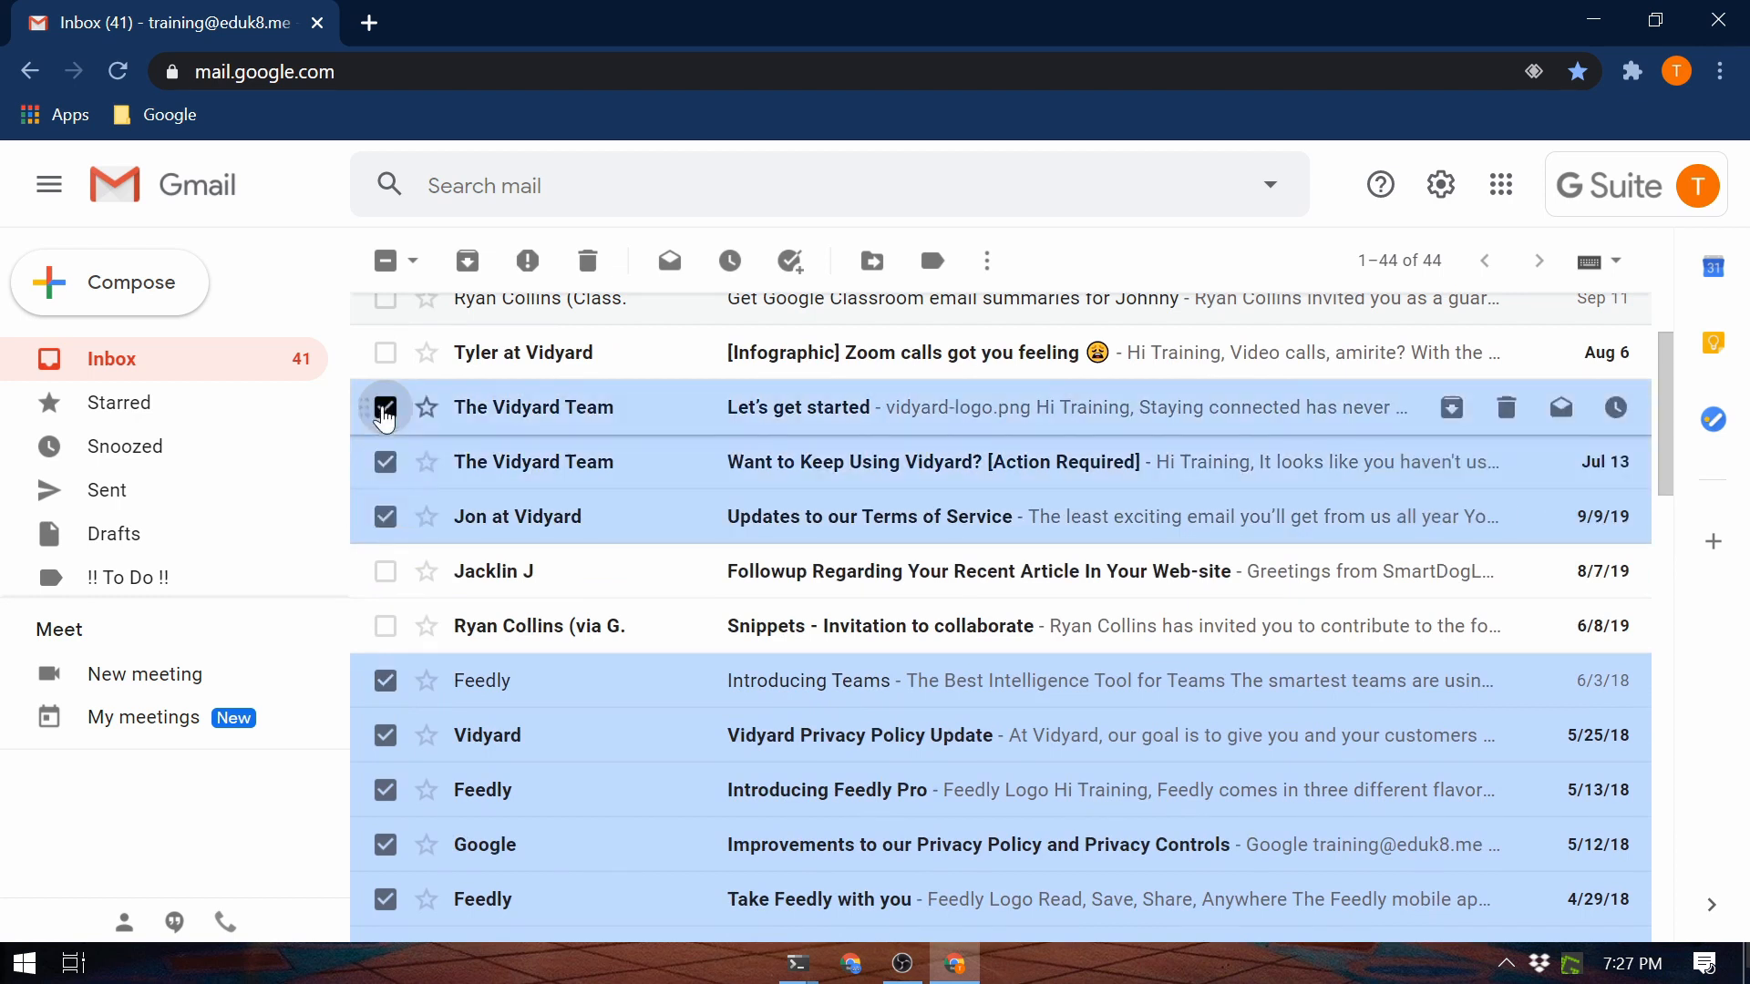
left_click(386, 356)
scroll(501, 515, "up", 2)
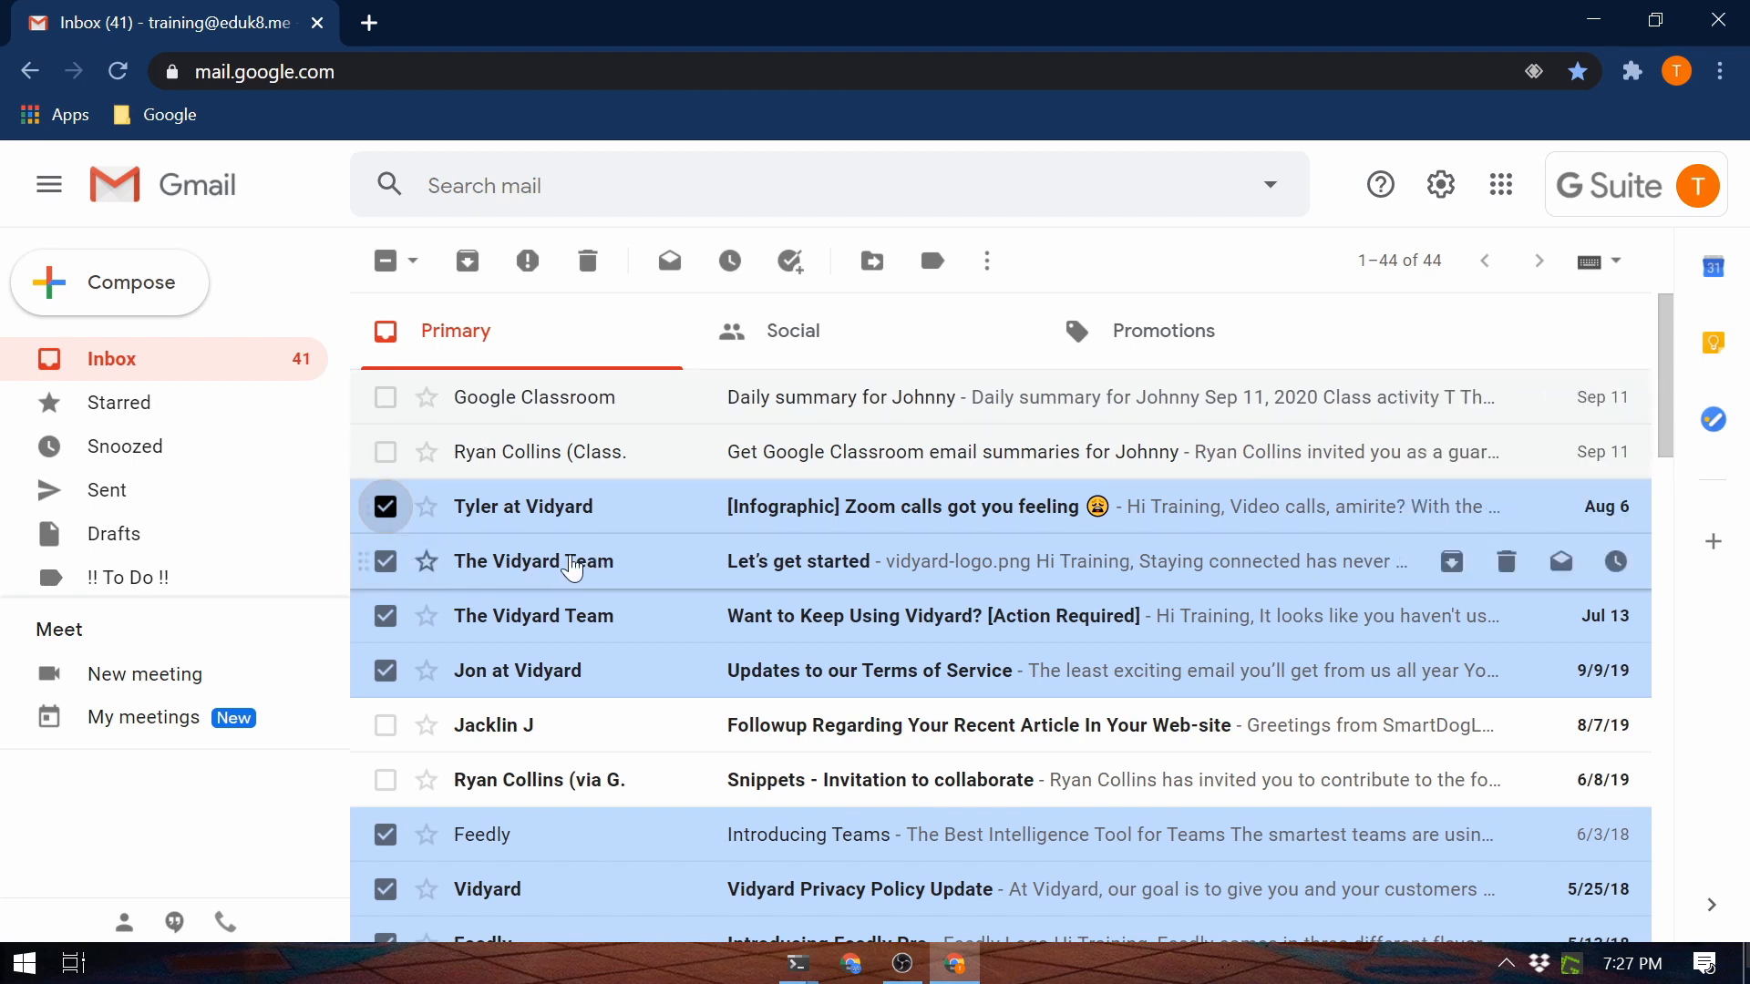
Step: Expand the full label list and archive all the selected conversations
scroll(176, 520, "down", 3)
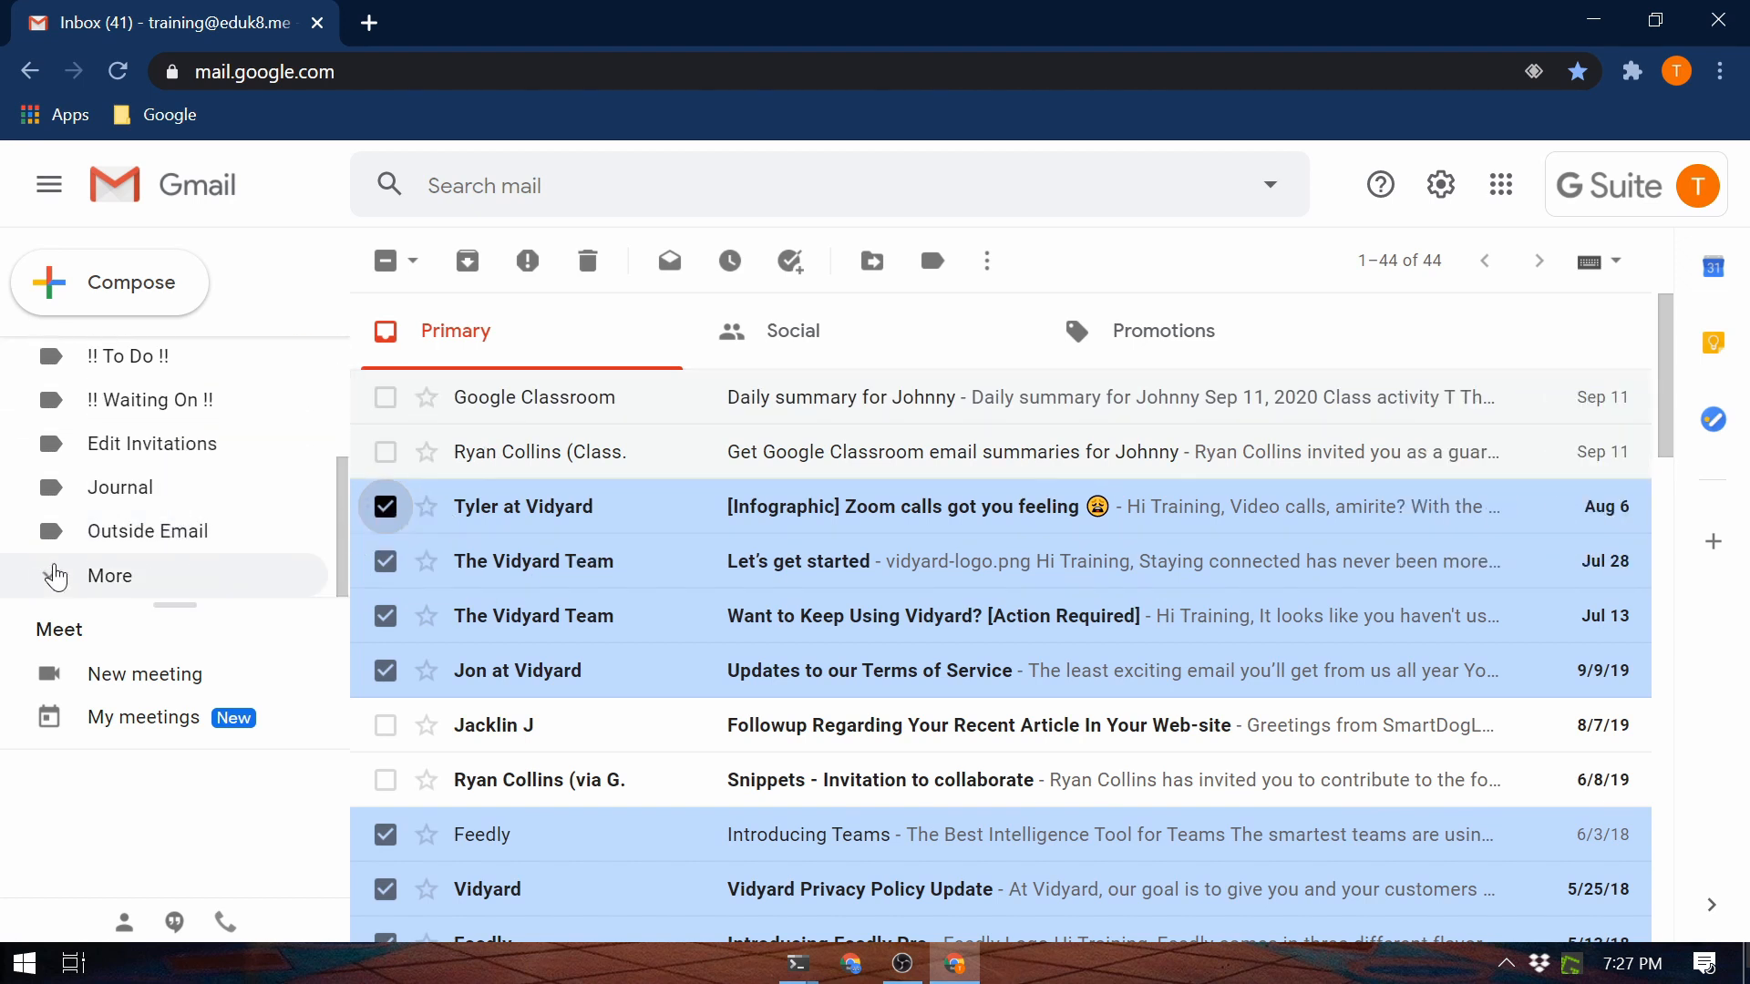
left_click(70, 587)
scroll(91, 565, "down", 3)
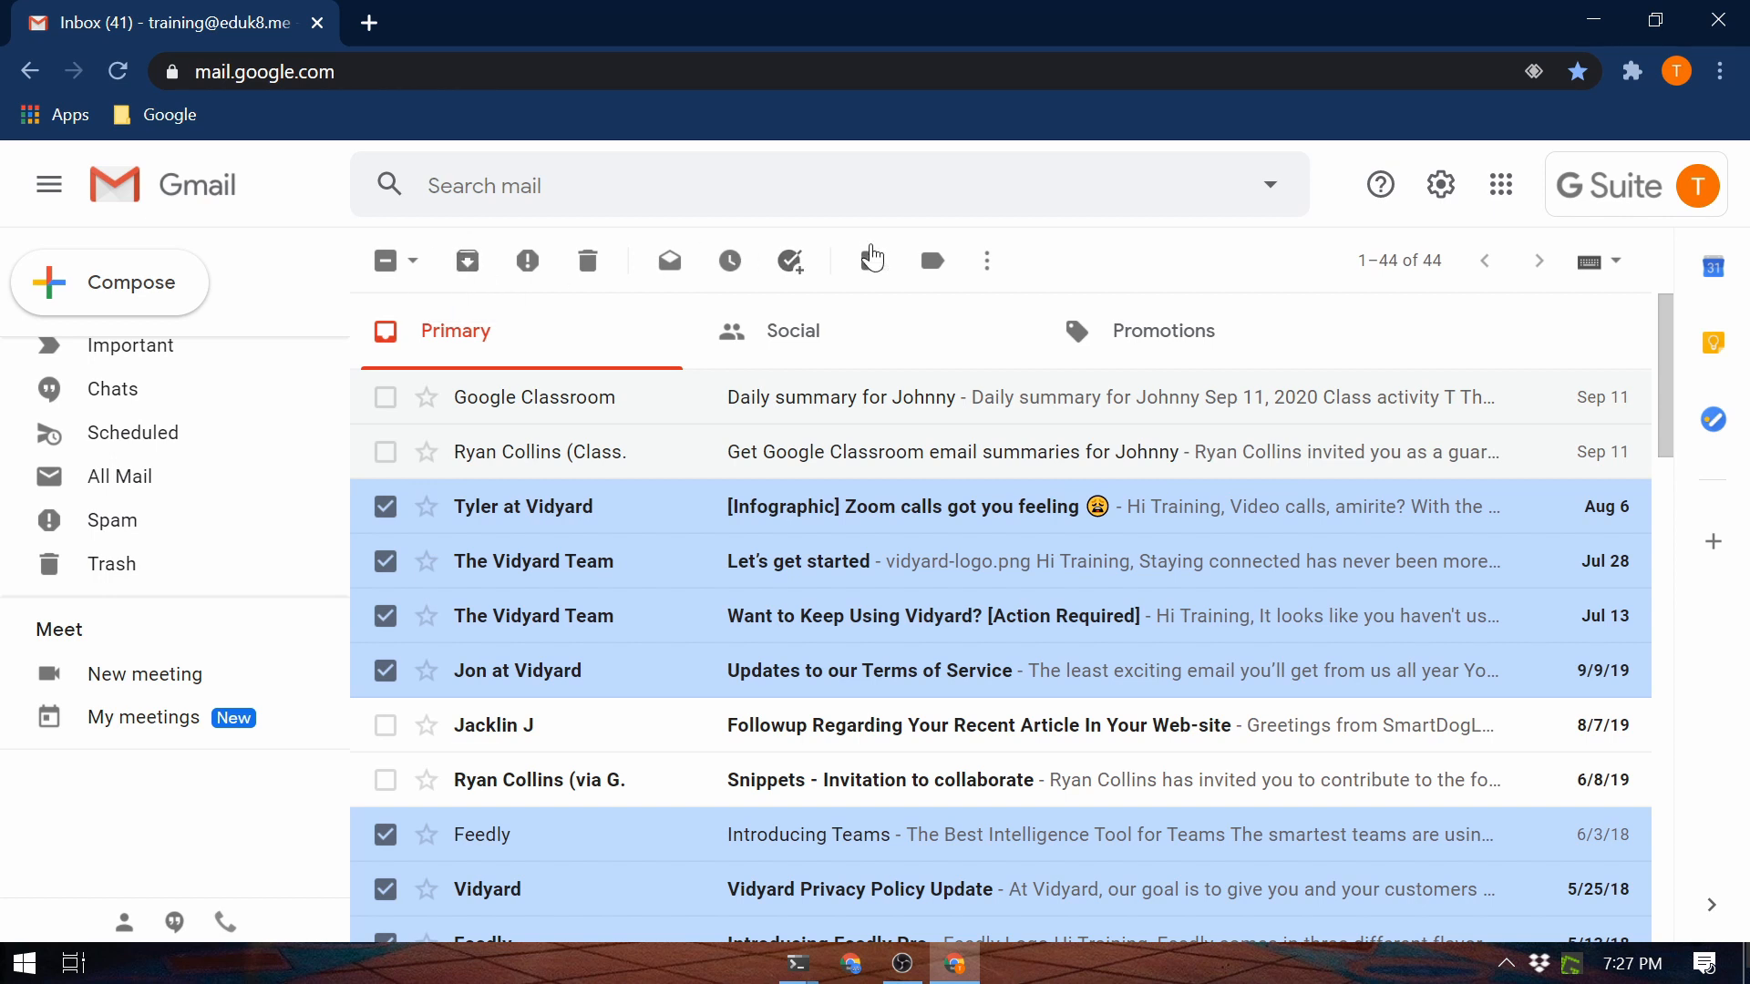
left_click(467, 264)
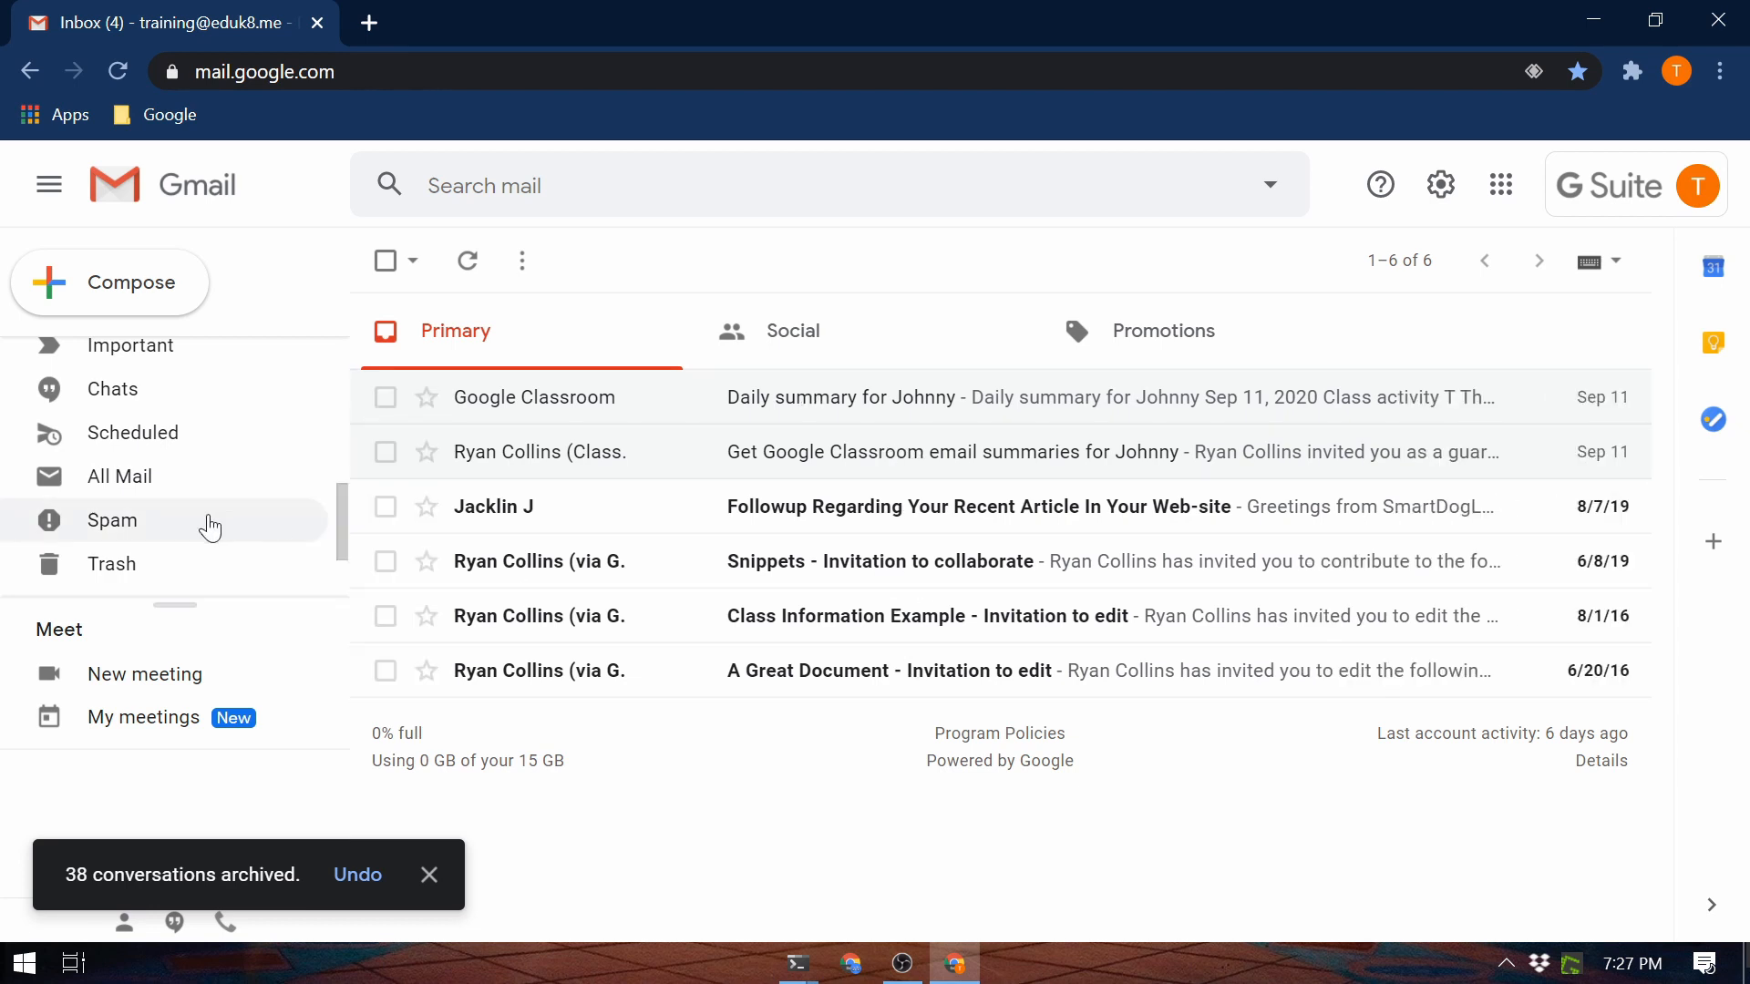
Step: Open All Mail and look through the list for the archived conversations and those still labelled Inbox
left_click(130, 490)
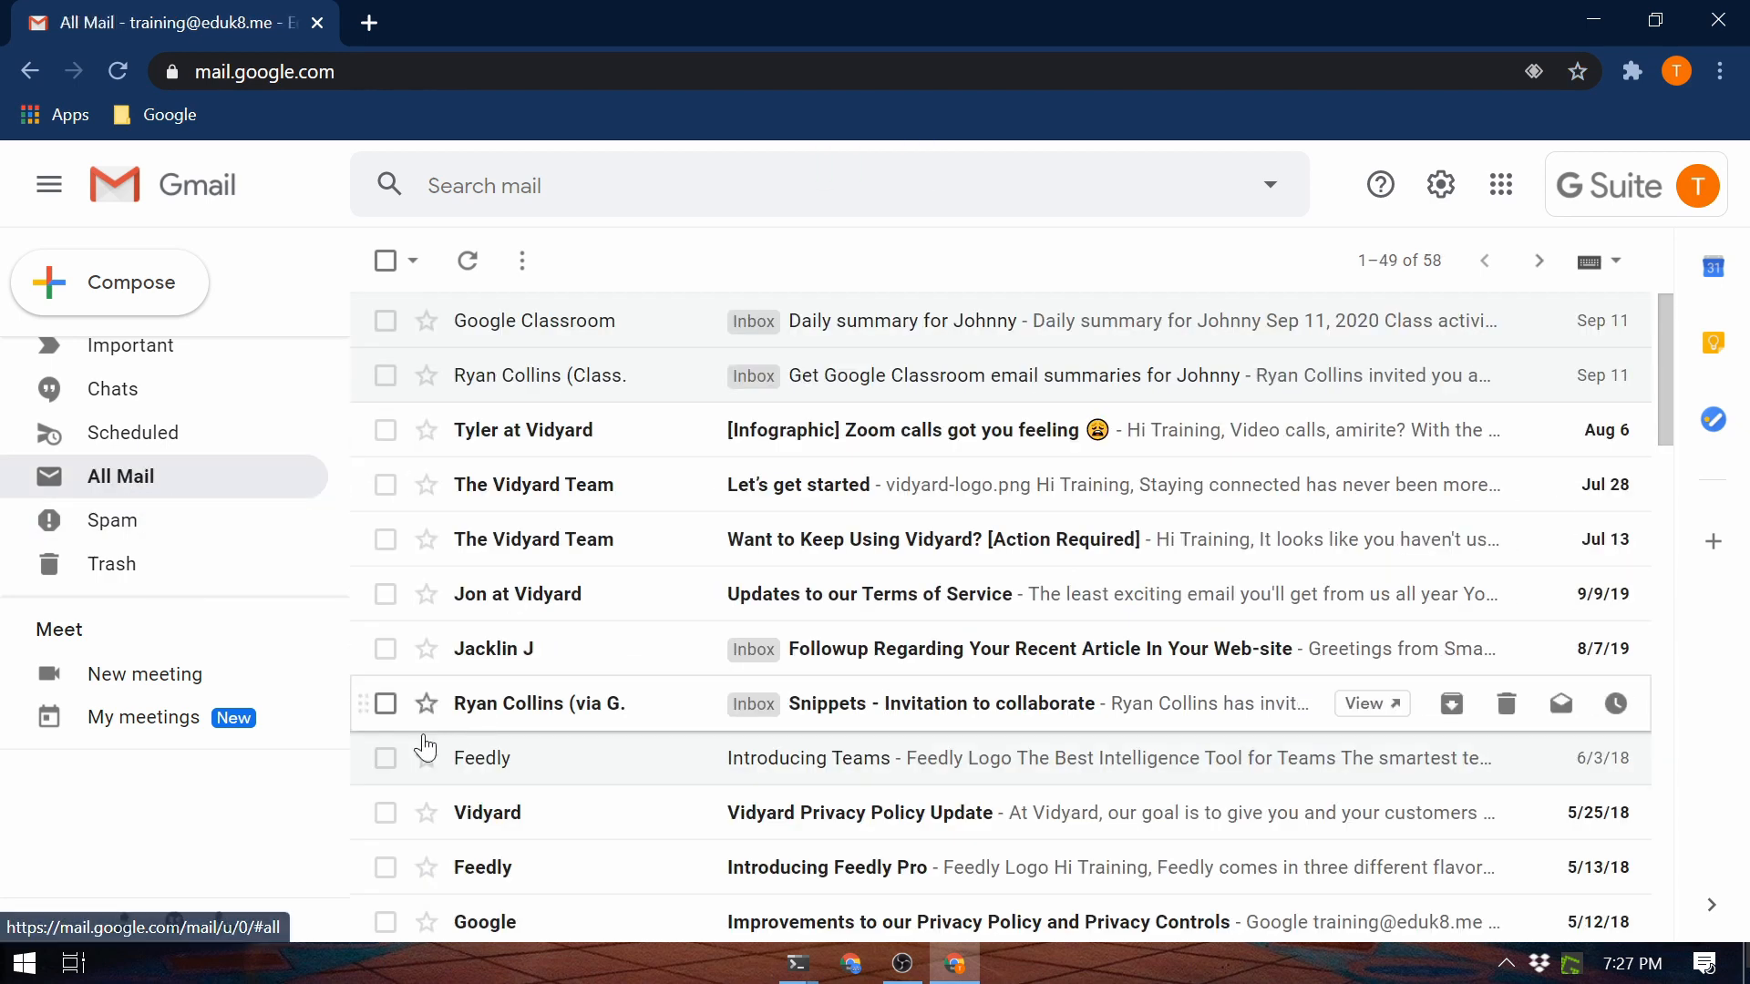
scroll(835, 719, "down", 18)
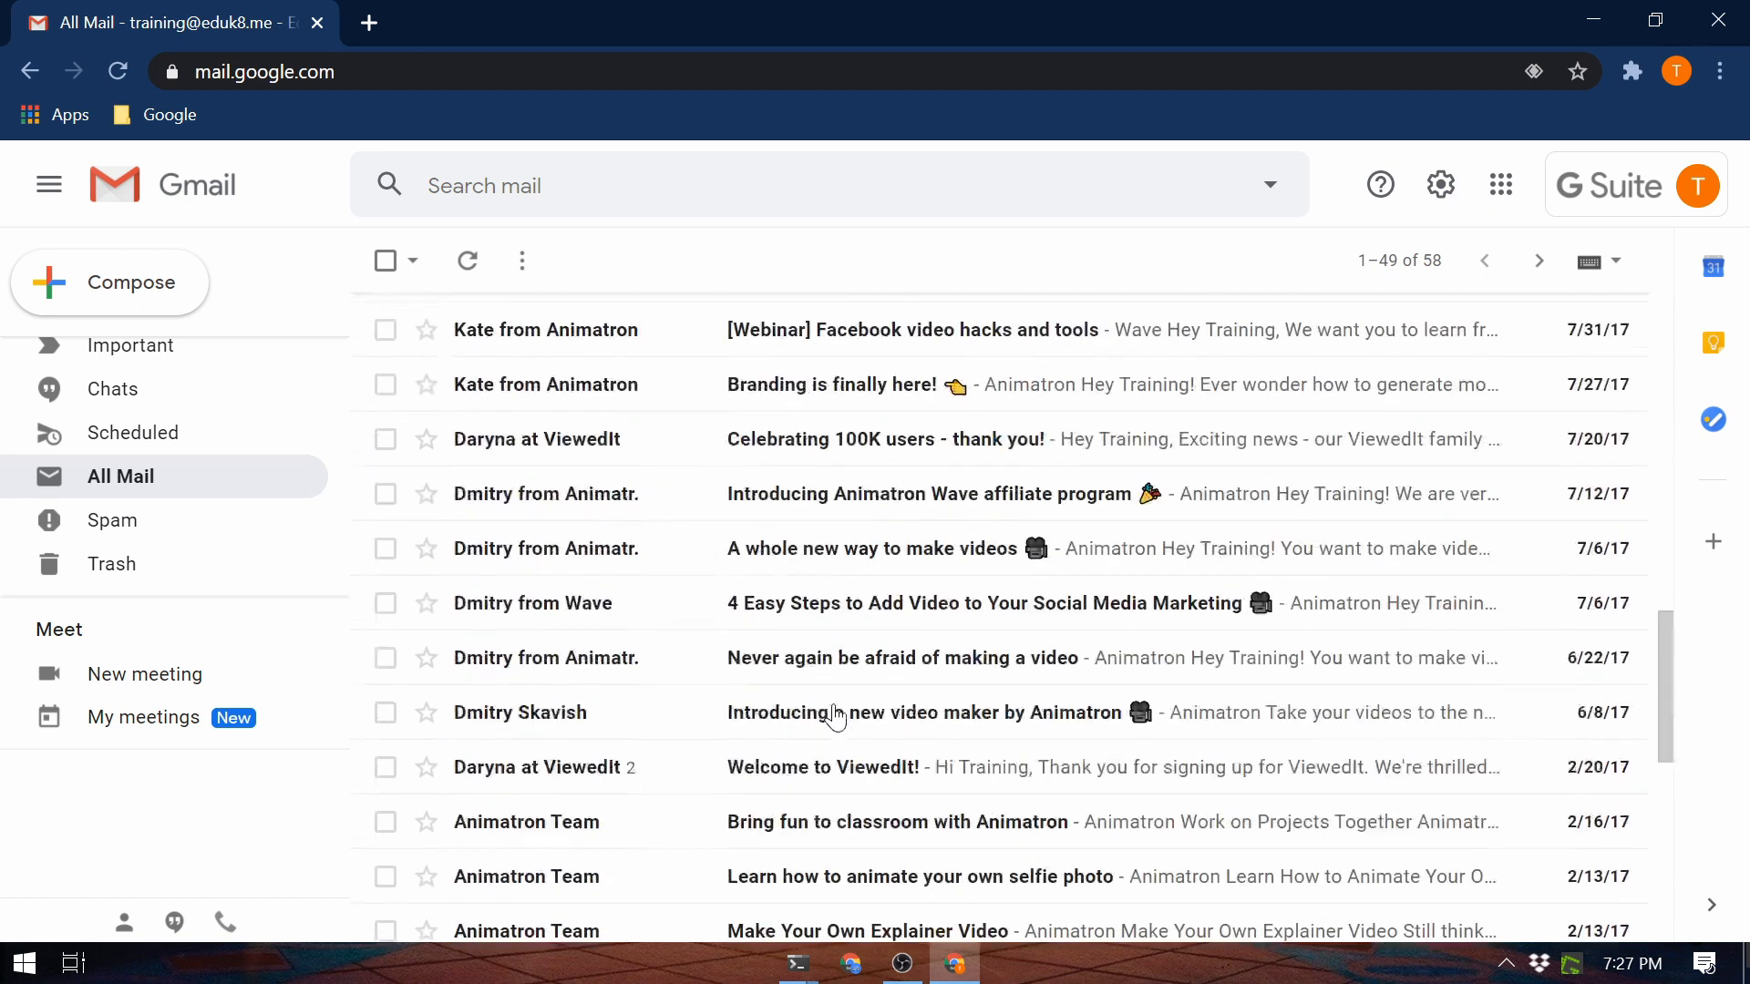
scroll(835, 719, "up", 18)
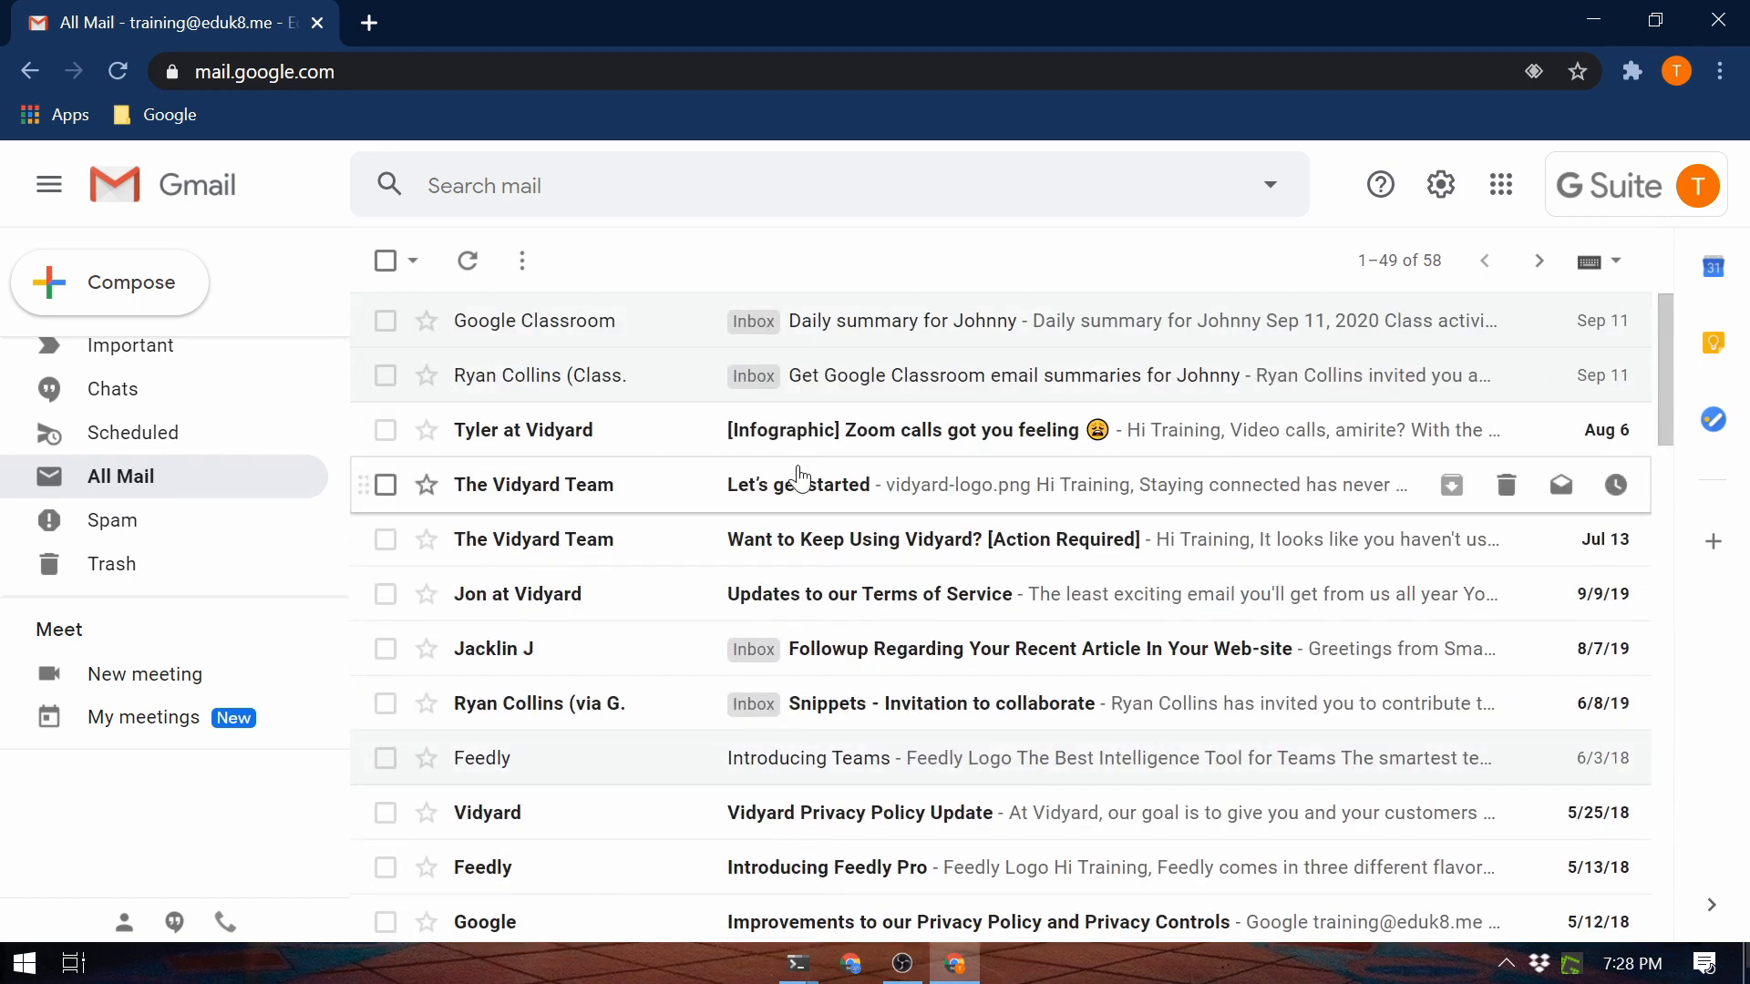
scroll(771, 679, "down", 5)
scroll(775, 686, "down", 15)
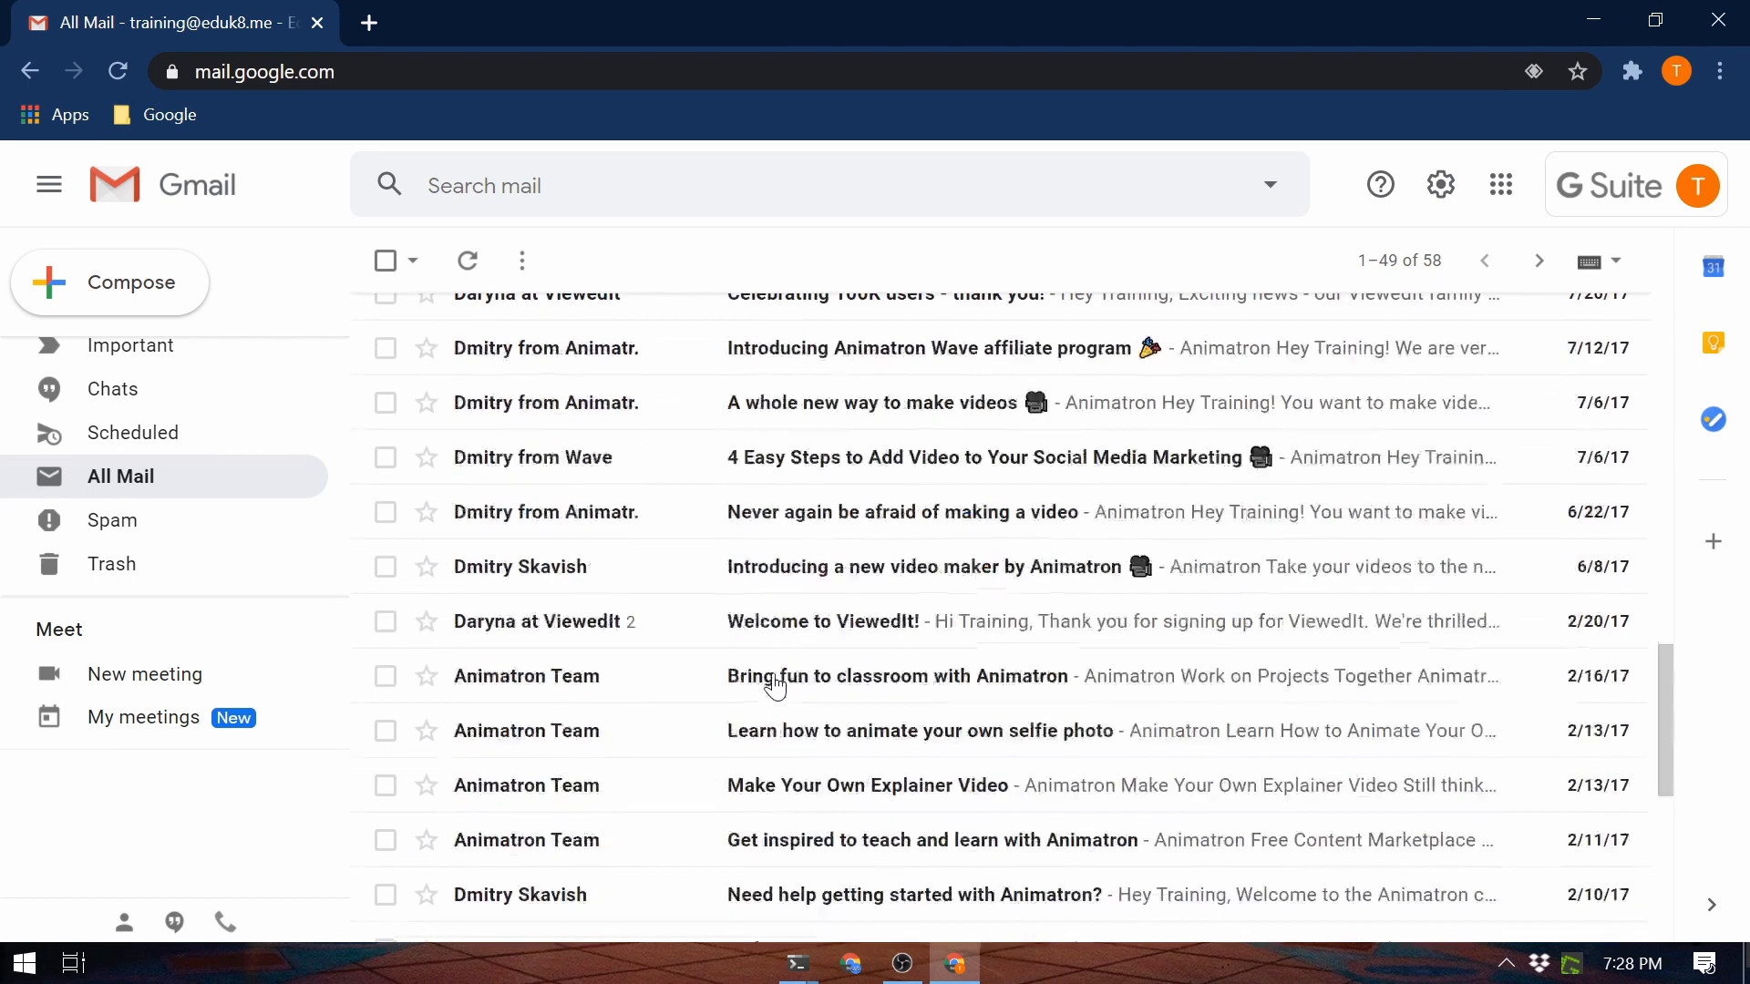
scroll(219, 538, "up", 3)
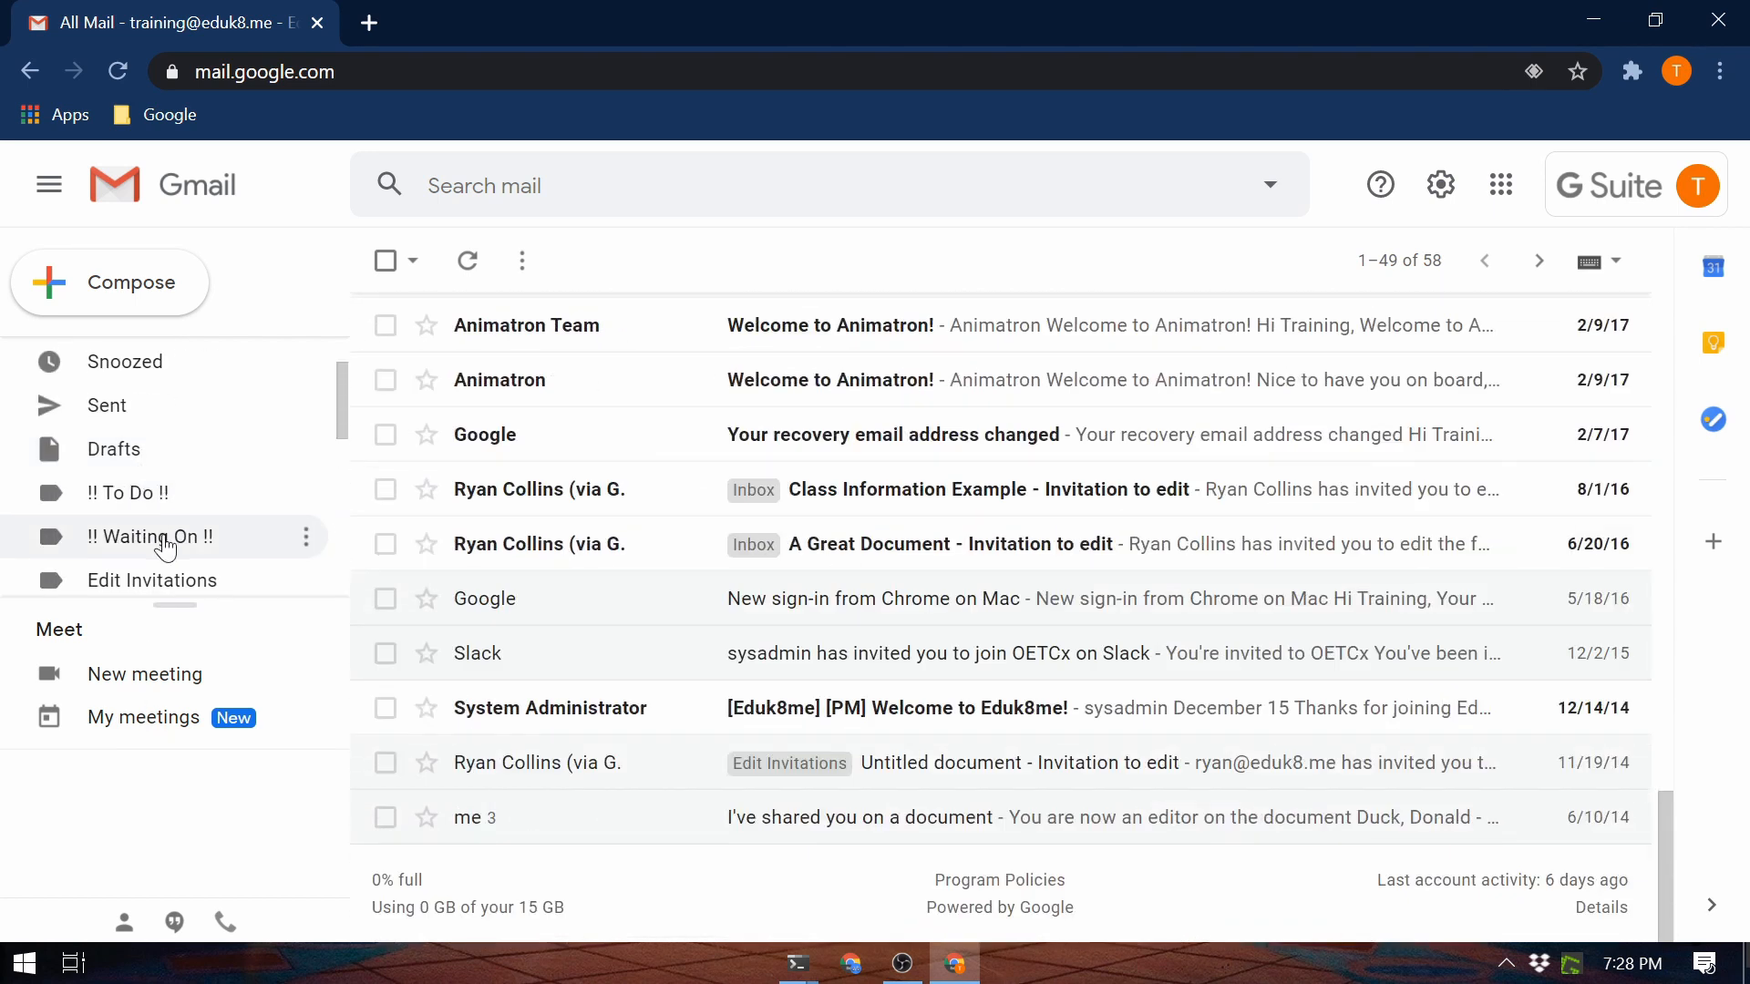
scroll(164, 515, "down", 3)
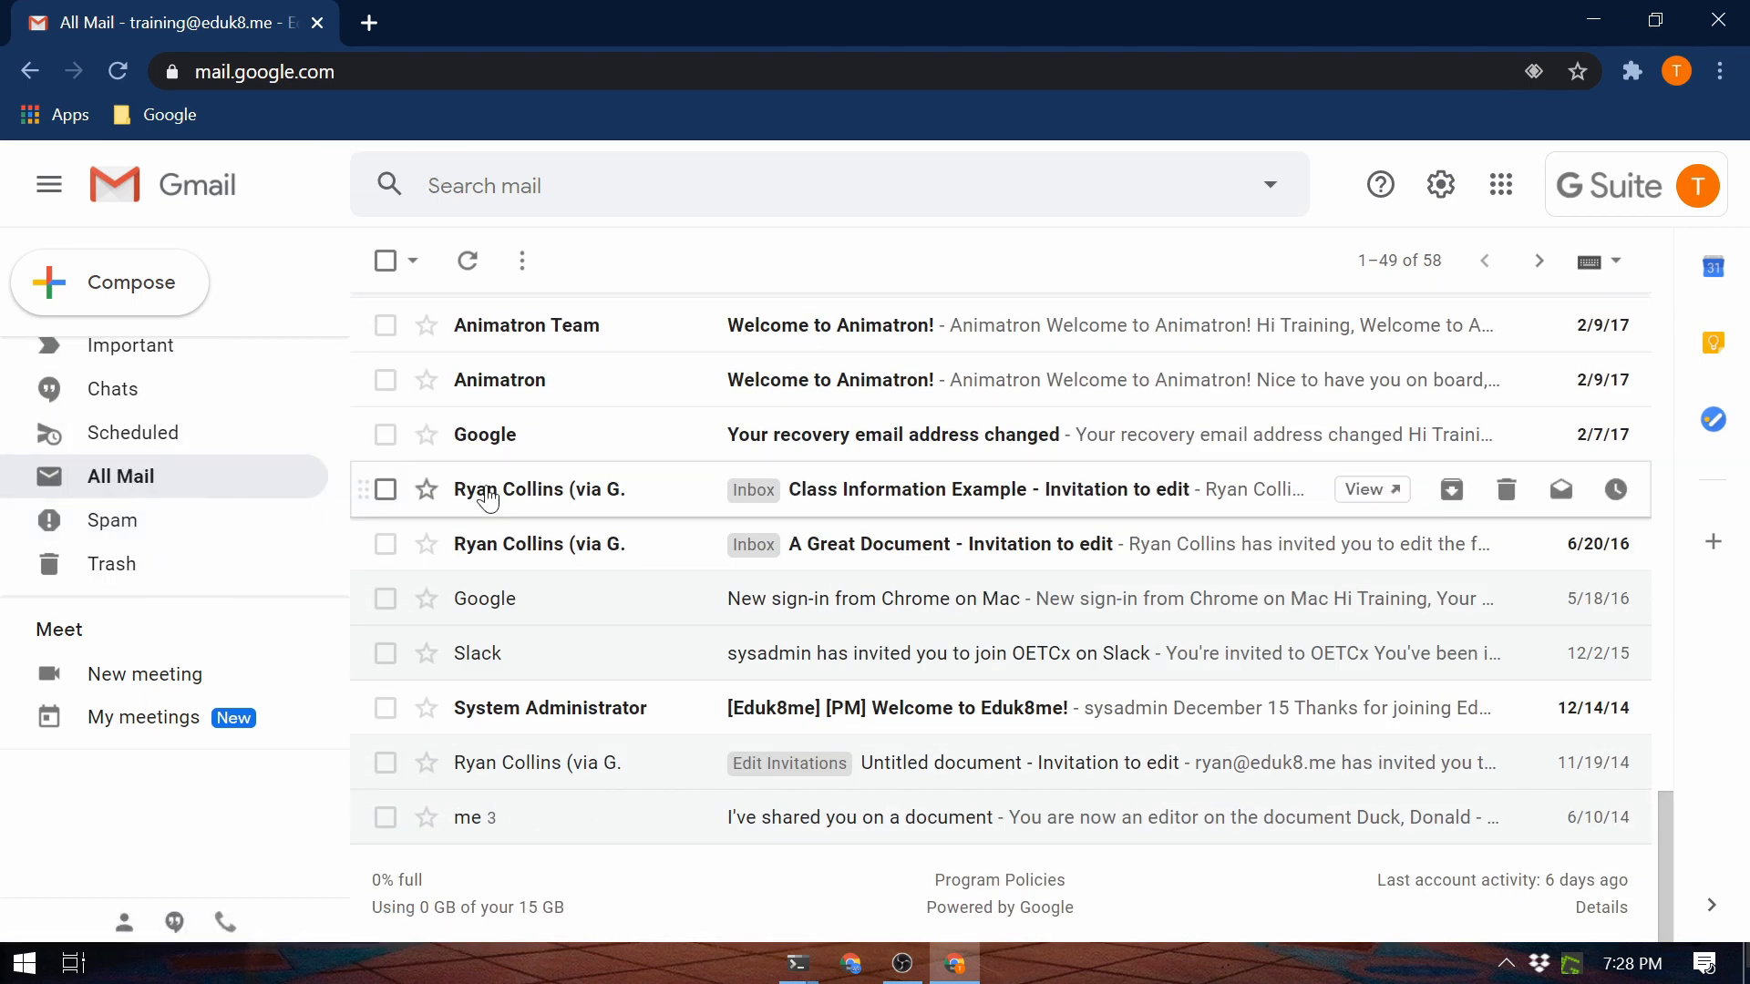
mouse_move(488, 498)
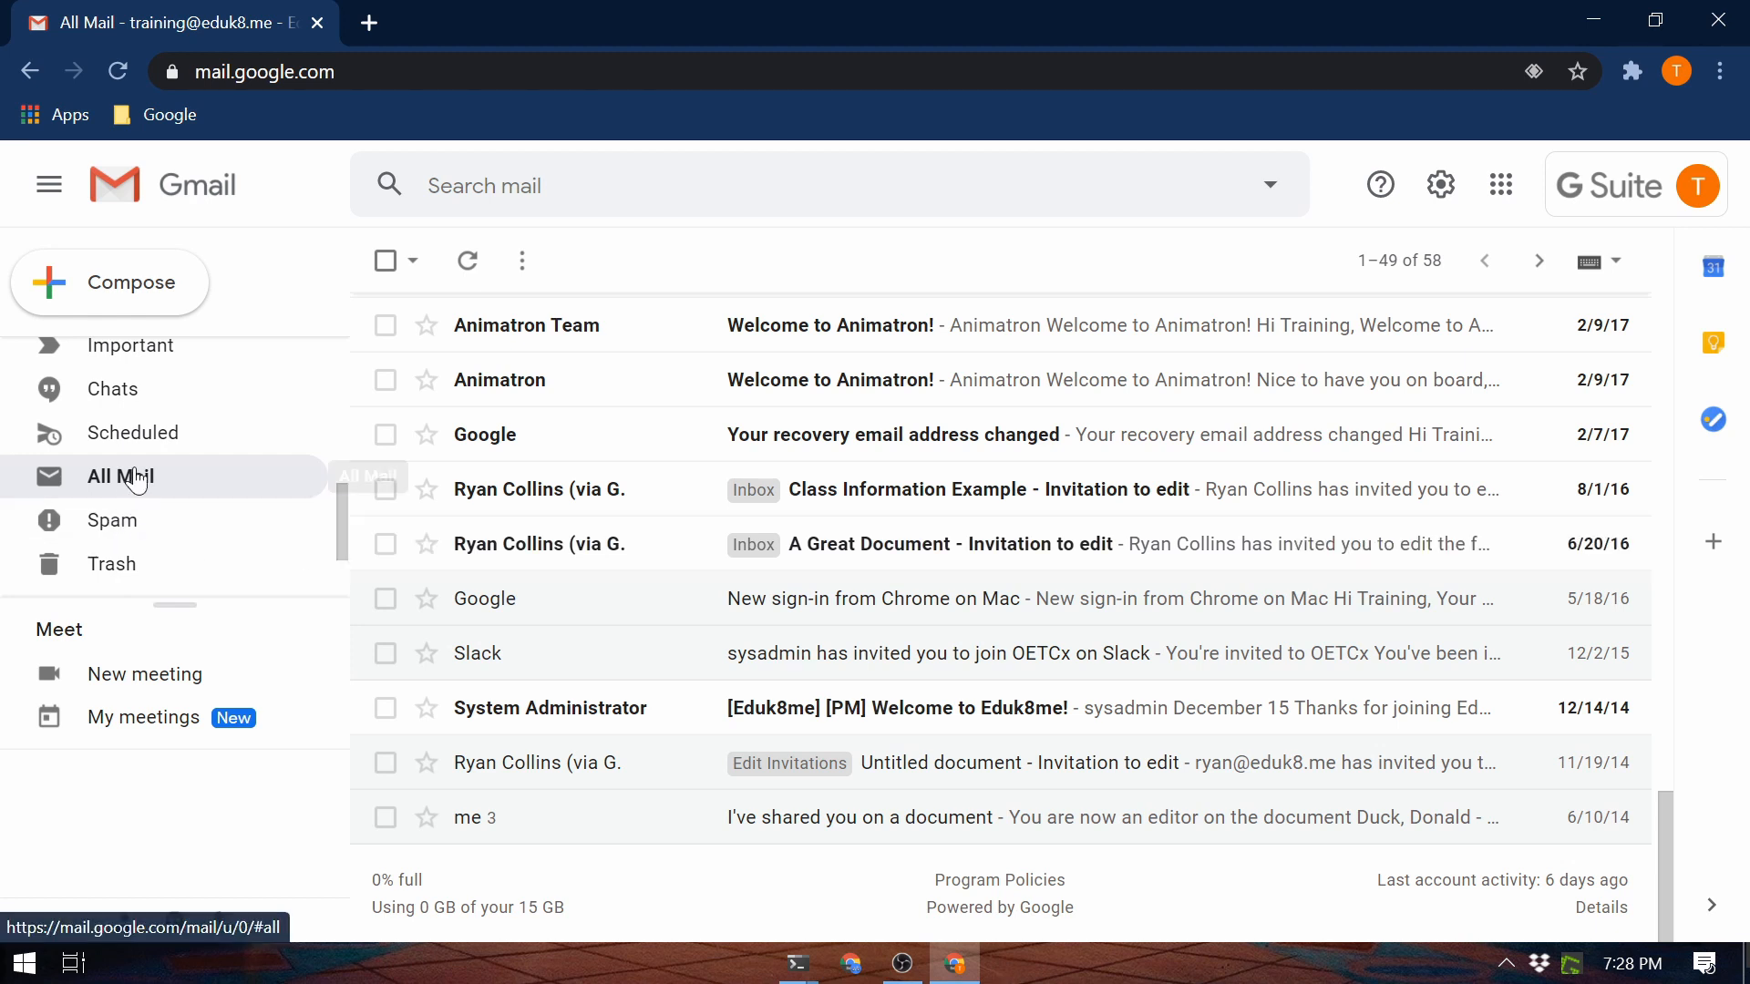
Step: Look over the expanded label list and return to the inbox
scroll(194, 492, "down", 1)
scroll(195, 492, "up", 6)
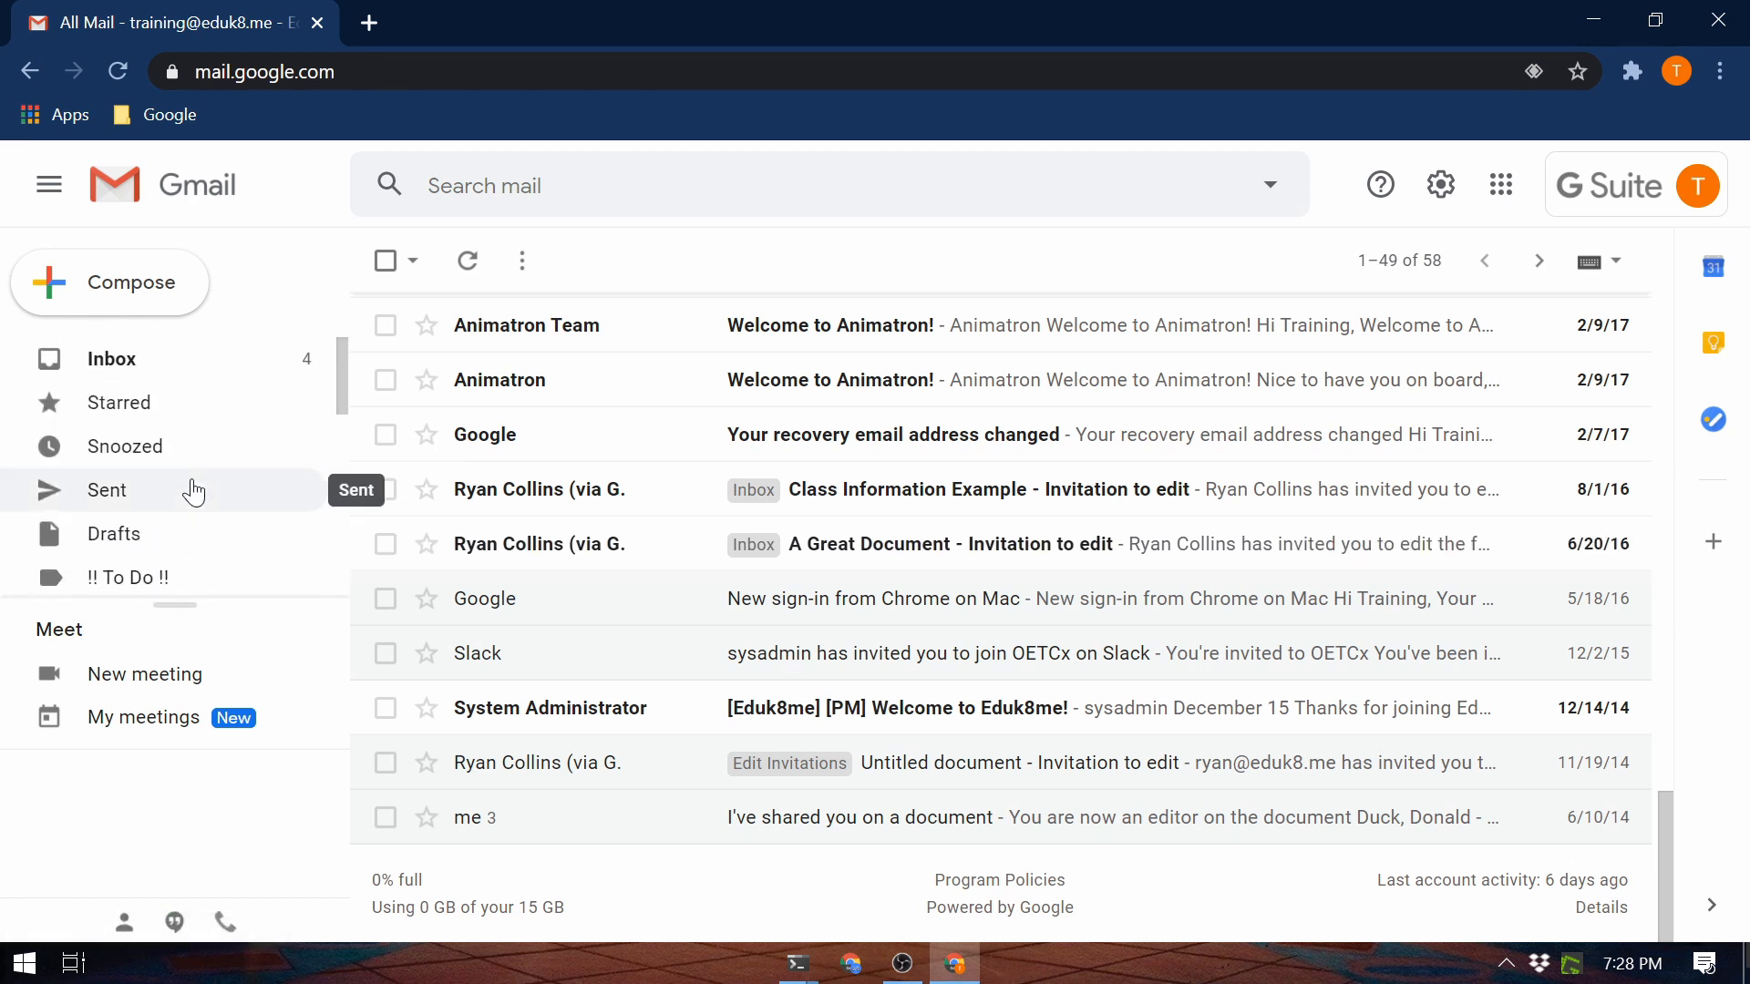
scroll(195, 492, "down", 6)
scroll(194, 492, "up", 5)
scroll(194, 492, "up", 1)
left_click(152, 369)
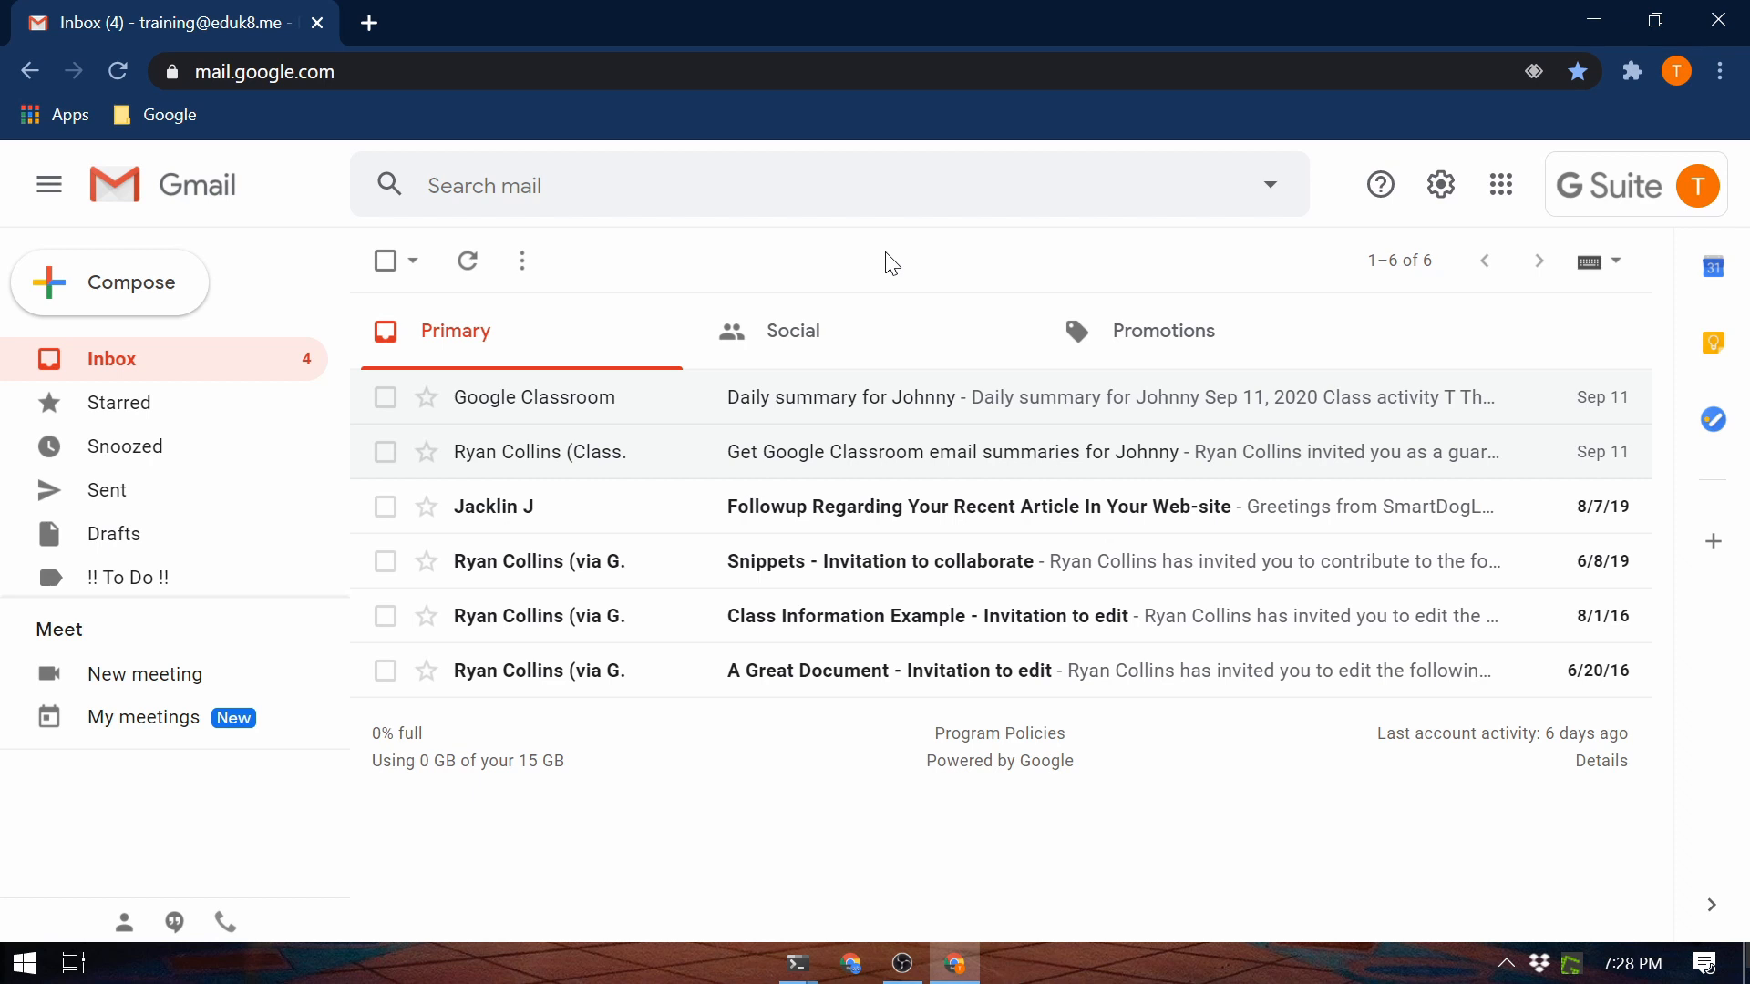
Step: Open the "Followup Regarding Your Recent Article In Your Web-site" email and start a reply to its sender
left_click(673, 508)
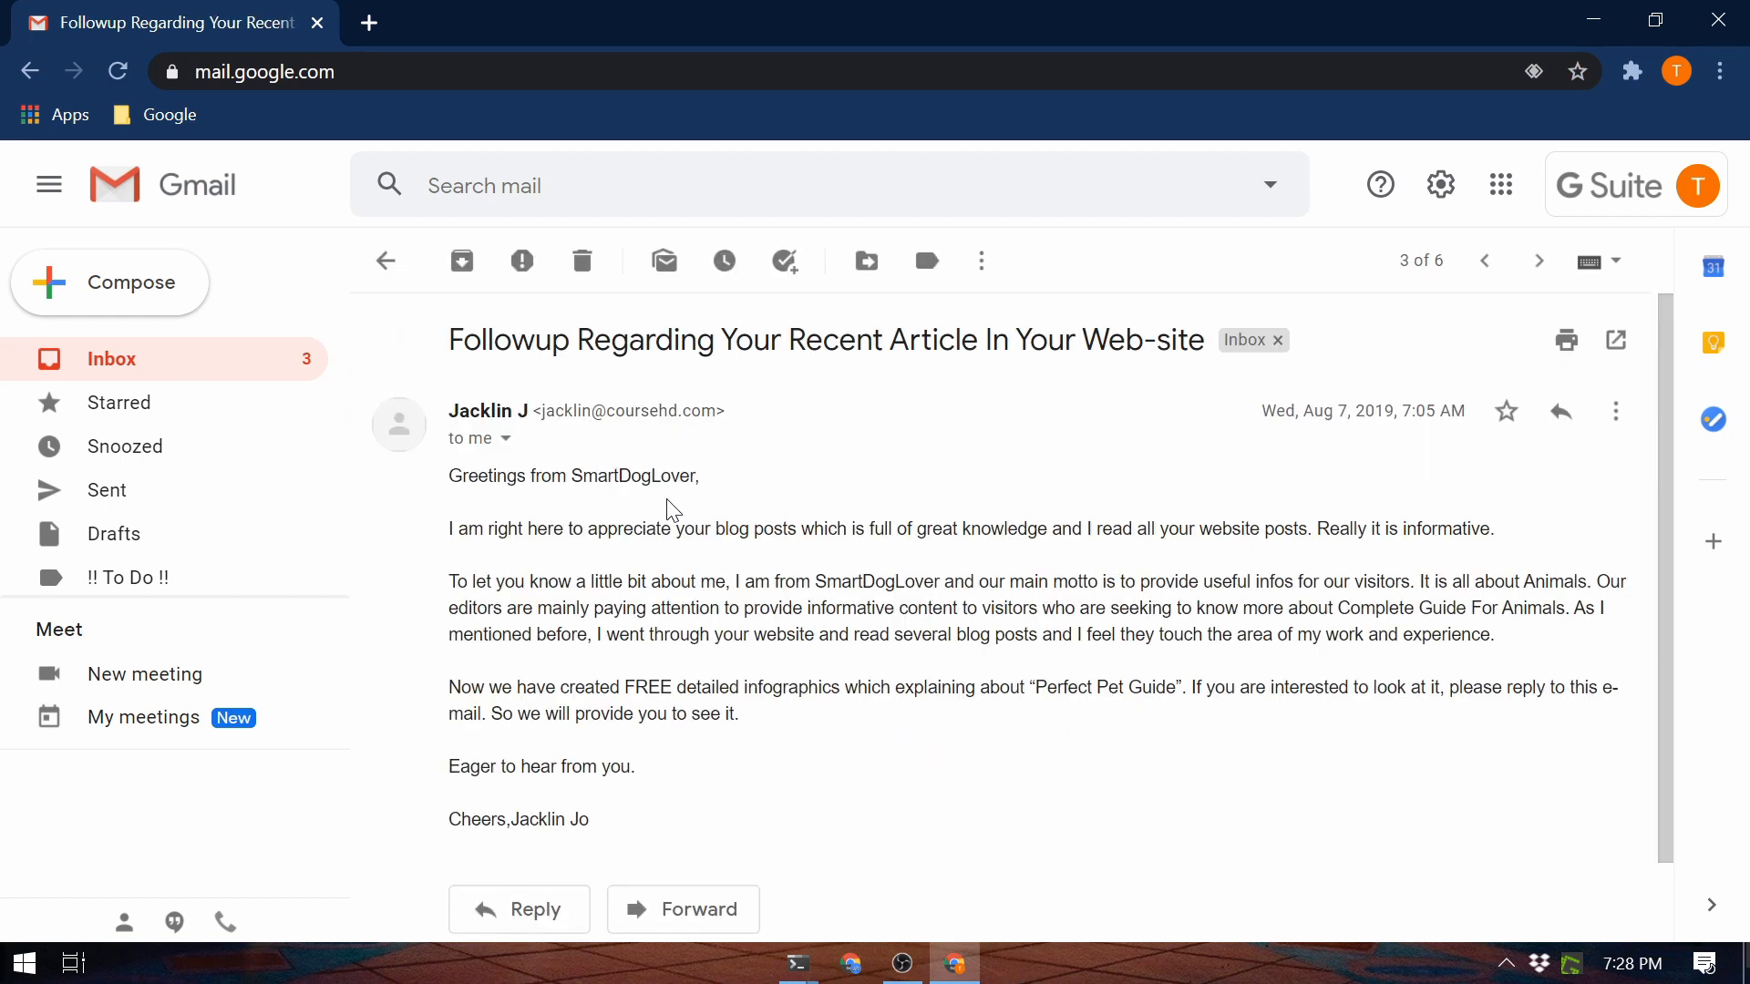
scroll(664, 730, "down", 1)
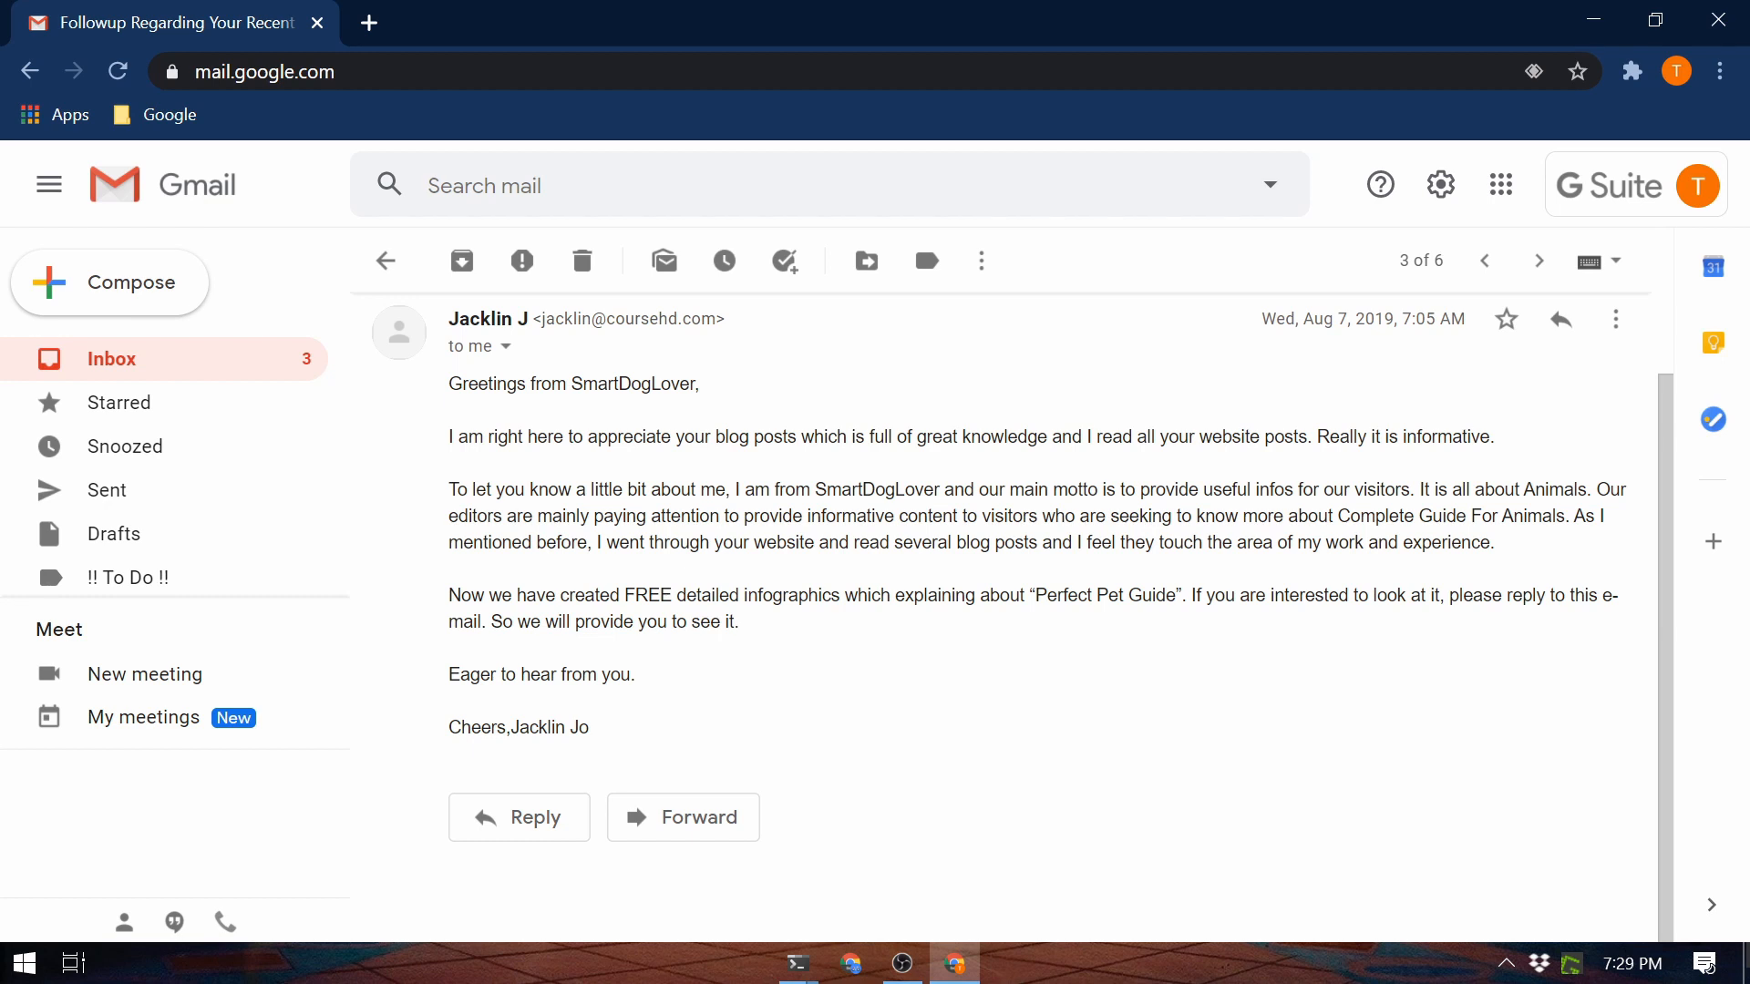
left_click(490, 831)
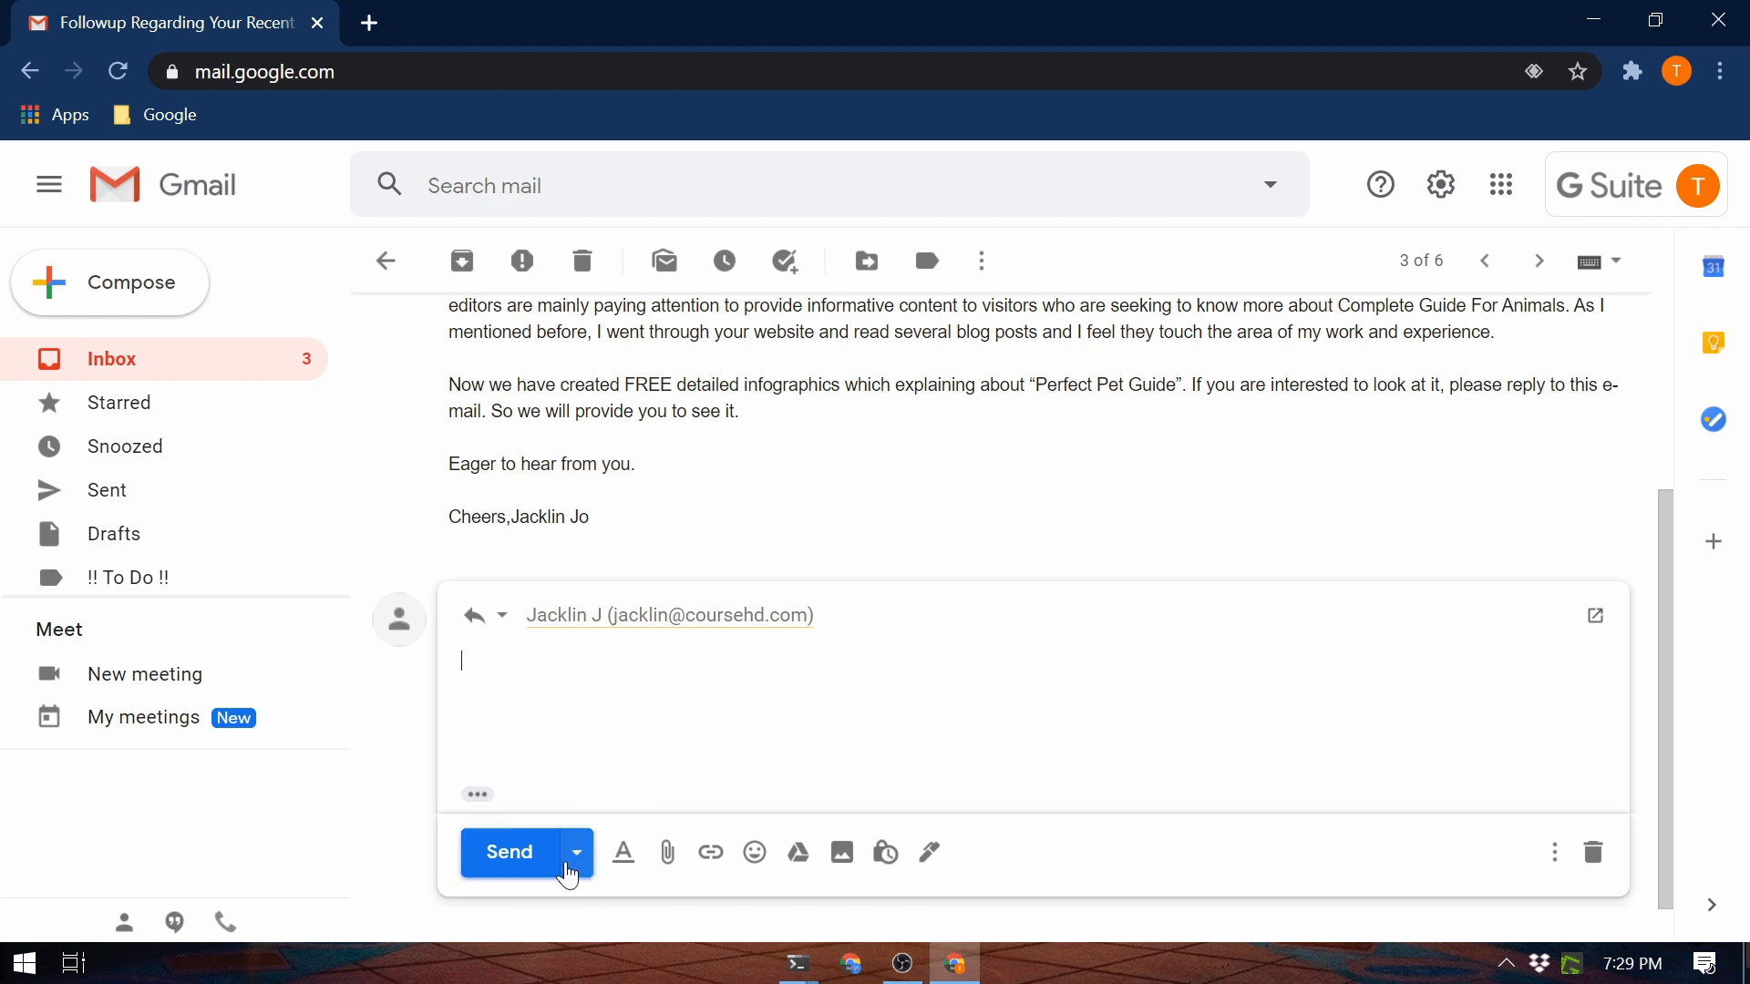
left_click(566, 871)
left_click(568, 868)
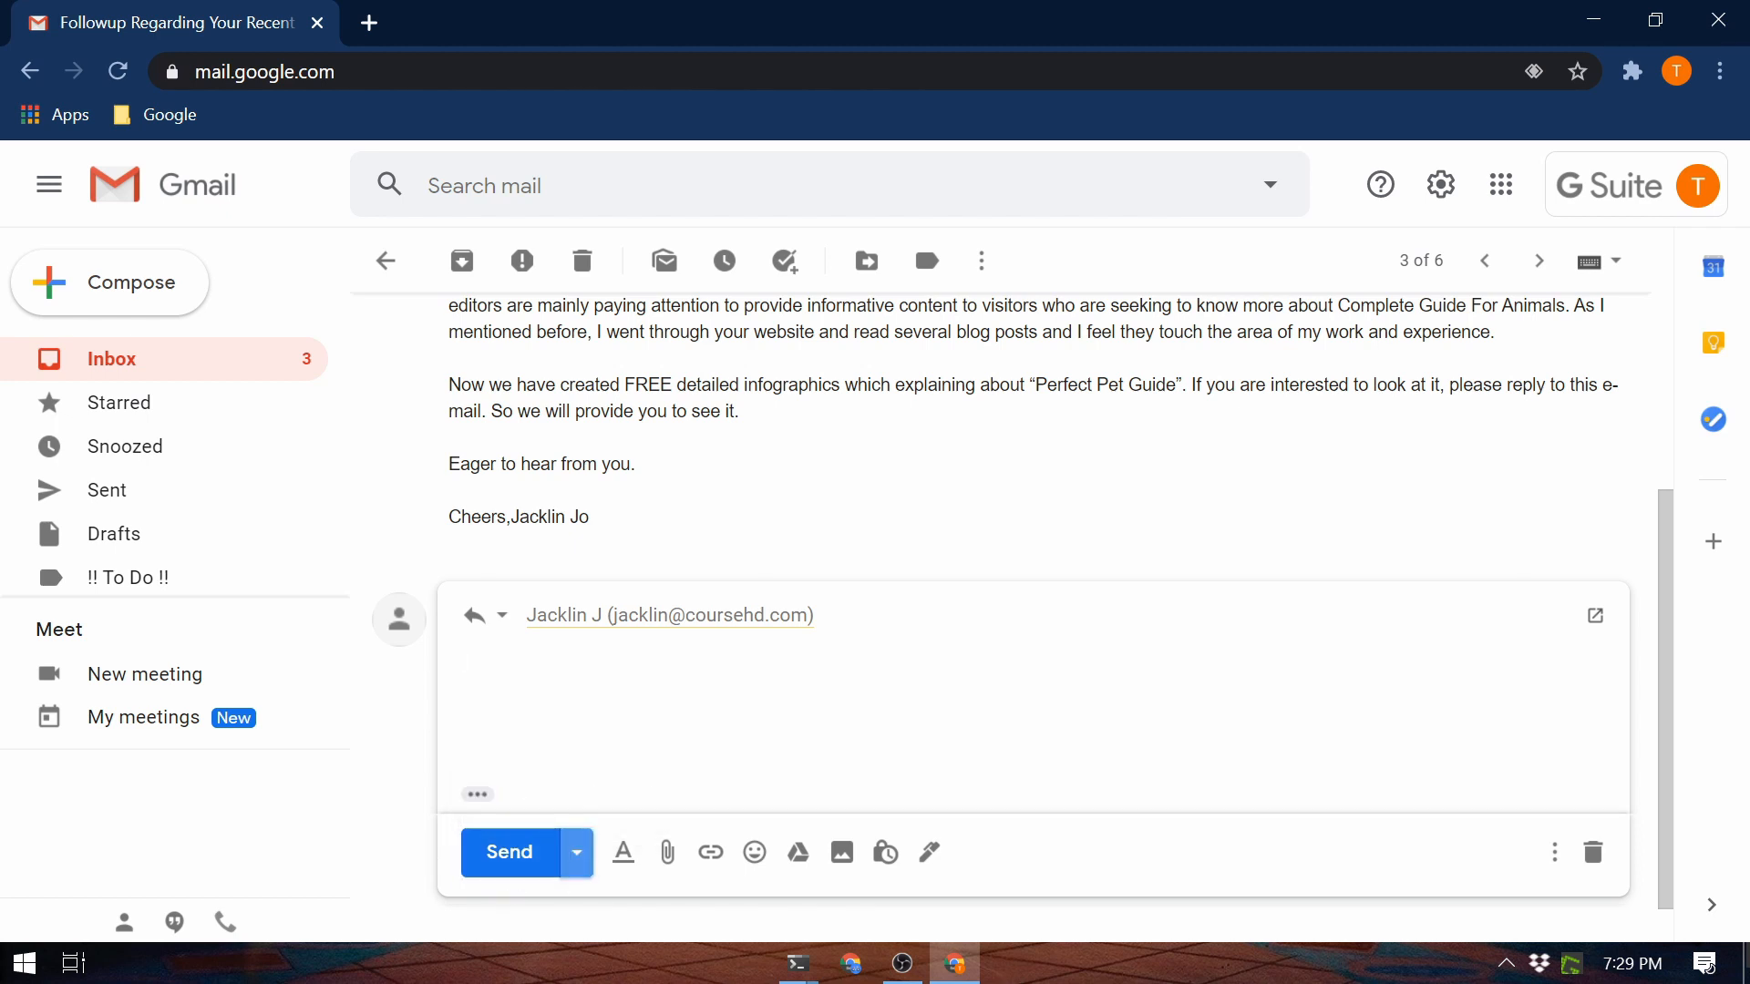
scroll(867, 586, "up", 1)
scroll(877, 625, "down", 2)
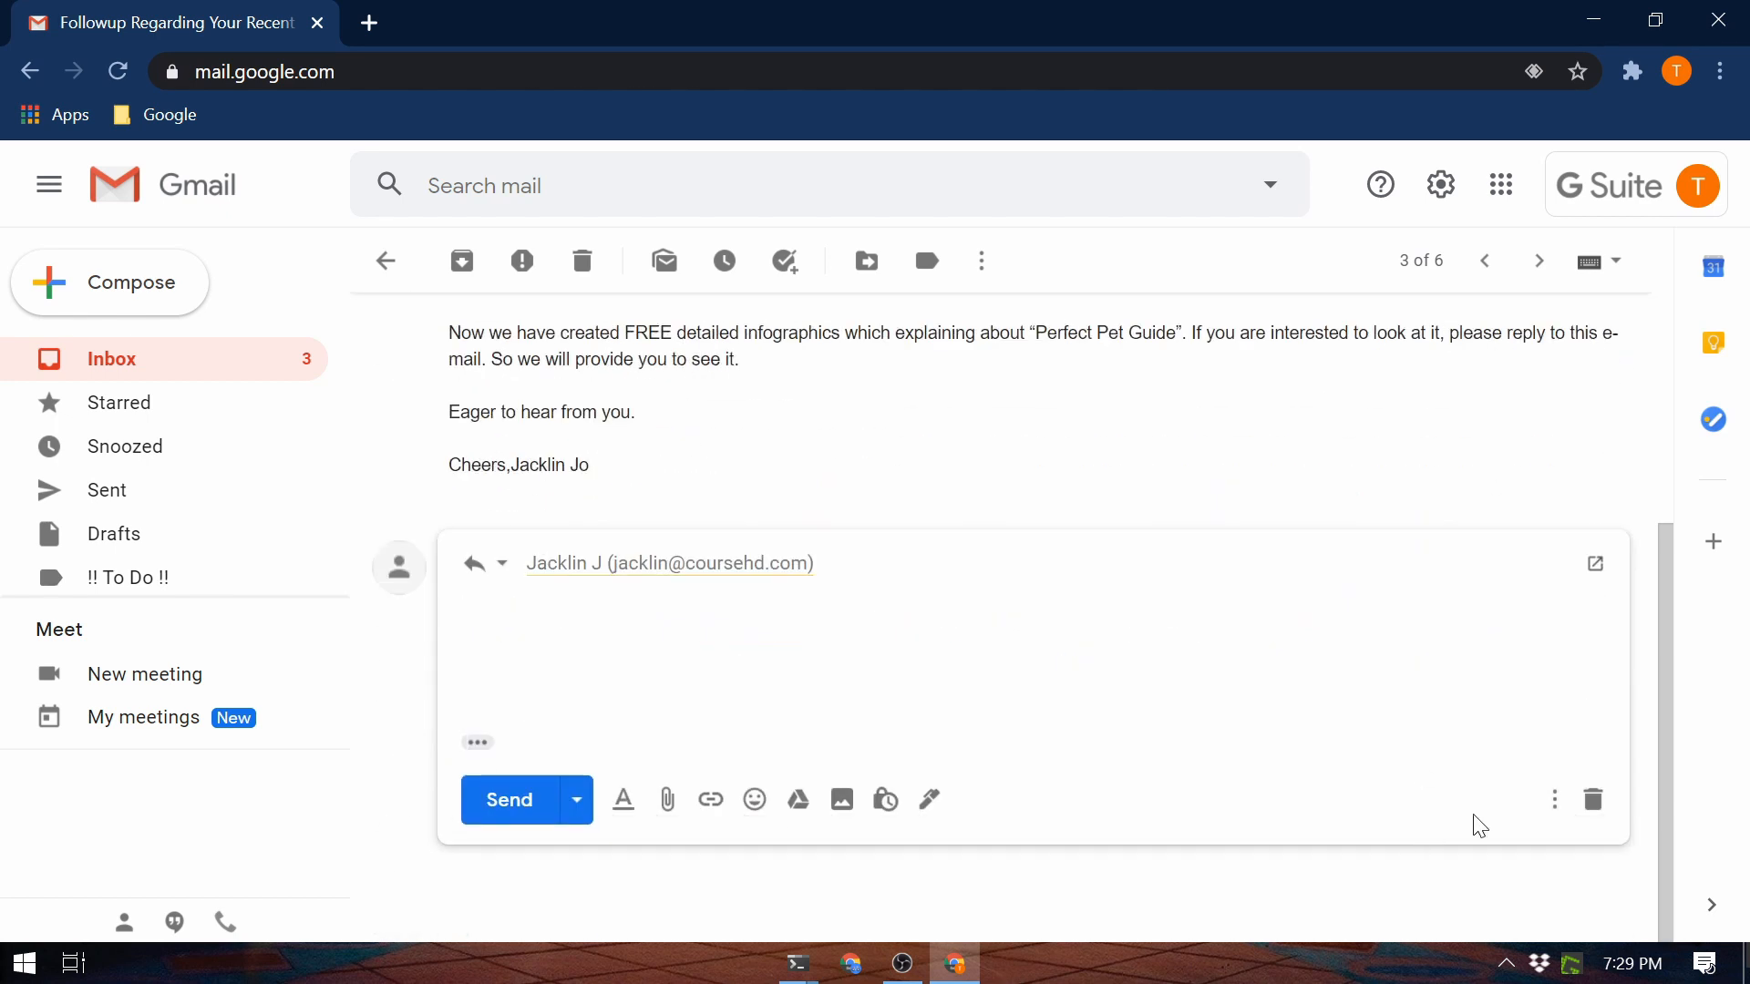
Step: Discard the reply draft, then set Send and Archive to show its button in replies and save the general settings
left_click(1611, 810)
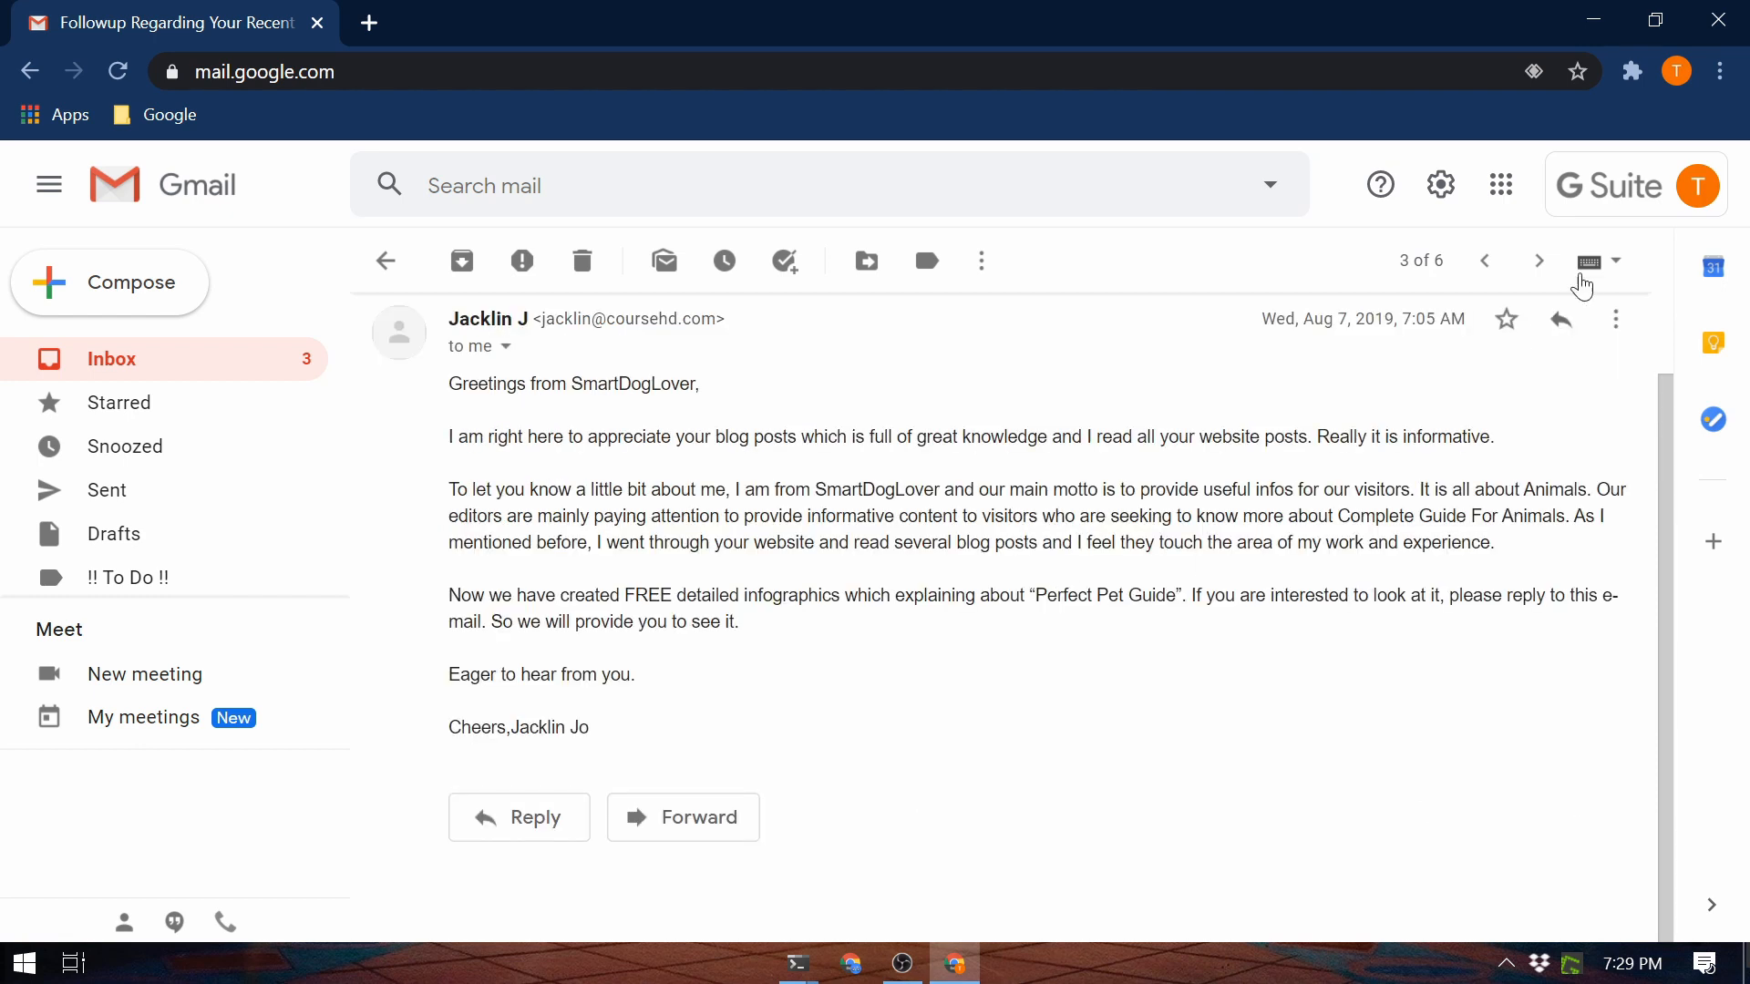
left_click(1440, 185)
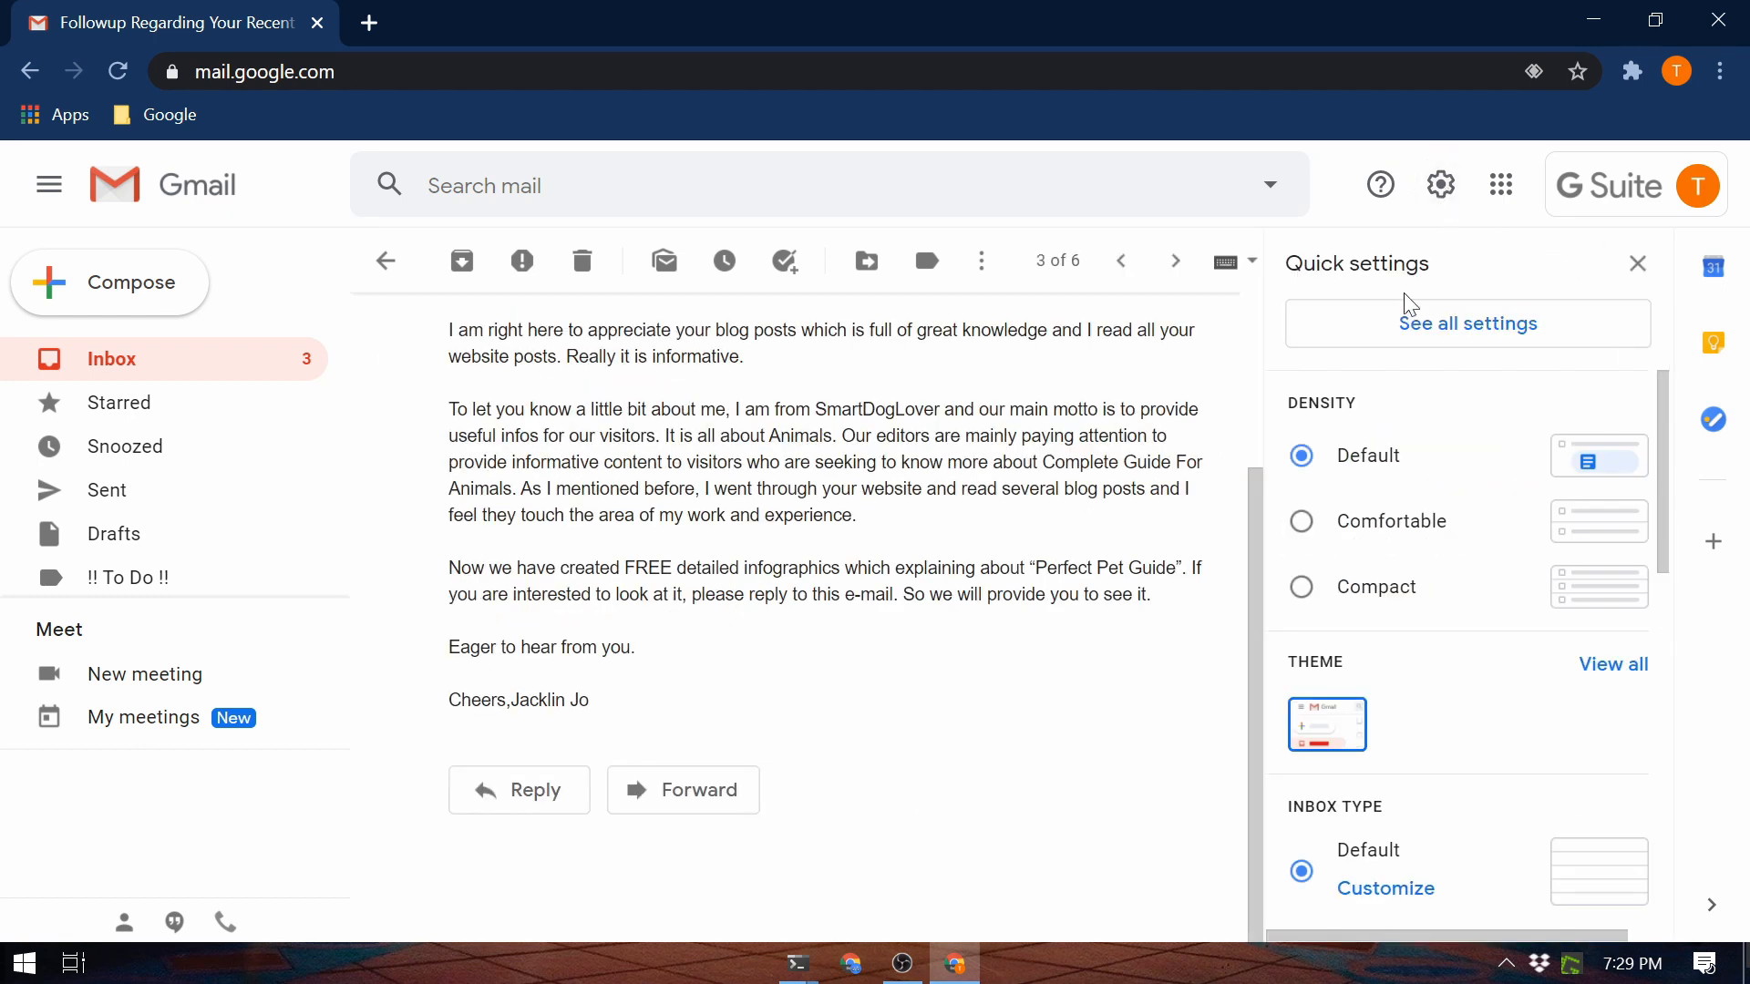
left_click(1443, 339)
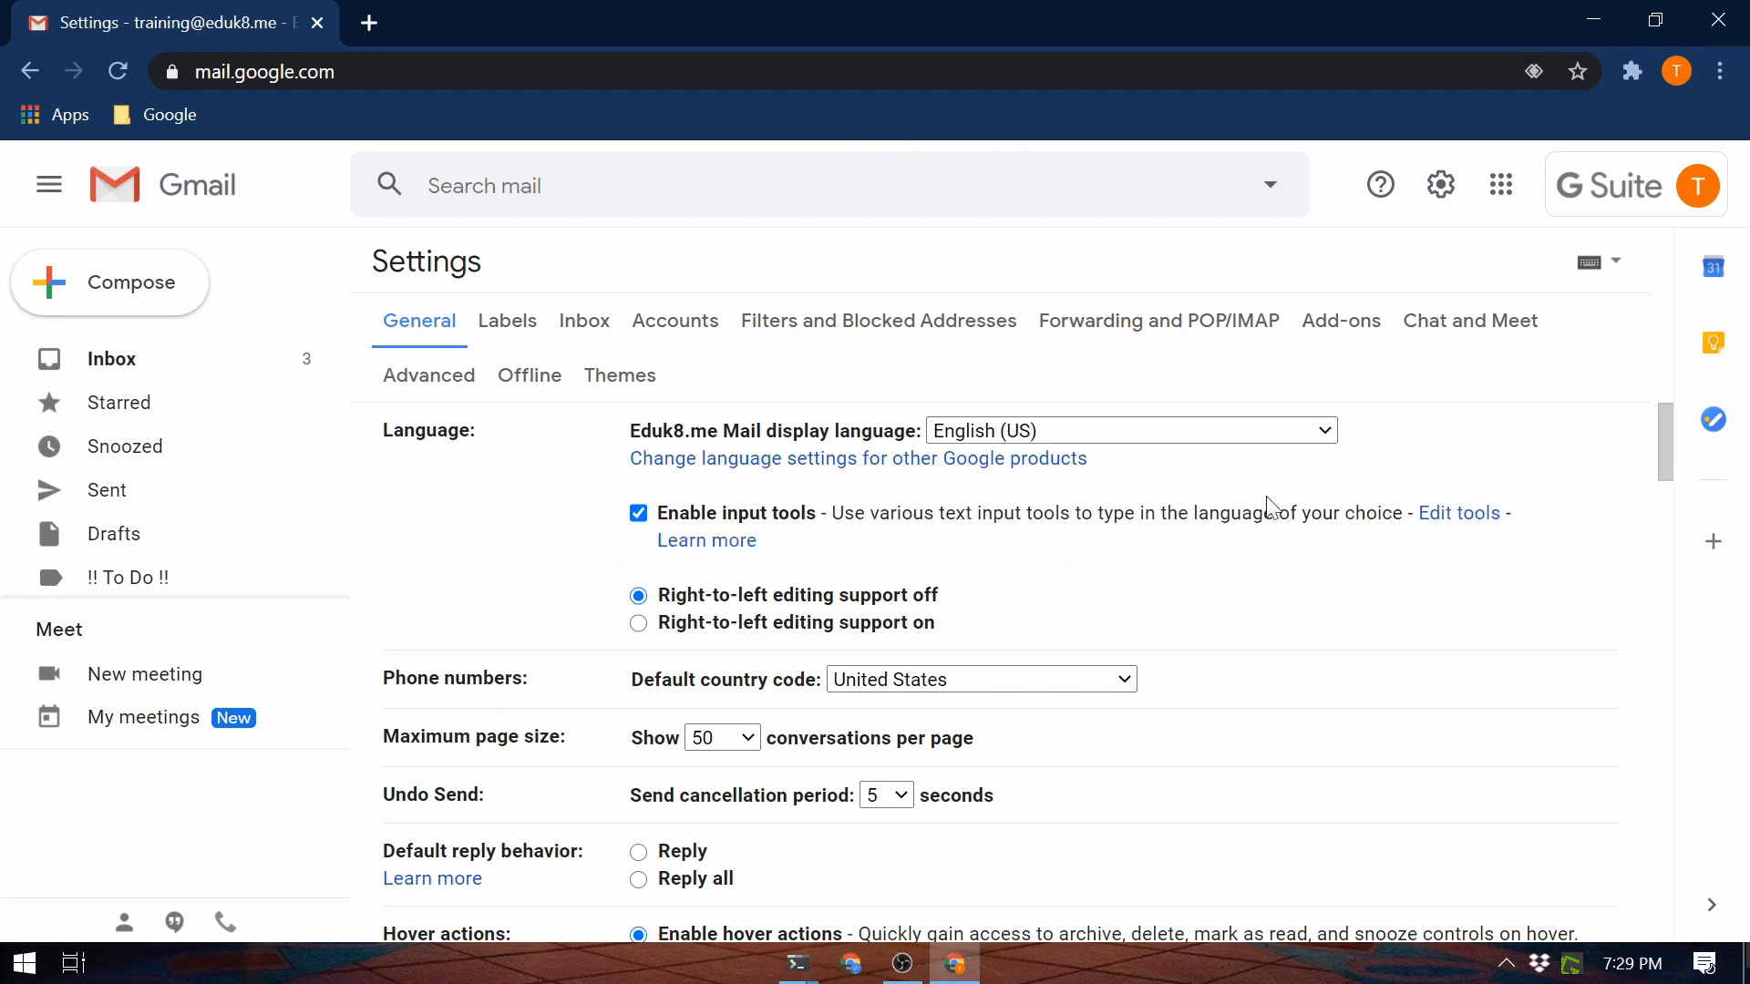
scroll(641, 455, "down", 6)
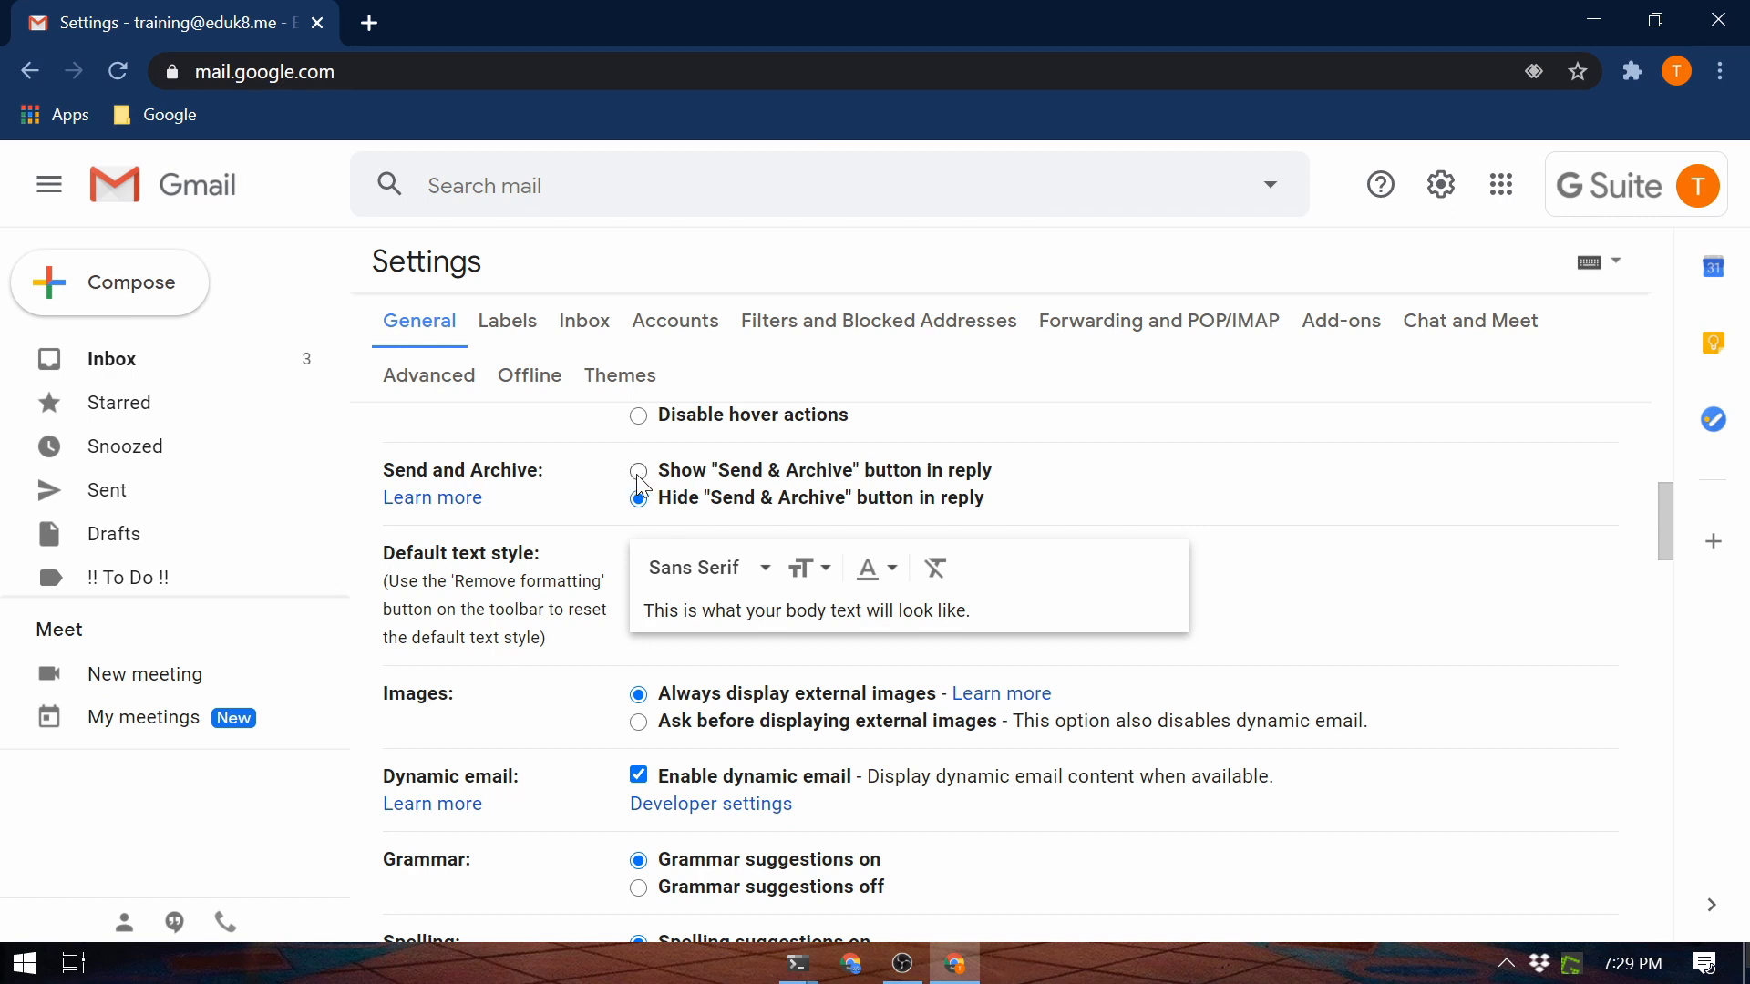
left_click(638, 470)
scroll(1312, 501, "down", 10)
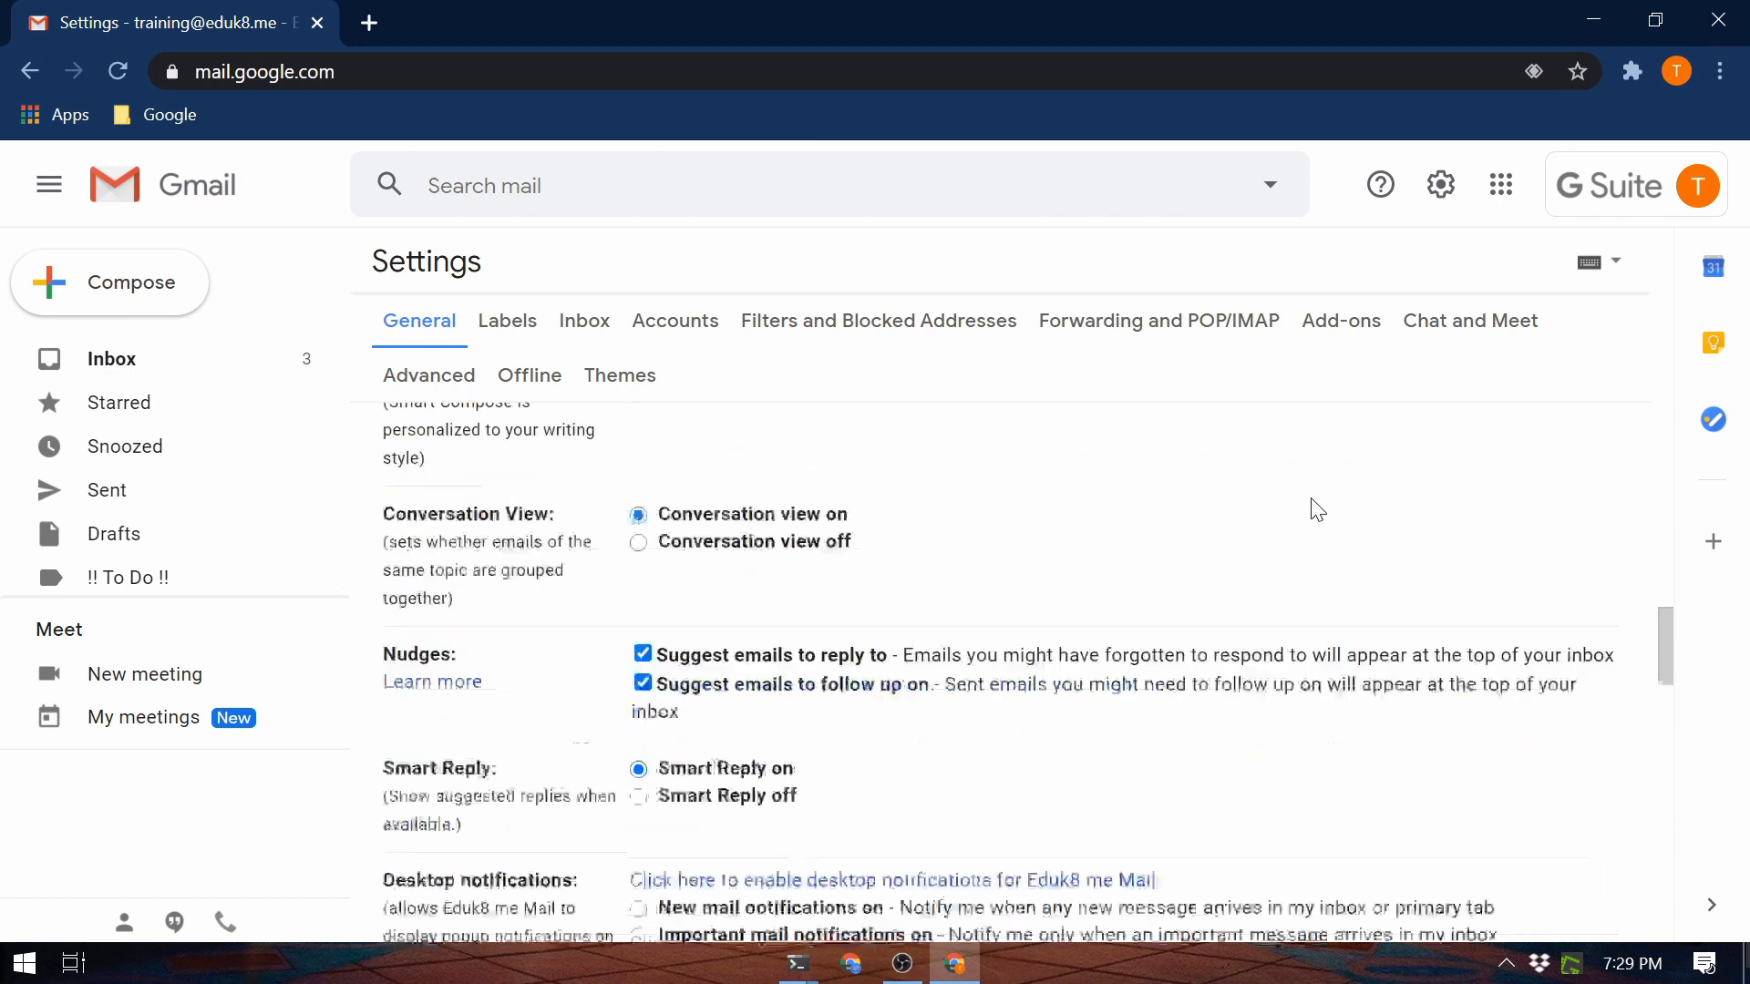
scroll(1312, 515, "down", 15)
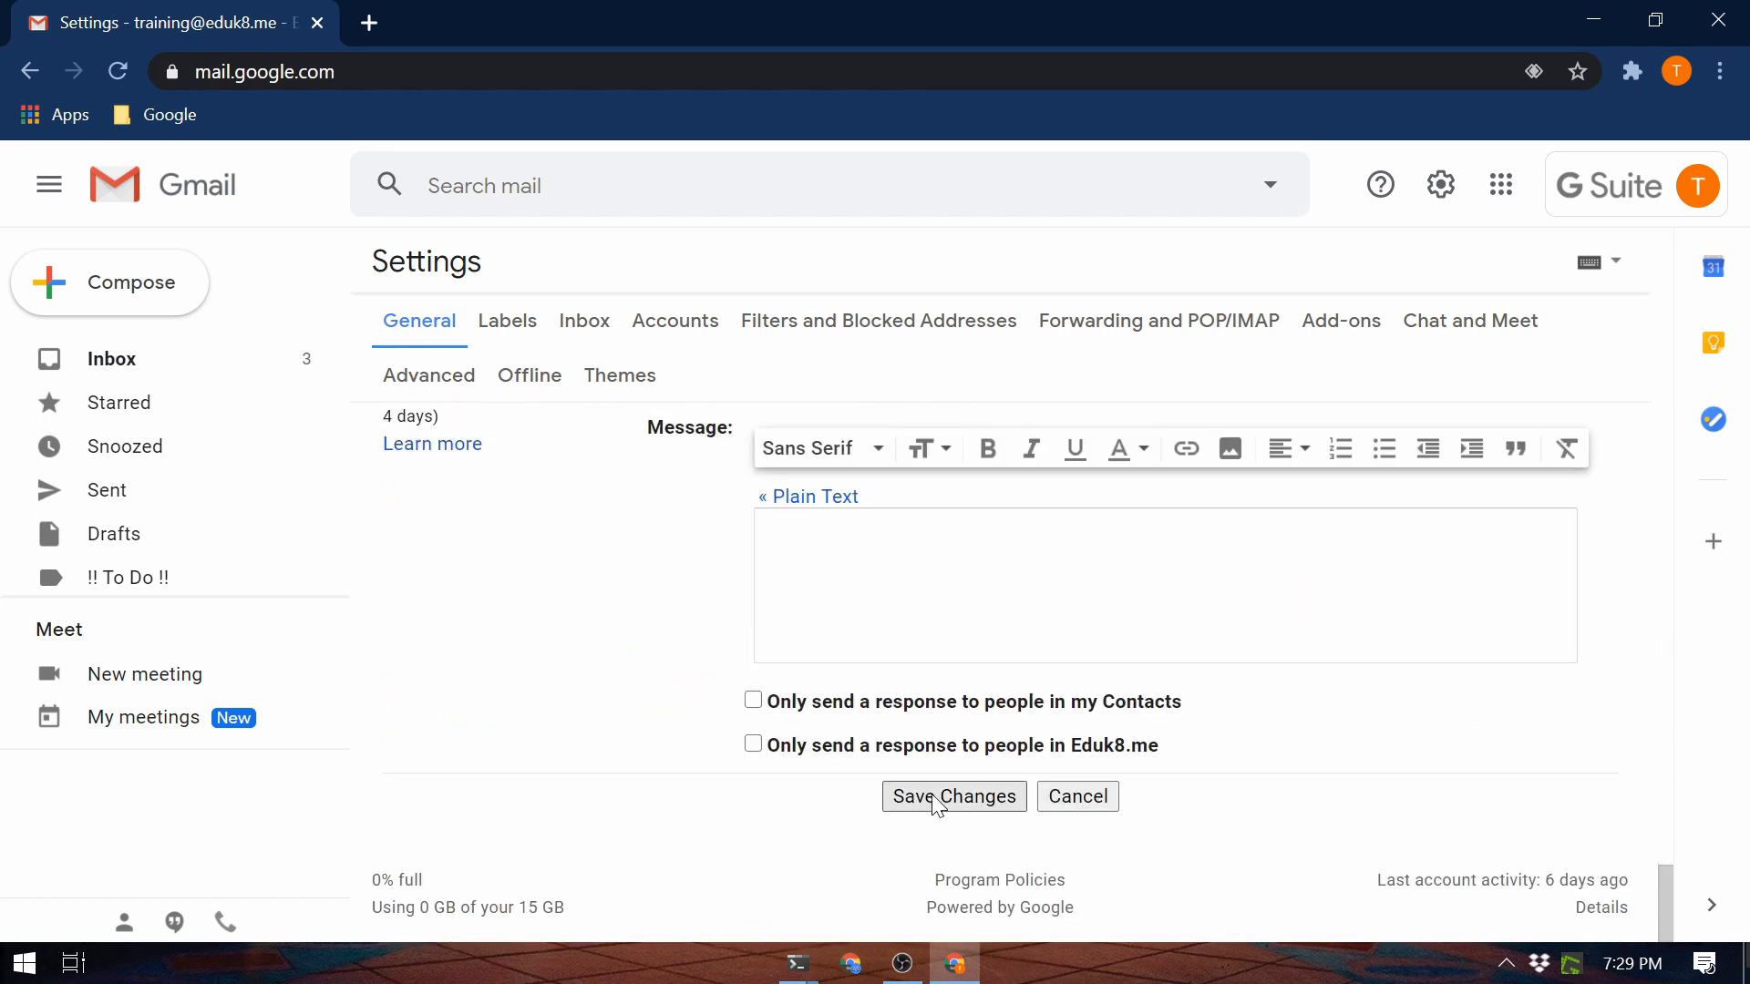
left_click(935, 800)
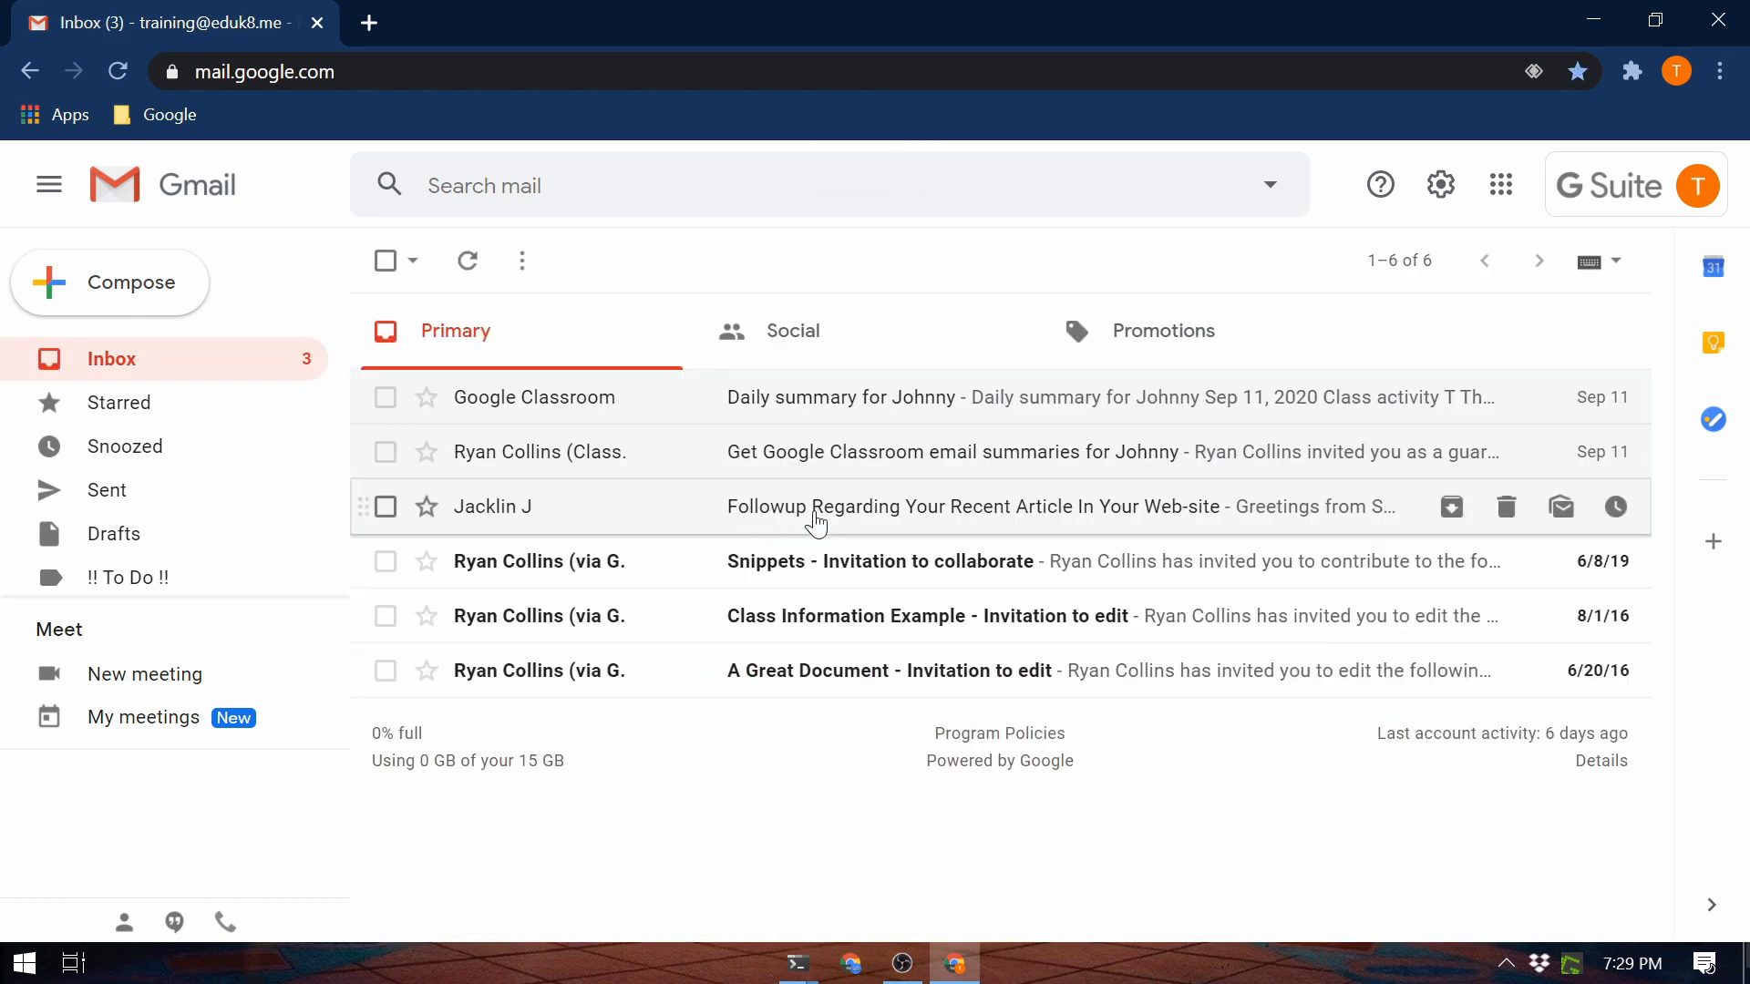
Step: Reopen the "Followup Regarding Your Recent Article In Your Web-site" email and start a reply to check the Send & Archive option
left_click(821, 520)
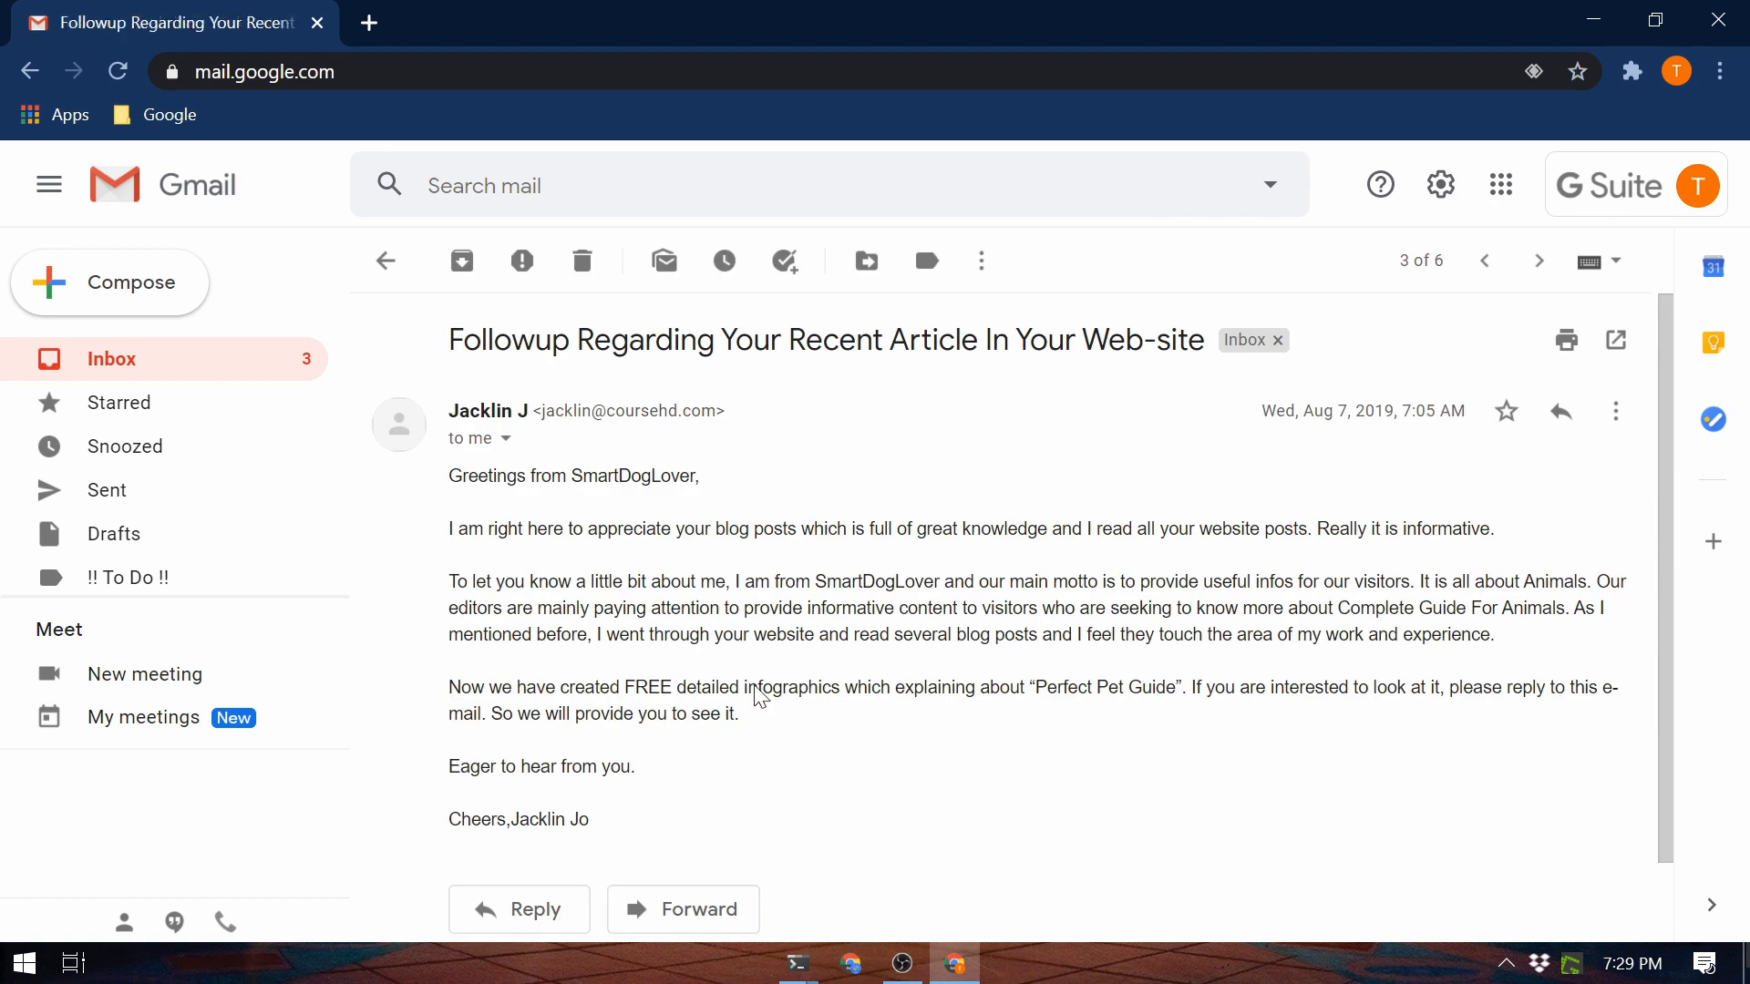
left_click(528, 911)
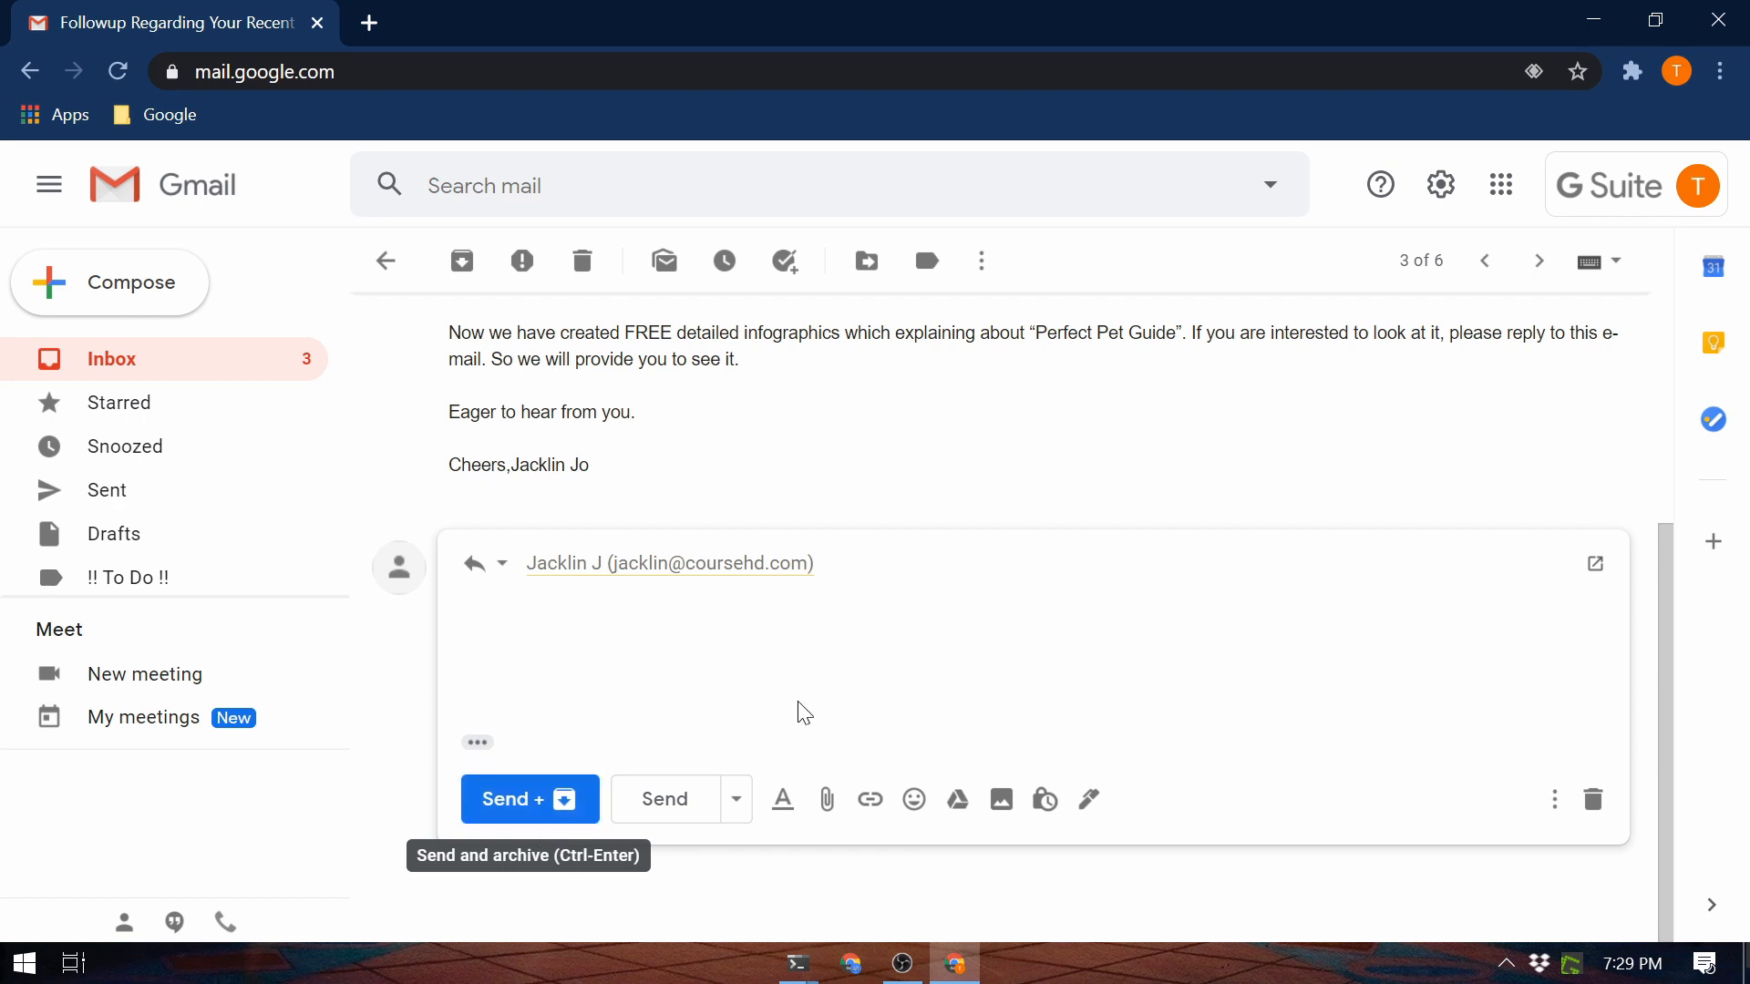
Step: Look through the general settings again, from the default reply behavior to the Send and Archive and Smart Compose options
left_click(1441, 183)
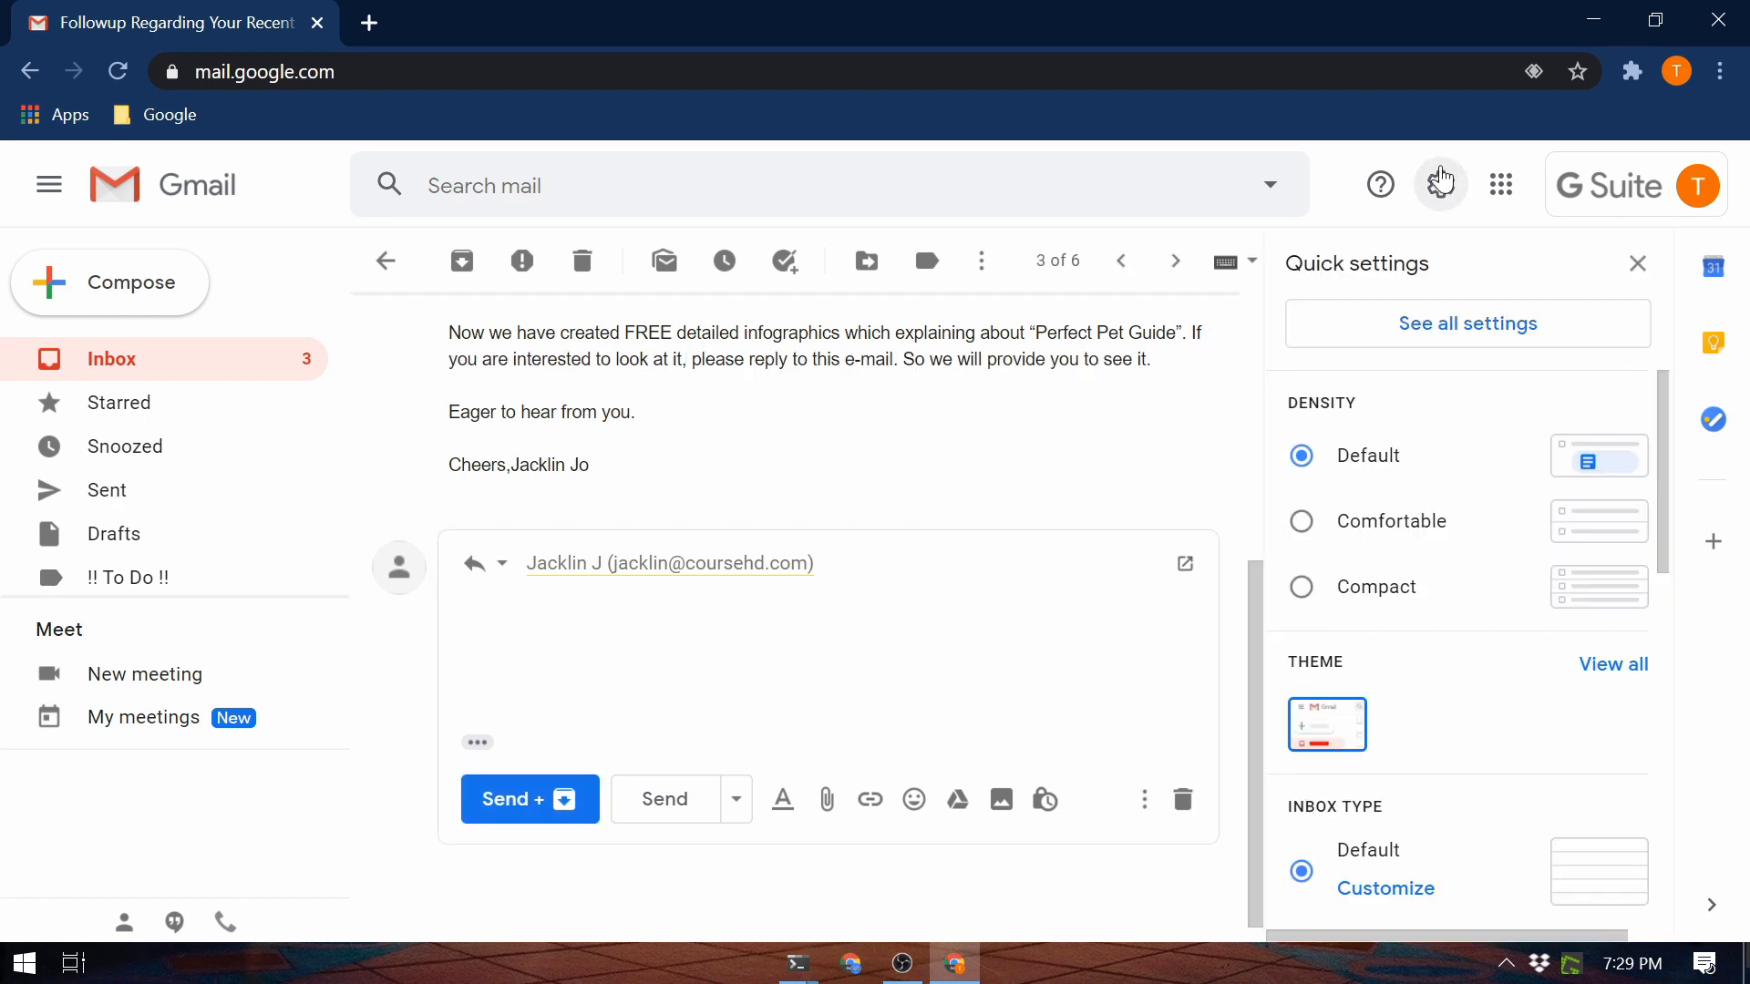
left_click(1440, 324)
scroll(1053, 526, "down", 5)
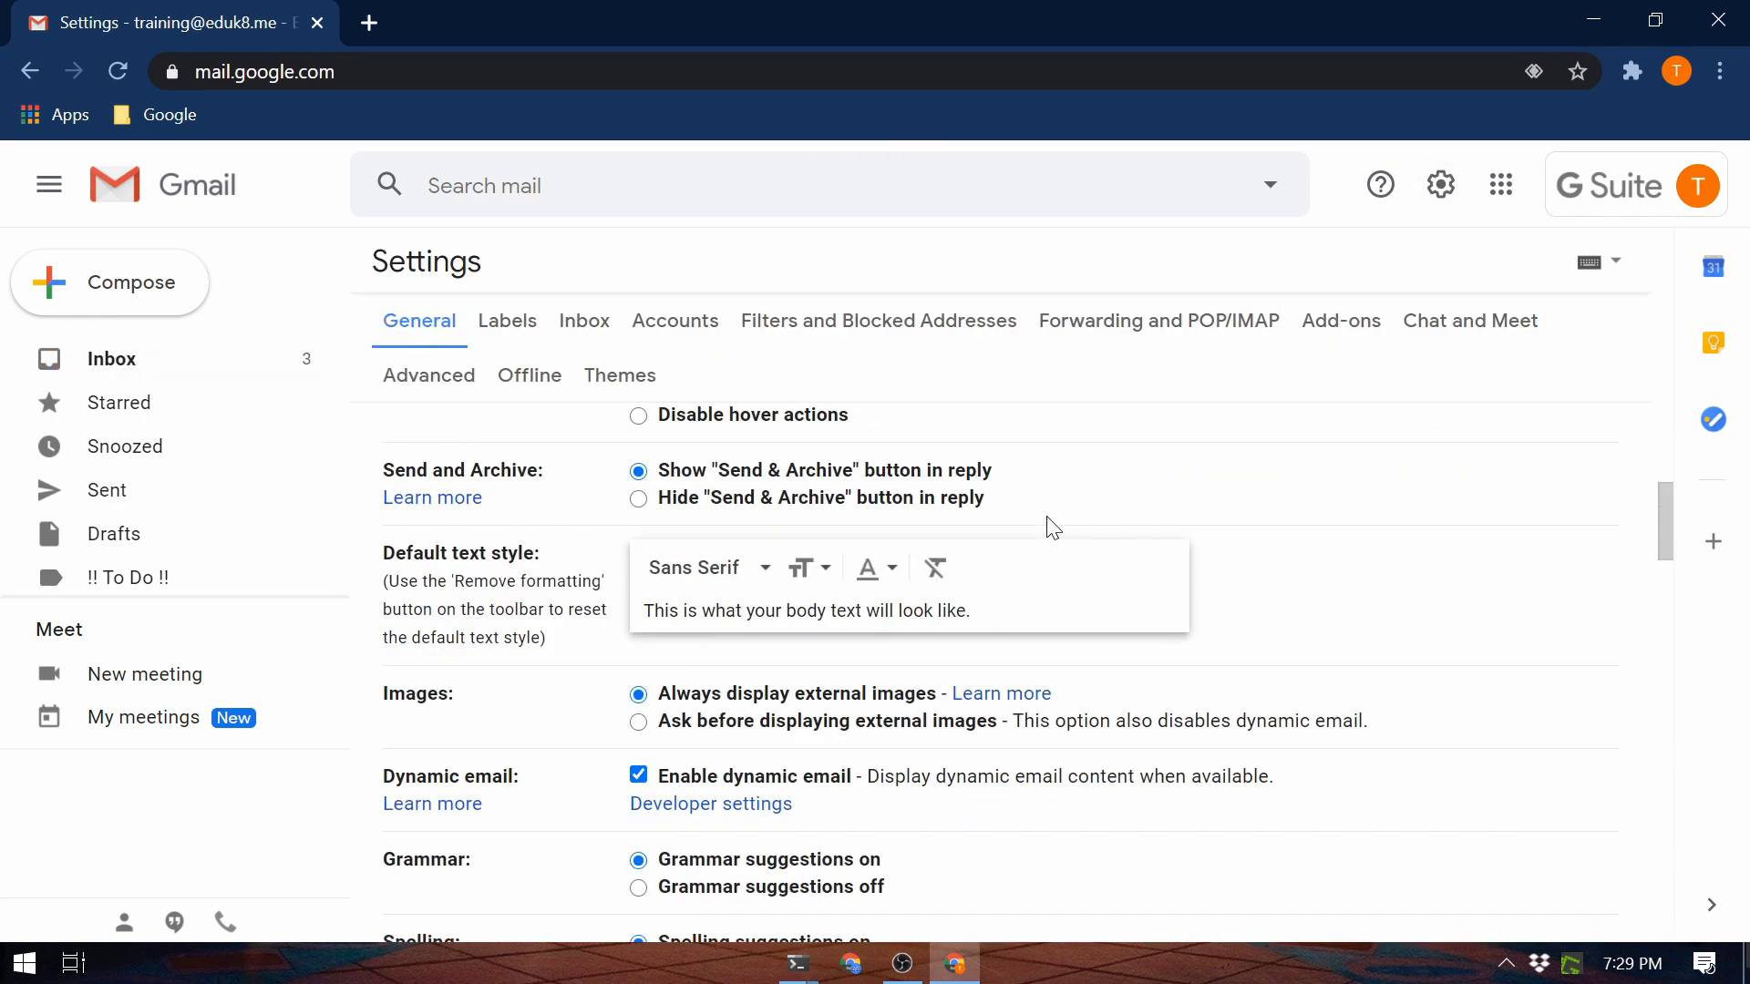
scroll(1002, 546, "down", 3)
scroll(702, 684, "down", 5)
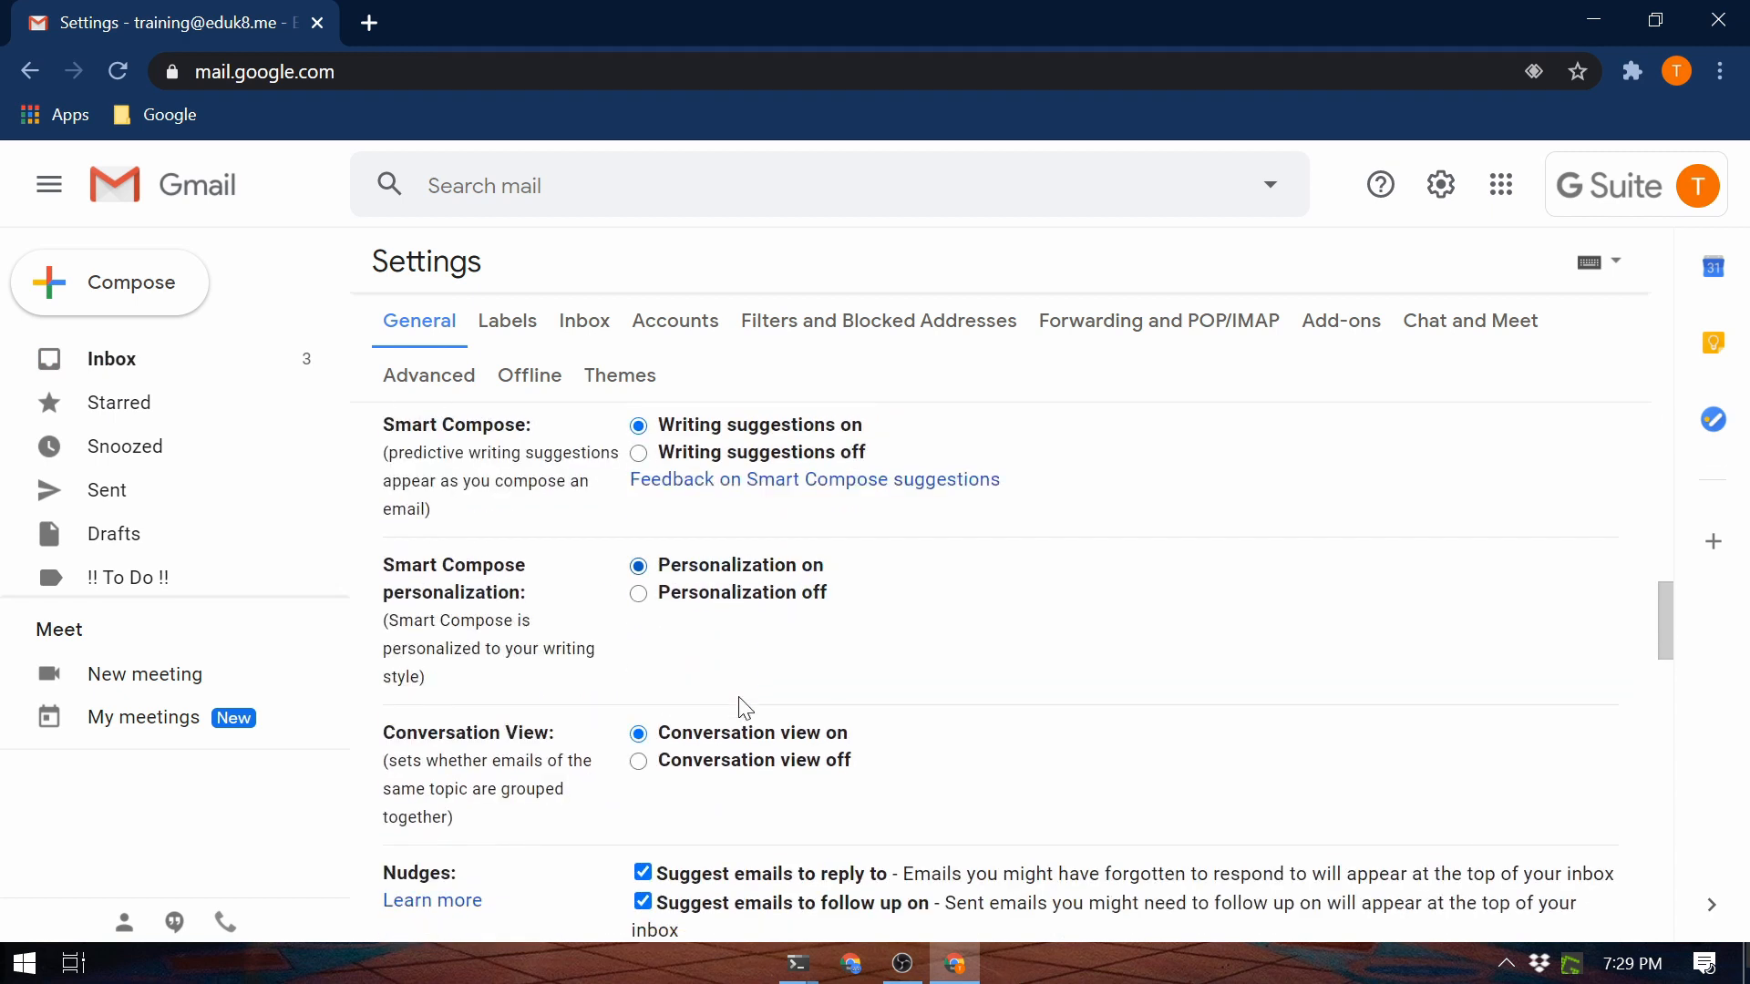
scroll(746, 706, "down", 6)
scroll(746, 706, "up", 15)
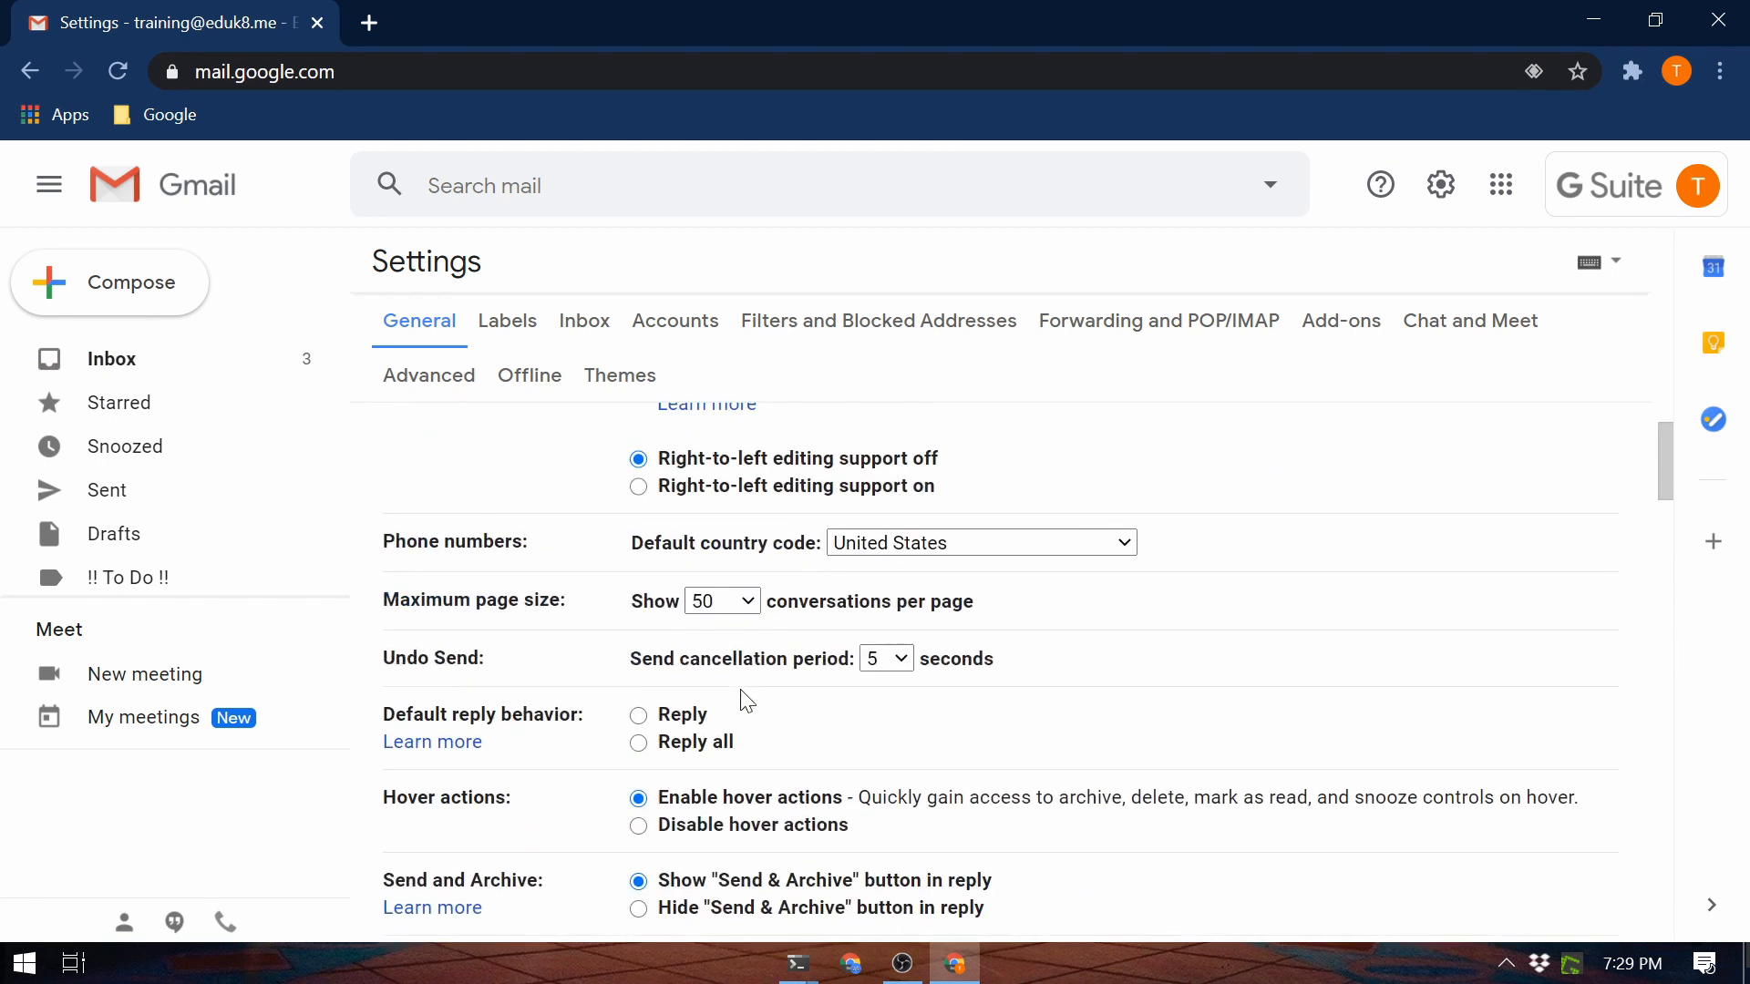
scroll(745, 702, "up", 2)
scroll(742, 700, "down", 4)
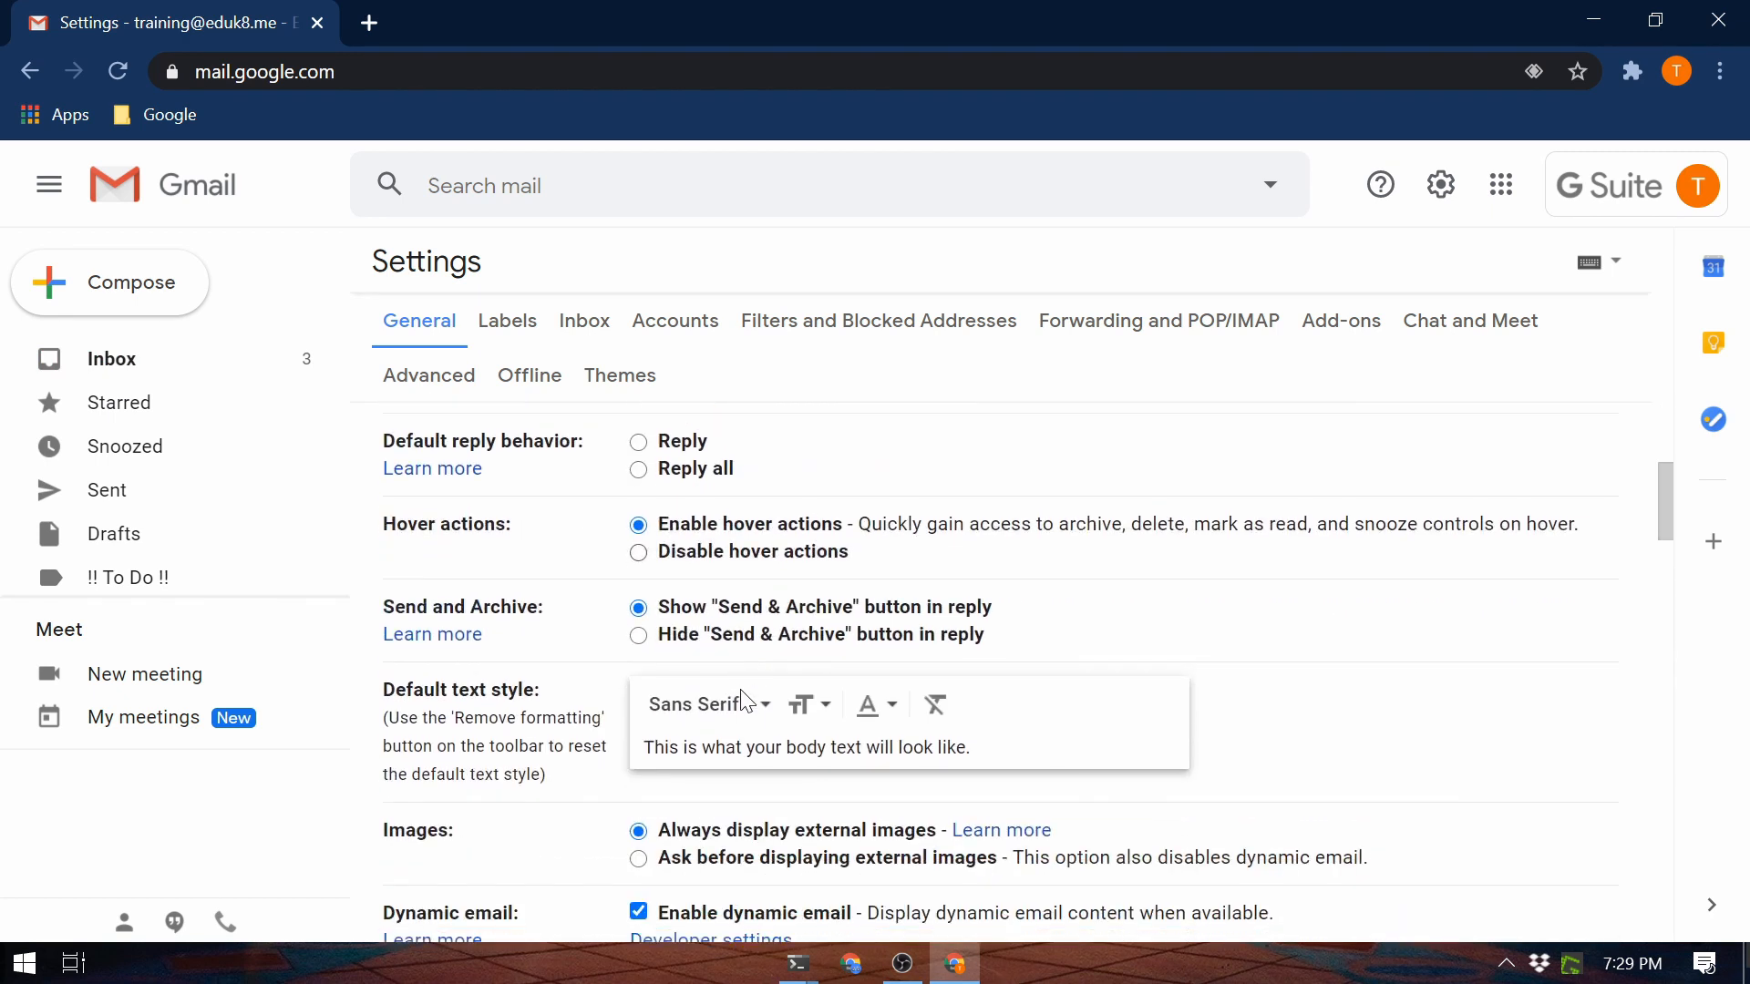
scroll(743, 700, "down", 2)
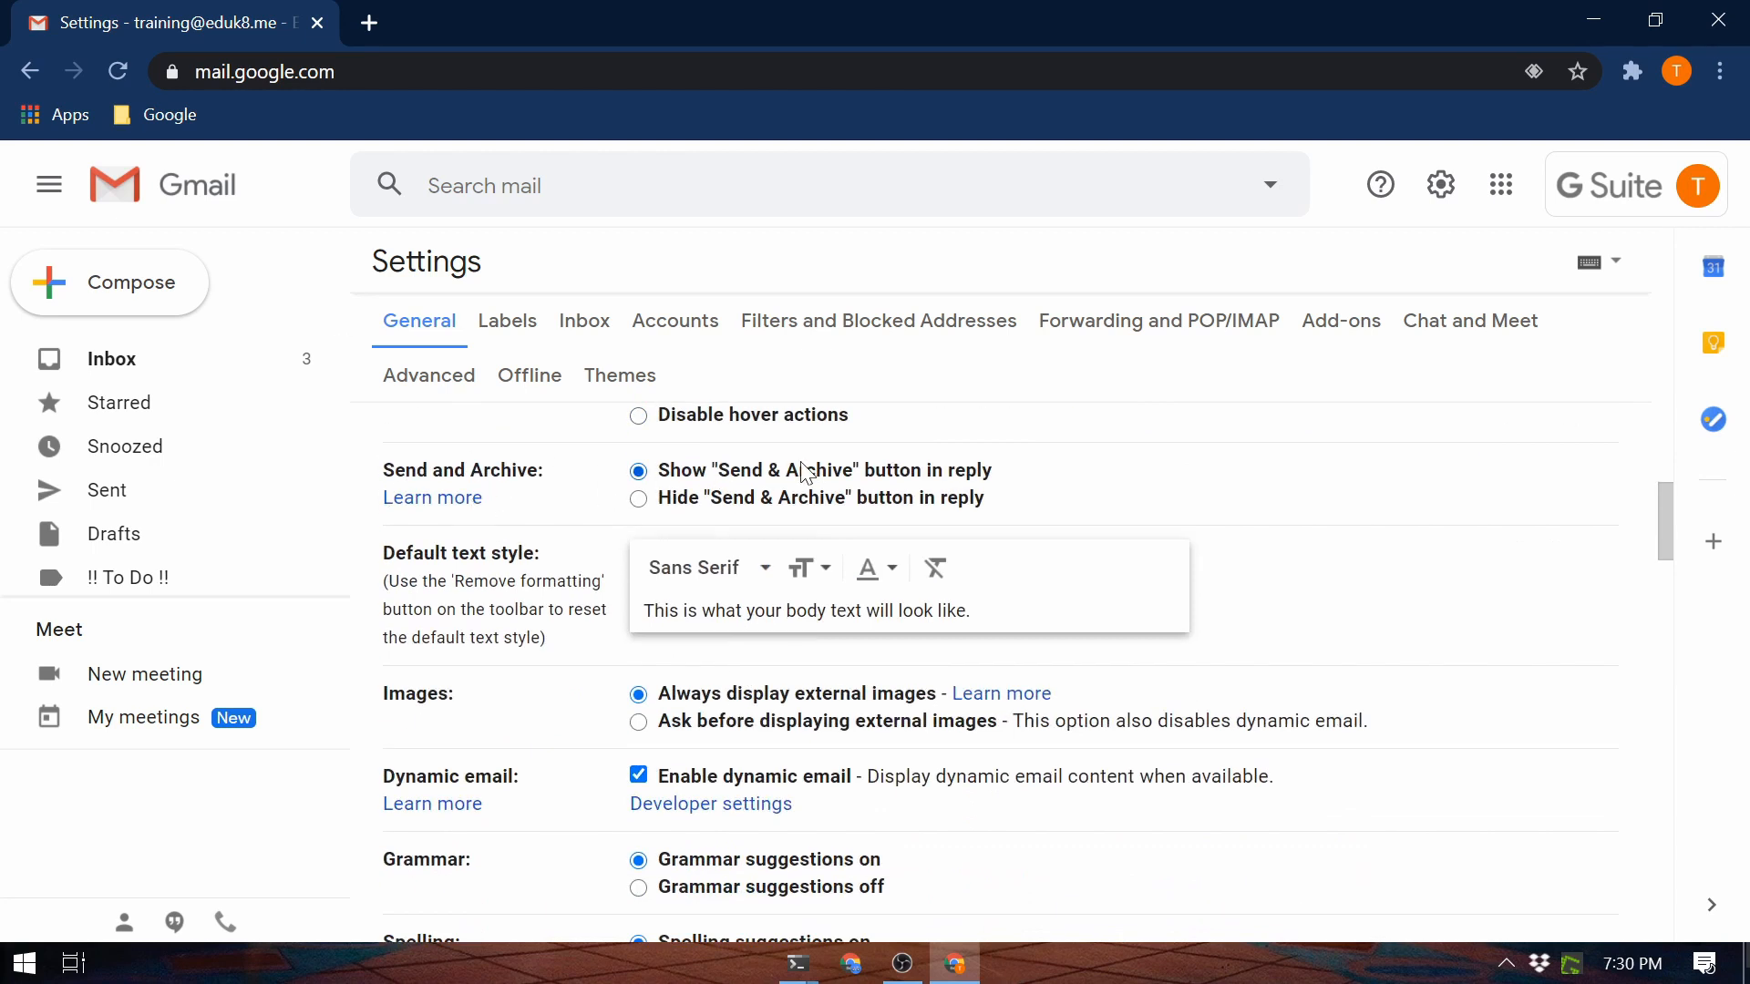
Step: Return to the inbox and archive the "Followup Regarding Your Recent Article In Your Web-site" conversation
left_click(128, 361)
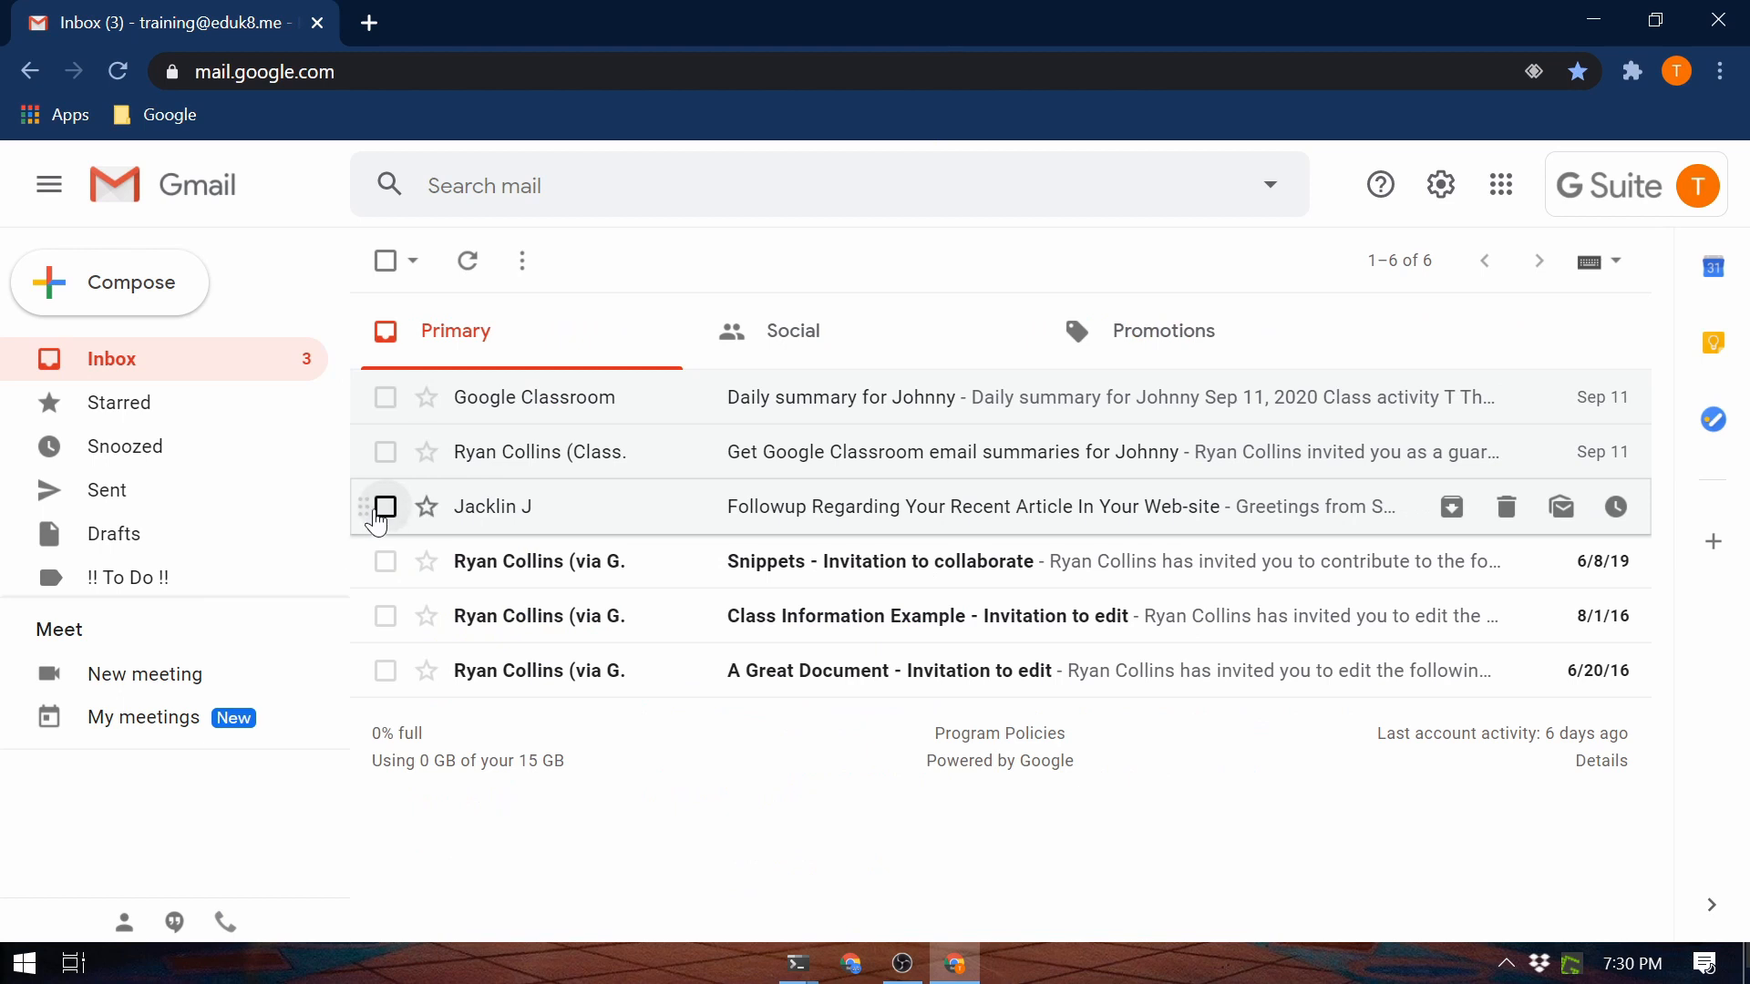
left_click(384, 507)
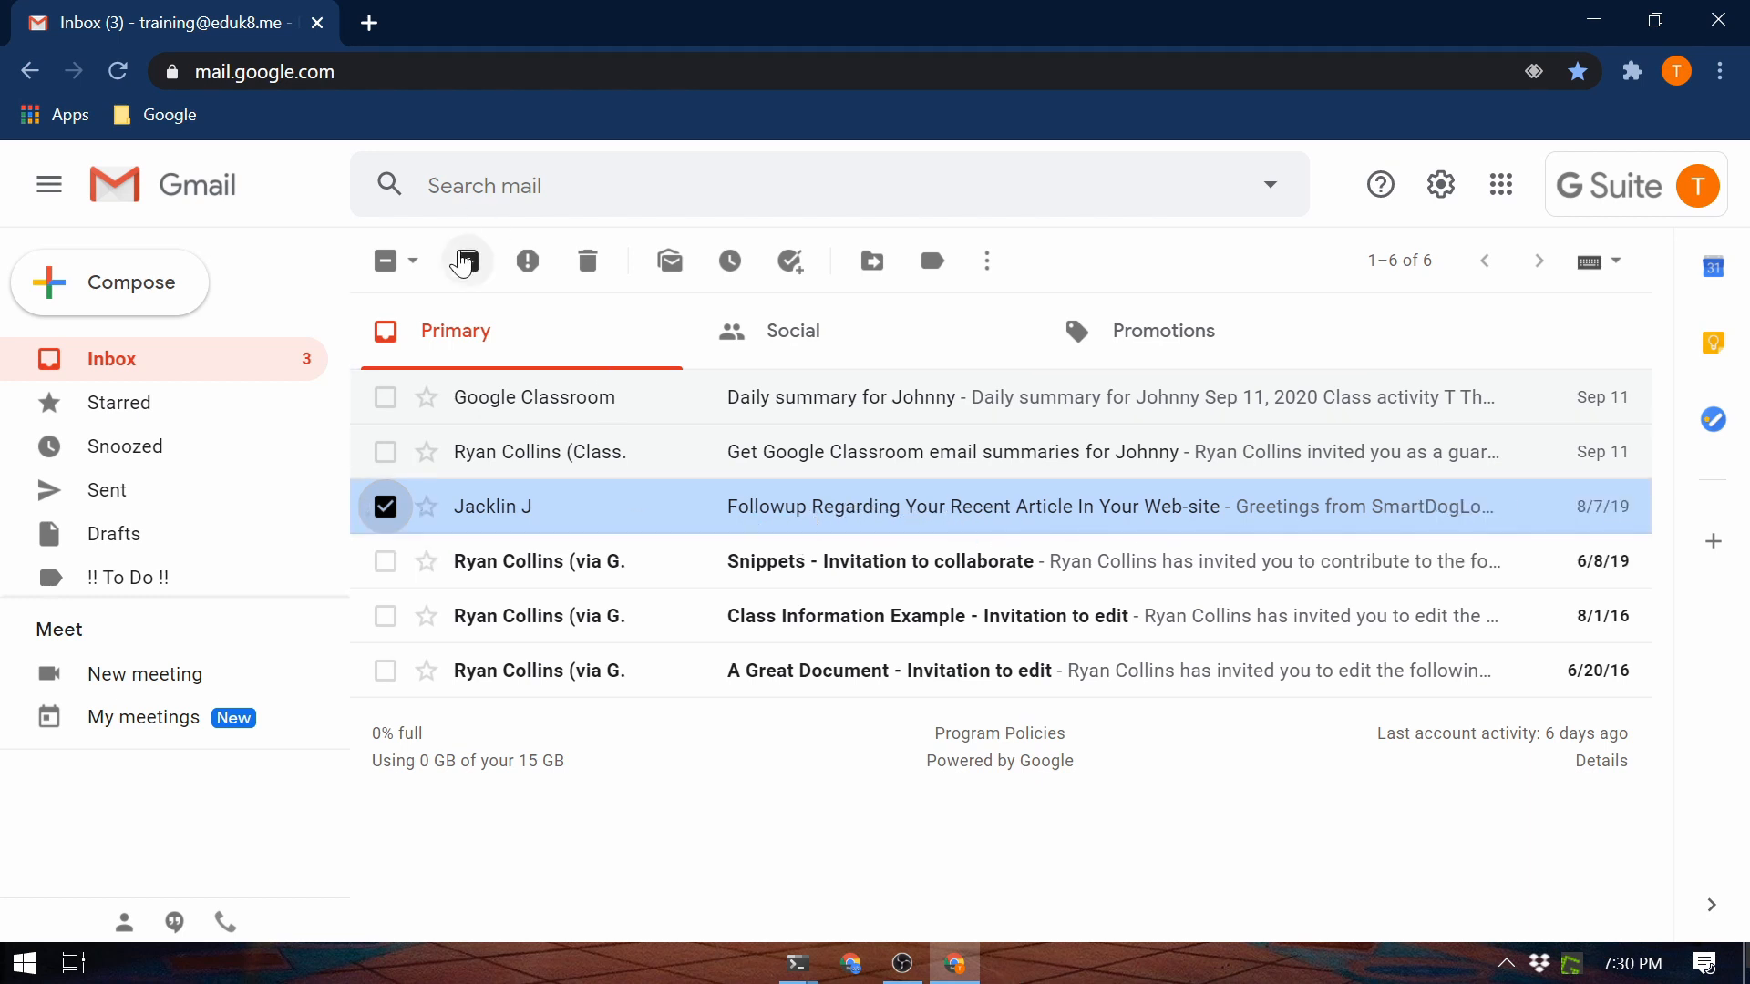
left_click(468, 261)
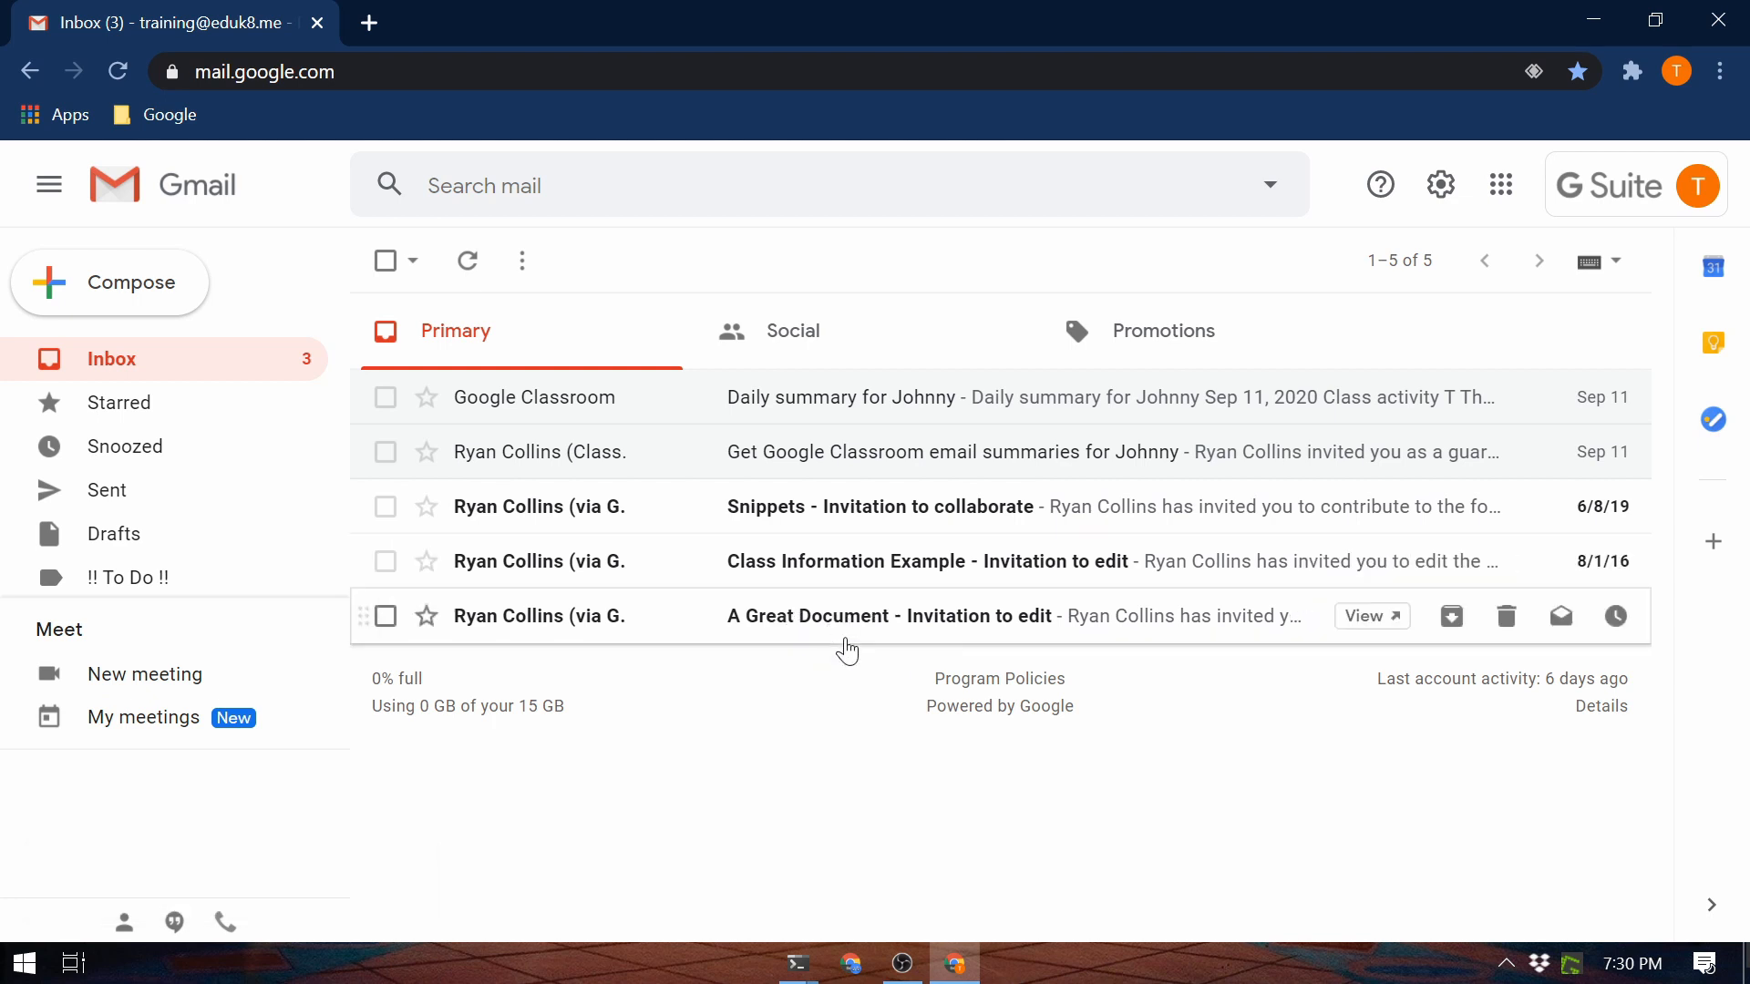
Step: Select all the remaining Primary inbox conversations and move them to the "!! To Do !!" label
left_click(385, 262)
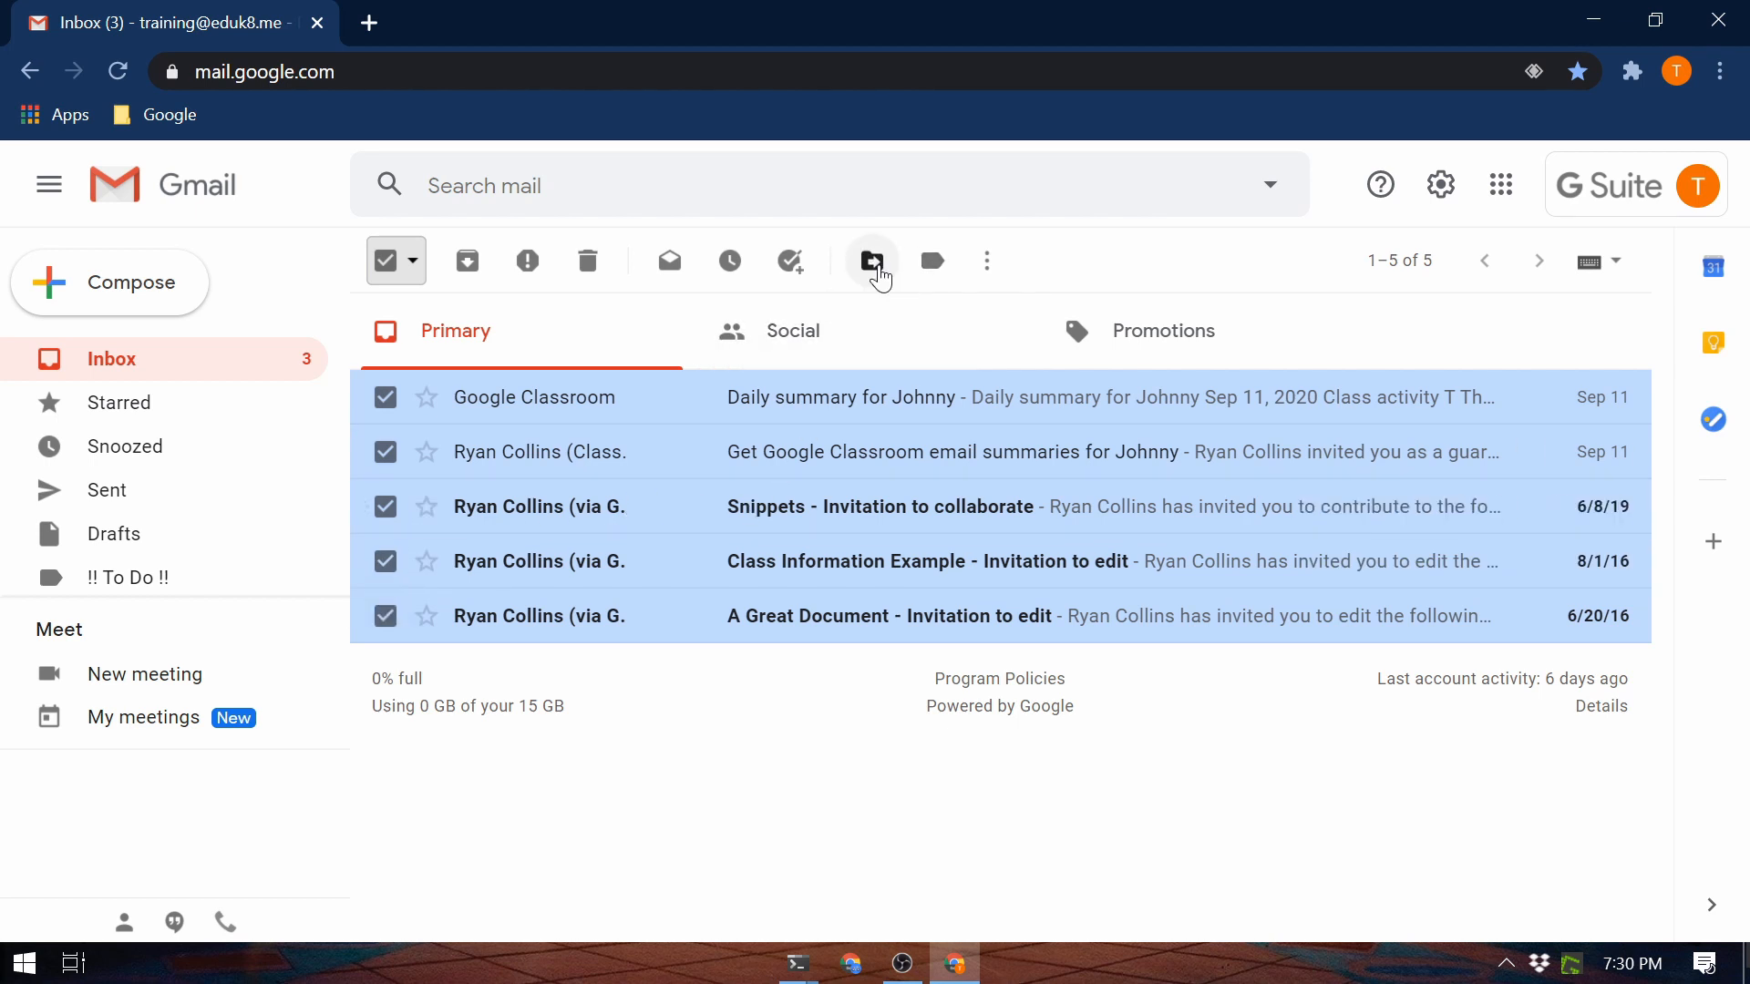
left_click(879, 278)
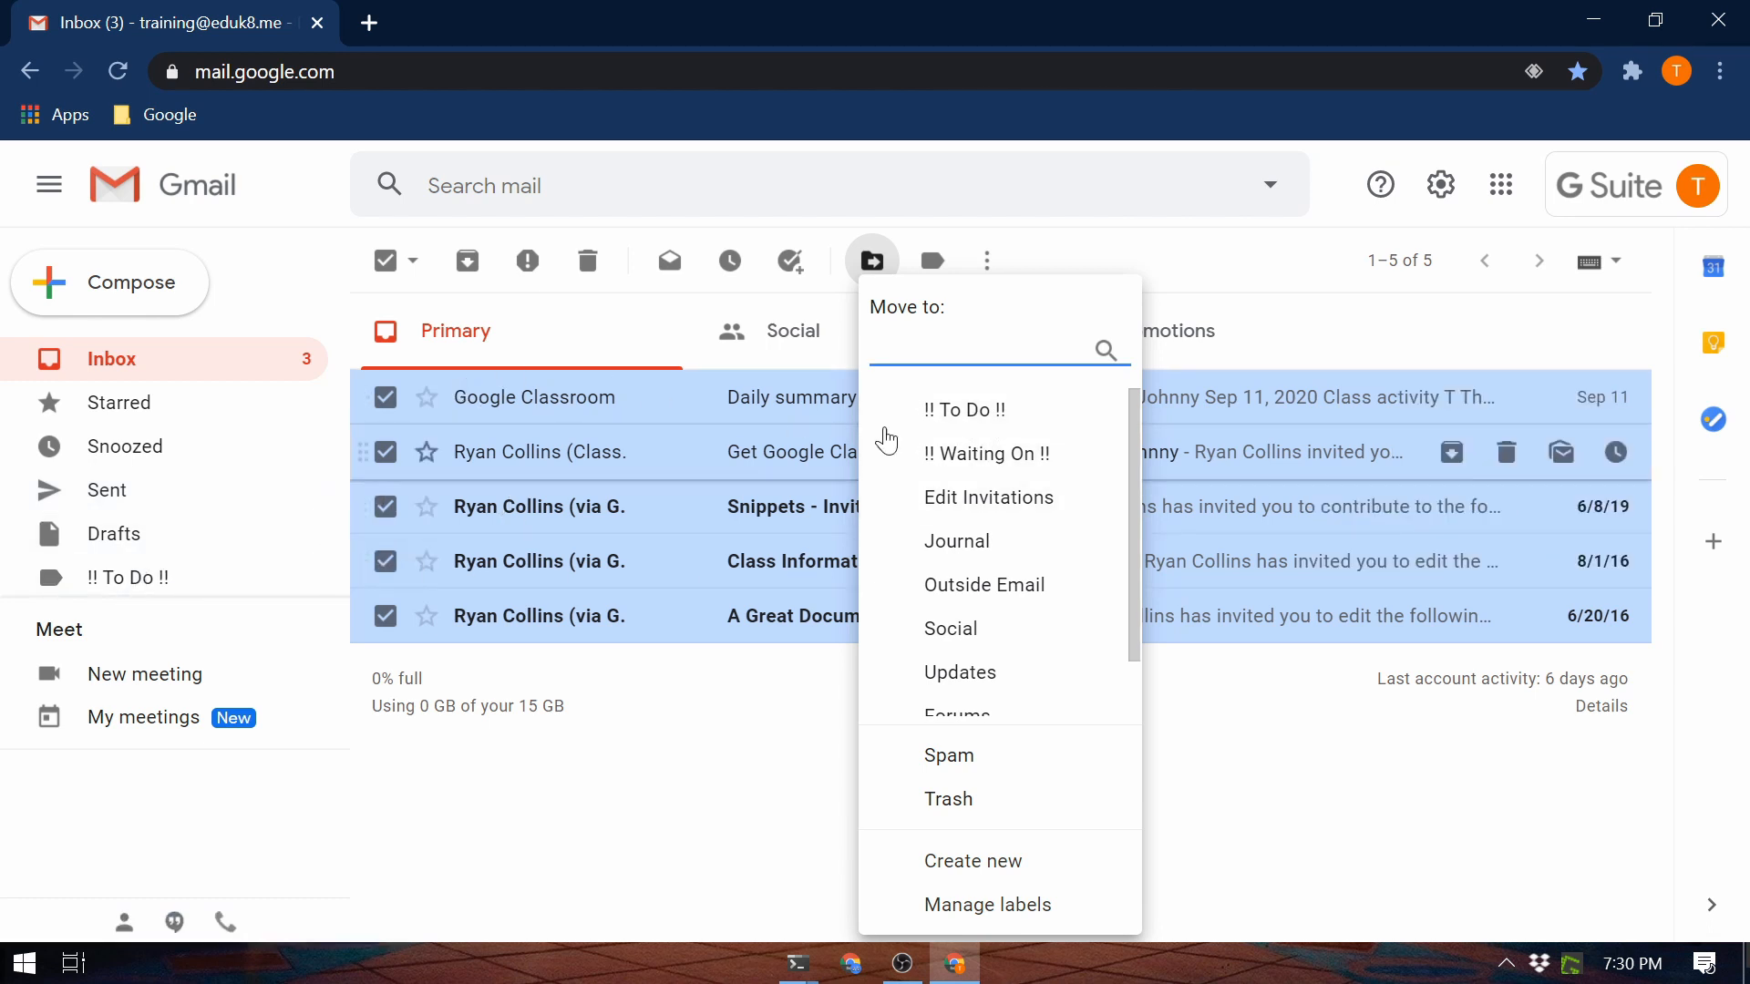
left_click(968, 419)
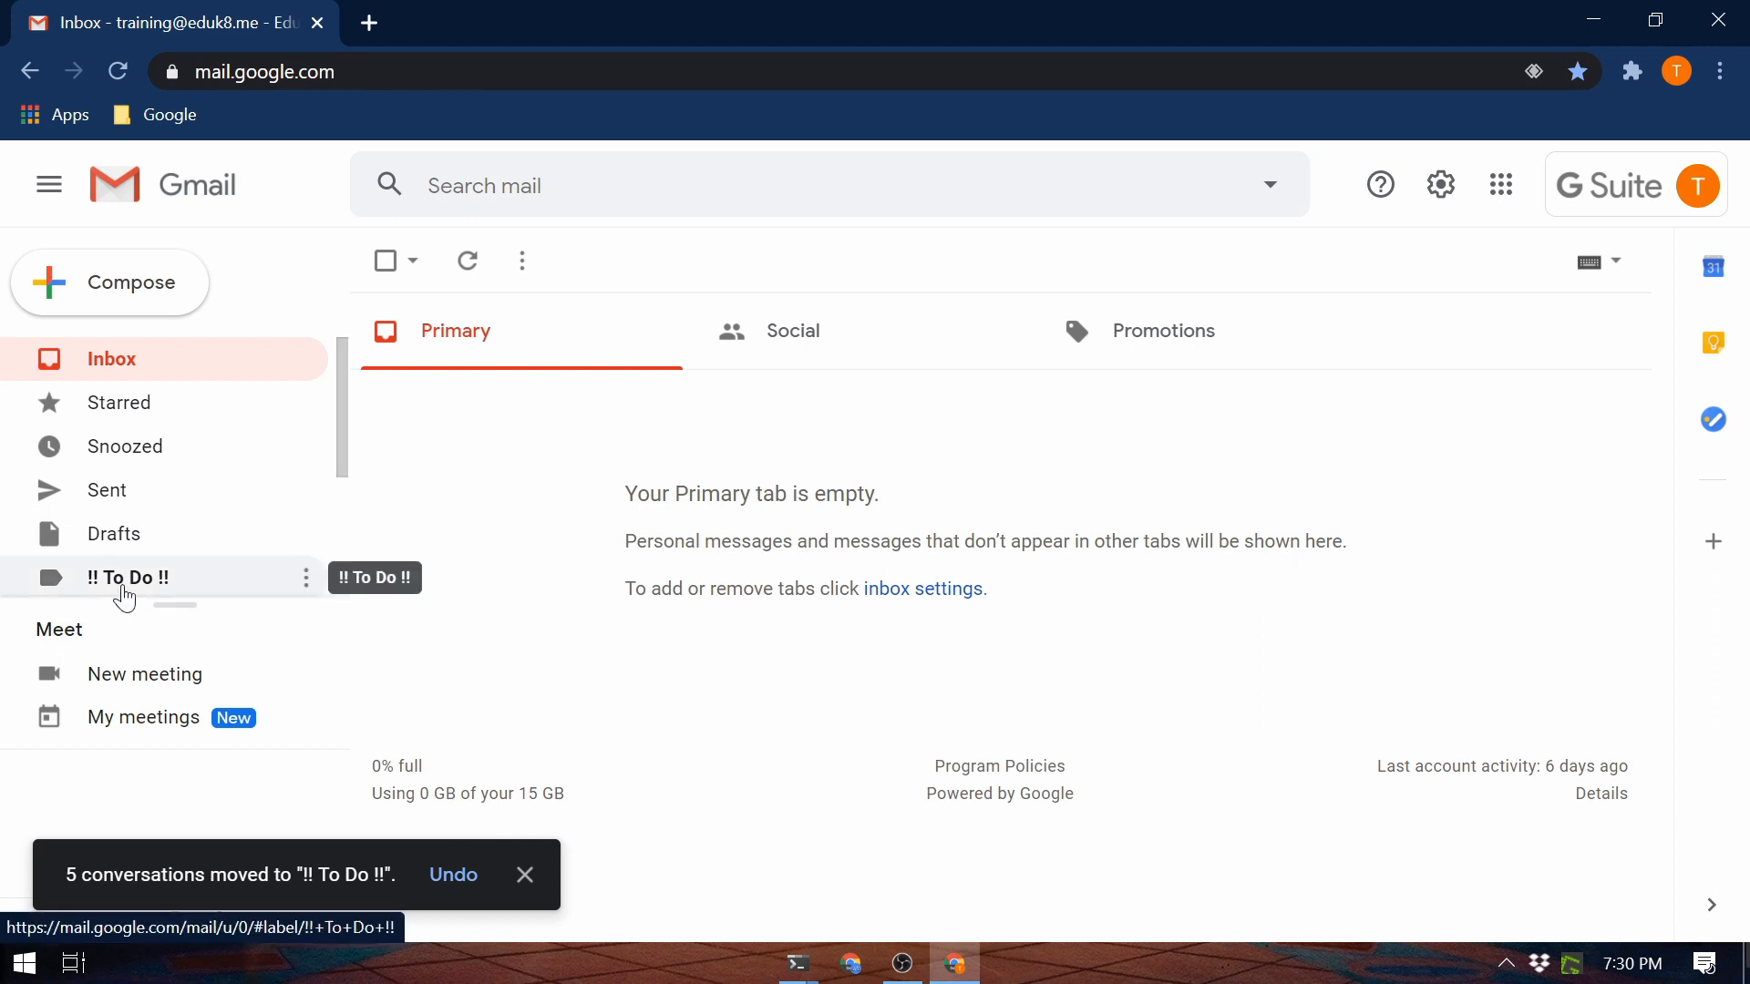
Step: View the conversations under "!! To Do !!", locate the "!! Waiting On !!" label, and return to the inbox
left_click(123, 591)
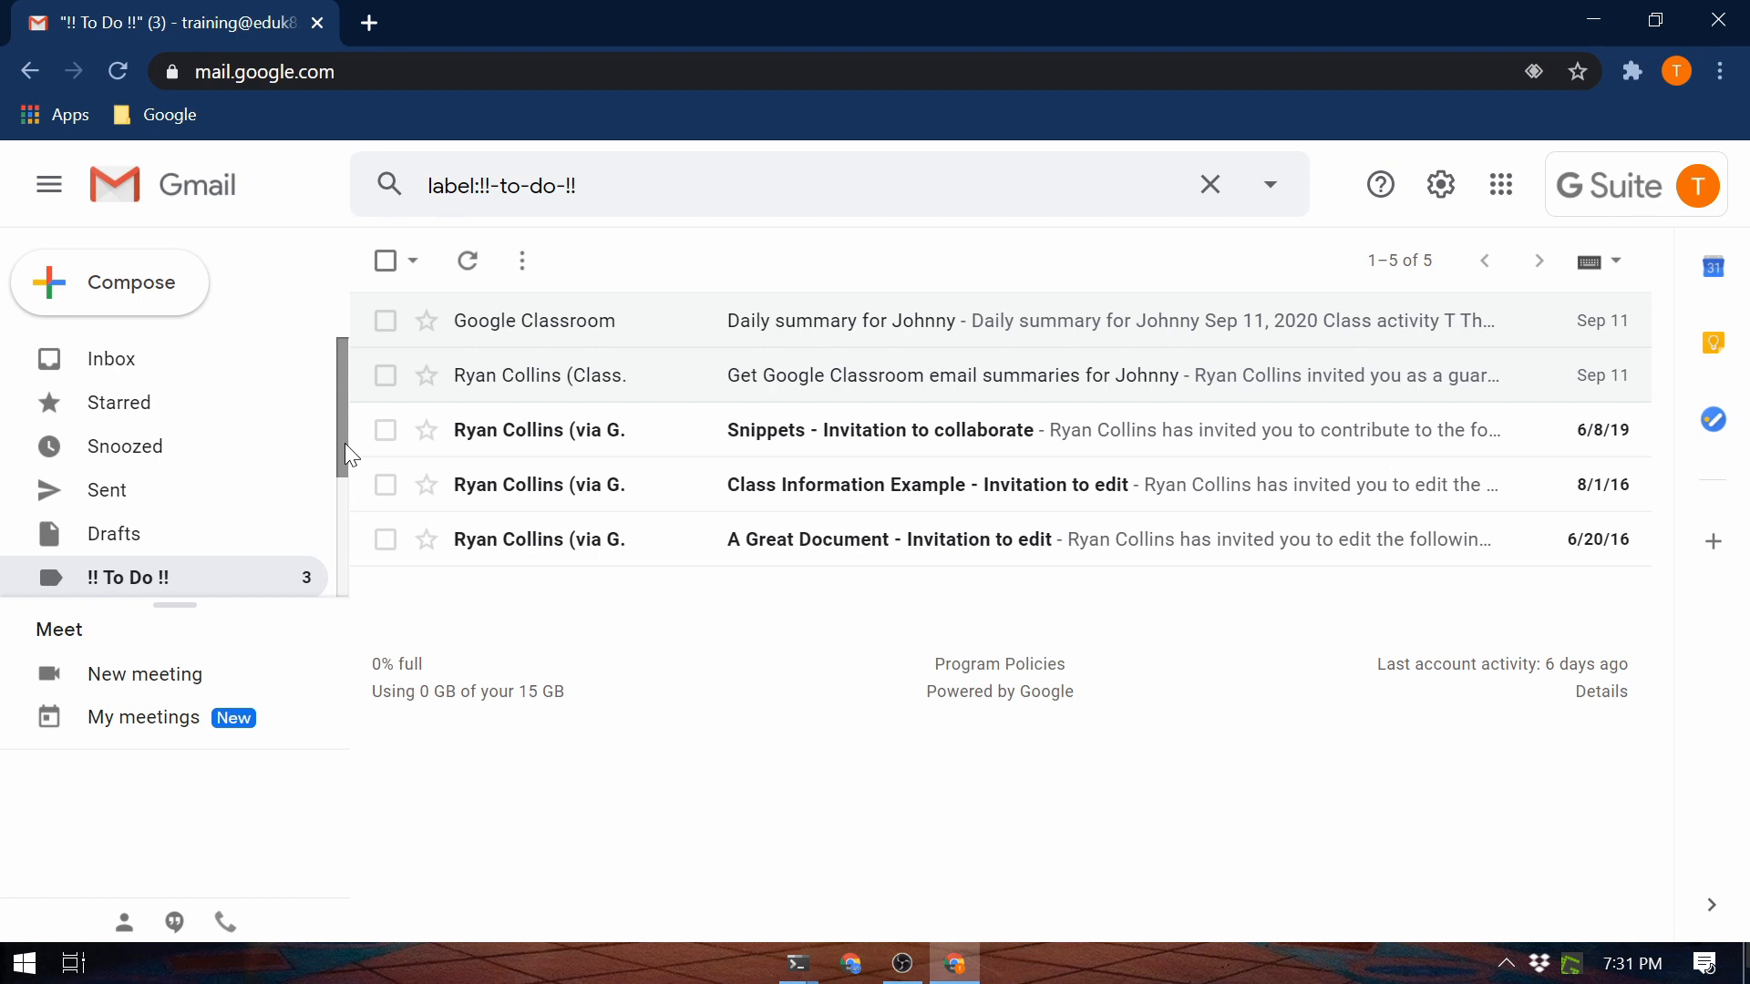
left_click_drag(344, 443, 344, 465)
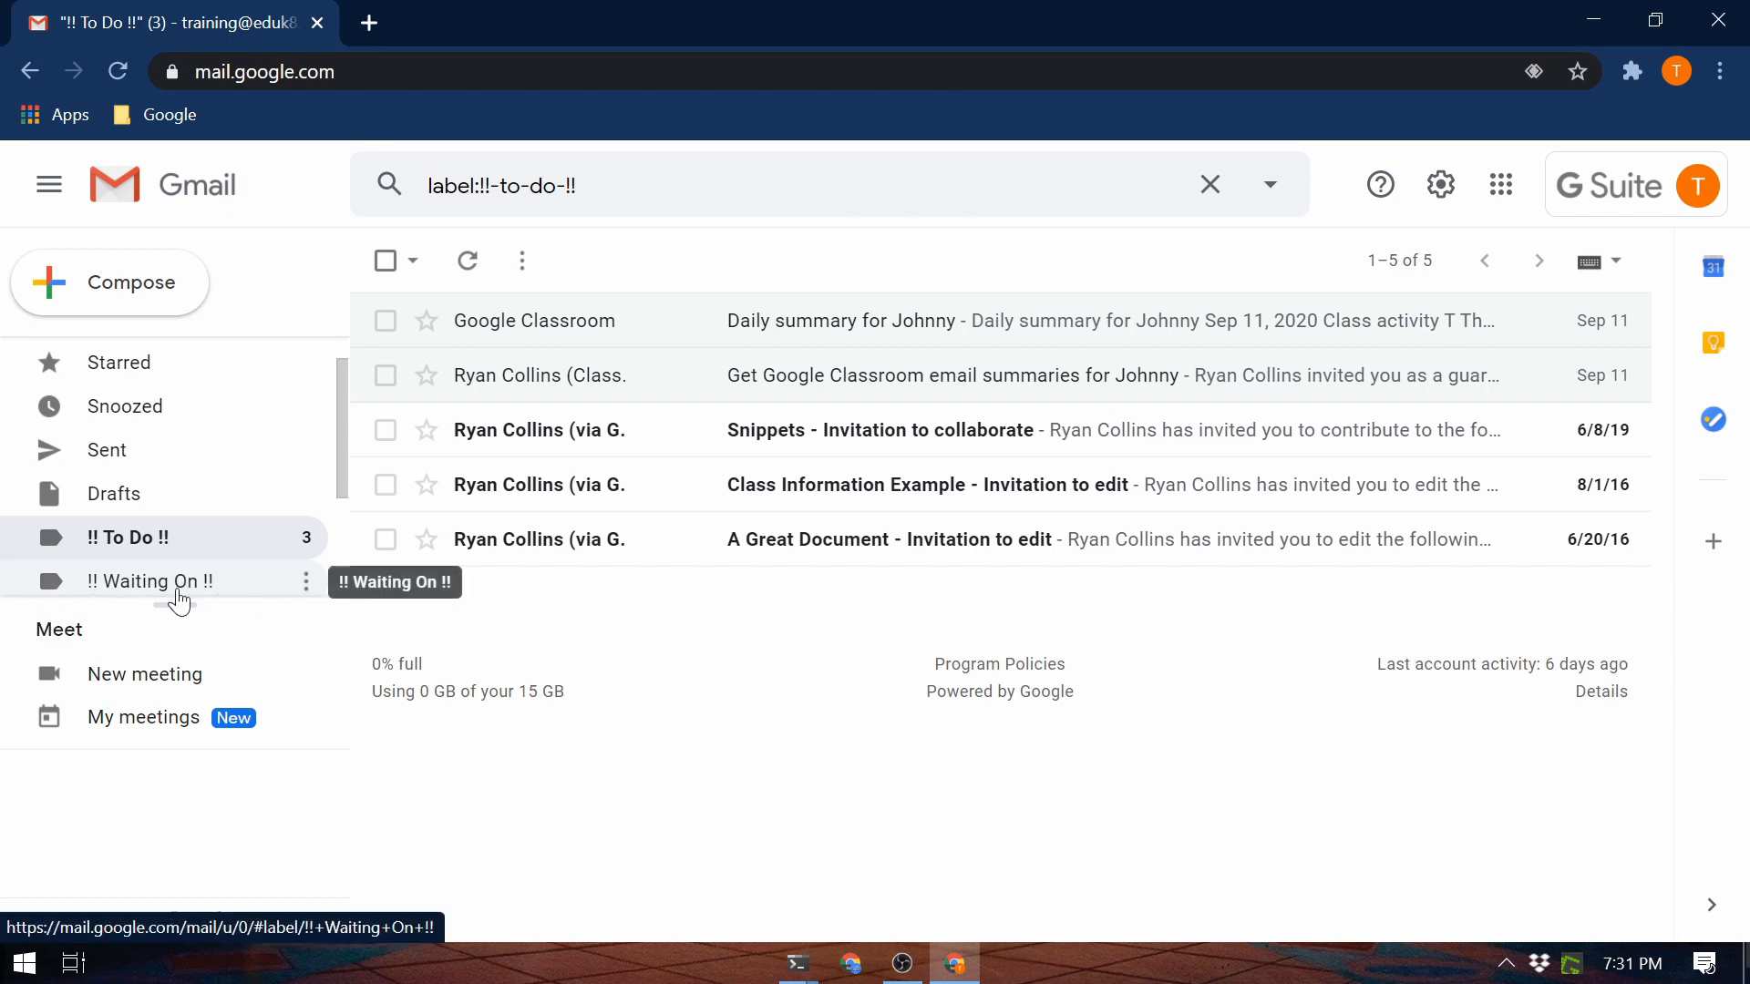
scroll(118, 383, "up", 1)
left_click(107, 369)
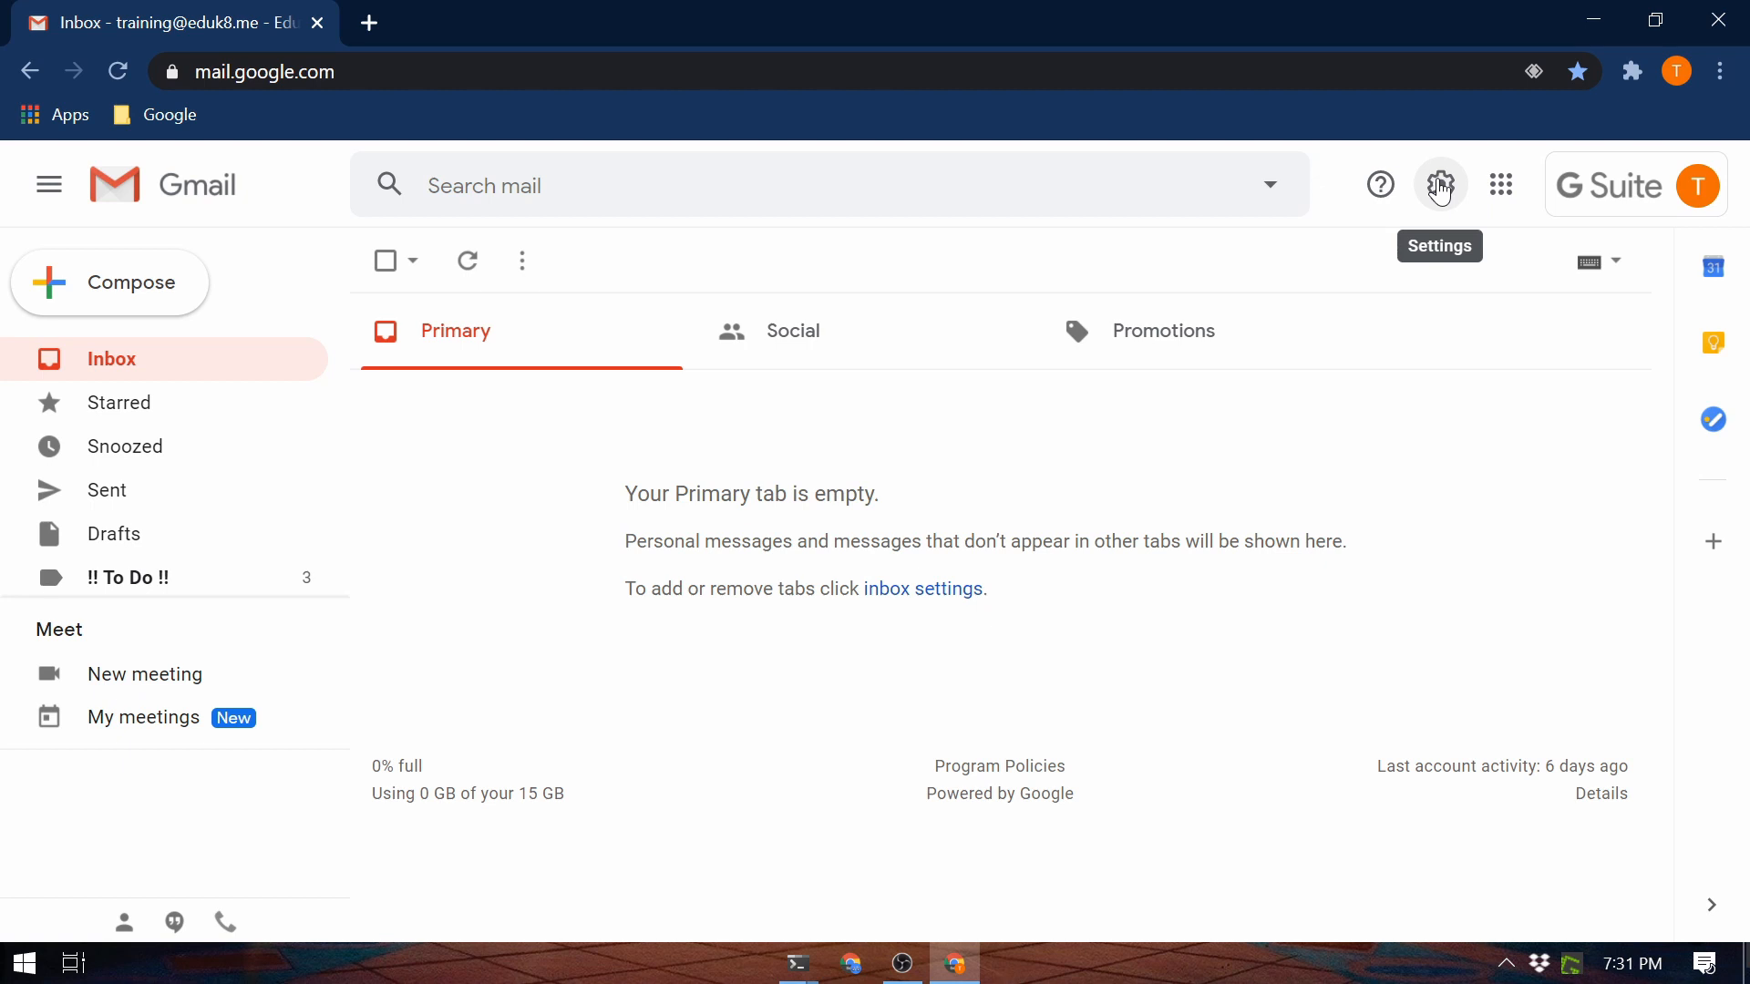
Step: Change the inbox type to Multiple Inboxes in the inbox settings and save the changes
left_click(1441, 188)
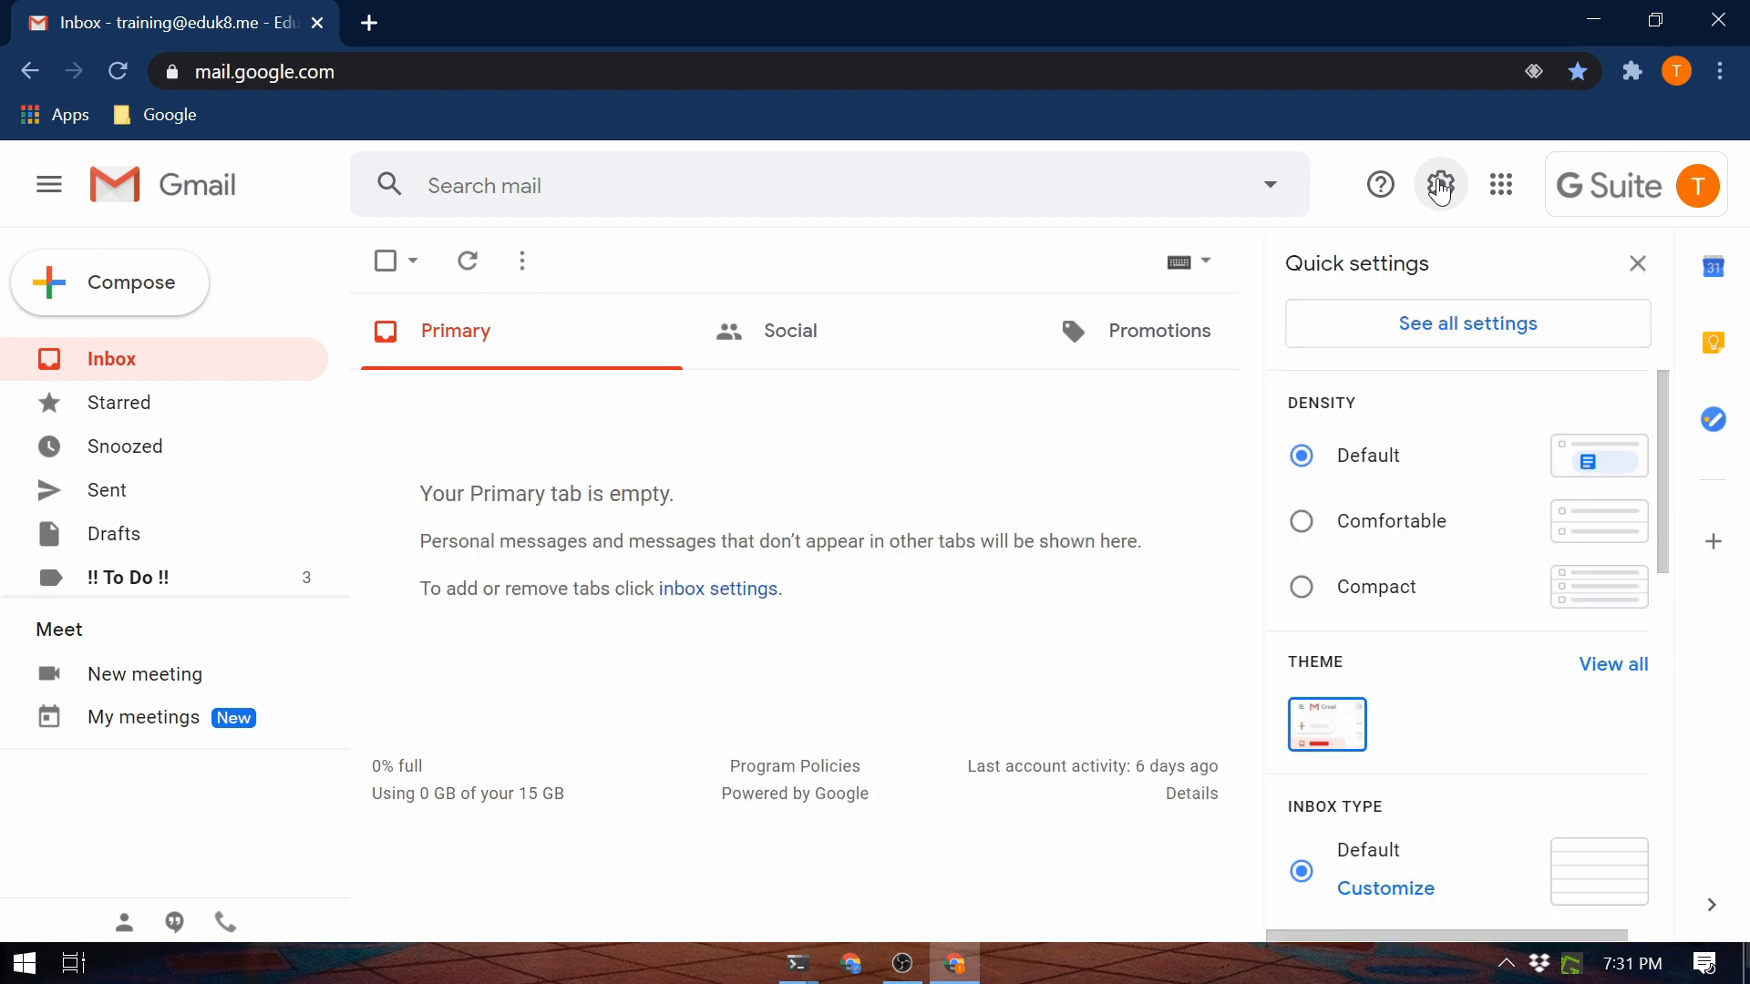
left_click(1506, 337)
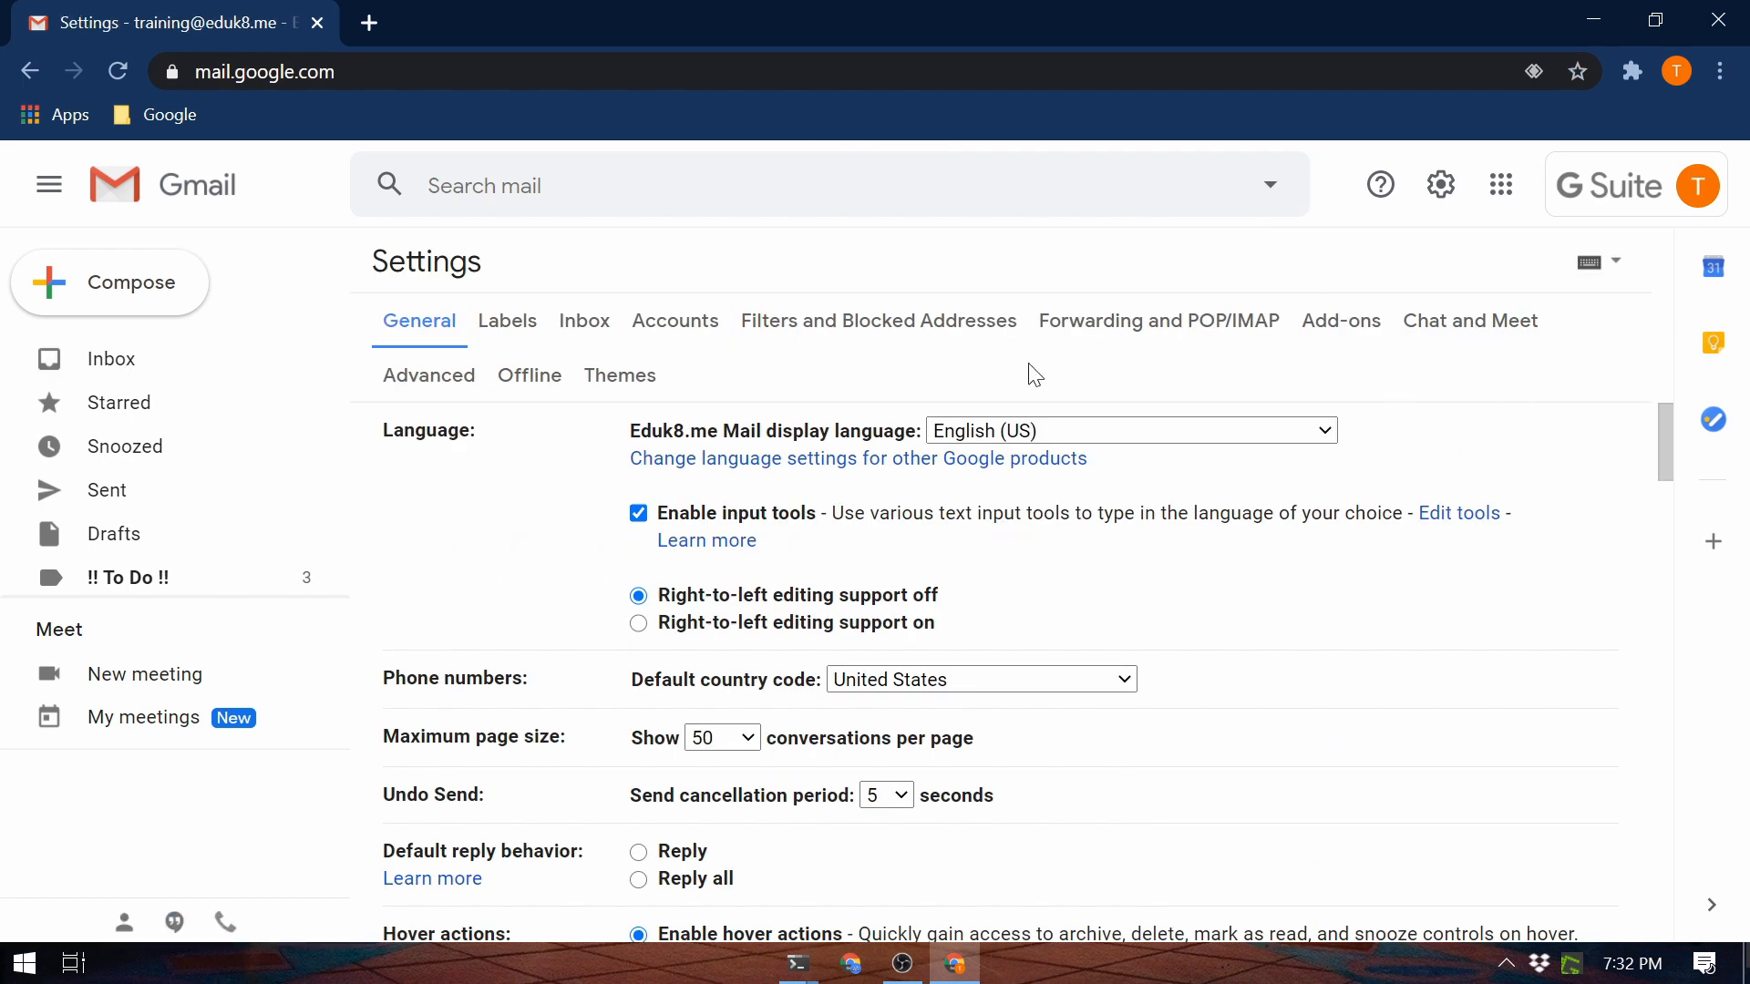
left_click(580, 324)
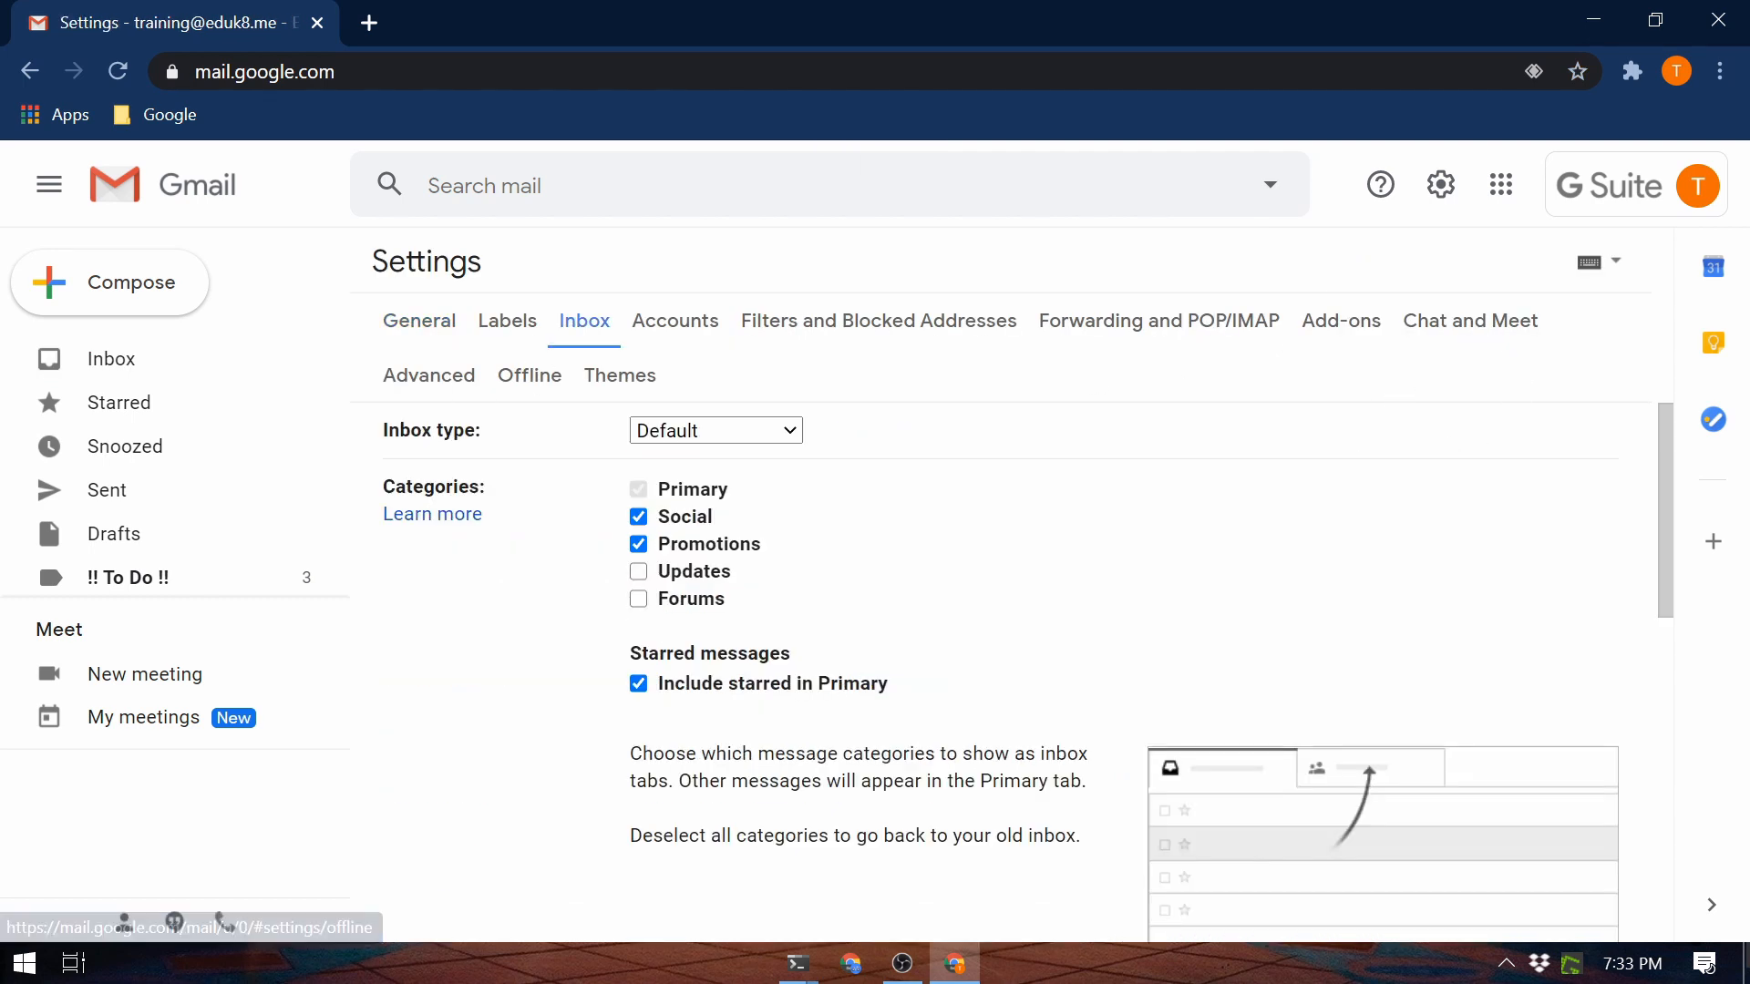
left_click(786, 437)
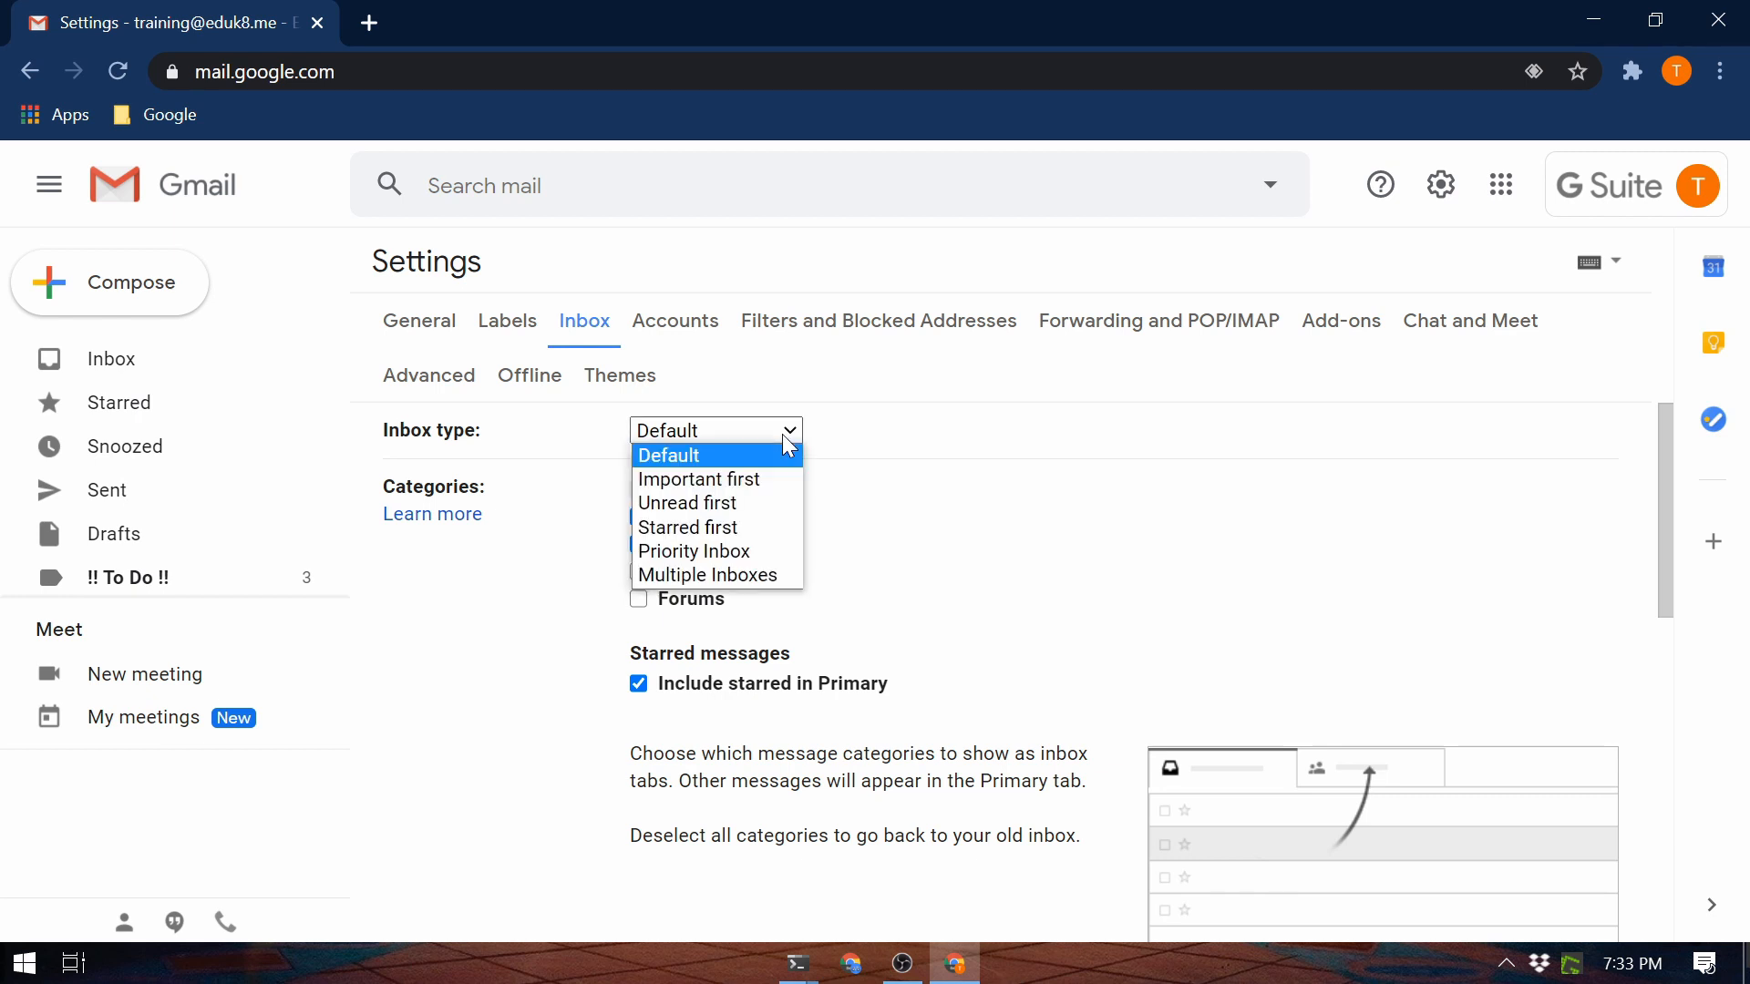
left_click(765, 576)
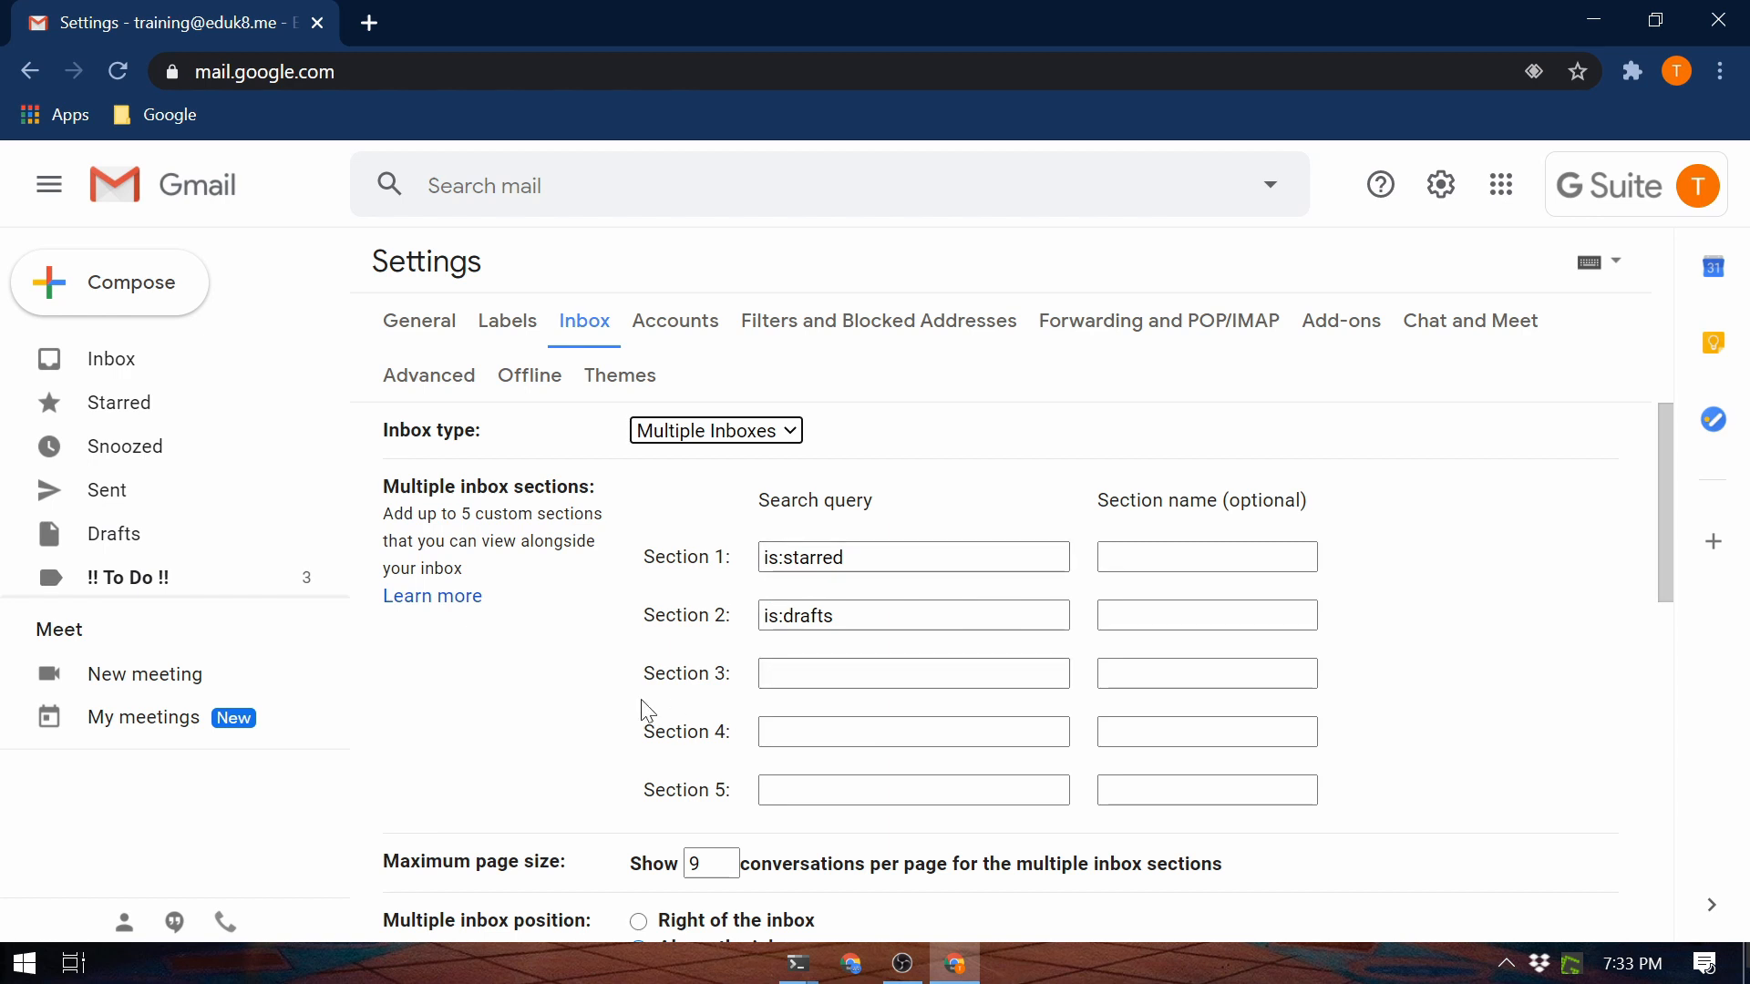
scroll(547, 668, "down", 1)
scroll(547, 668, "up", 1)
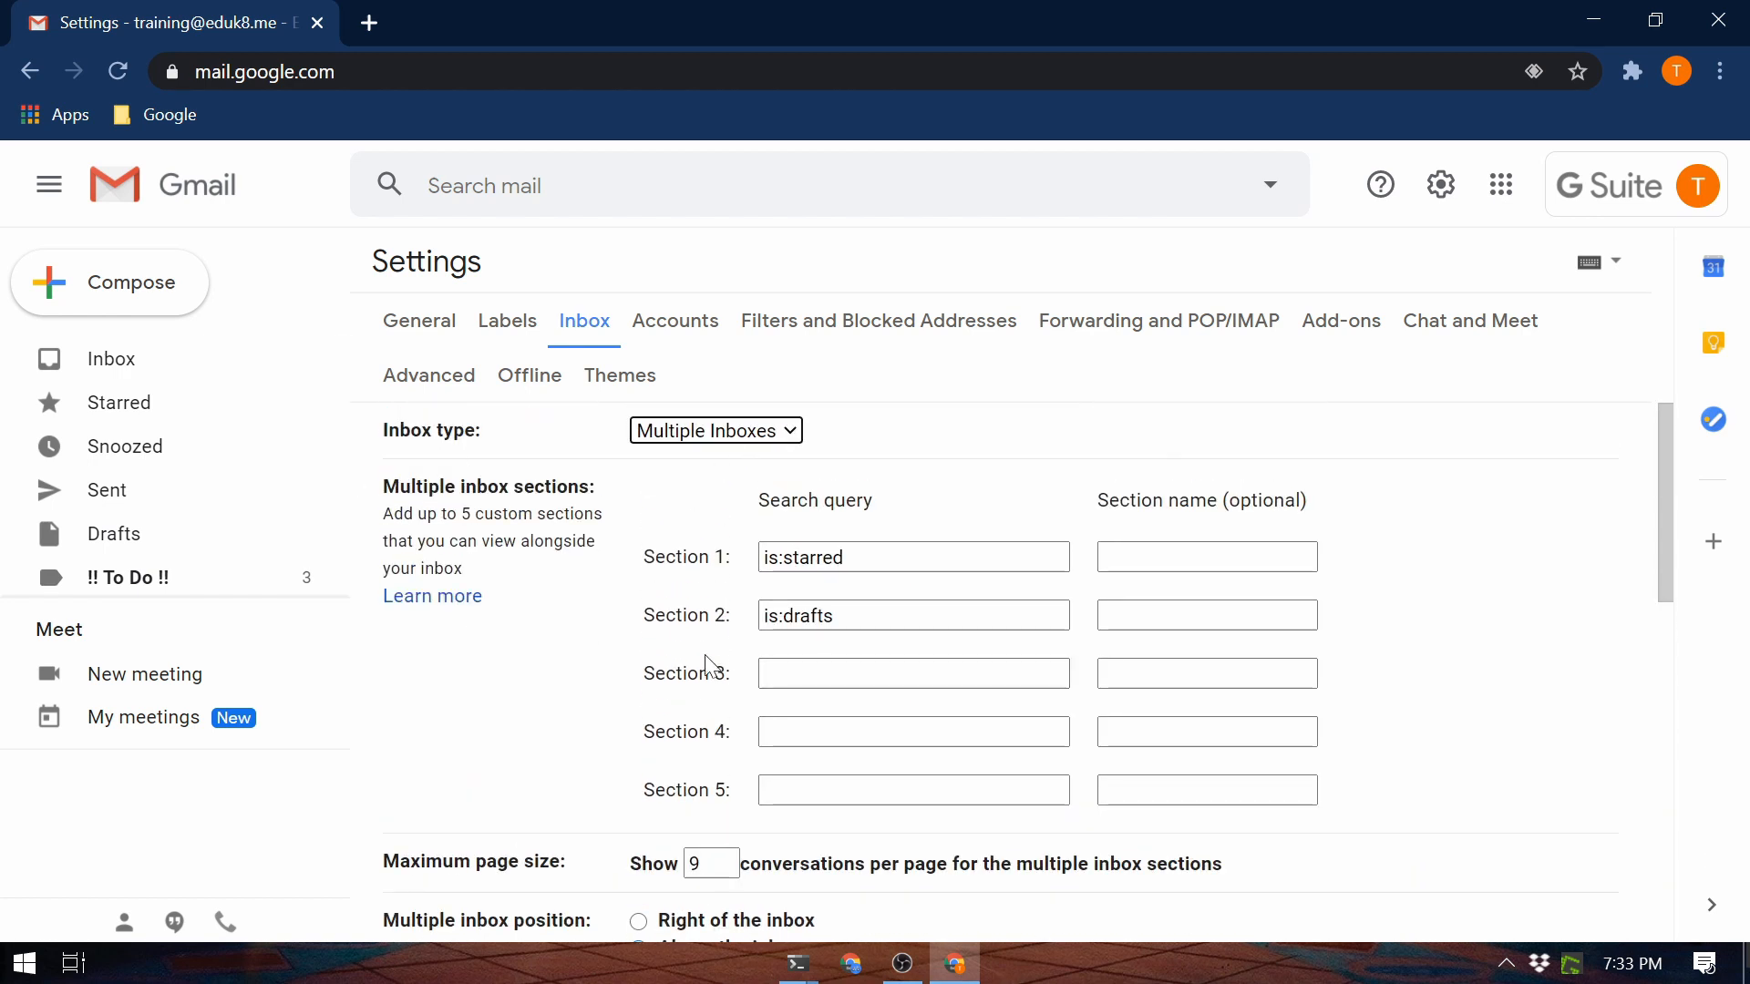
scroll(707, 670, "down", 10)
left_click(953, 799)
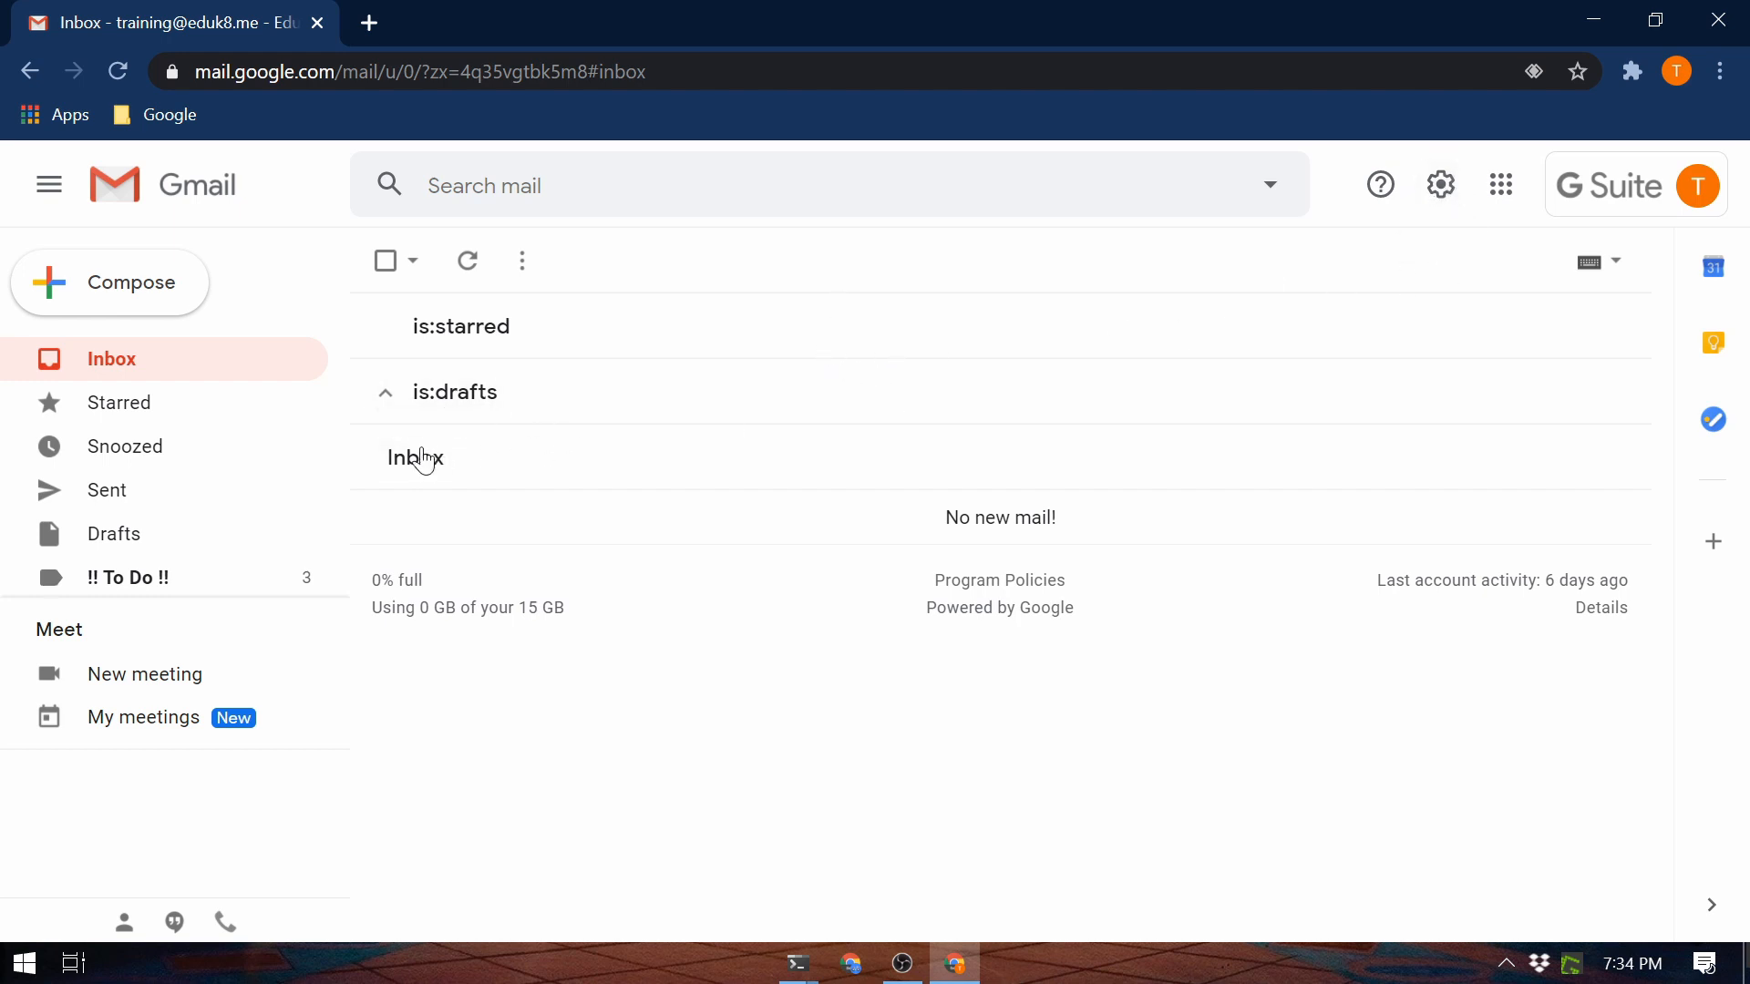
Step: Set the multiple inbox position to Below the inbox in the inbox settings and save the changes
left_click(1441, 185)
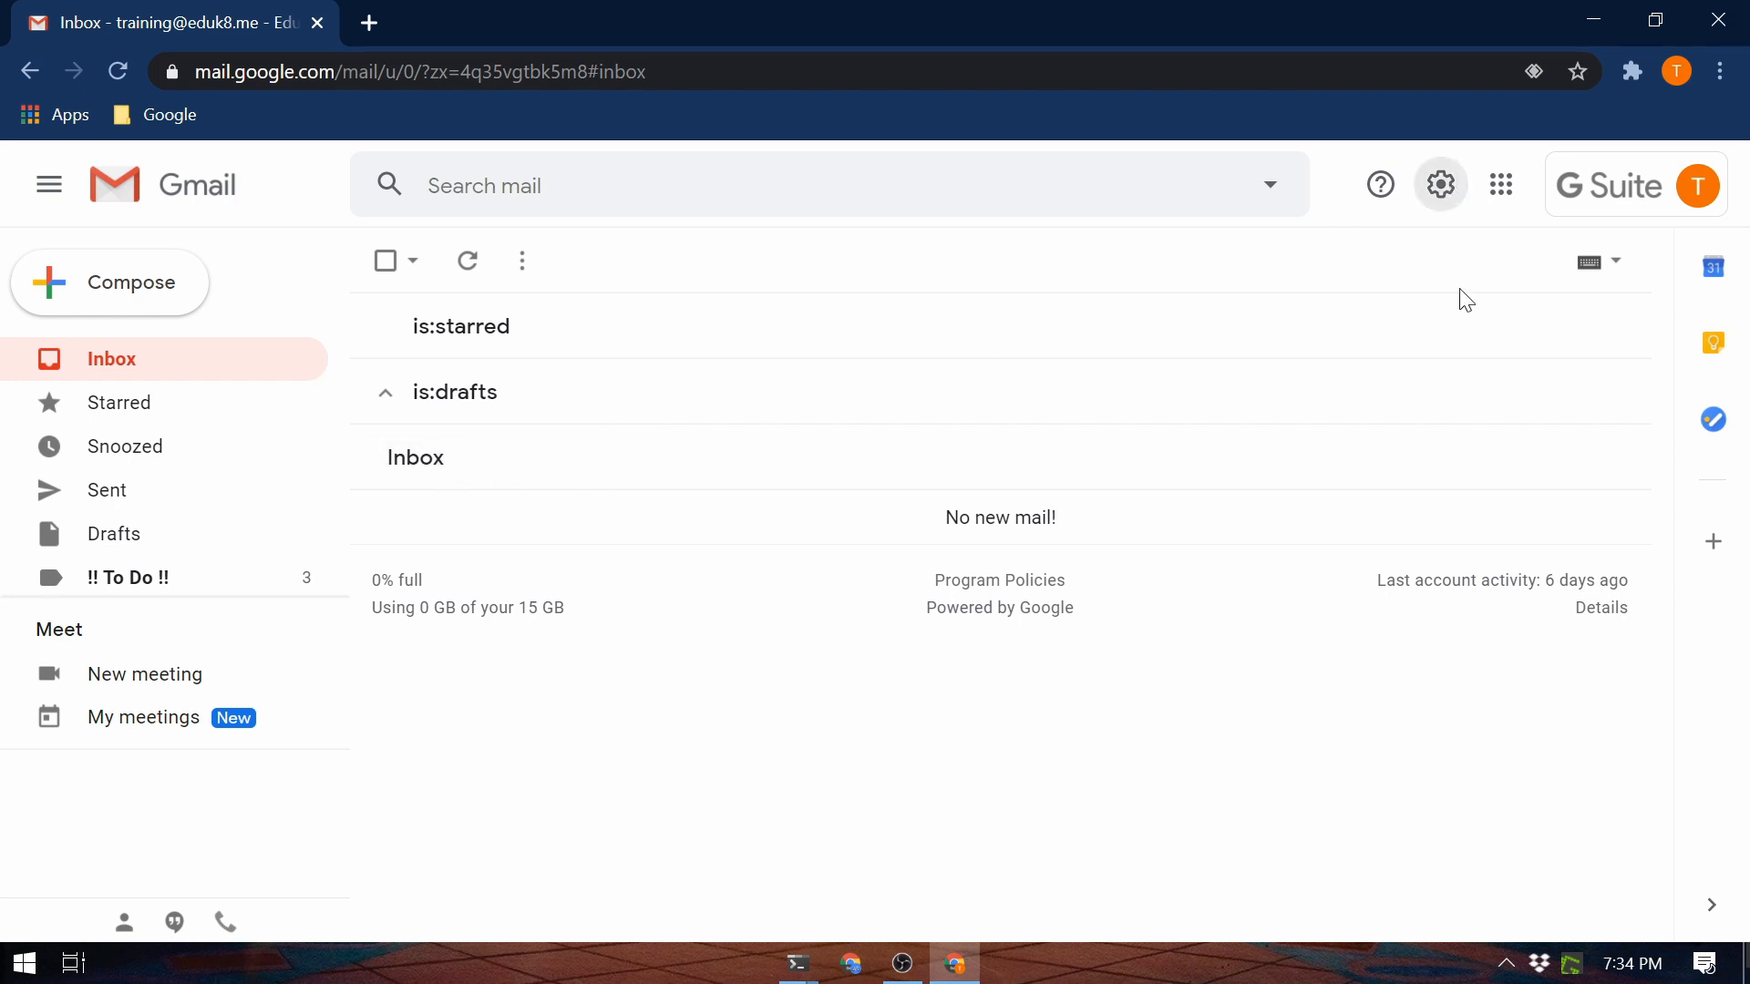
left_click(1413, 344)
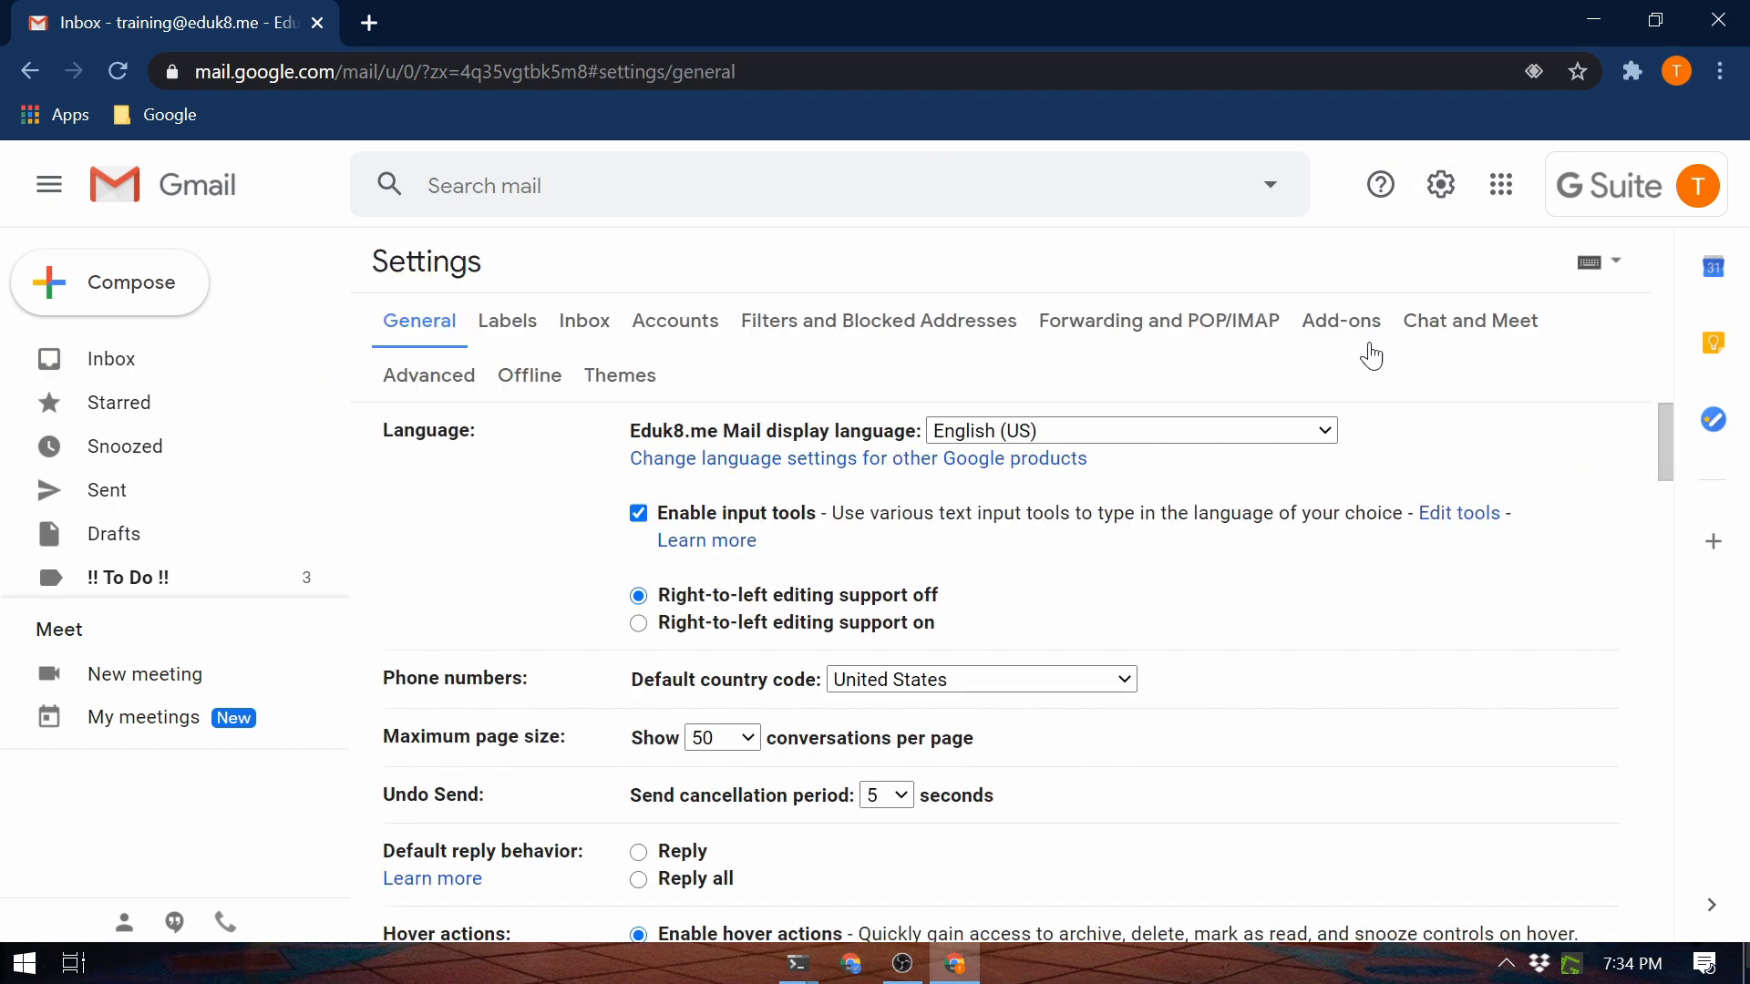
left_click(586, 341)
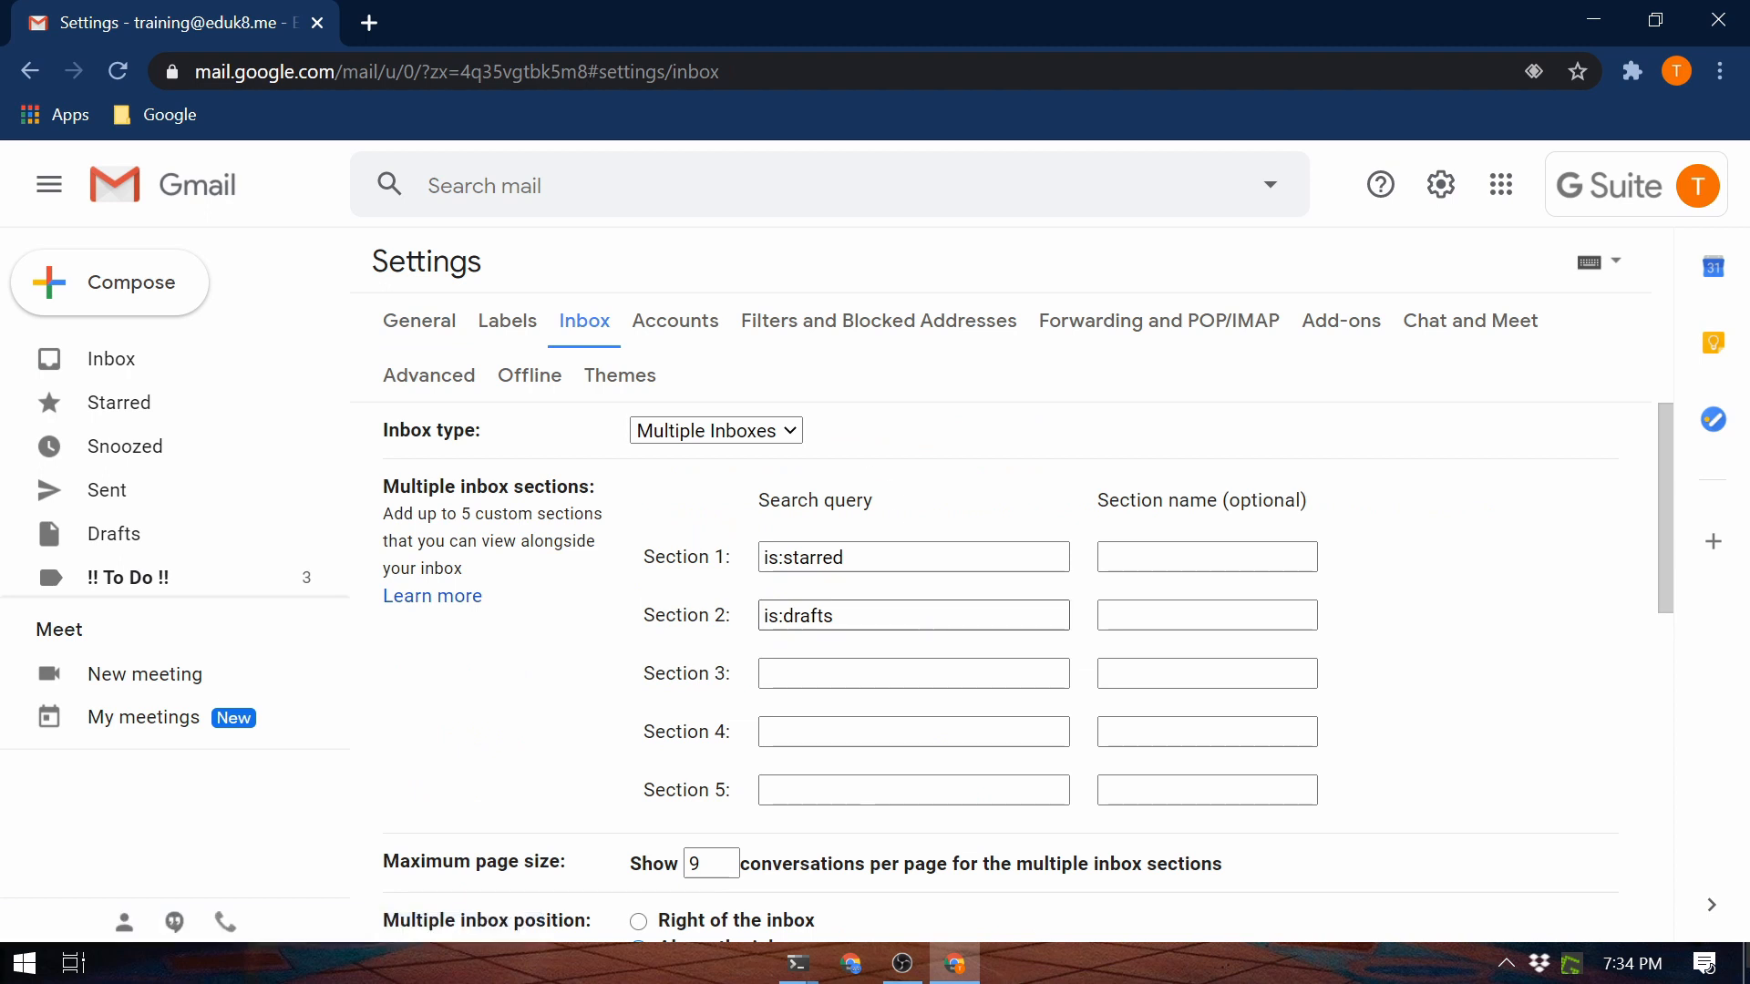
scroll(811, 752, "down", 3)
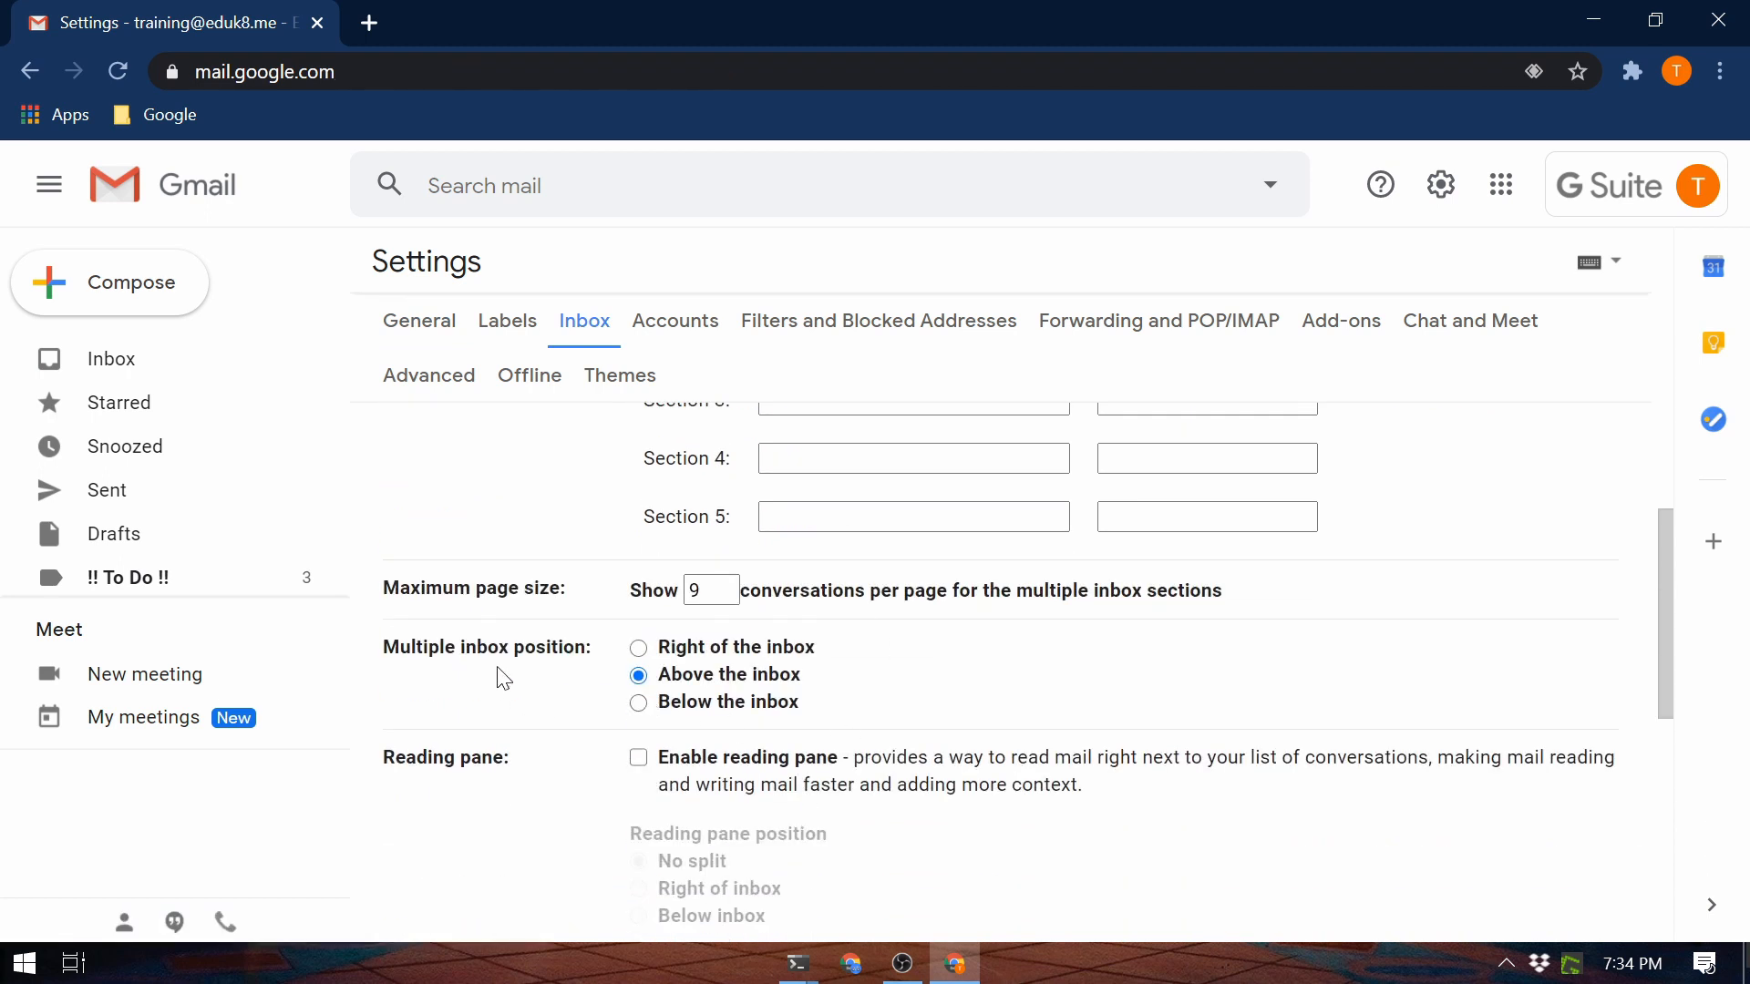
scroll(754, 559, "up", 3)
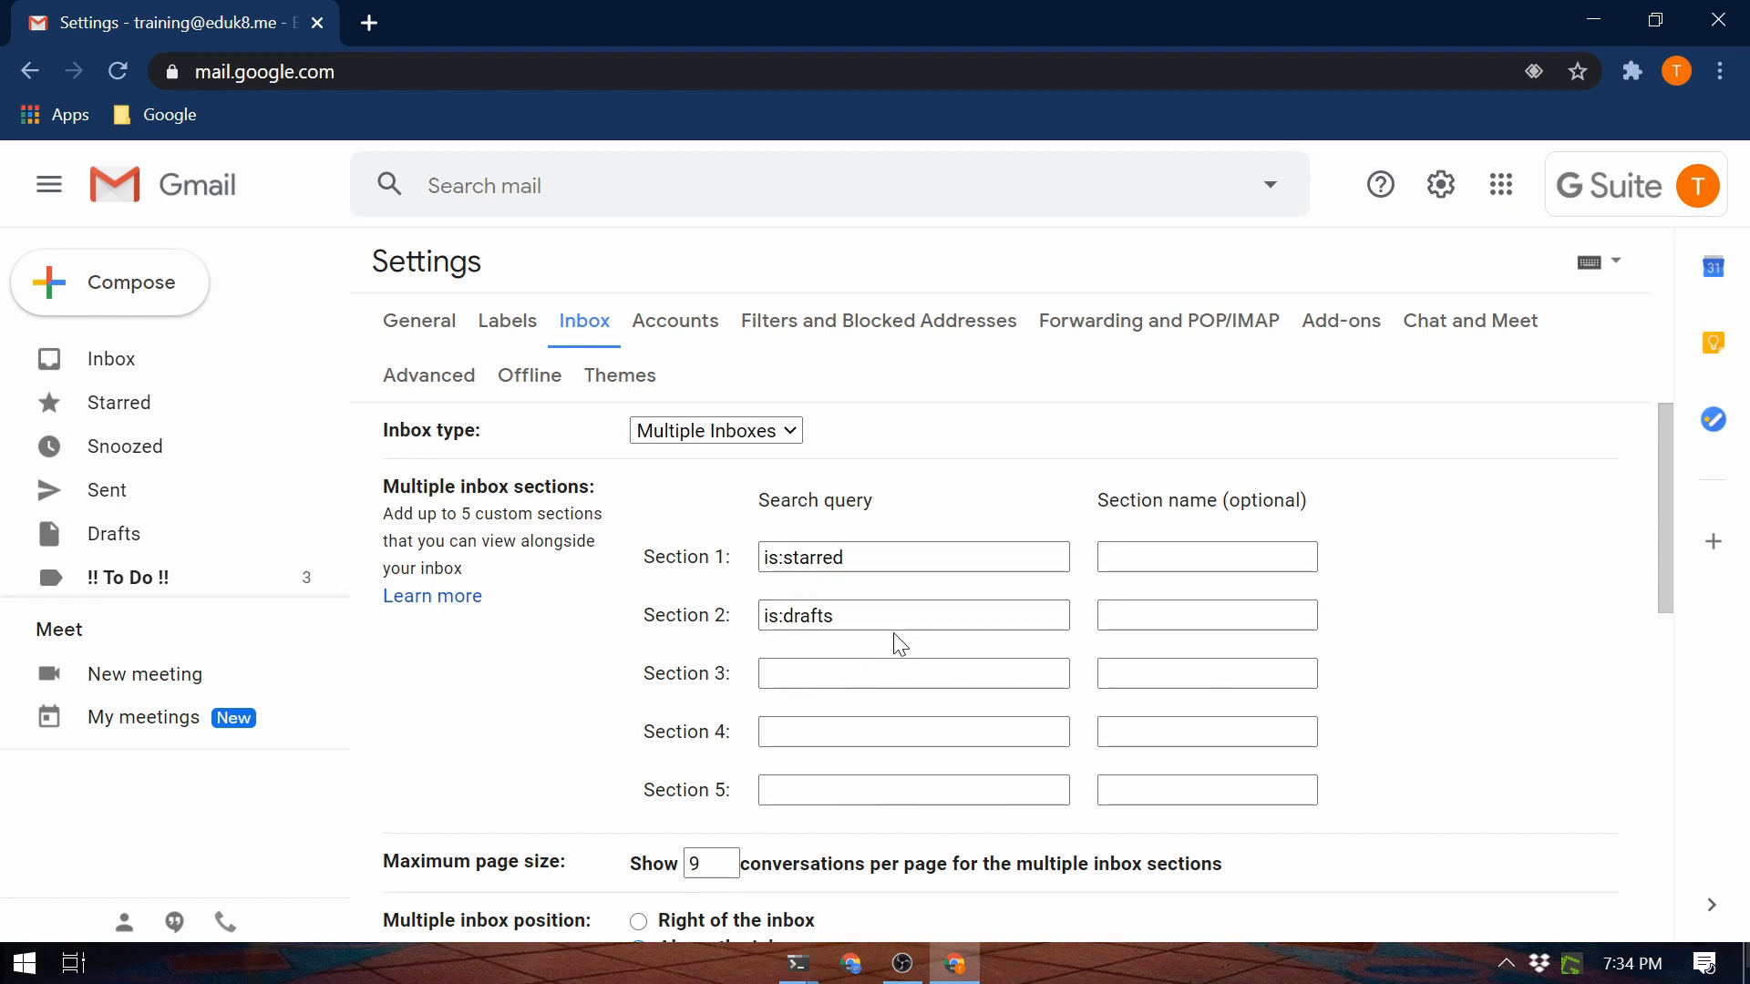
scroll(820, 656, "down", 3)
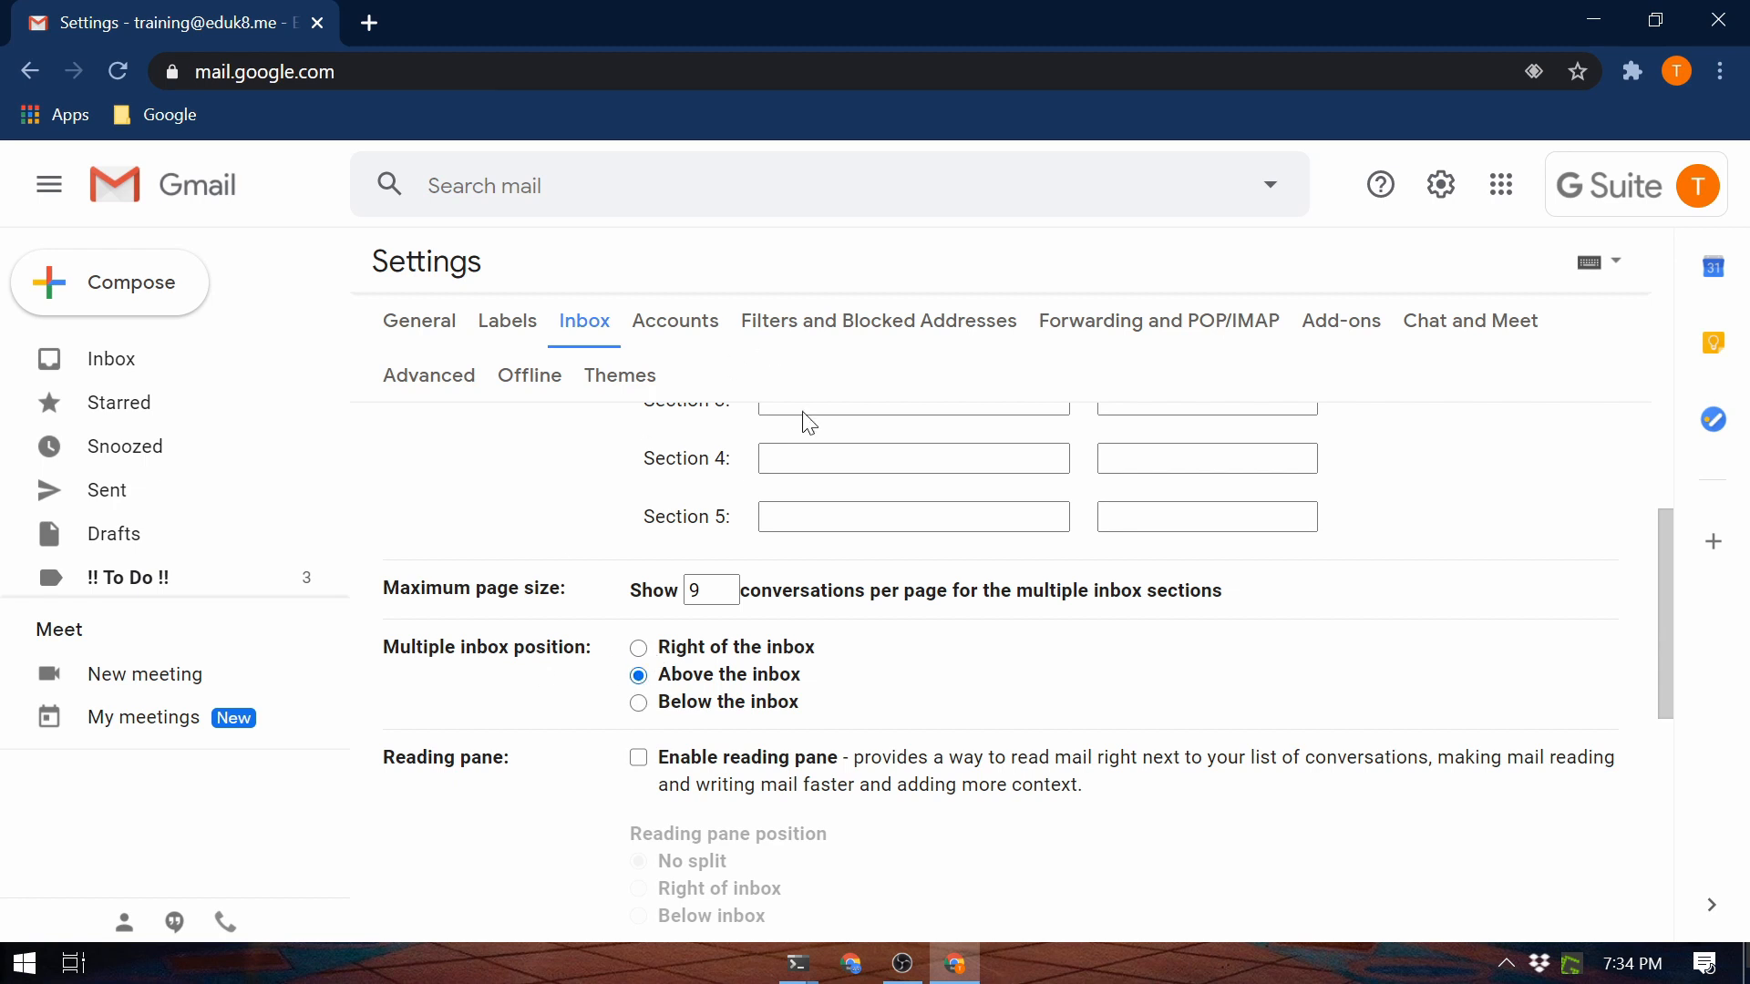
scroll(806, 421, "up", 3)
scroll(820, 638, "down", 3)
left_click(638, 703)
scroll(905, 756, "down", 6)
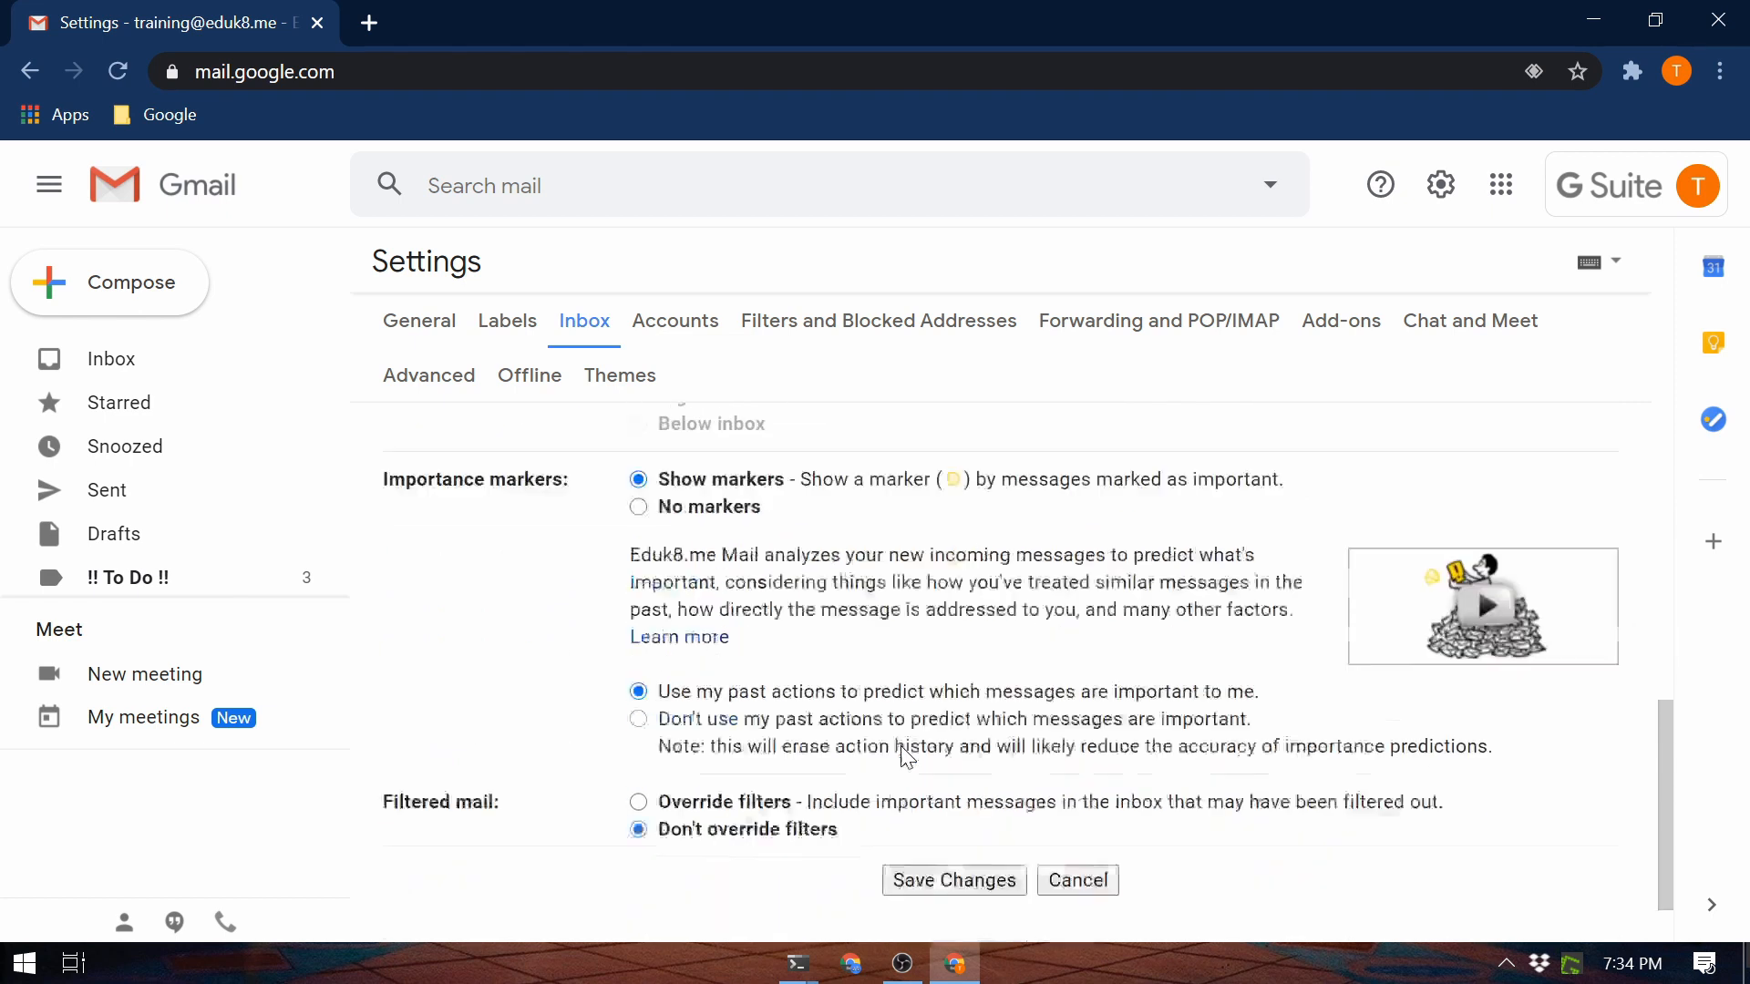
left_click(932, 798)
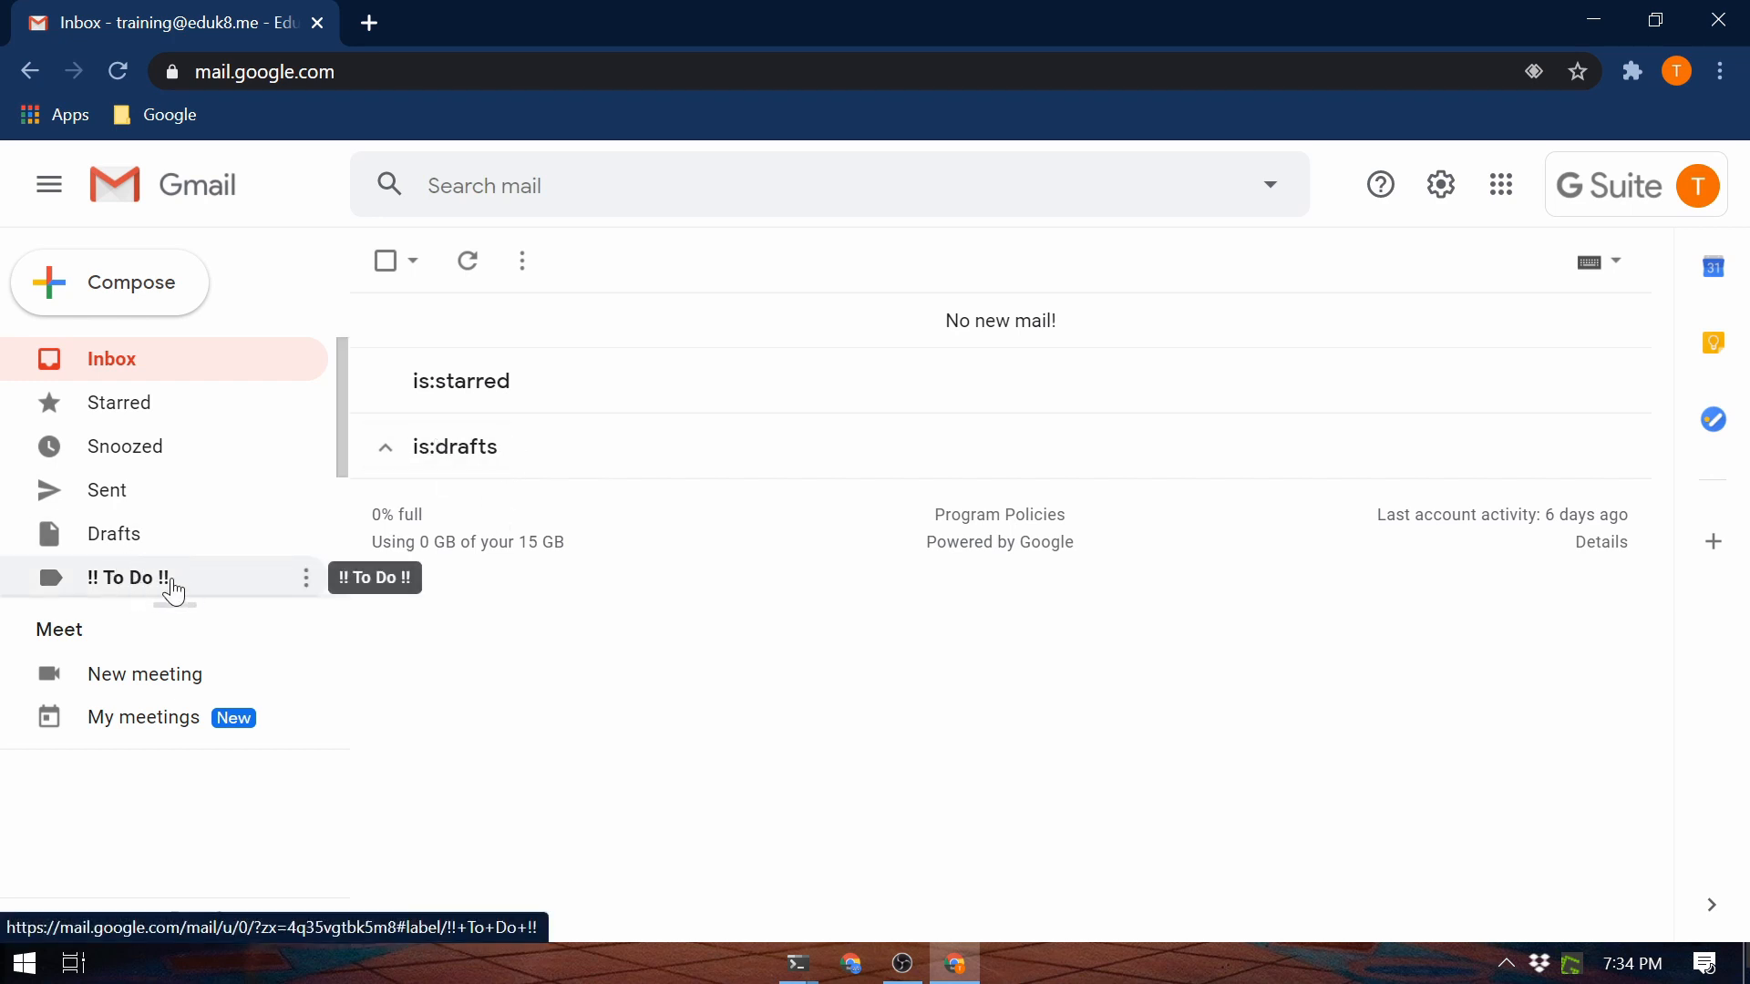
Step: Show the conversations under the "!! To Do !!" label and copy the query "label:!!-to-do-!!" from the mail search
left_click(135, 583)
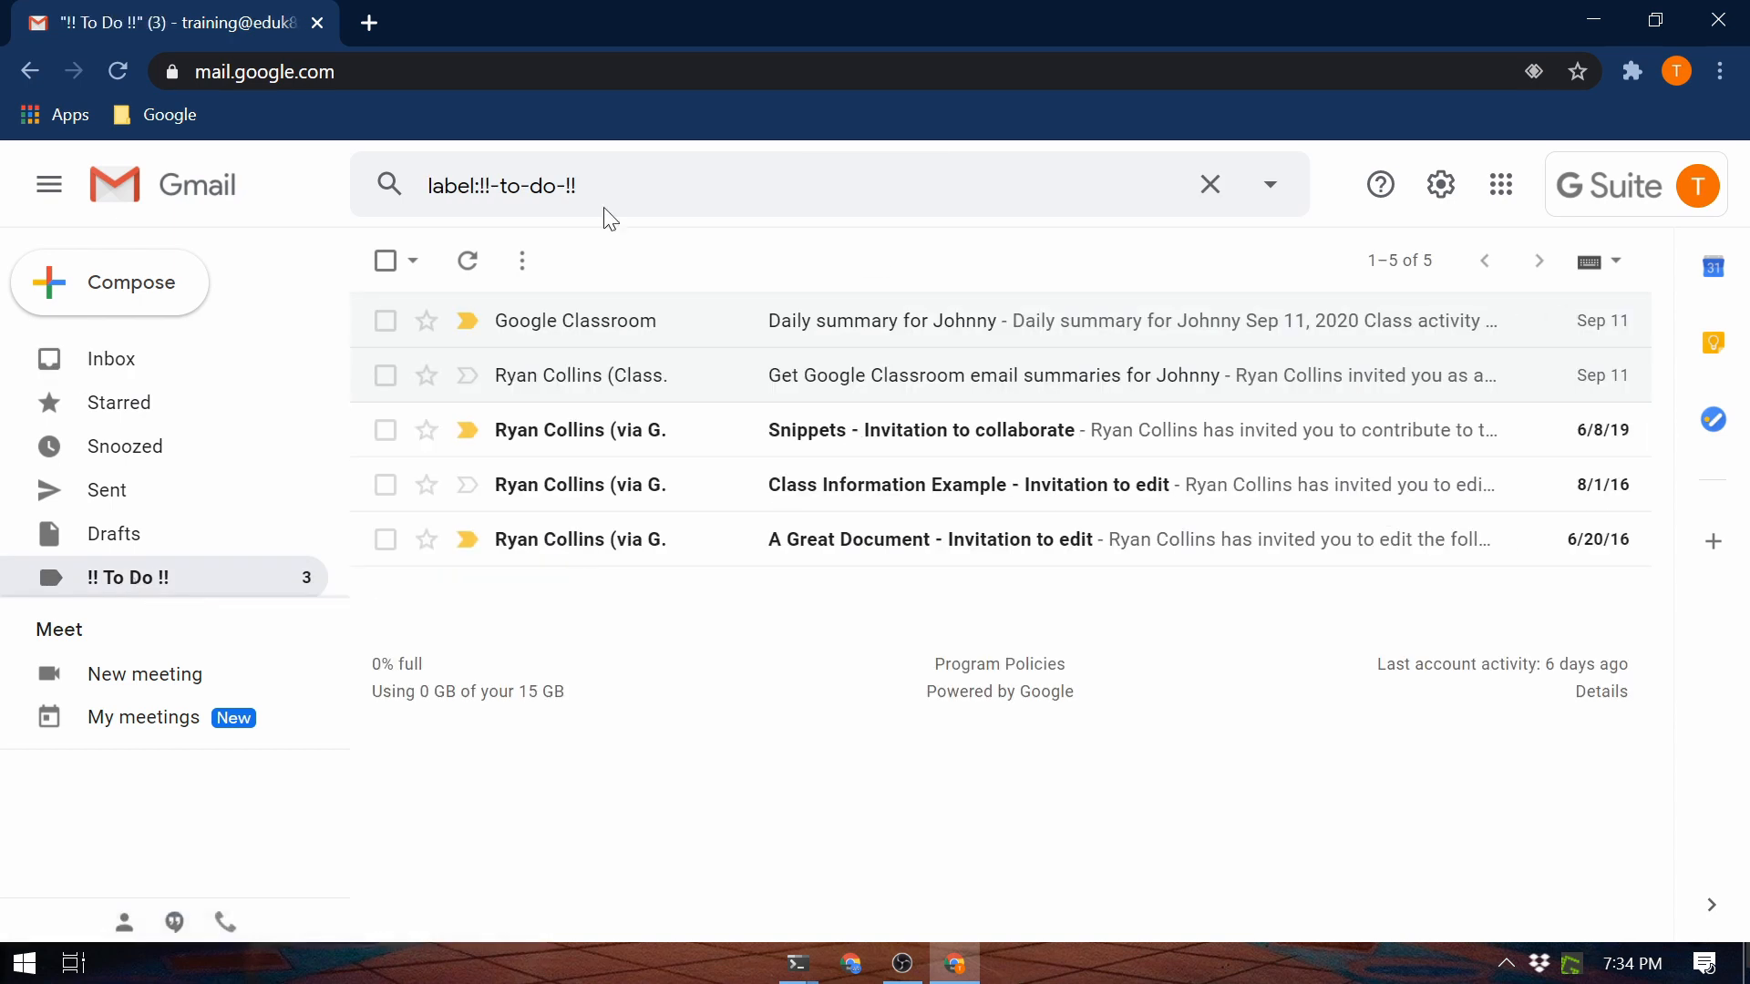
left_click(580, 185)
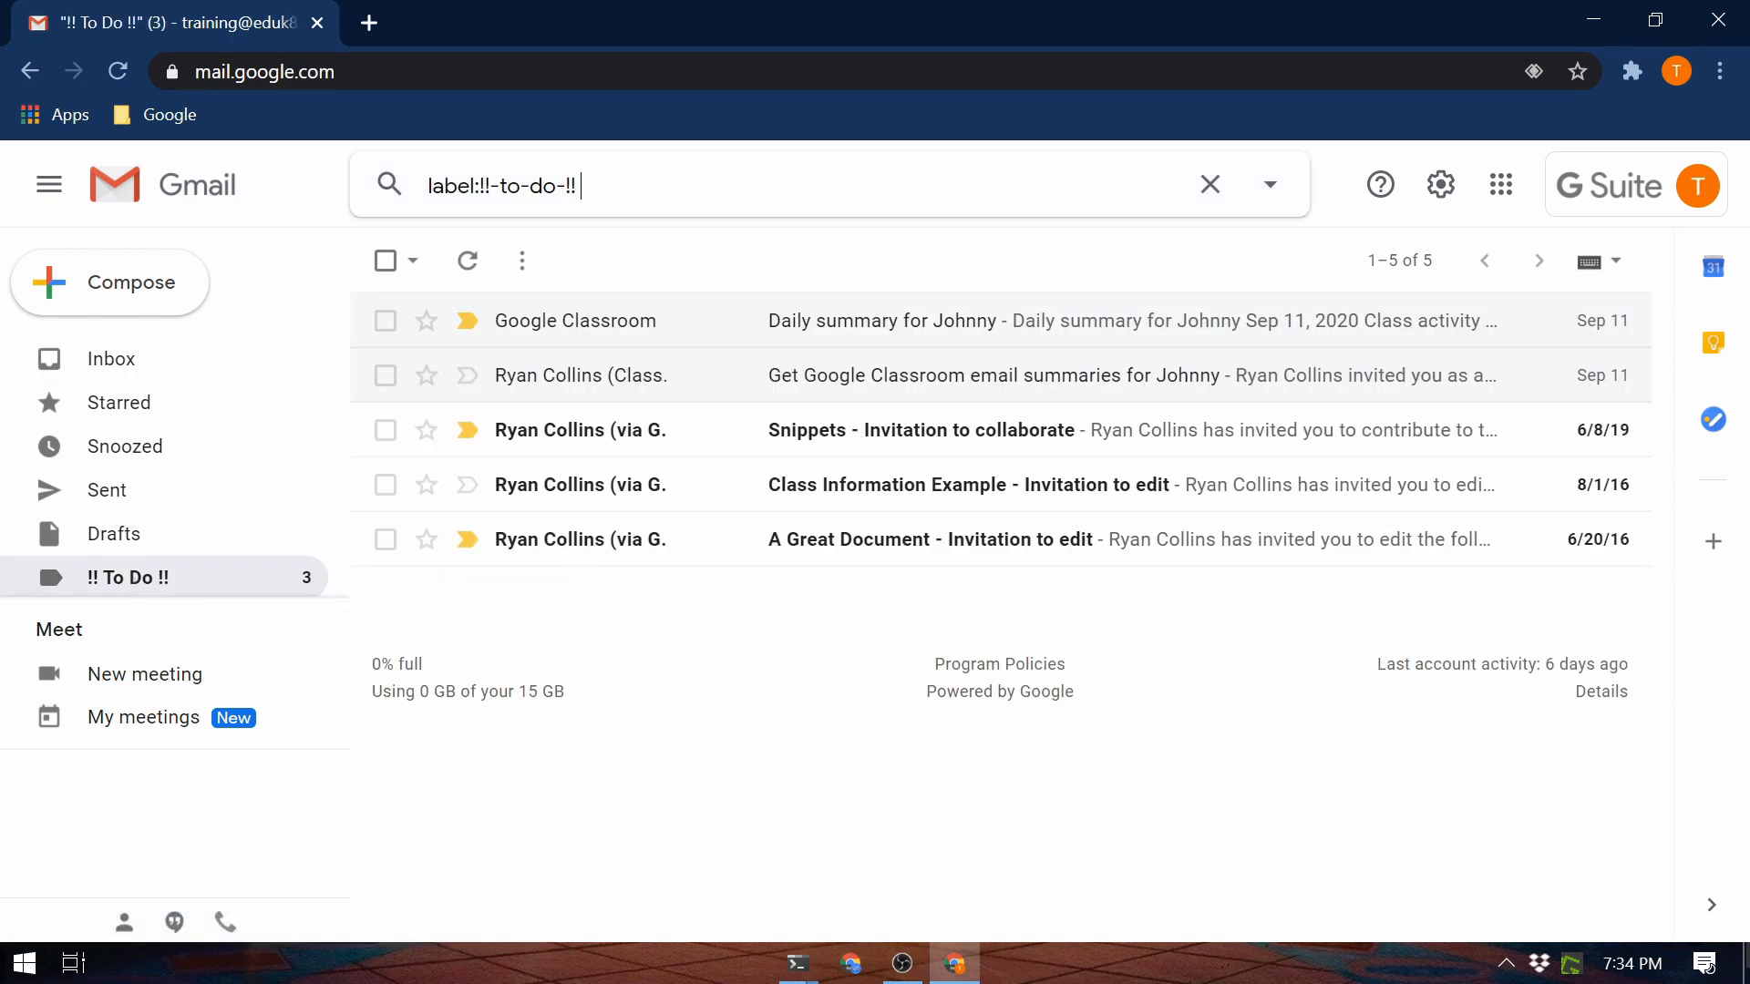
left_click_drag(580, 185, 380, 183)
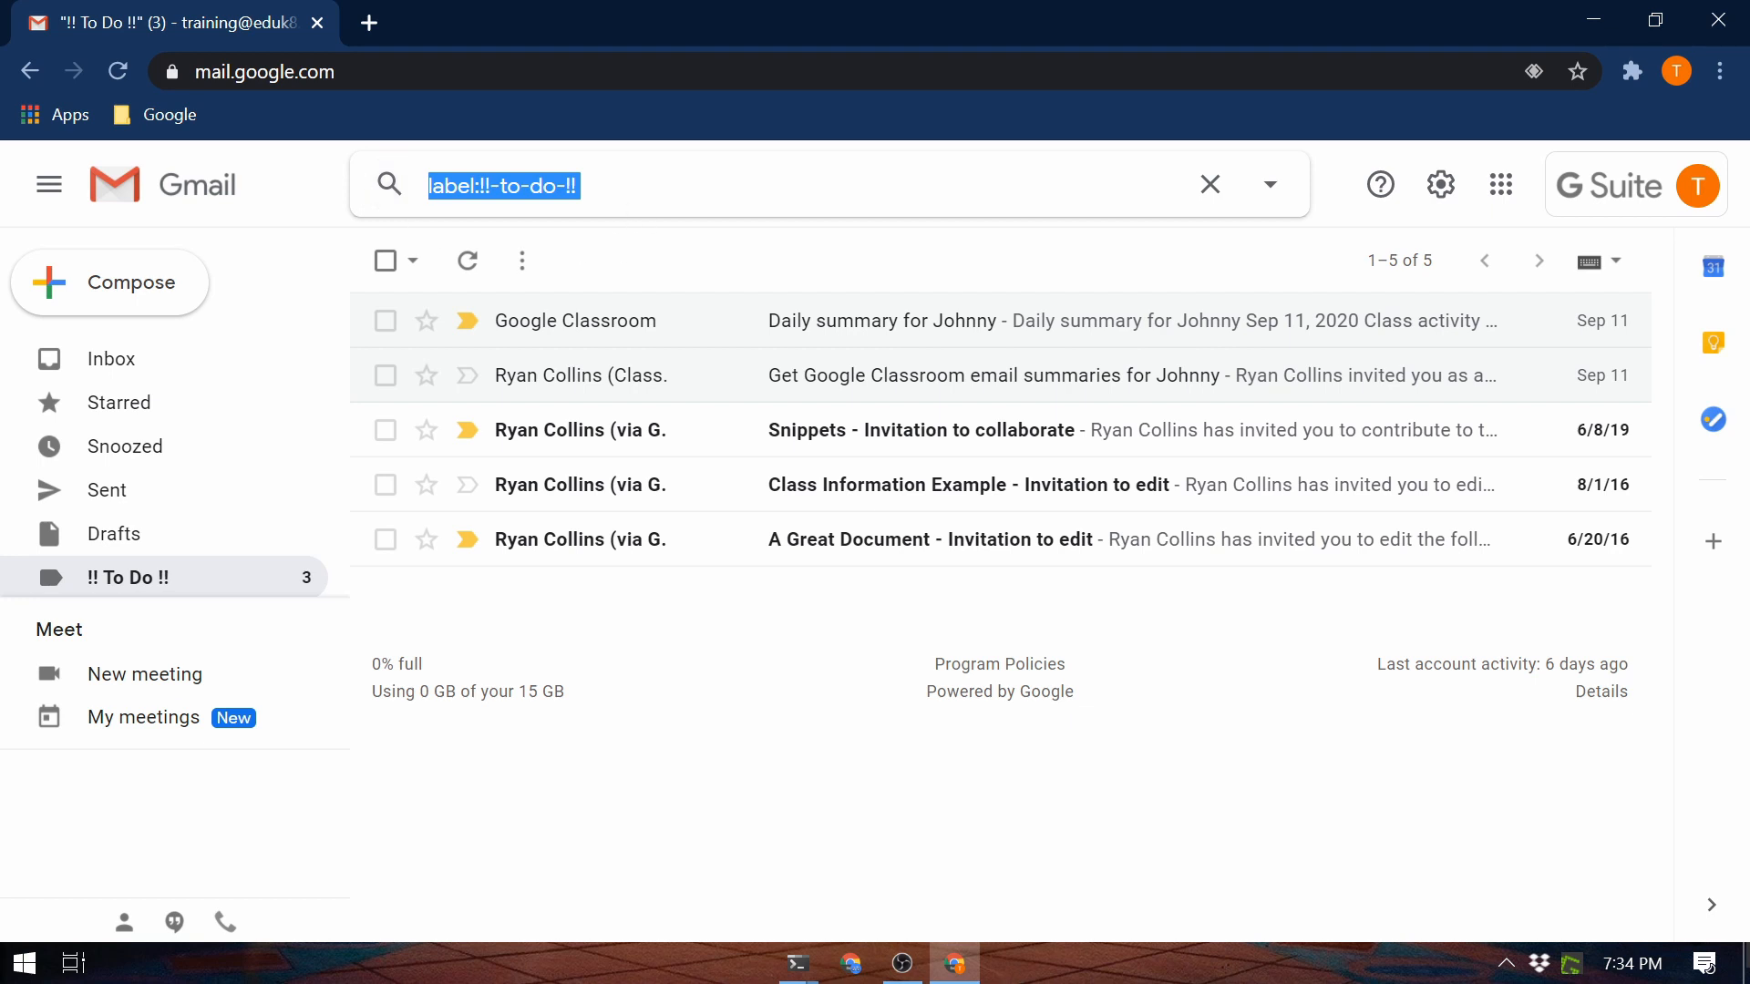
right_click(549, 188)
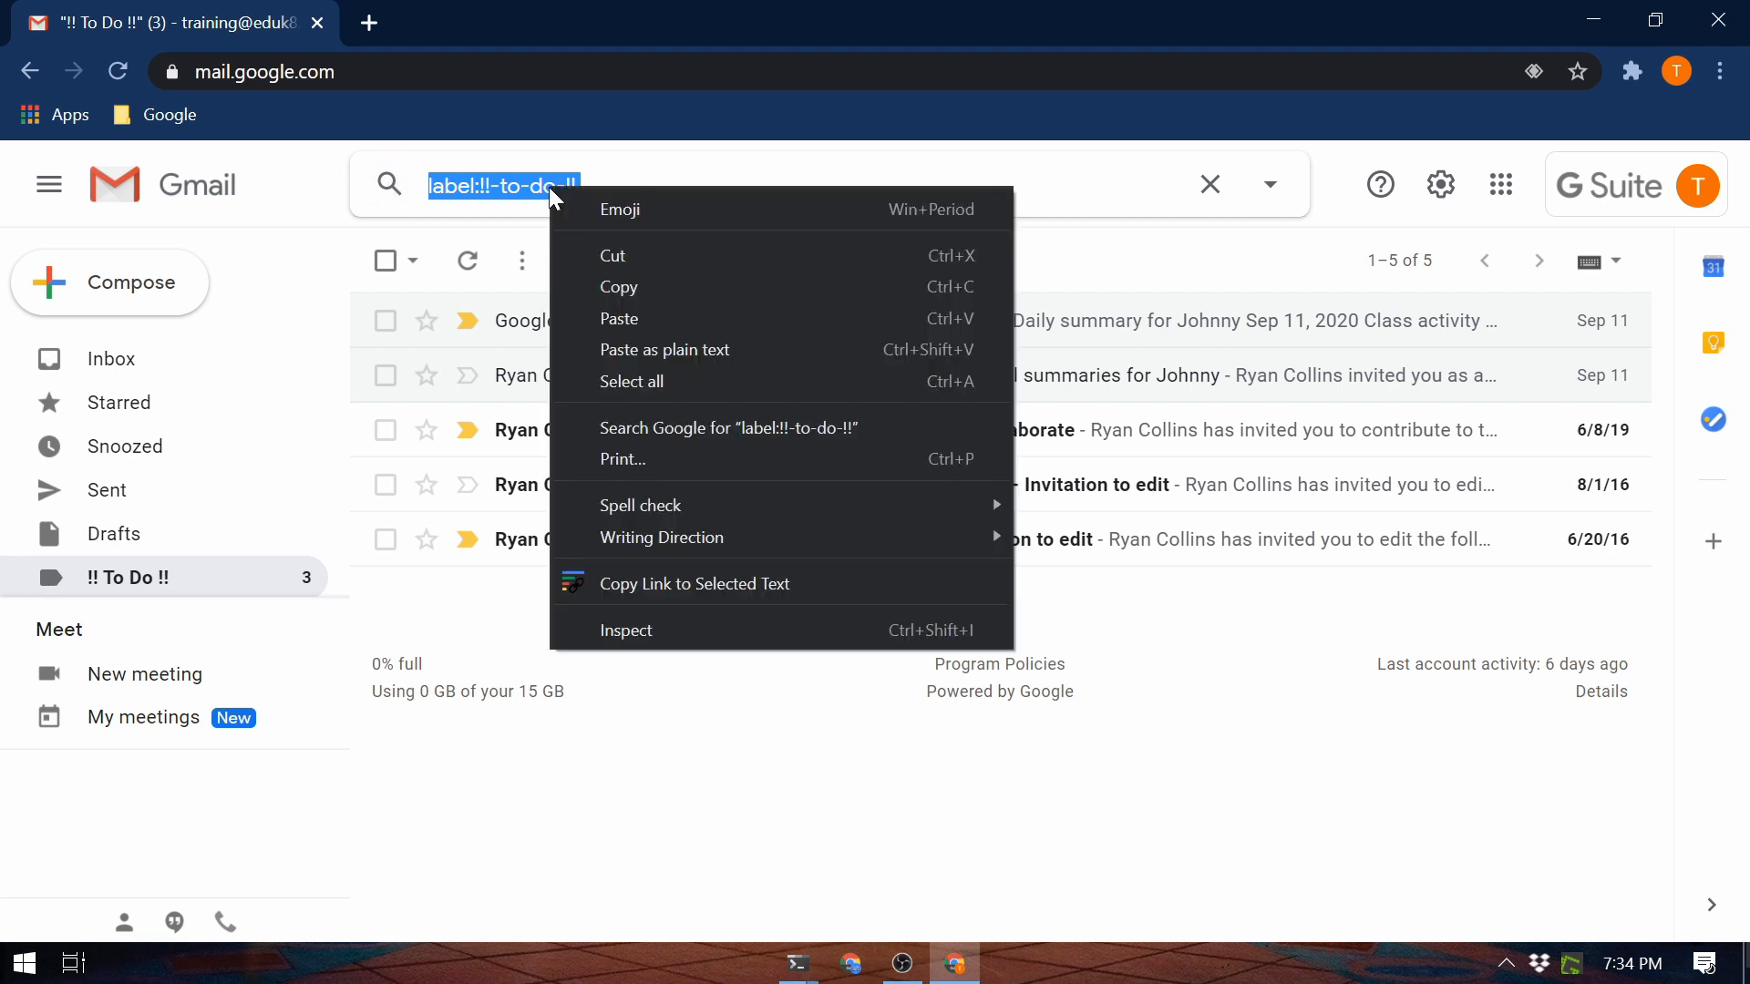
left_click(627, 276)
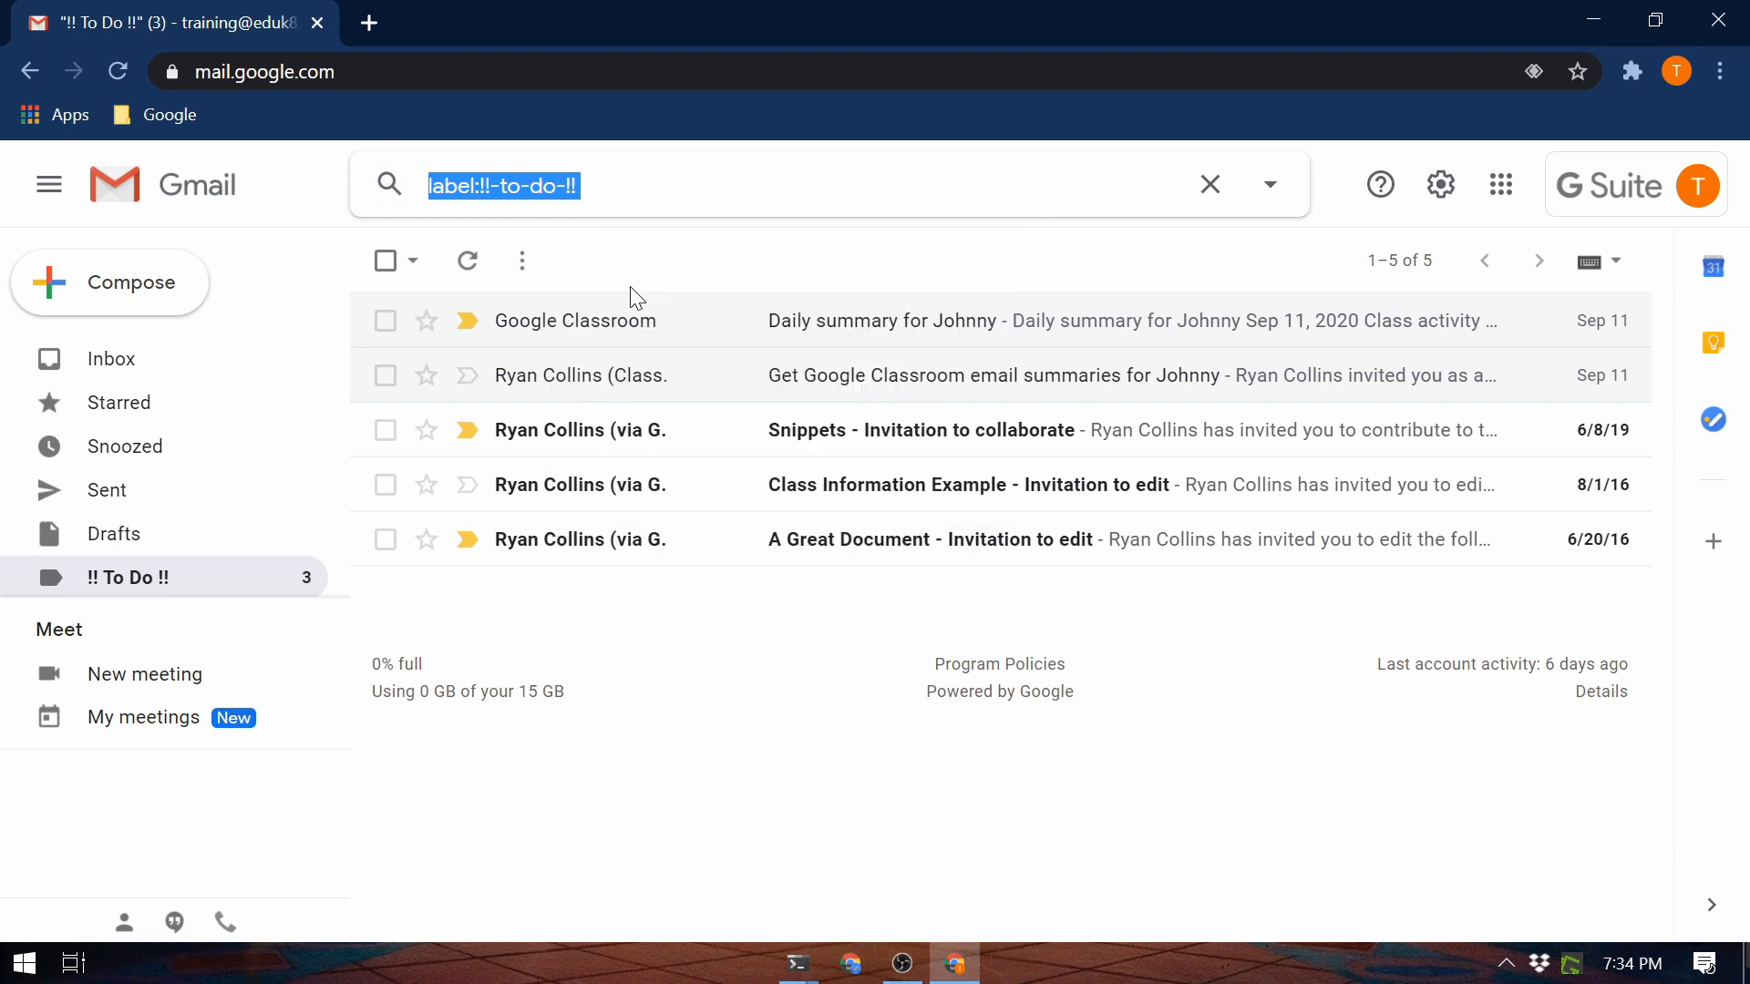
Step: In the inbox settings, replace the Section 1 search query with the copied "label:!!-to-do-!!" and clear the Section 2 query
left_click(1438, 196)
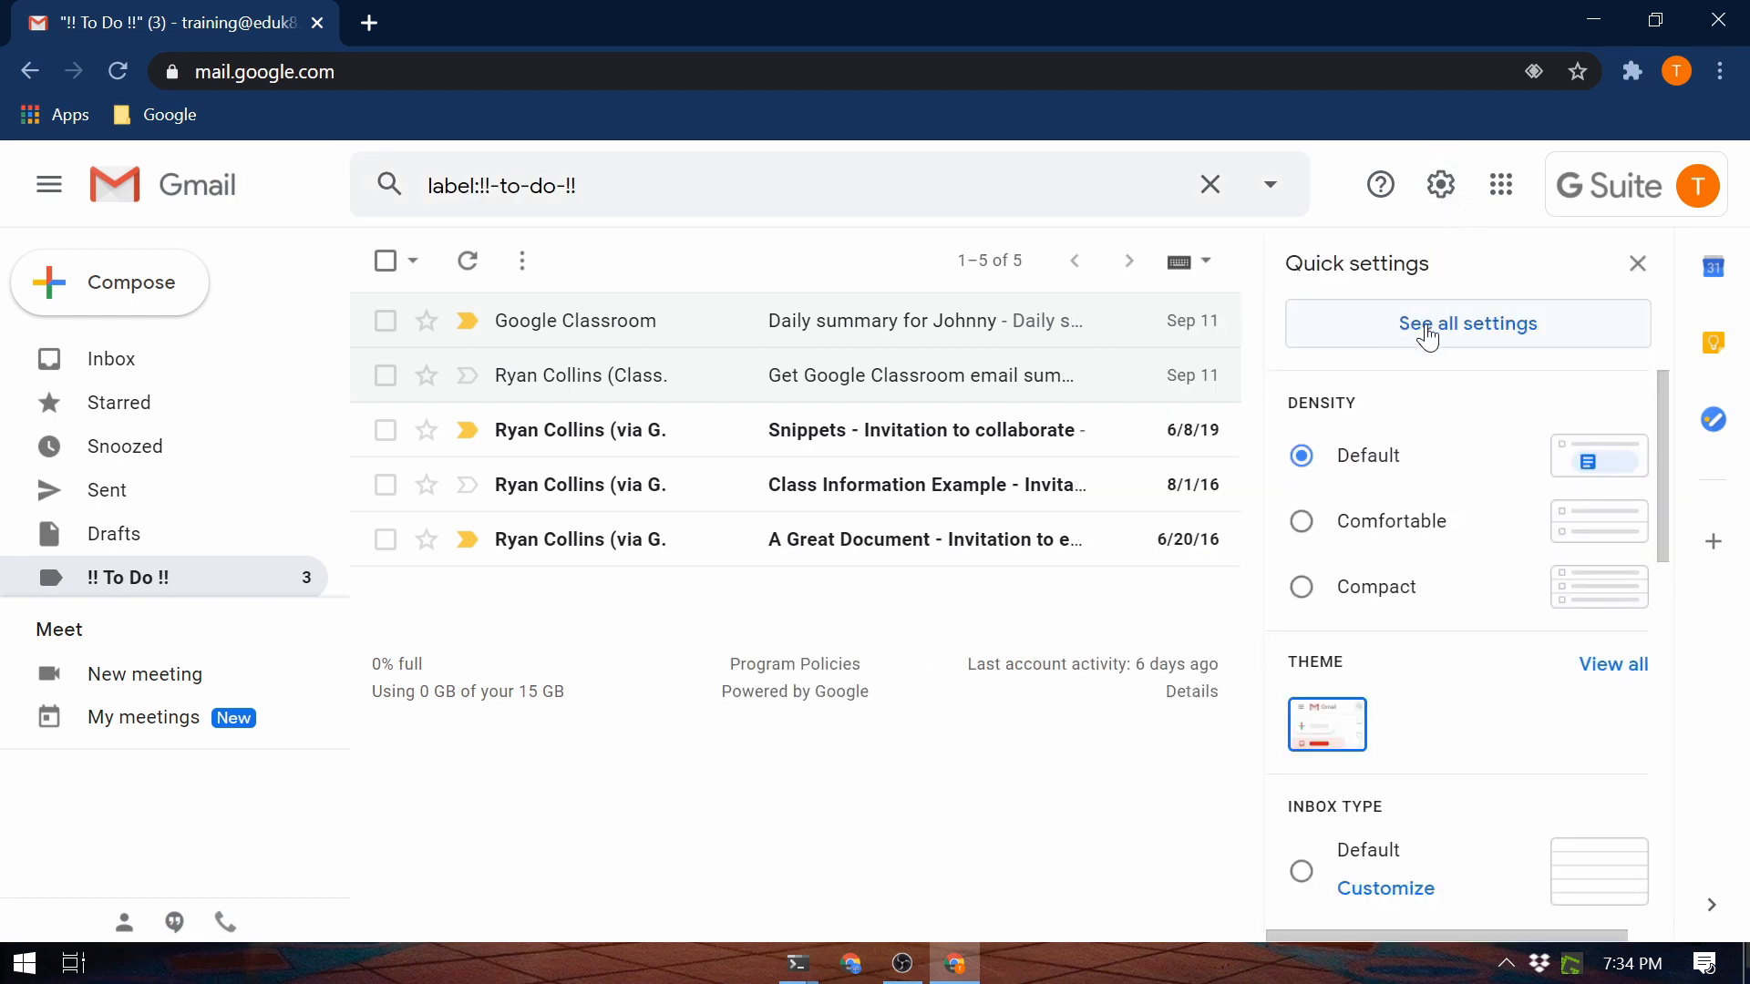
left_click(1472, 335)
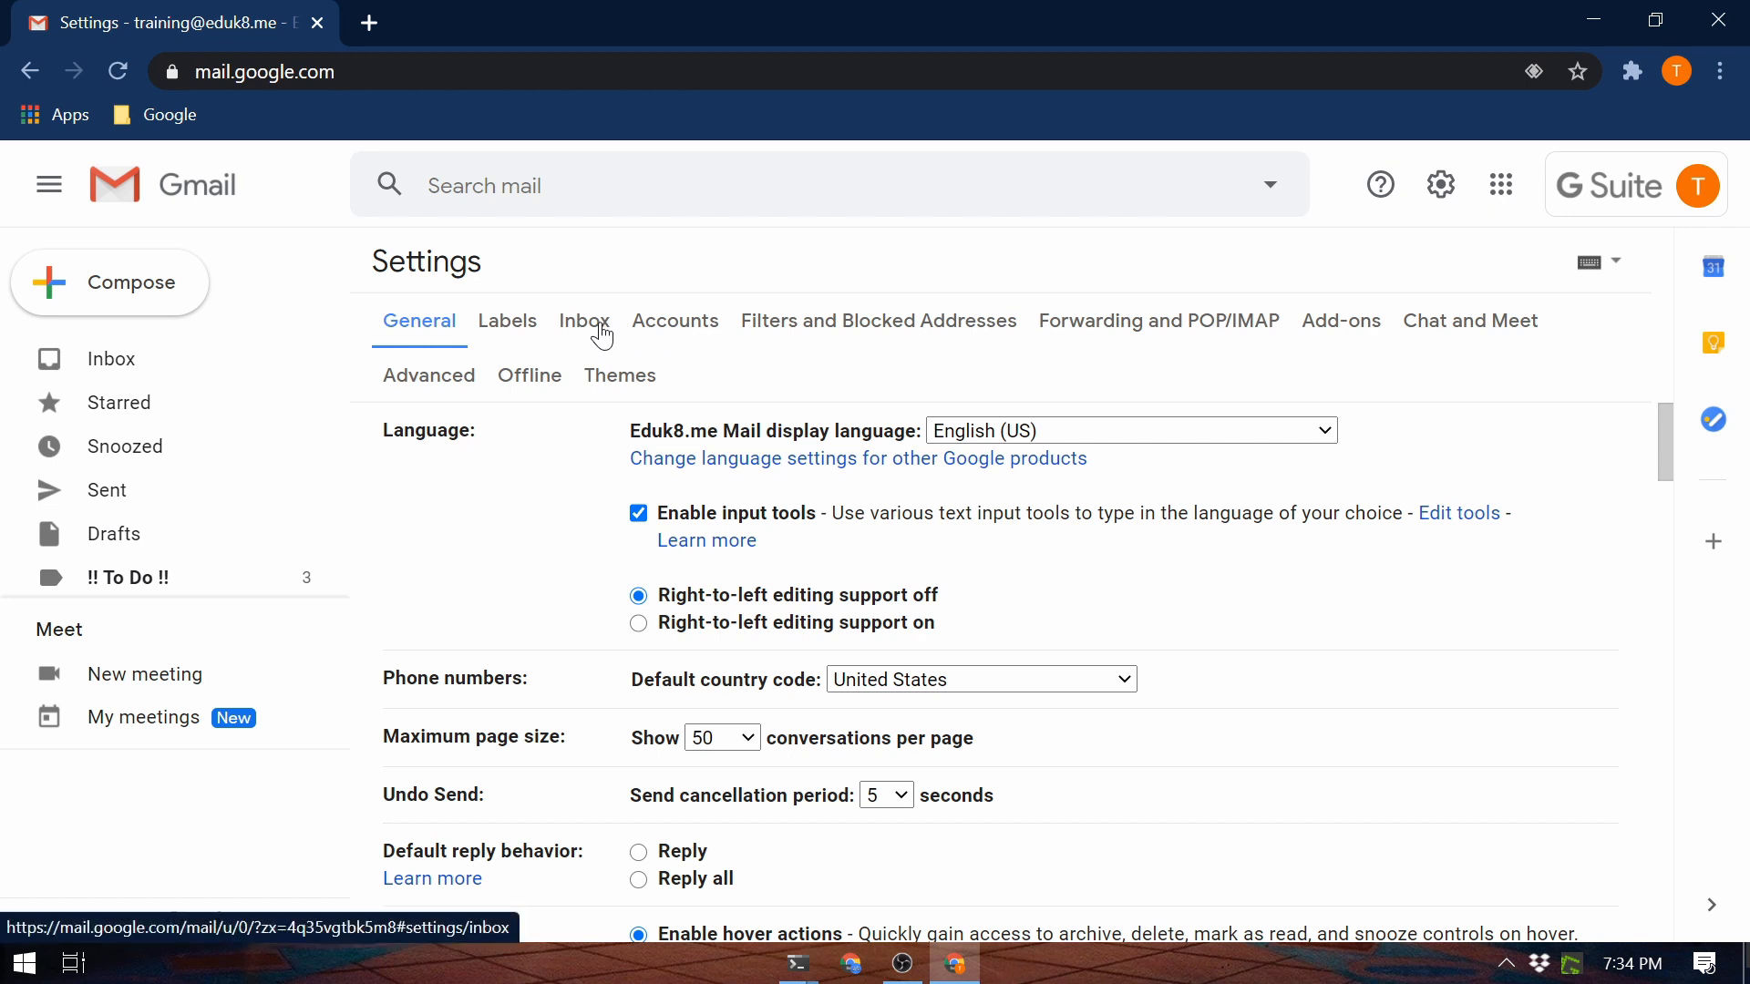
left_click(602, 337)
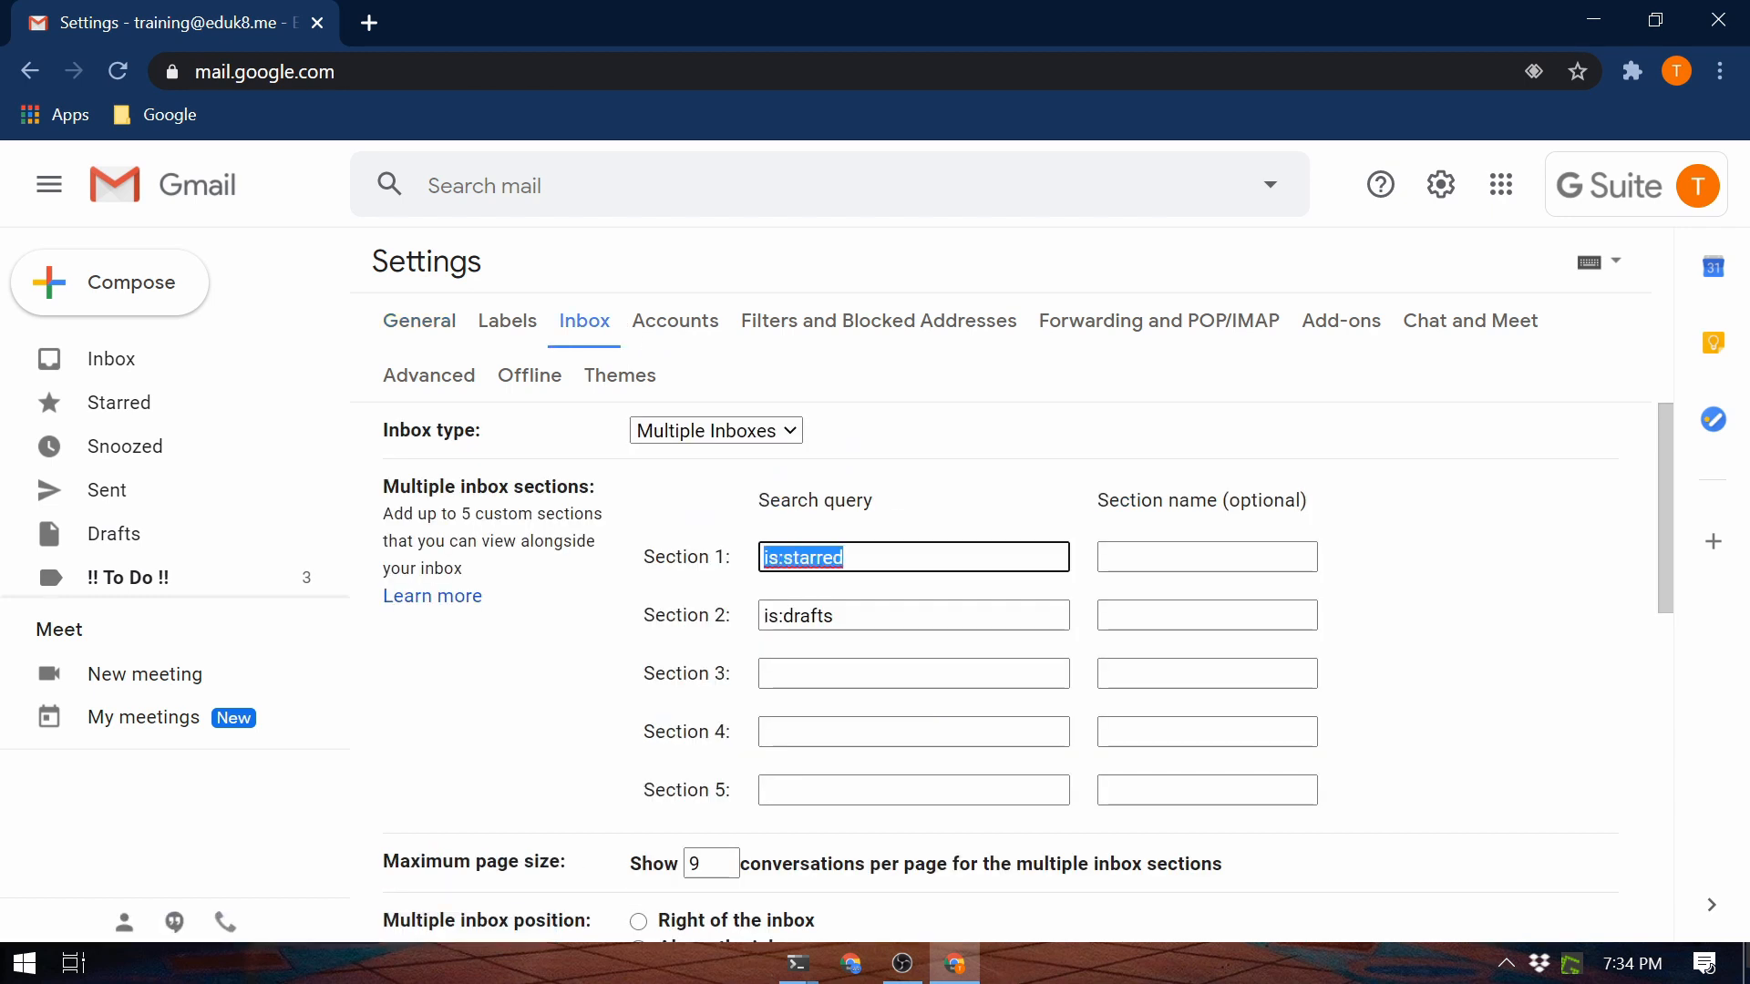
key("ctrl+v")
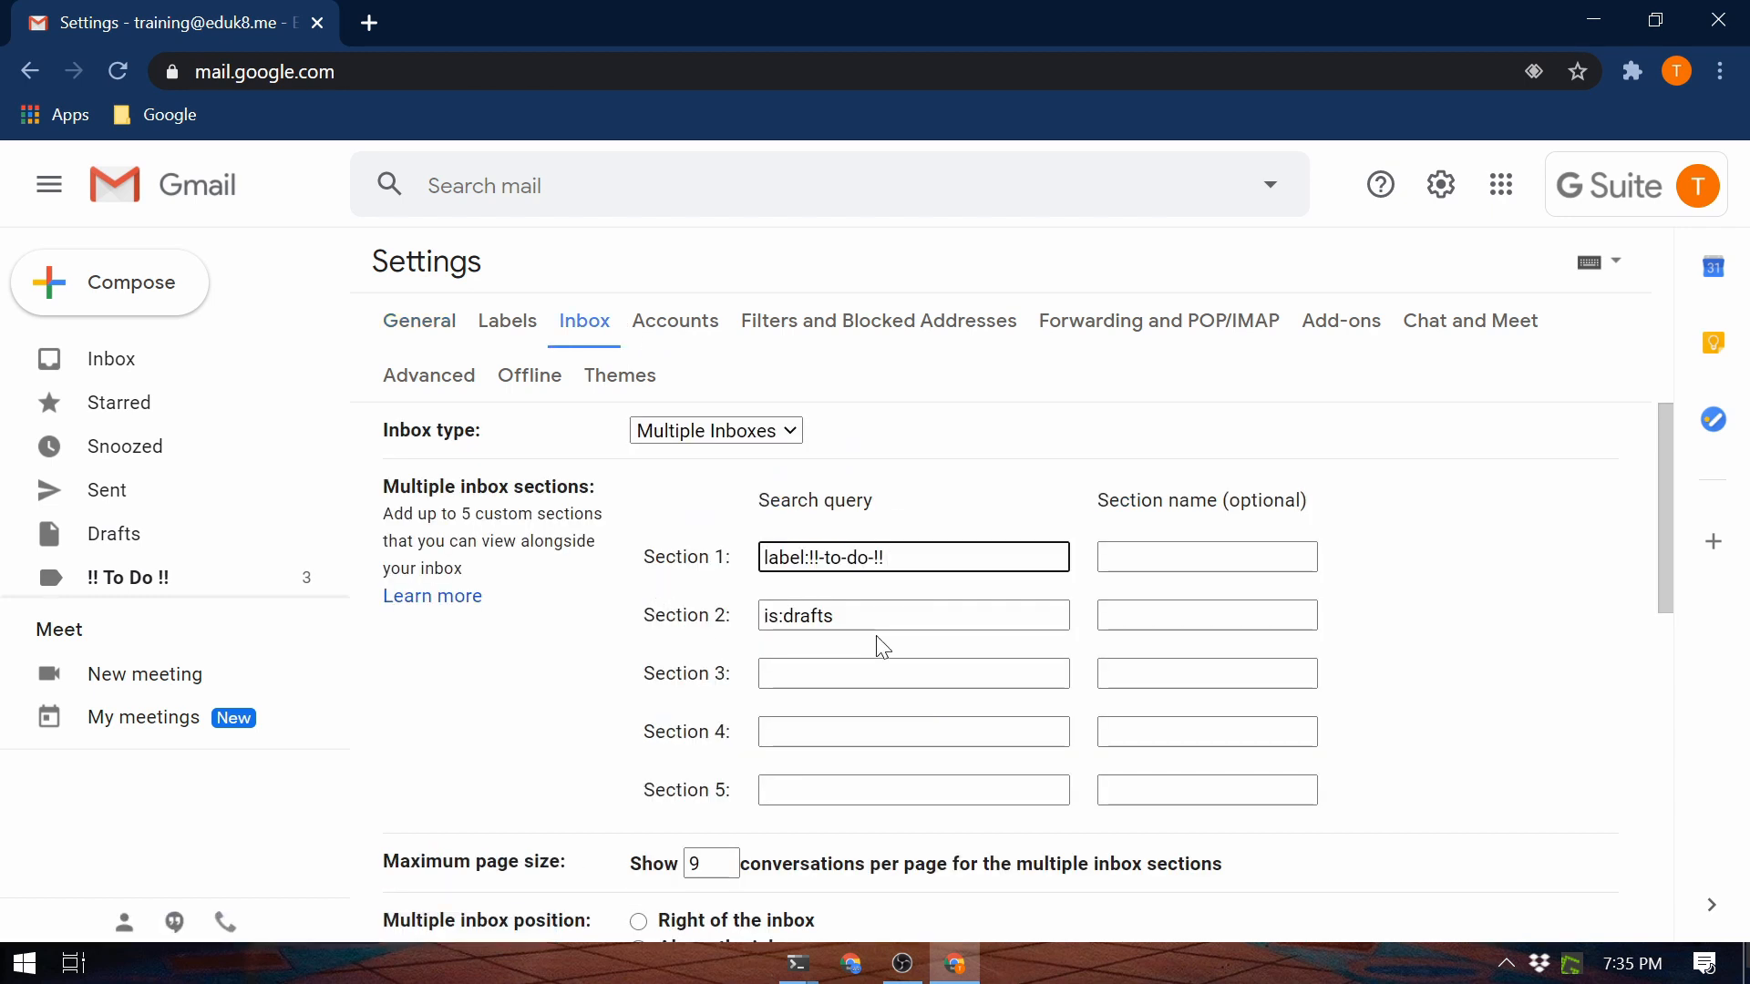
key("Tab")
key("BackSpace")
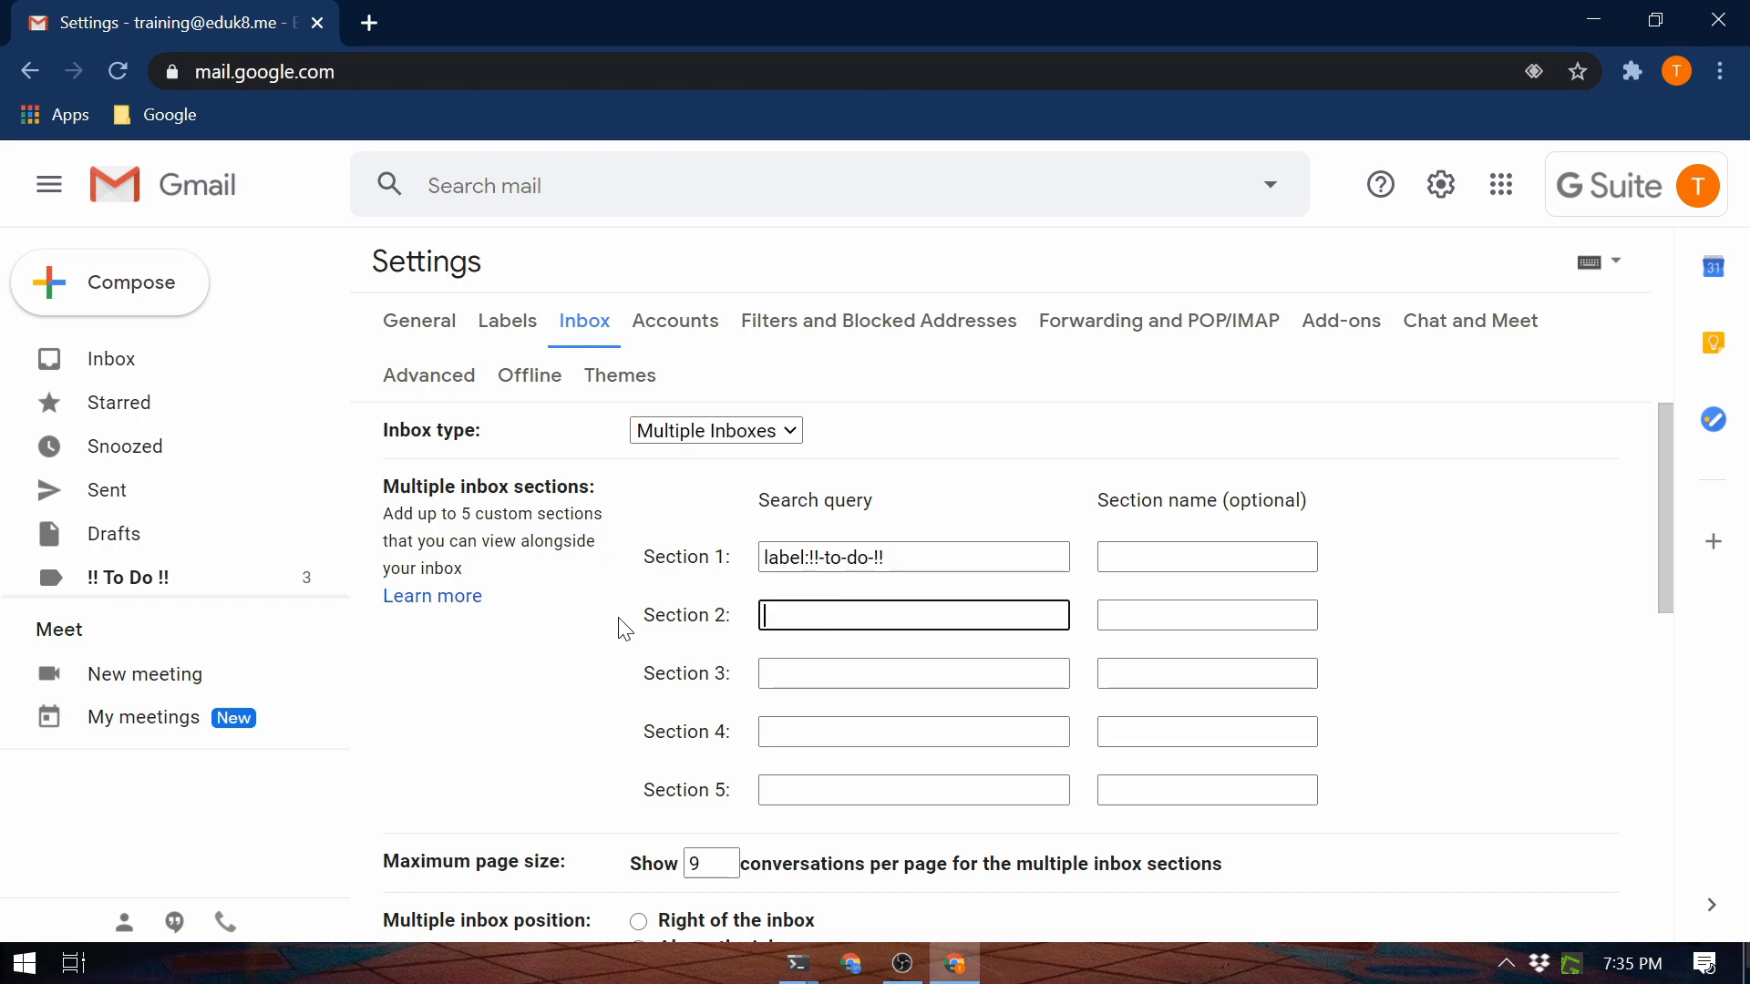
left_click(1516, 702)
Step: Set the maximum page size for the multiple inbox sections to 20 conversations, save the changes, and return to the inbox
scroll(1515, 702, "down", 2)
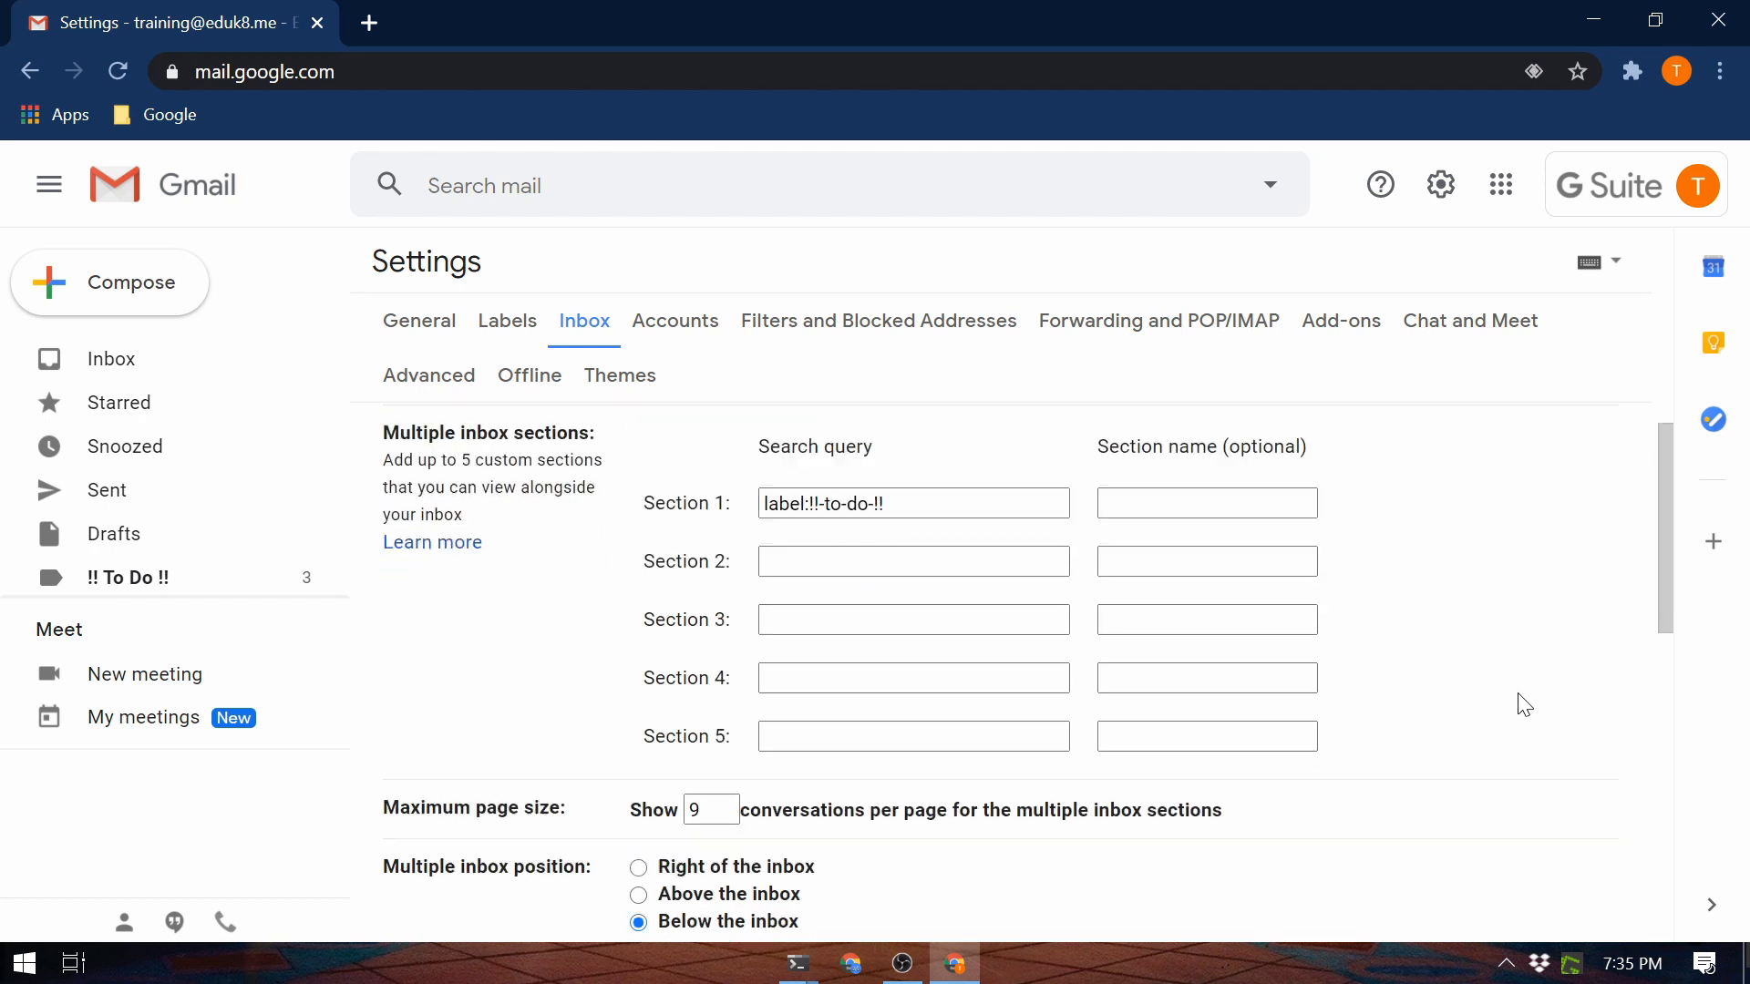
double_click(694, 727)
type("2")
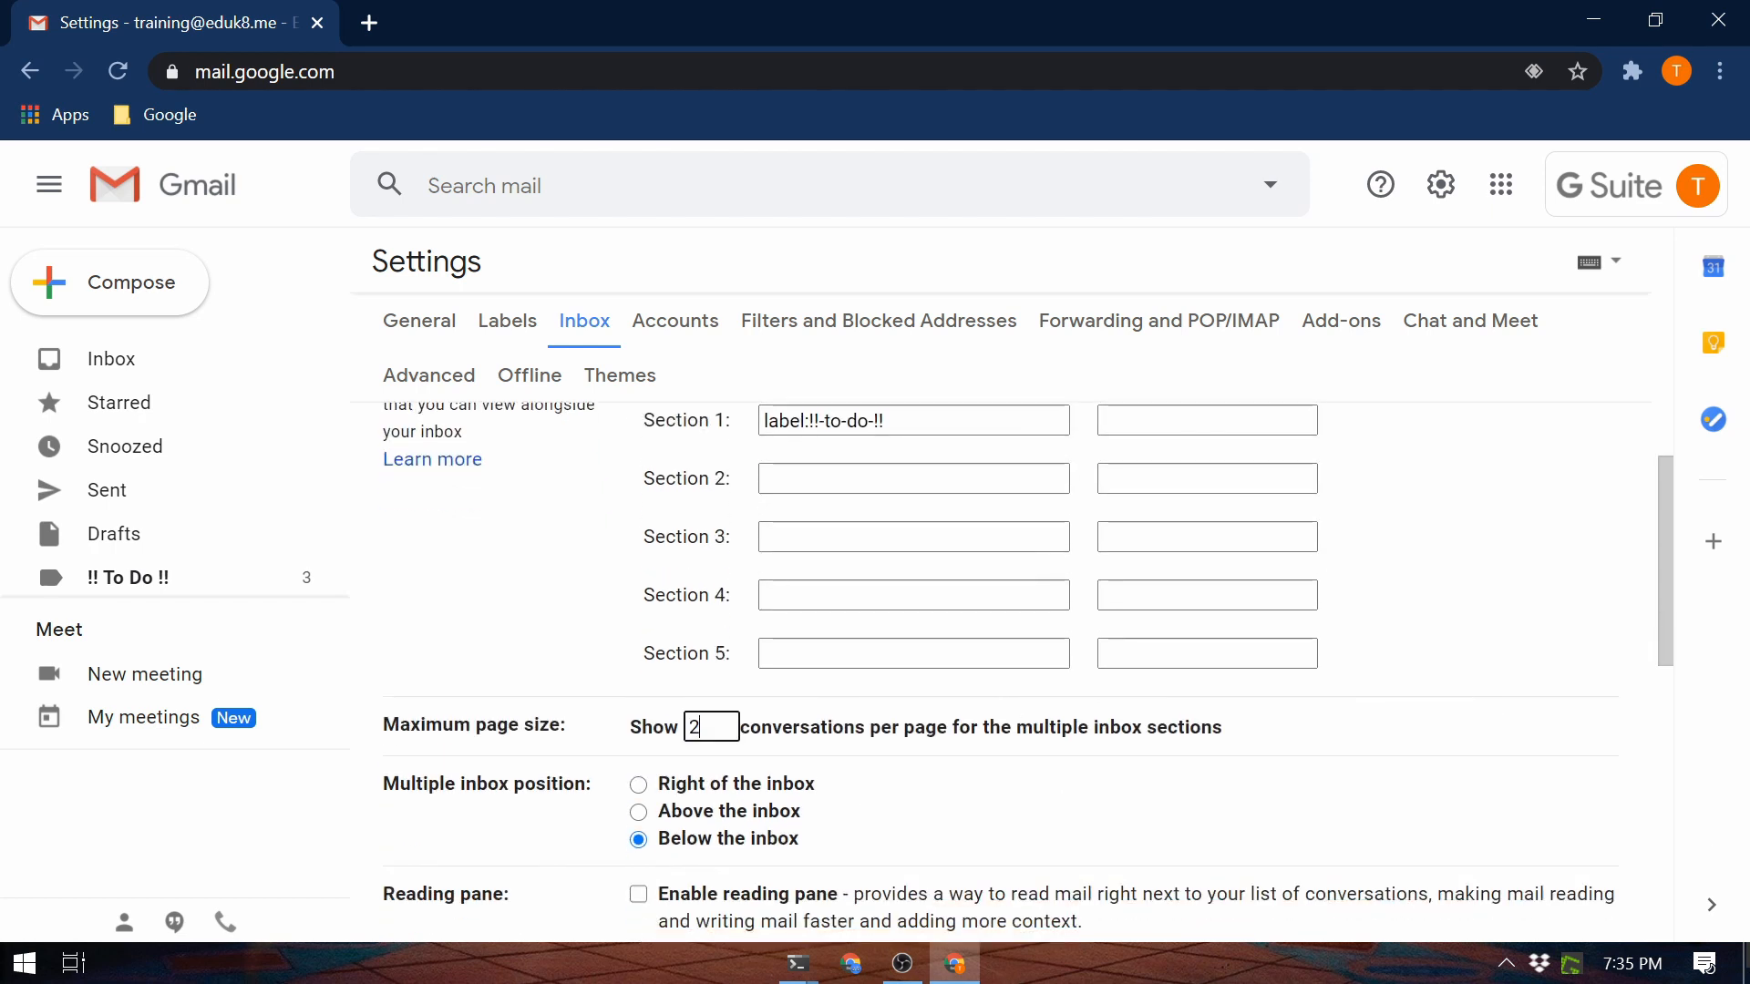
type("0")
scroll(1285, 709, "down", 3)
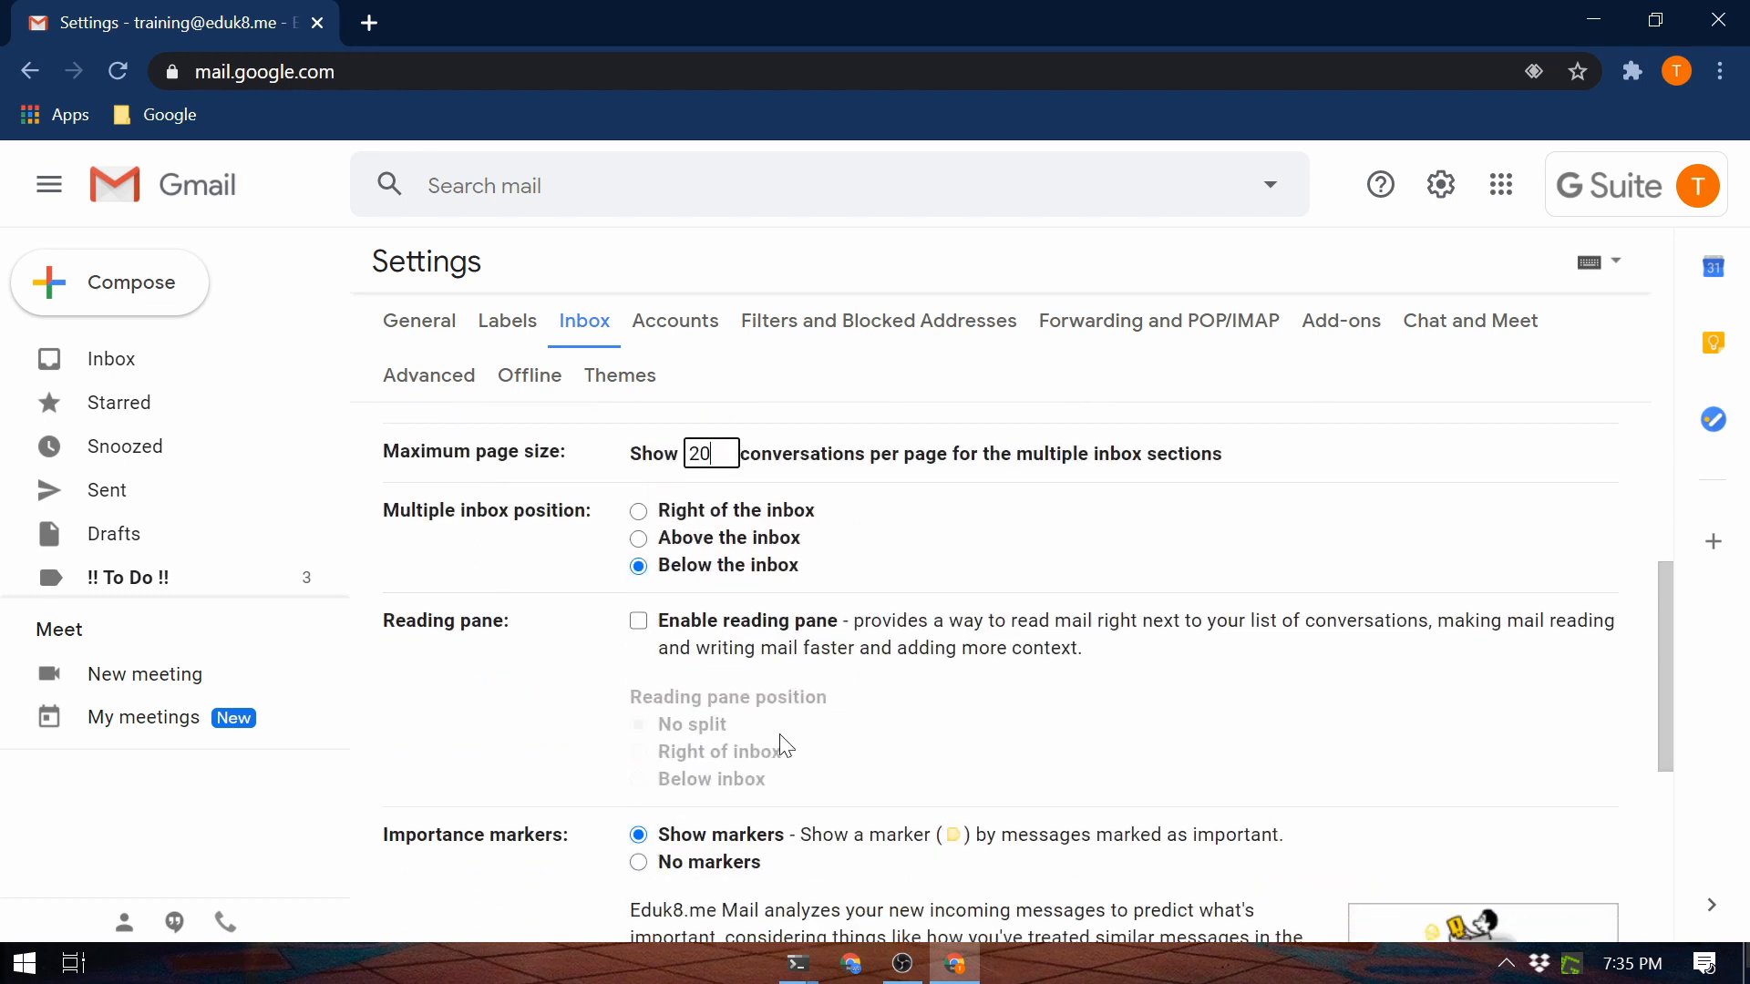
scroll(784, 745, "down", 2)
scroll(828, 726, "down", 2)
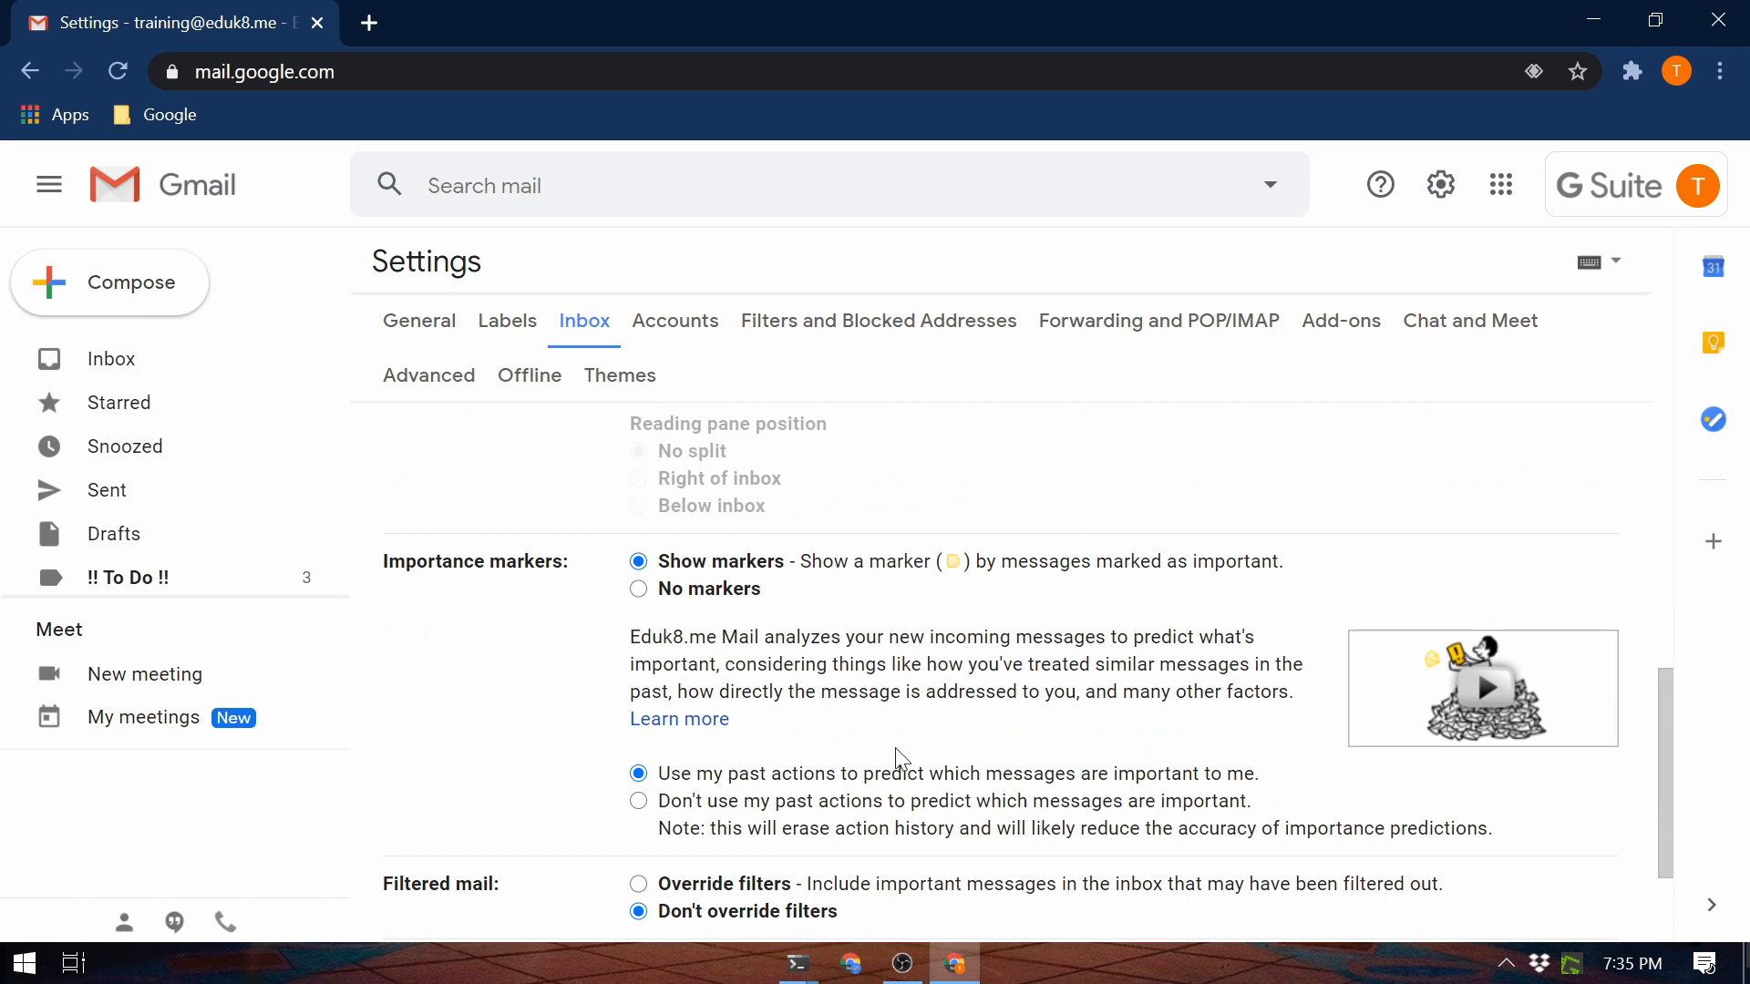
scroll(903, 759, "down", 2)
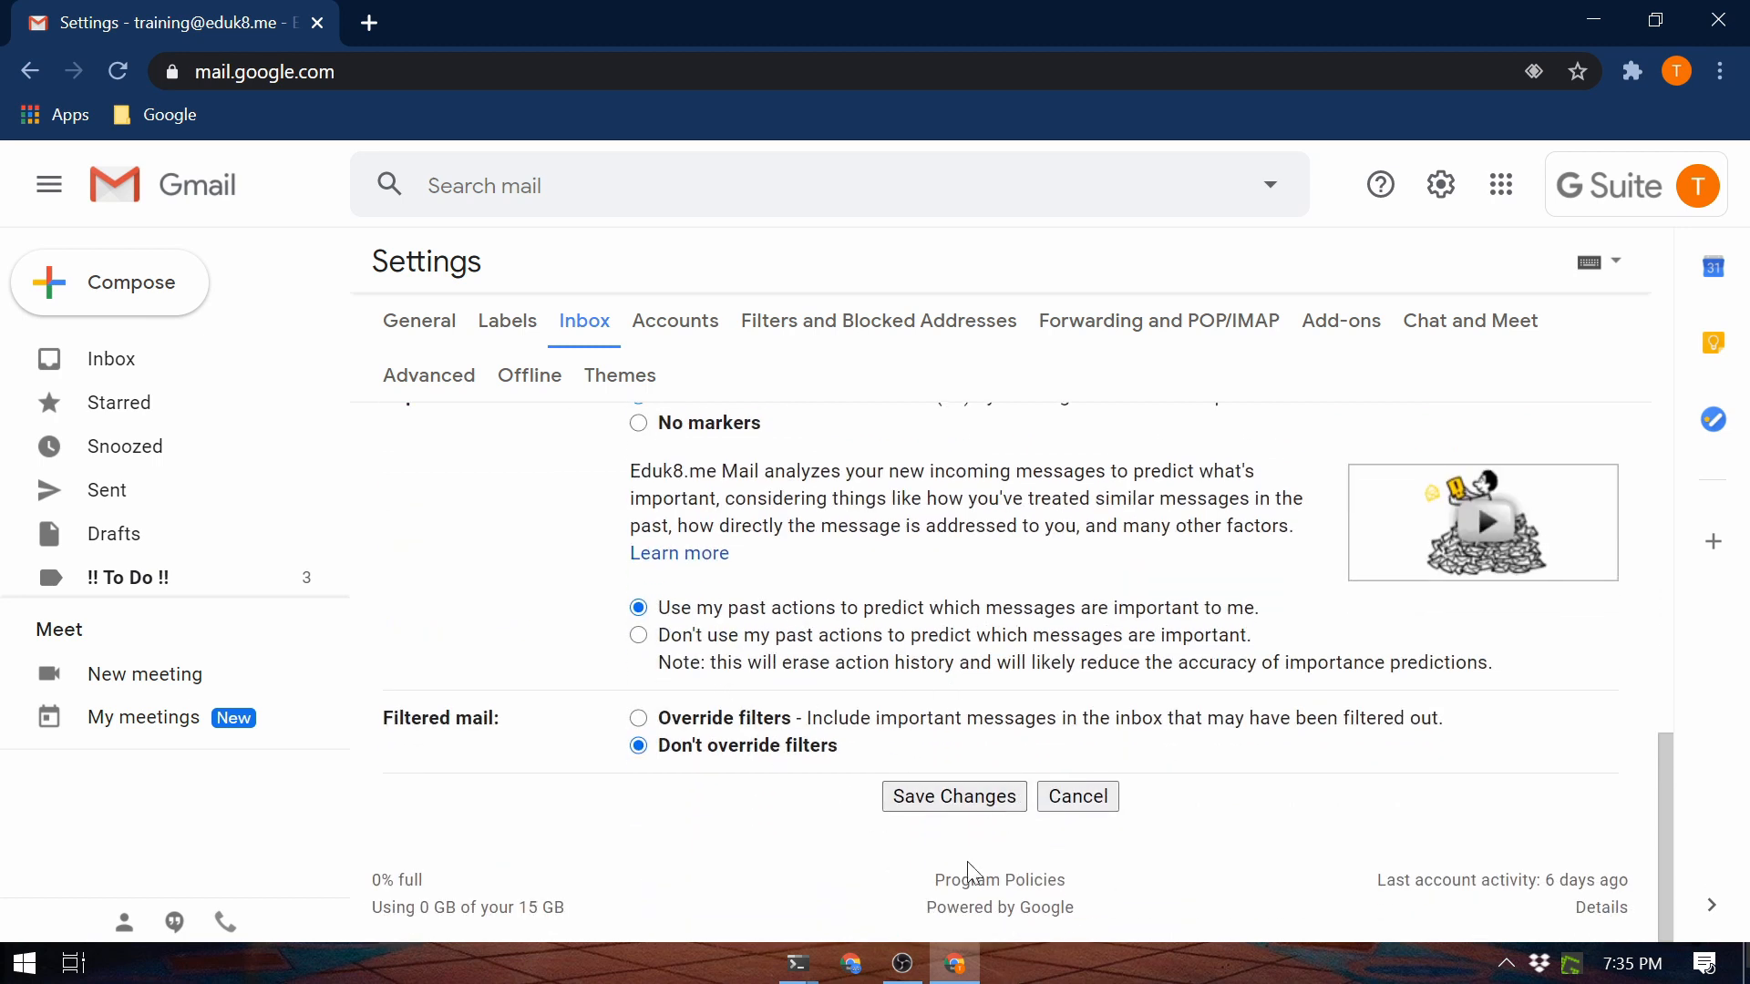
left_click(953, 797)
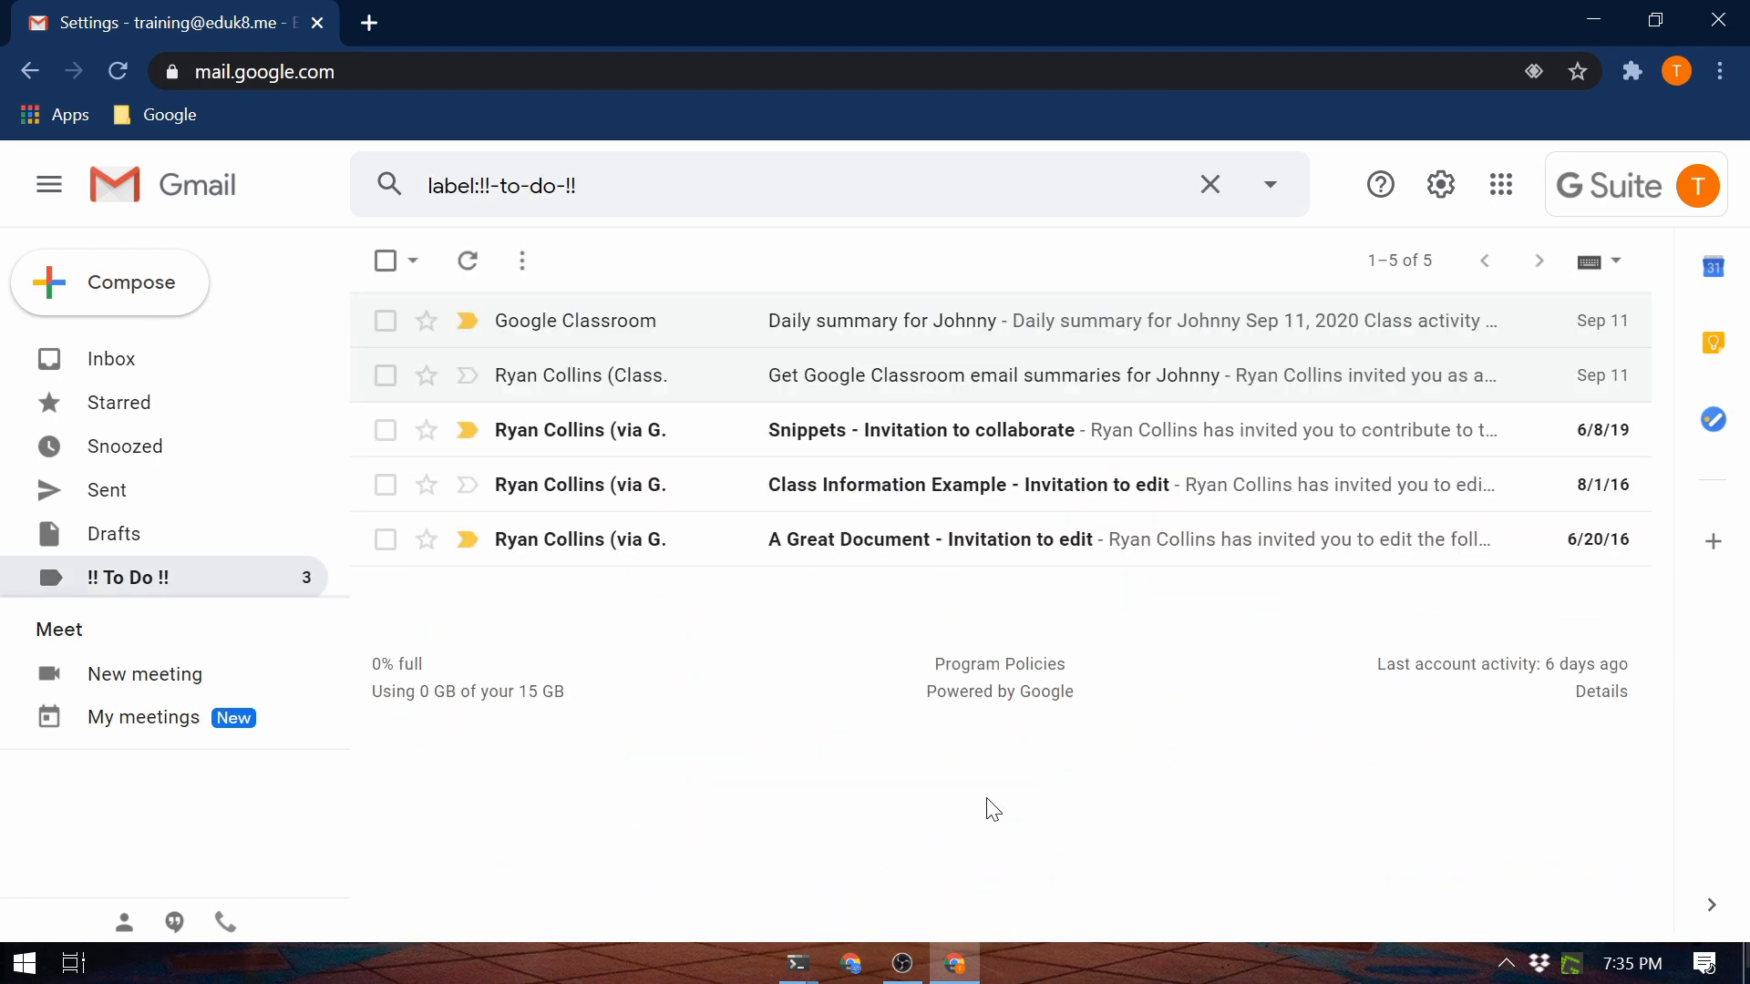
left_click(107, 374)
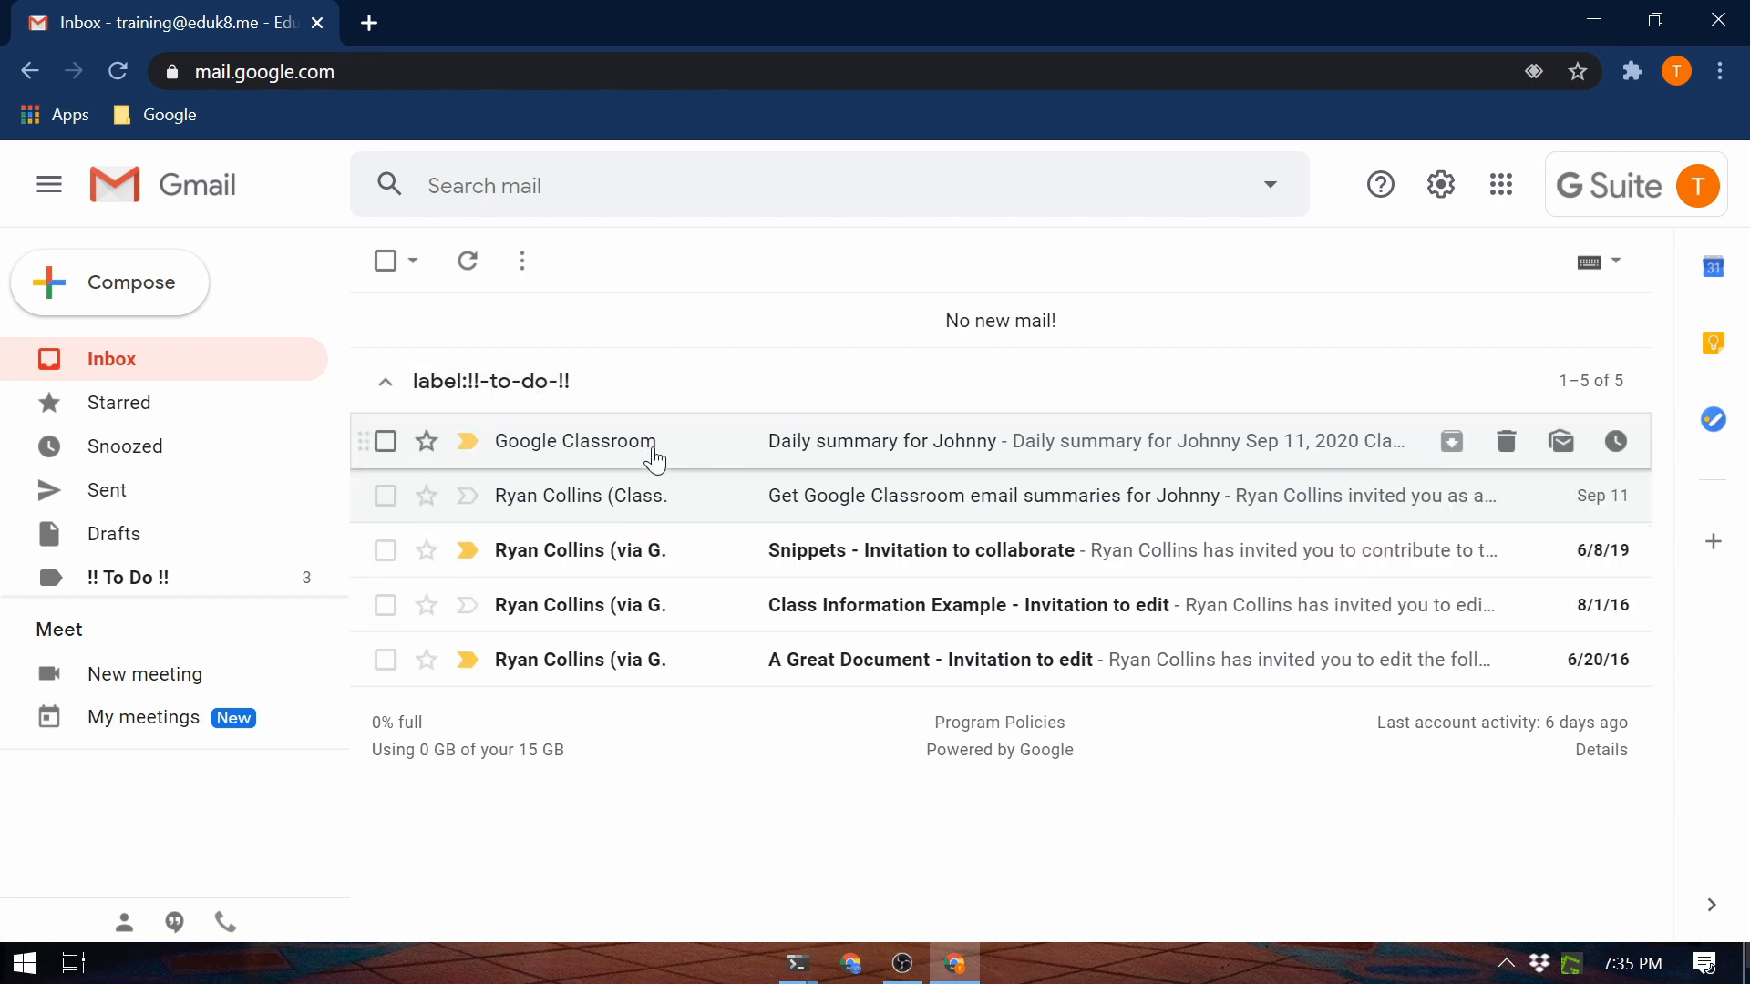
Step: Reopen the inbox settings from the full settings page
left_click(1440, 184)
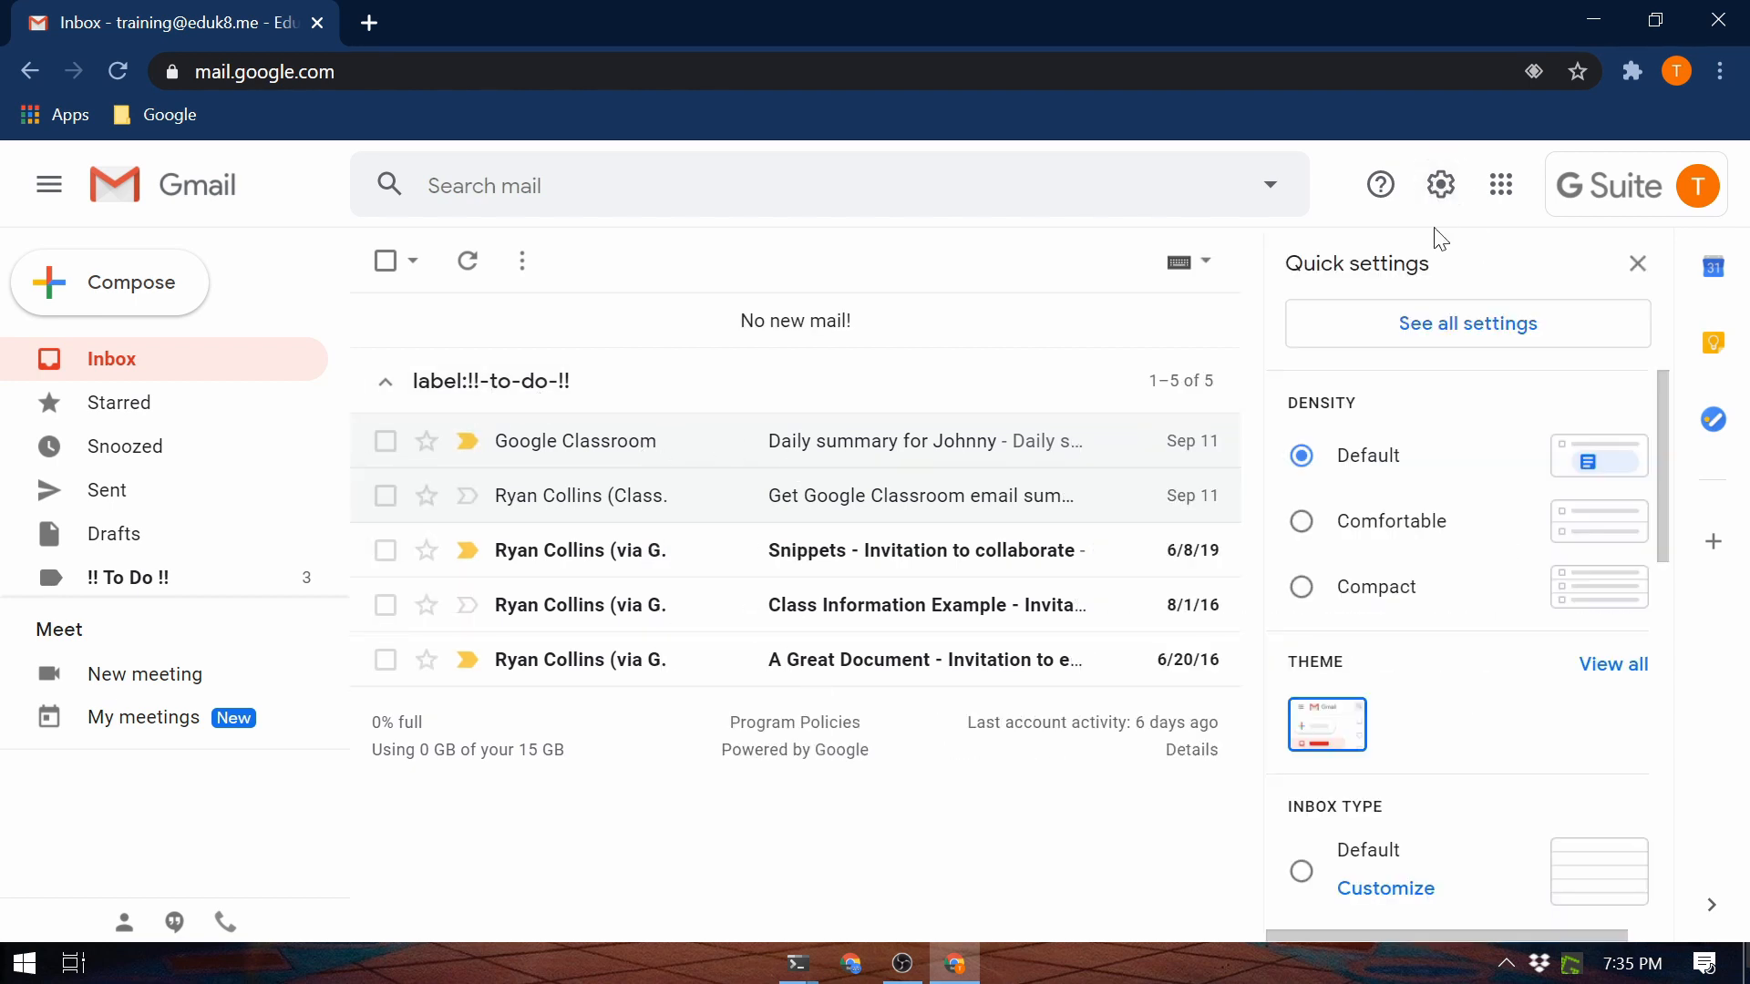
left_click(1422, 334)
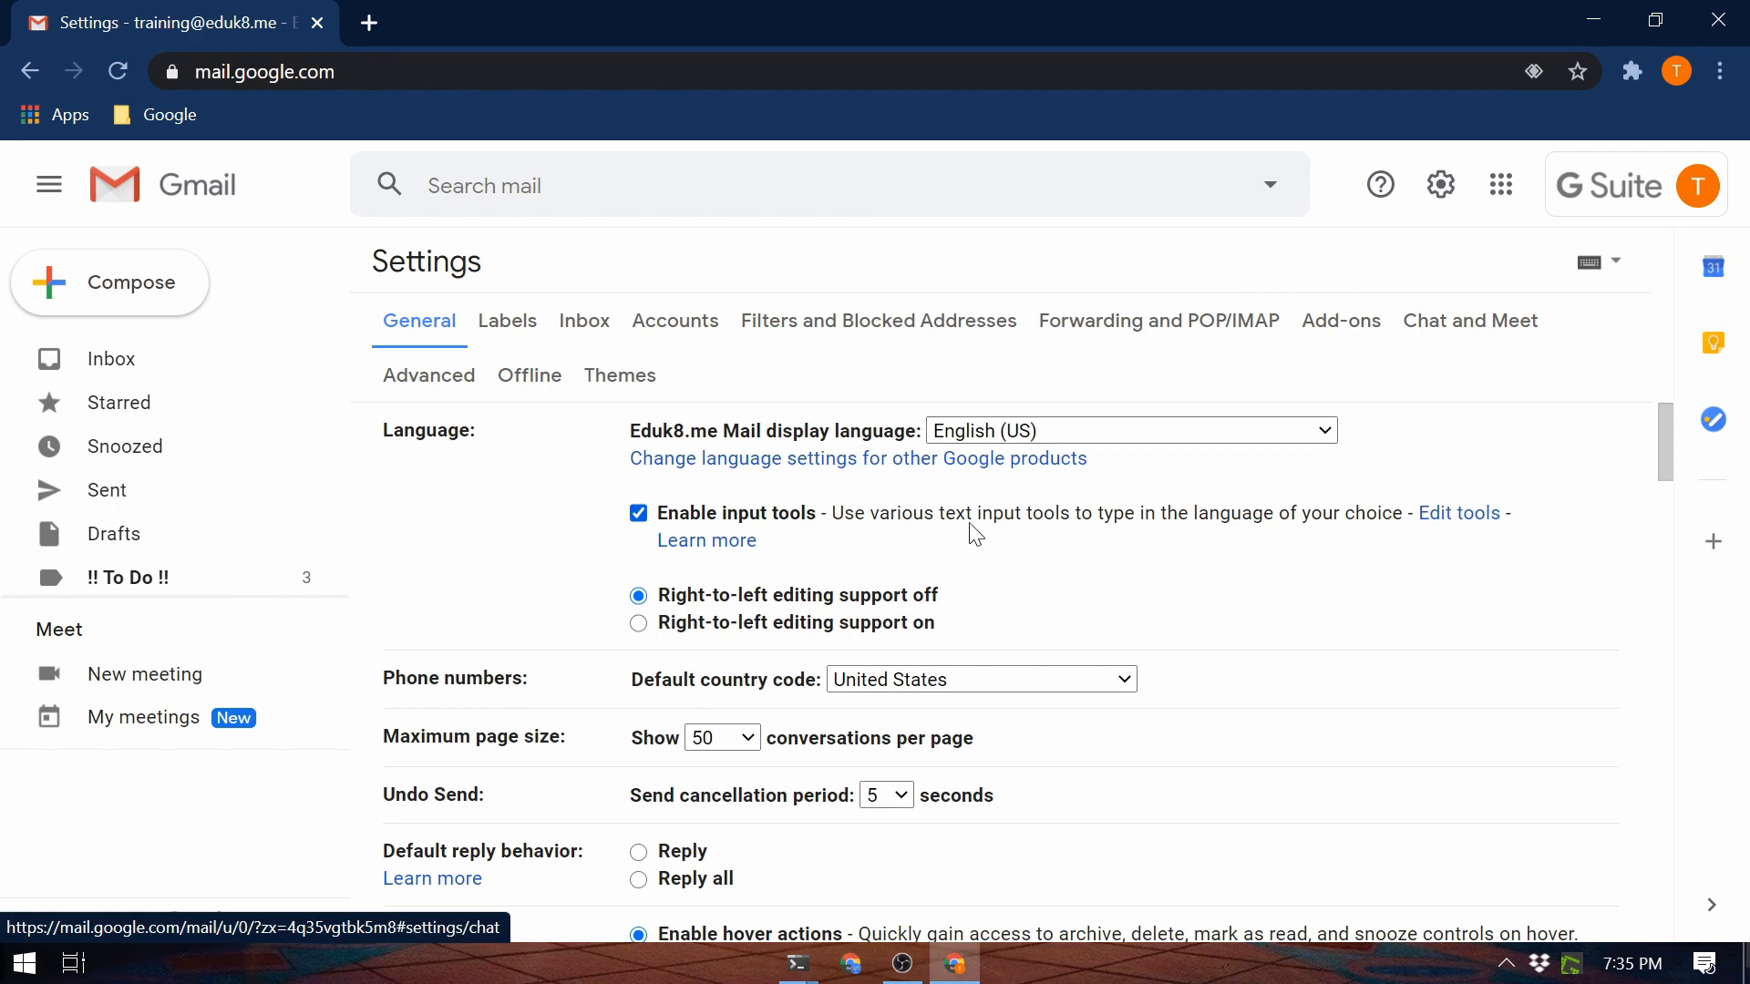
left_click(588, 328)
left_click(685, 327)
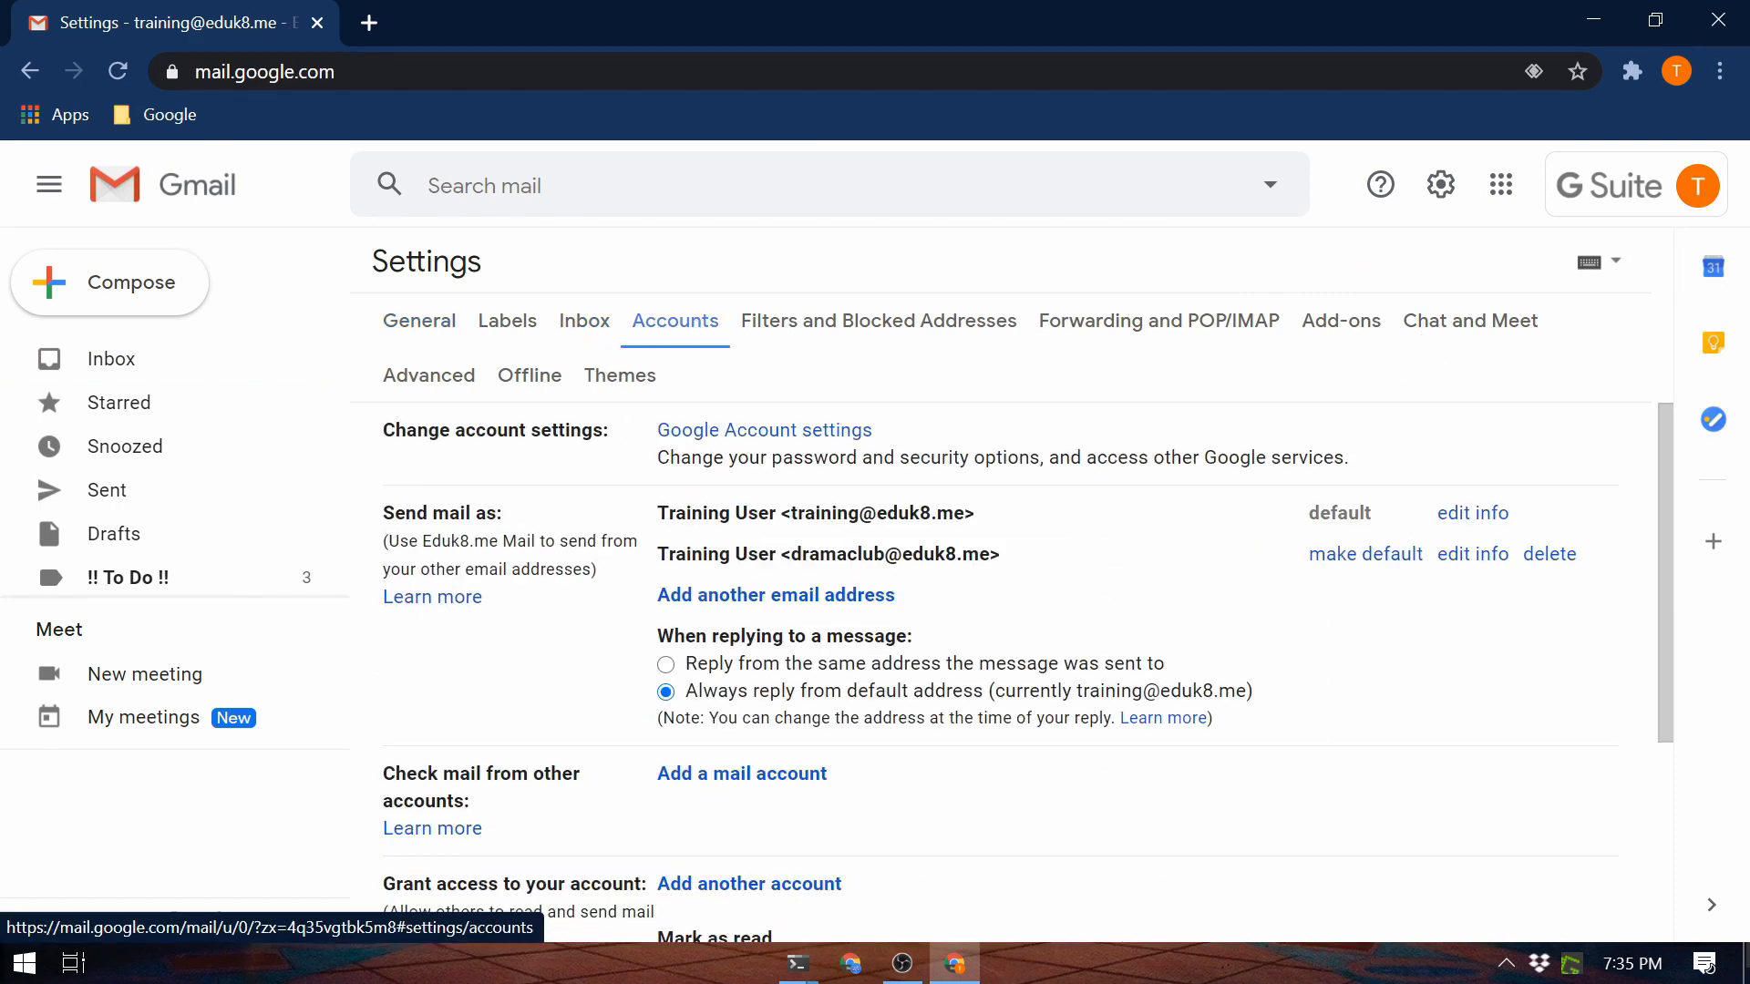
left_click(582, 330)
Step: Switch the inbox type to Default and set it back to Multiple Inboxes
left_click(697, 430)
left_click(739, 436)
left_click(739, 436)
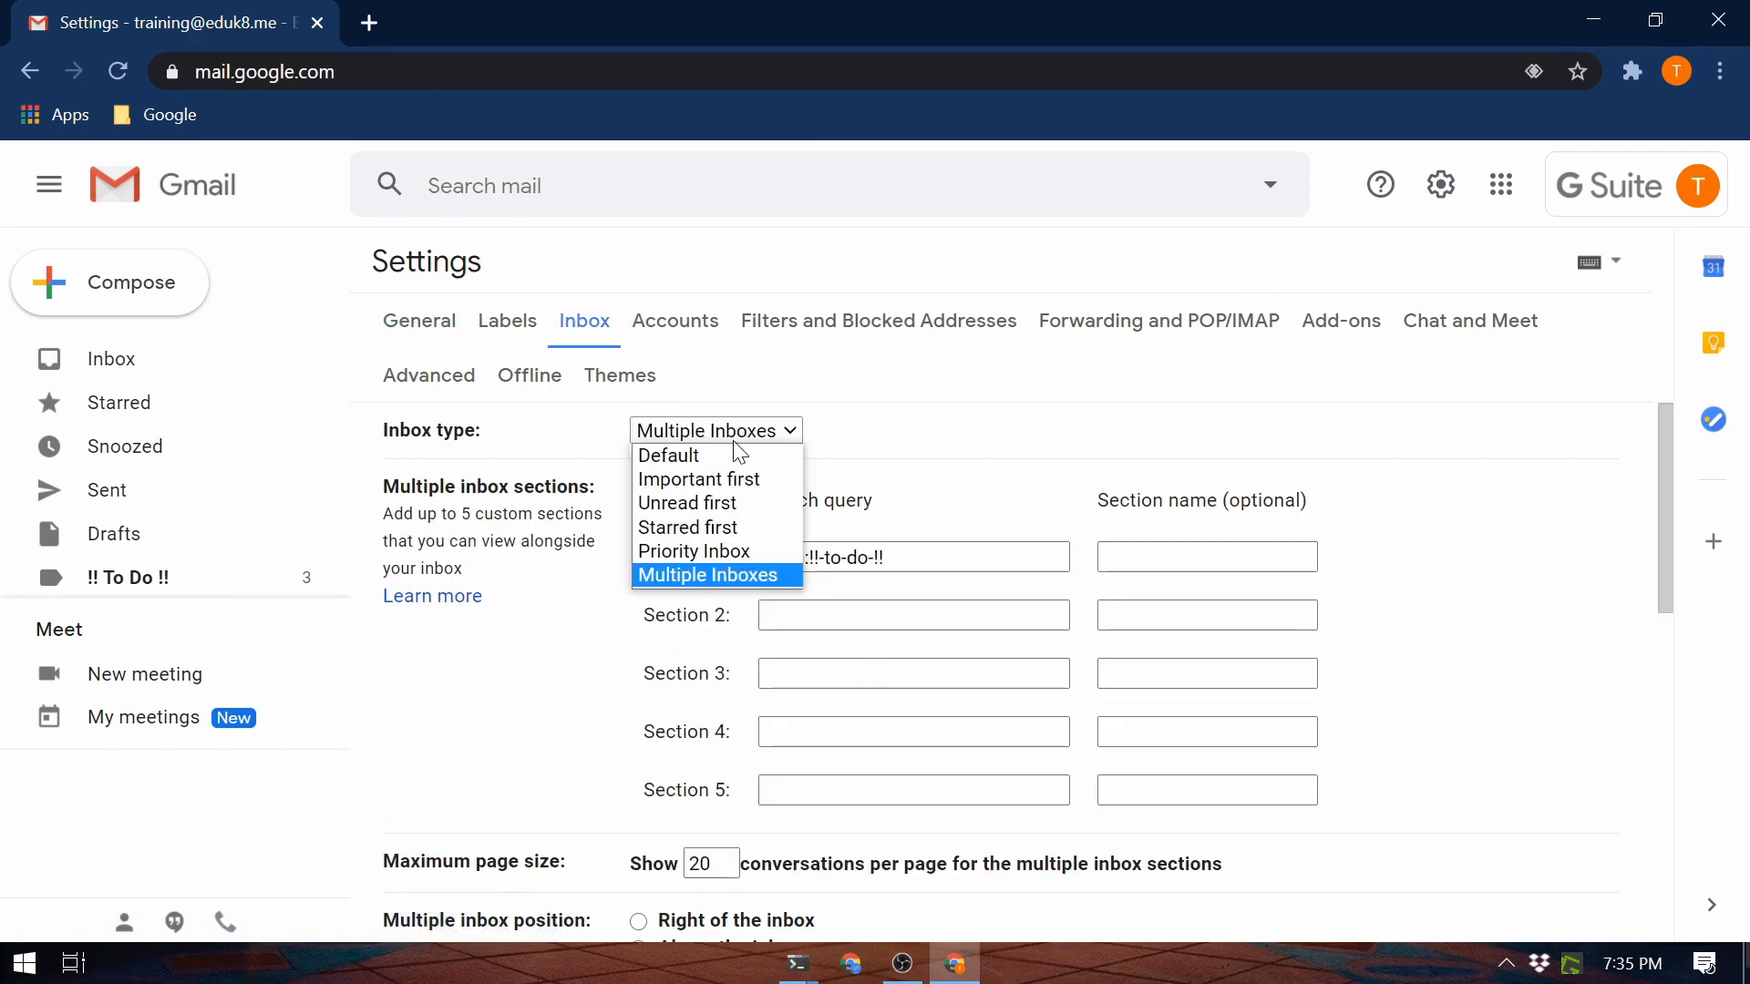
left_click(738, 456)
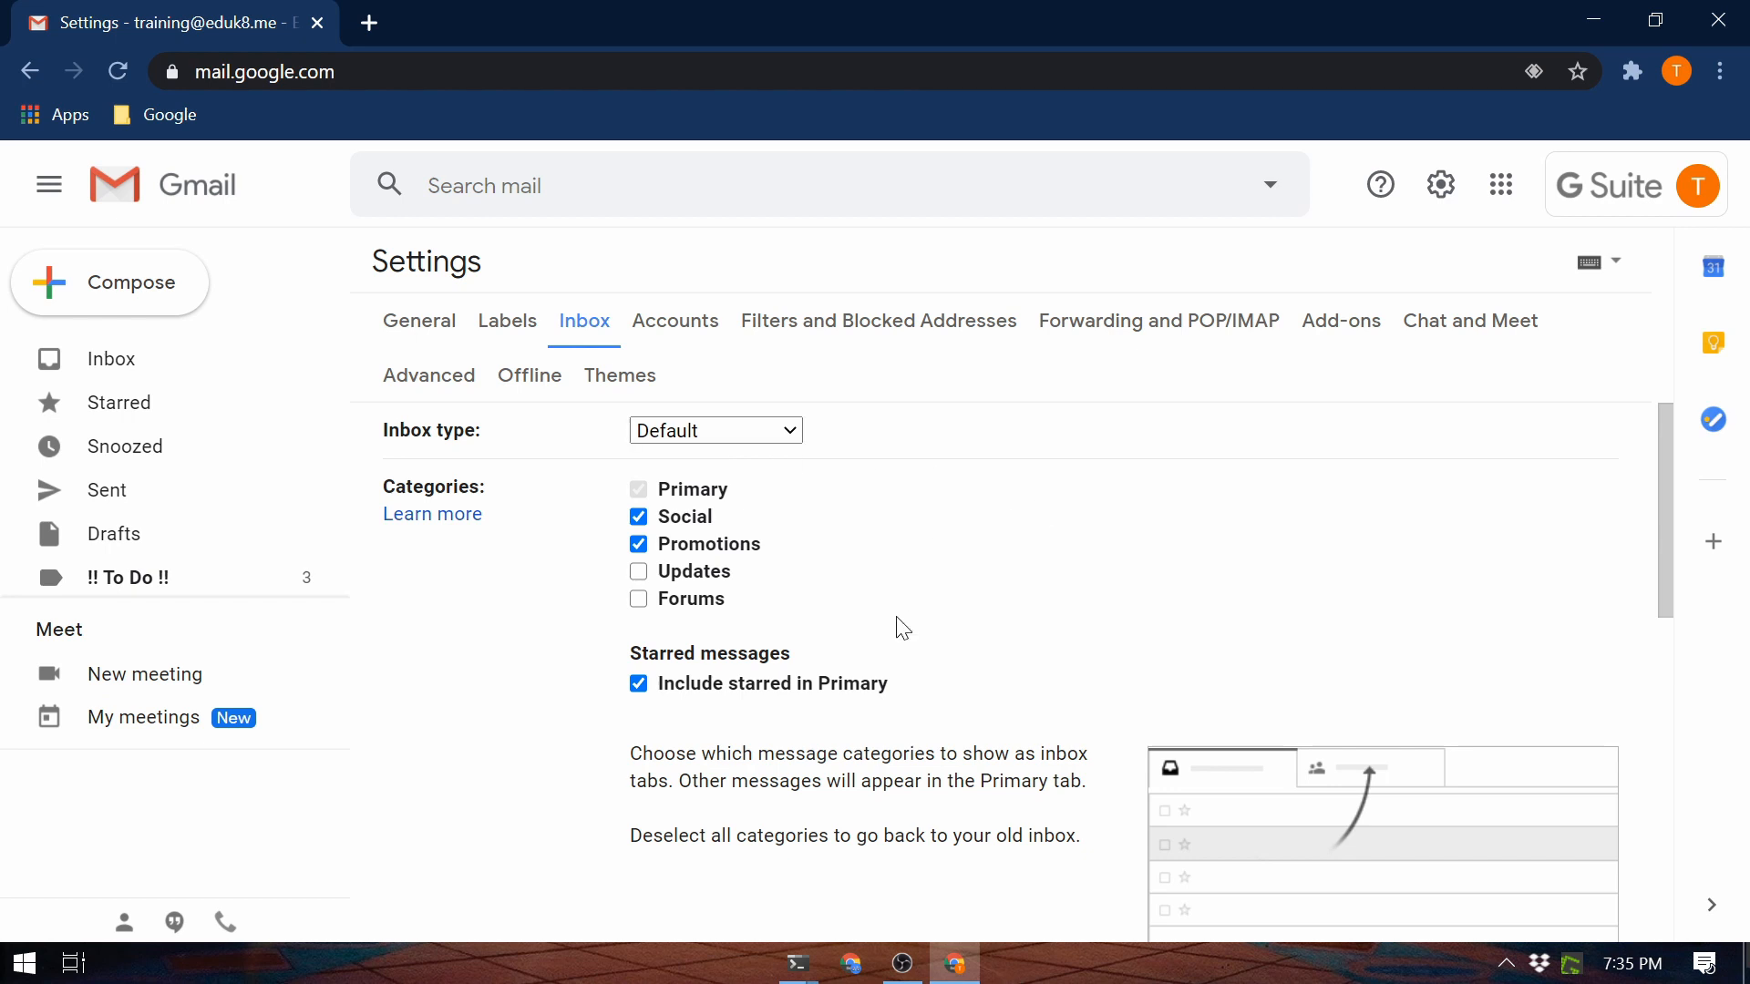
left_click(790, 430)
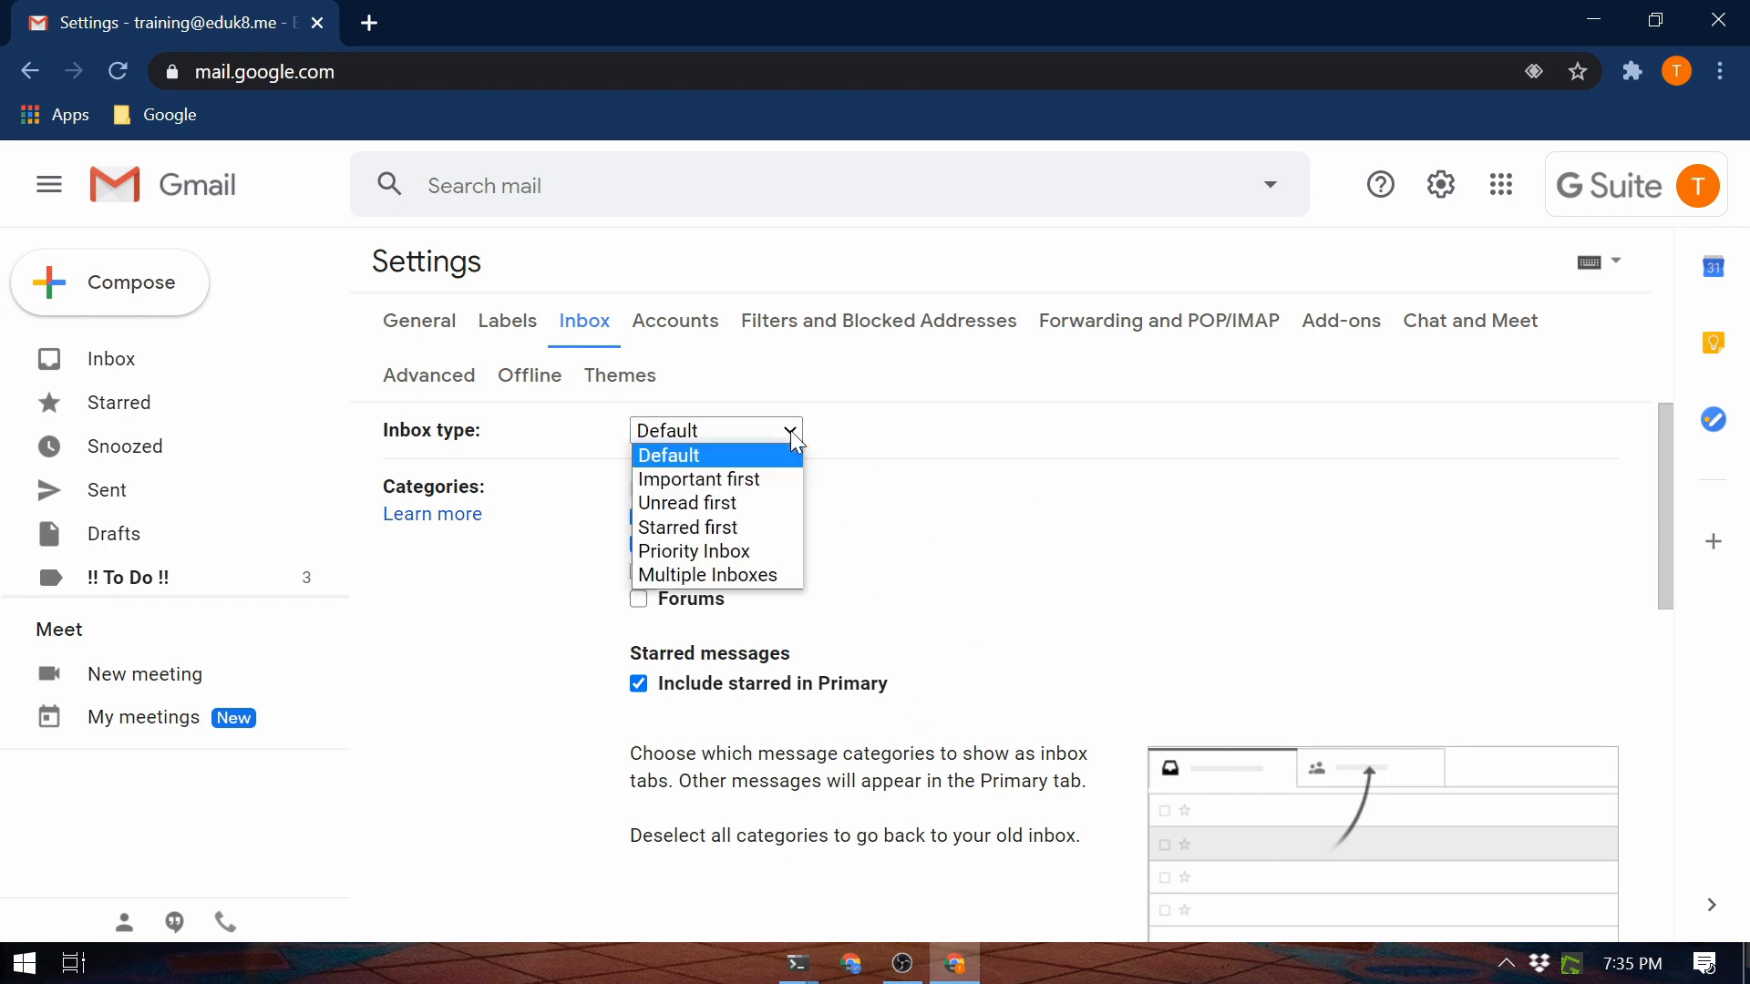
left_click(763, 576)
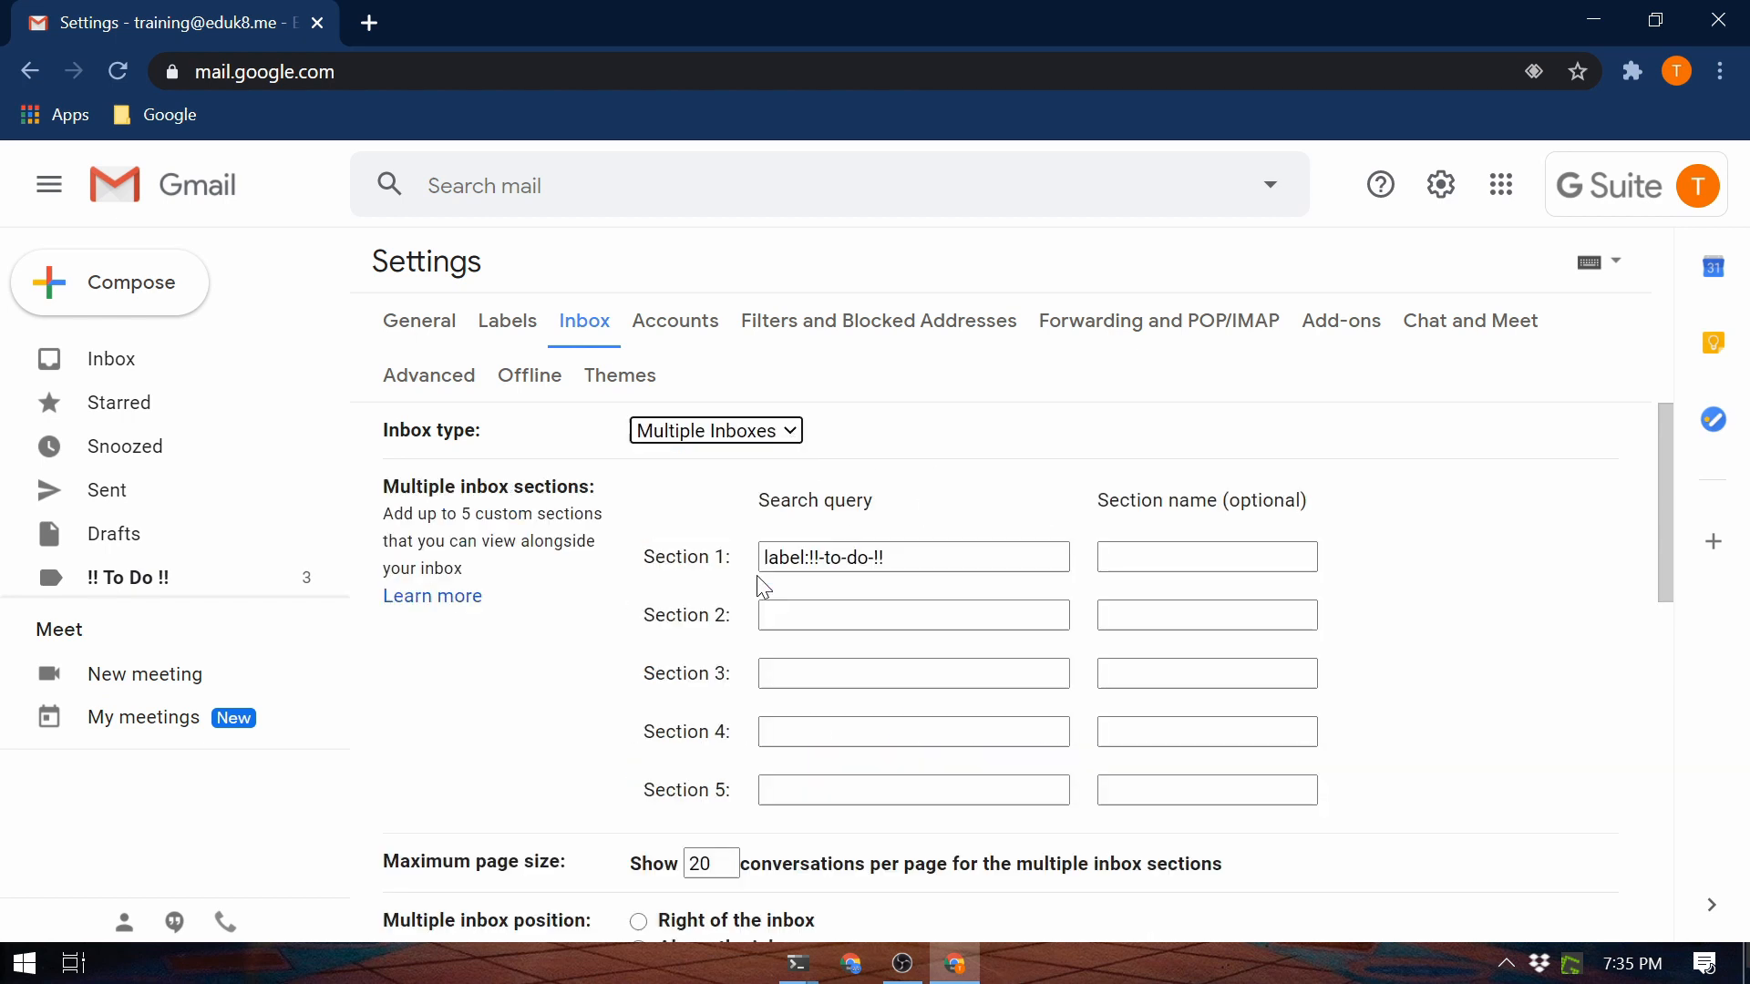
Step: Enter "To Do" as the section name for Section 1 of the multiple inbox sections
left_click(939, 558)
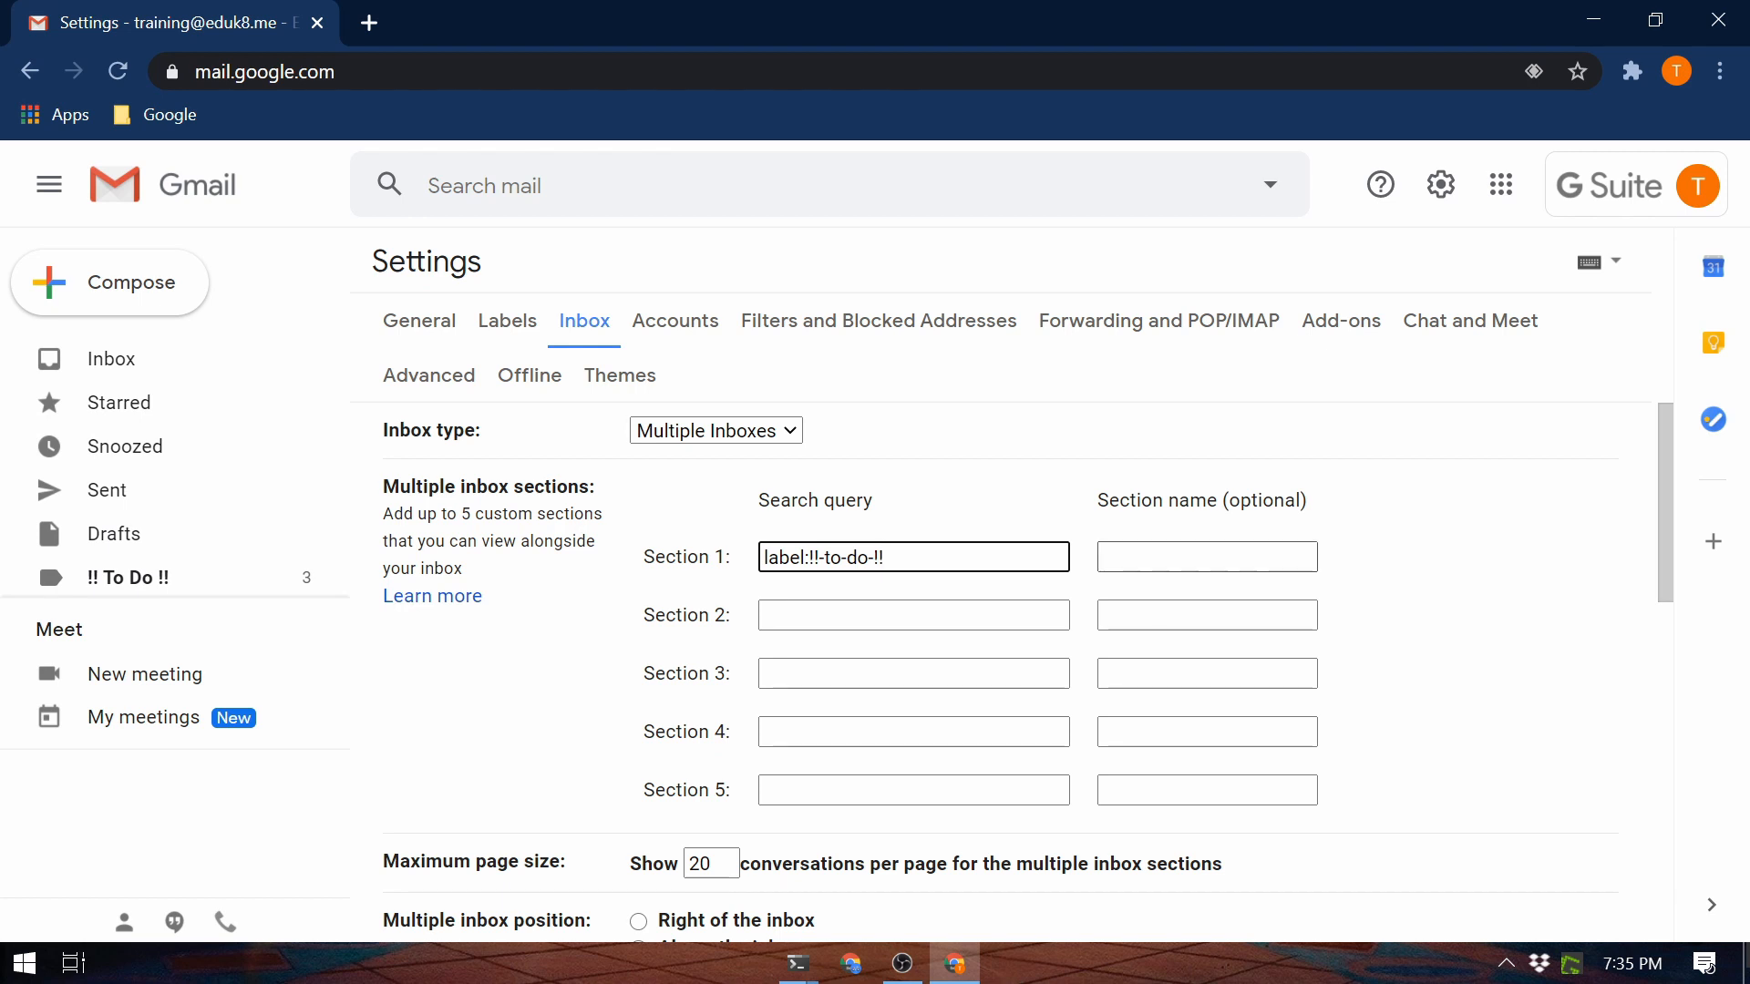
left_click(1134, 557)
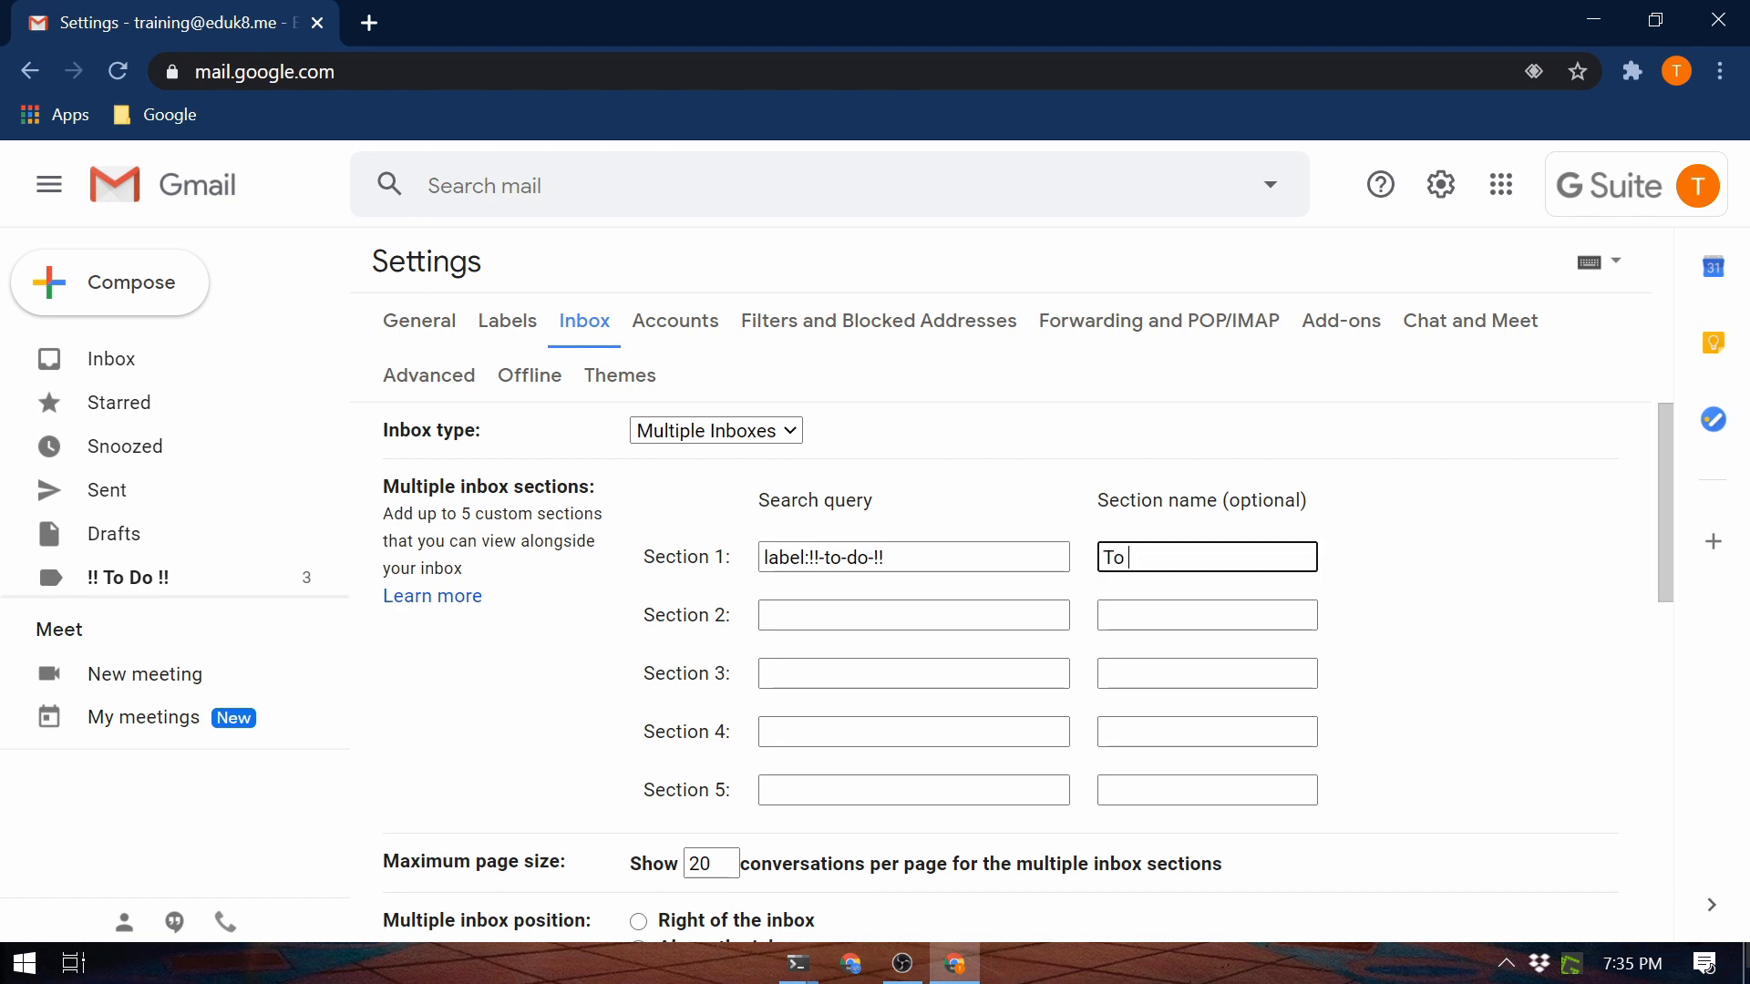
type("To Do")
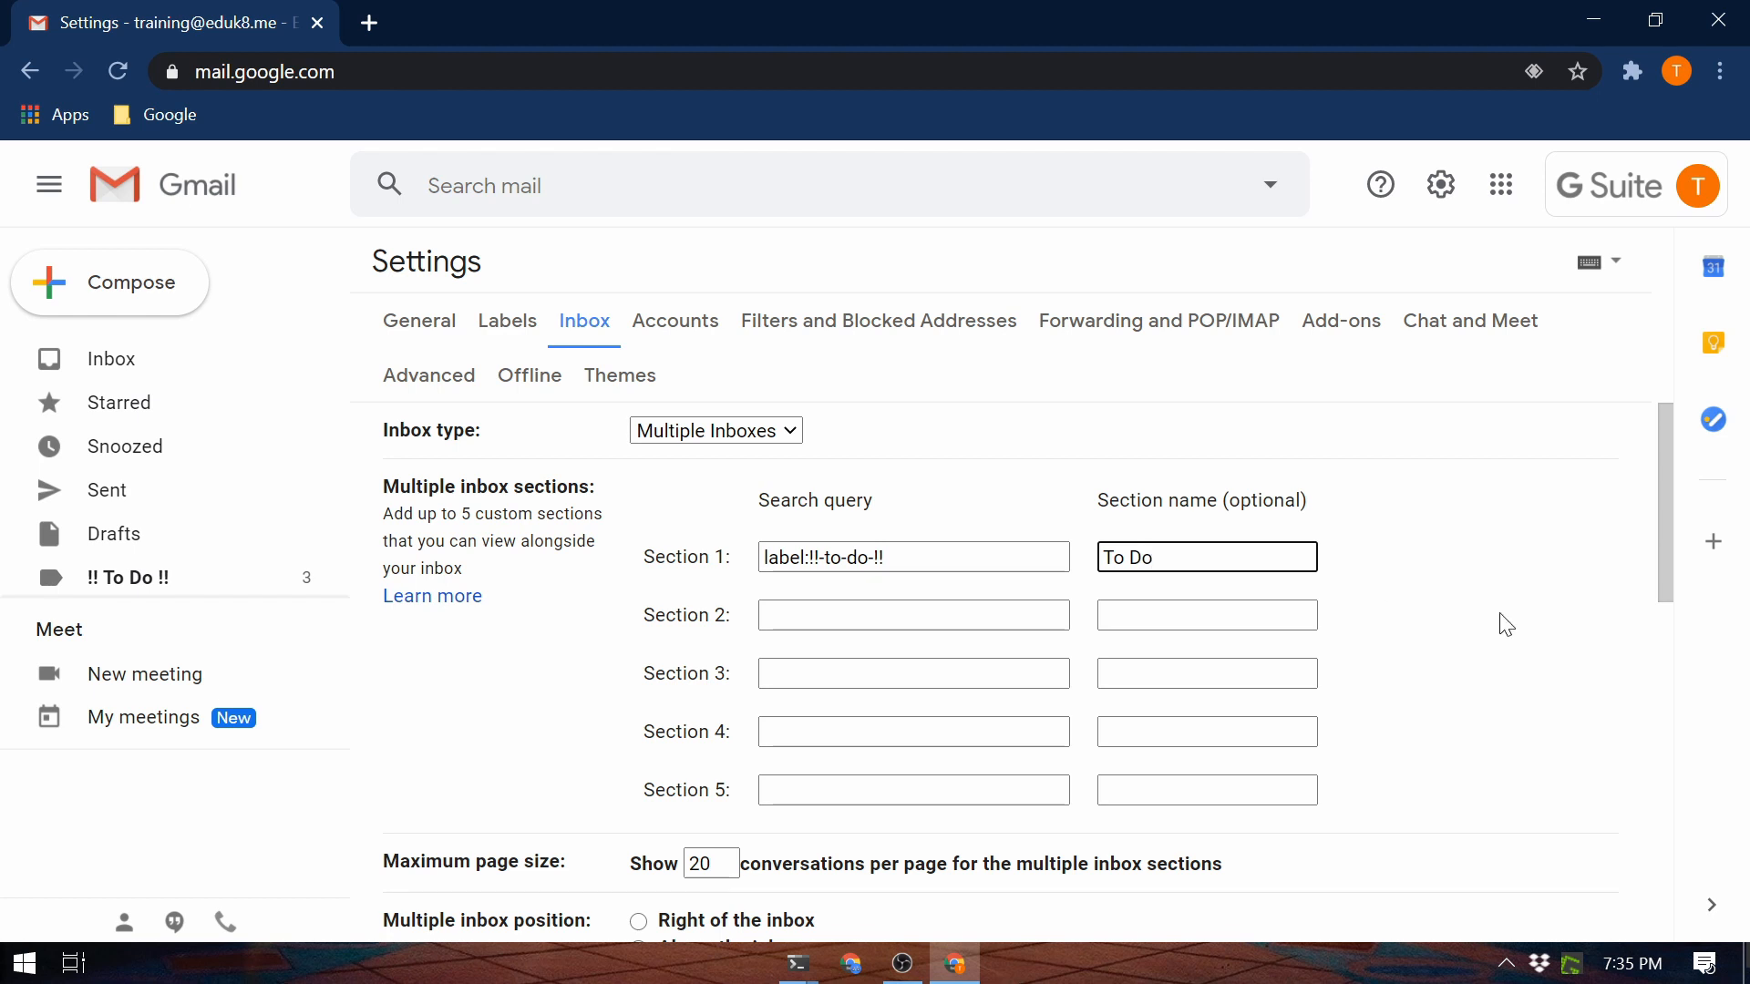
left_click(1504, 620)
scroll(675, 565, "down", 3)
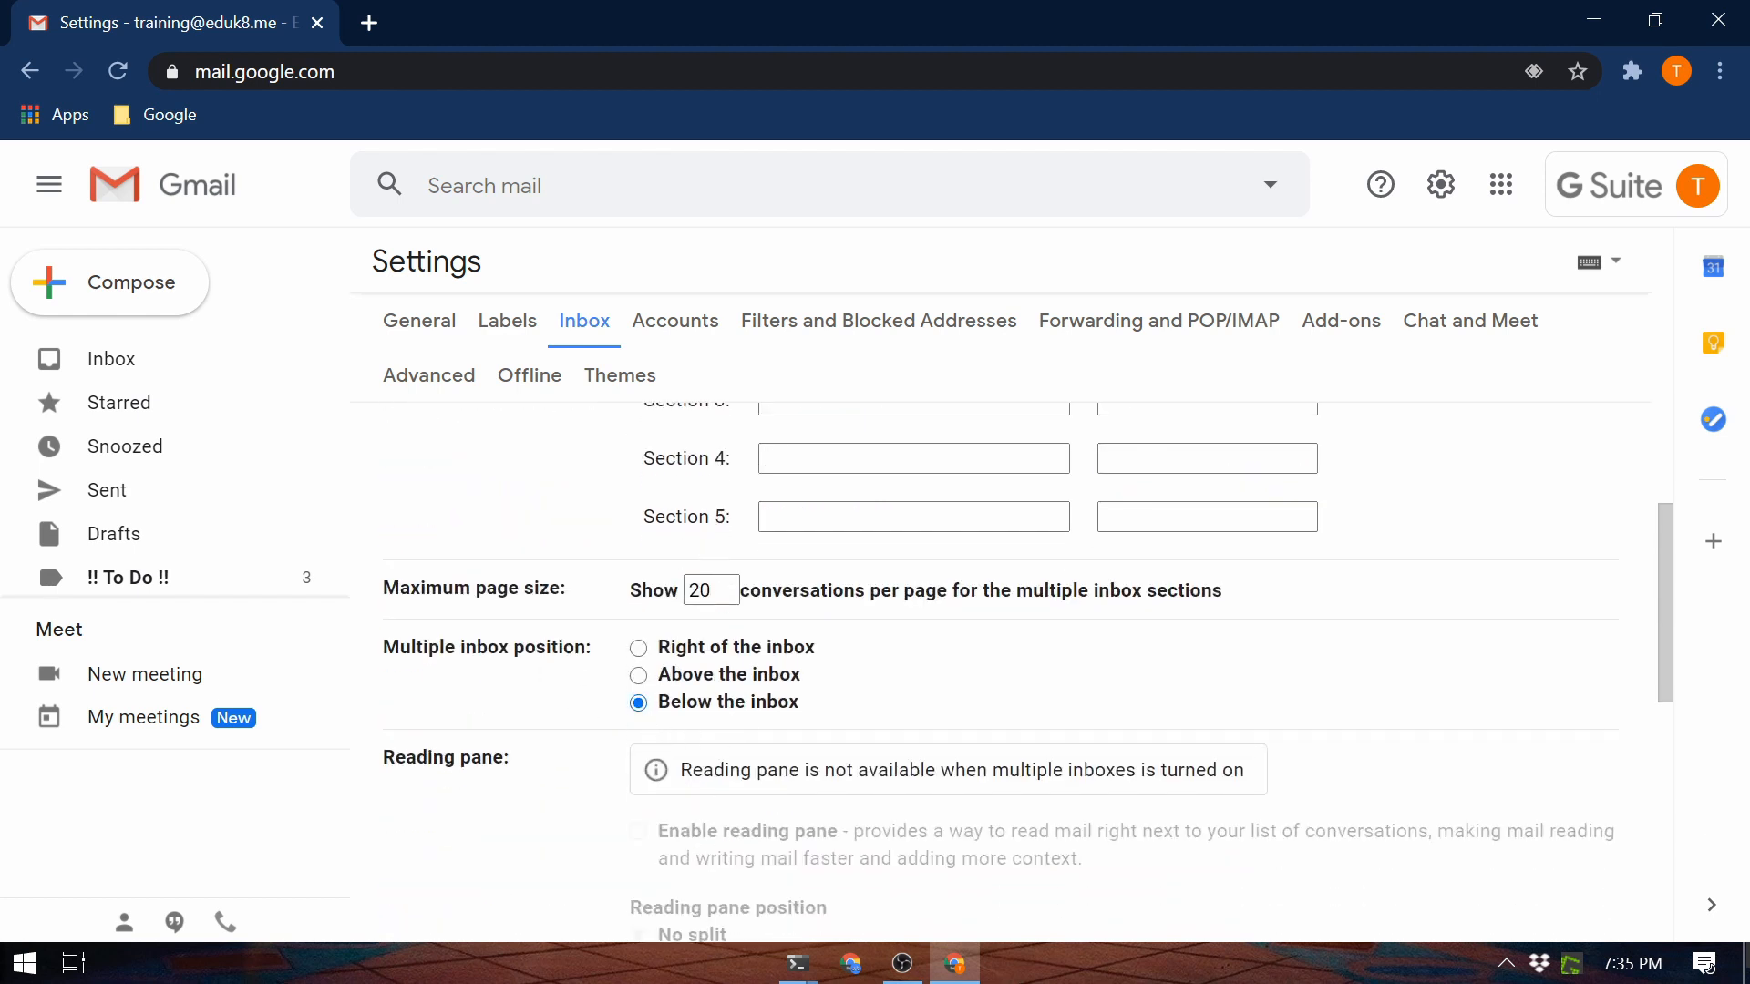
scroll(879, 559, "up", 3)
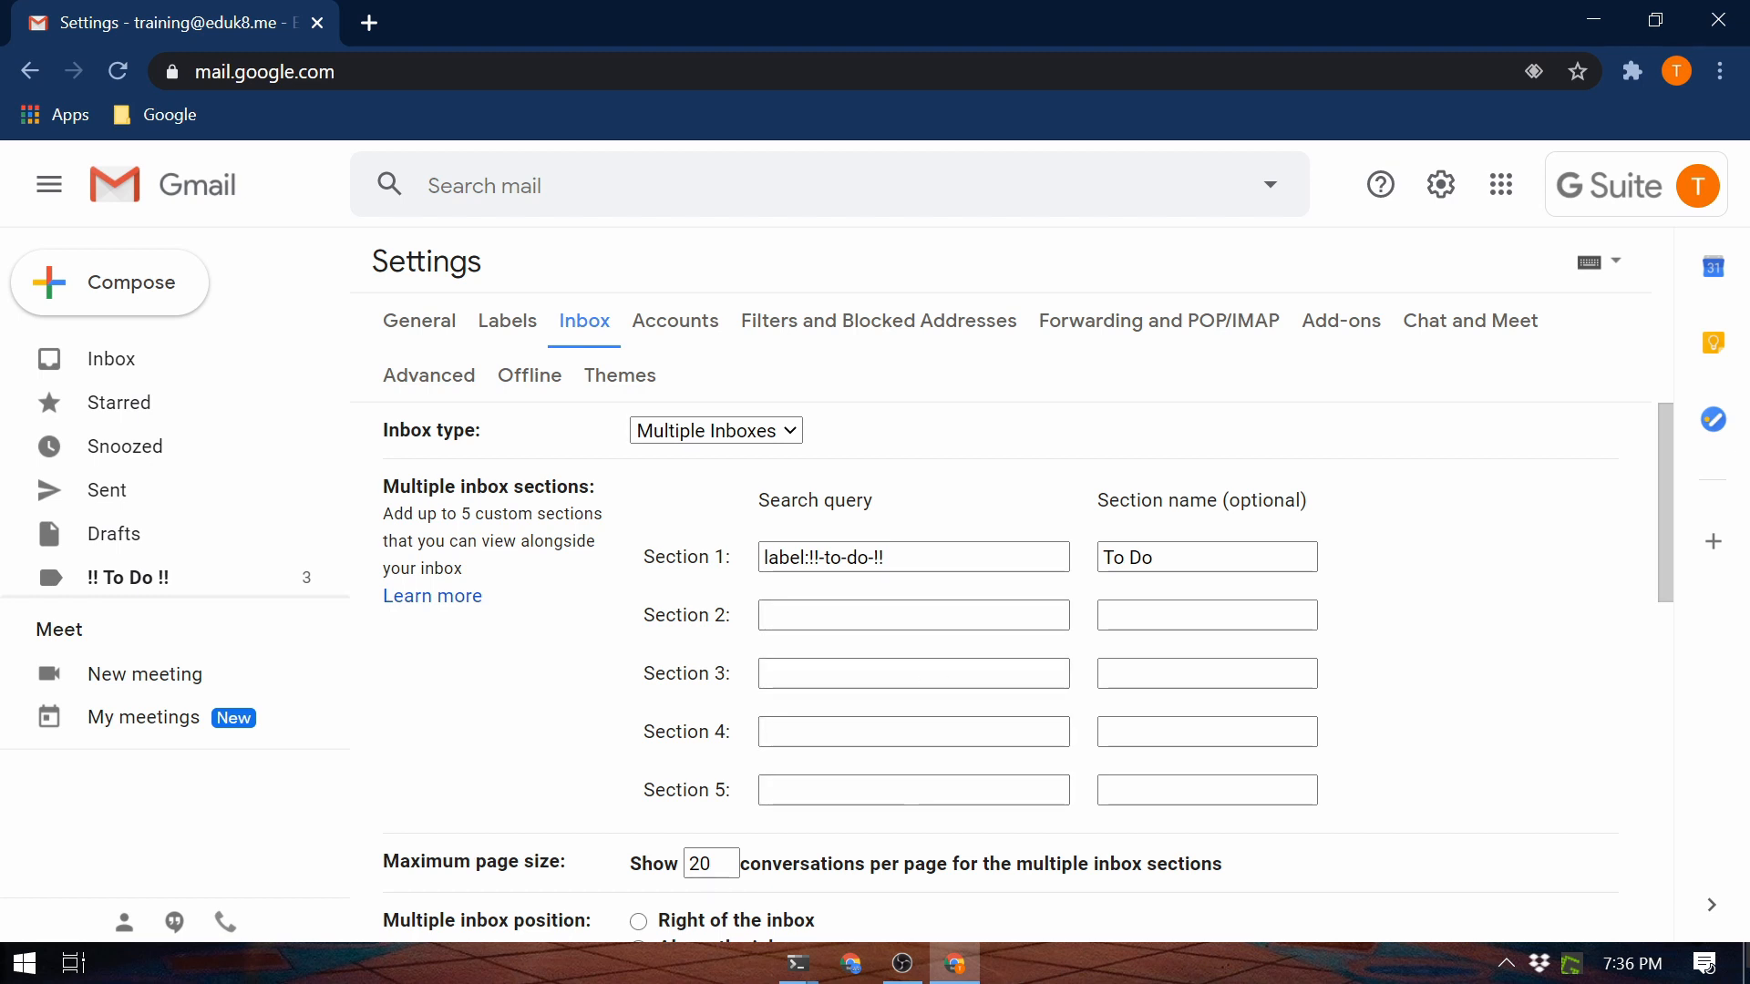
scroll(802, 852, "down", 2)
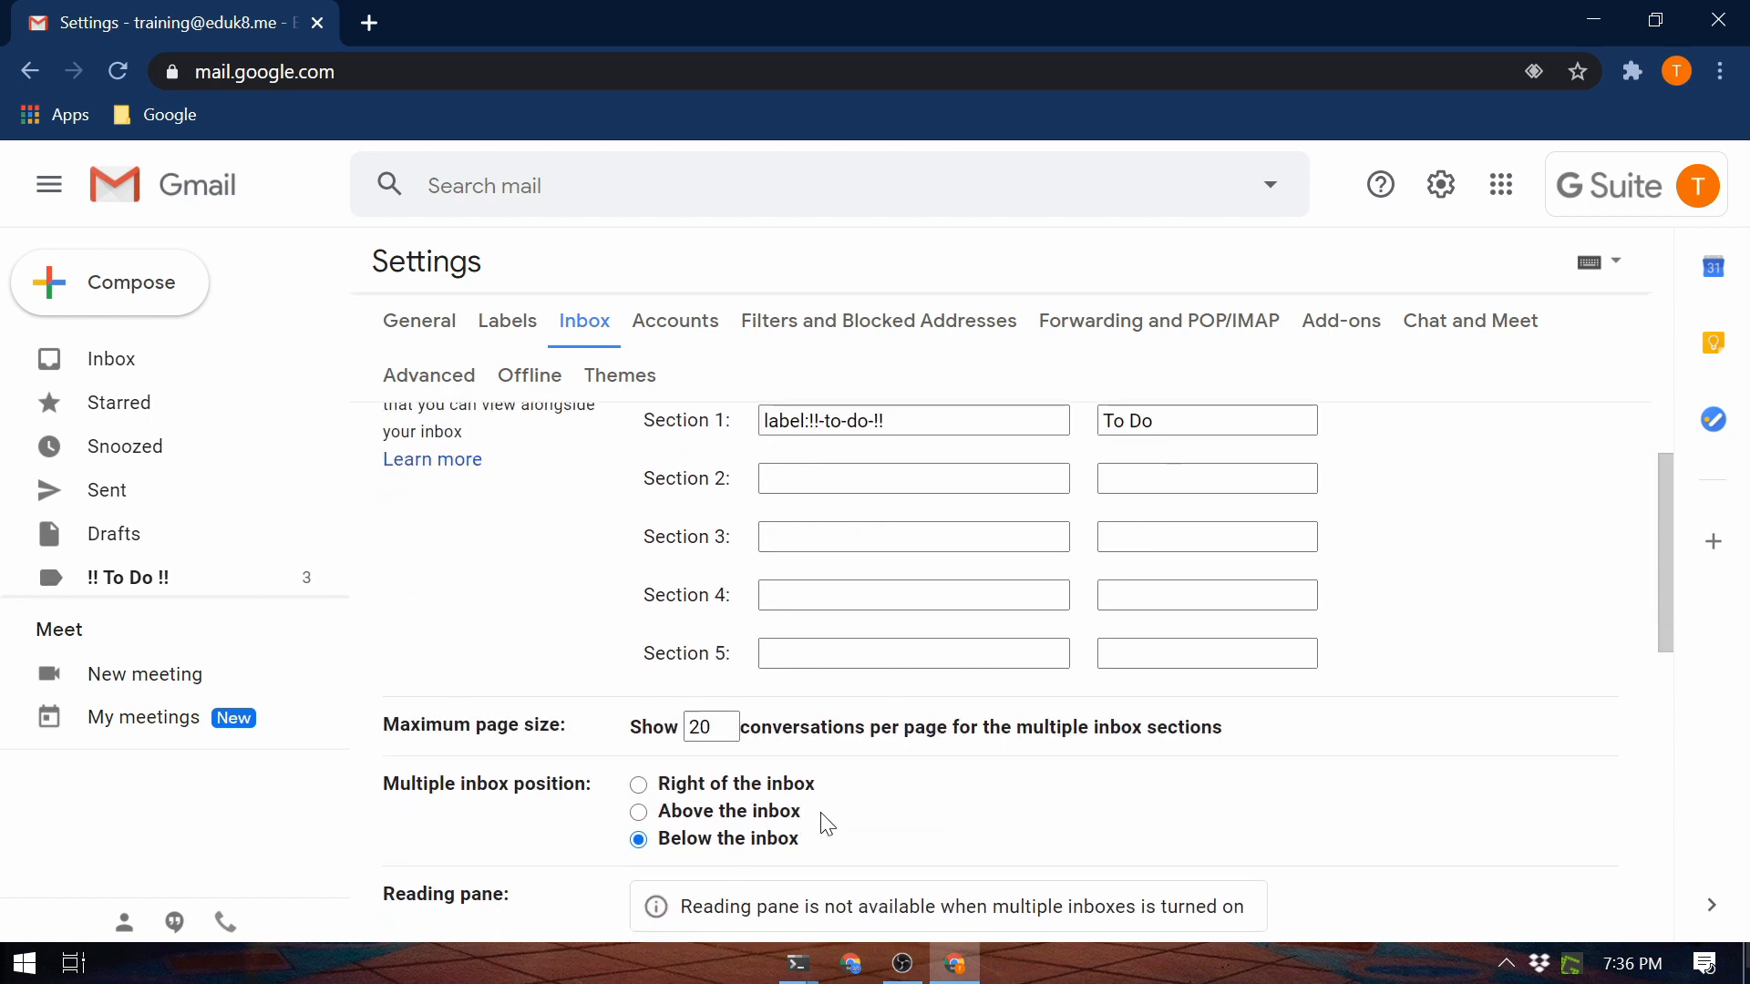
scroll(820, 820, "up", 2)
Step: Fill in Section 2 of the multiple inbox sections with the search query "after:2020-08-01" and the name "All Email from this year"
left_click(765, 615)
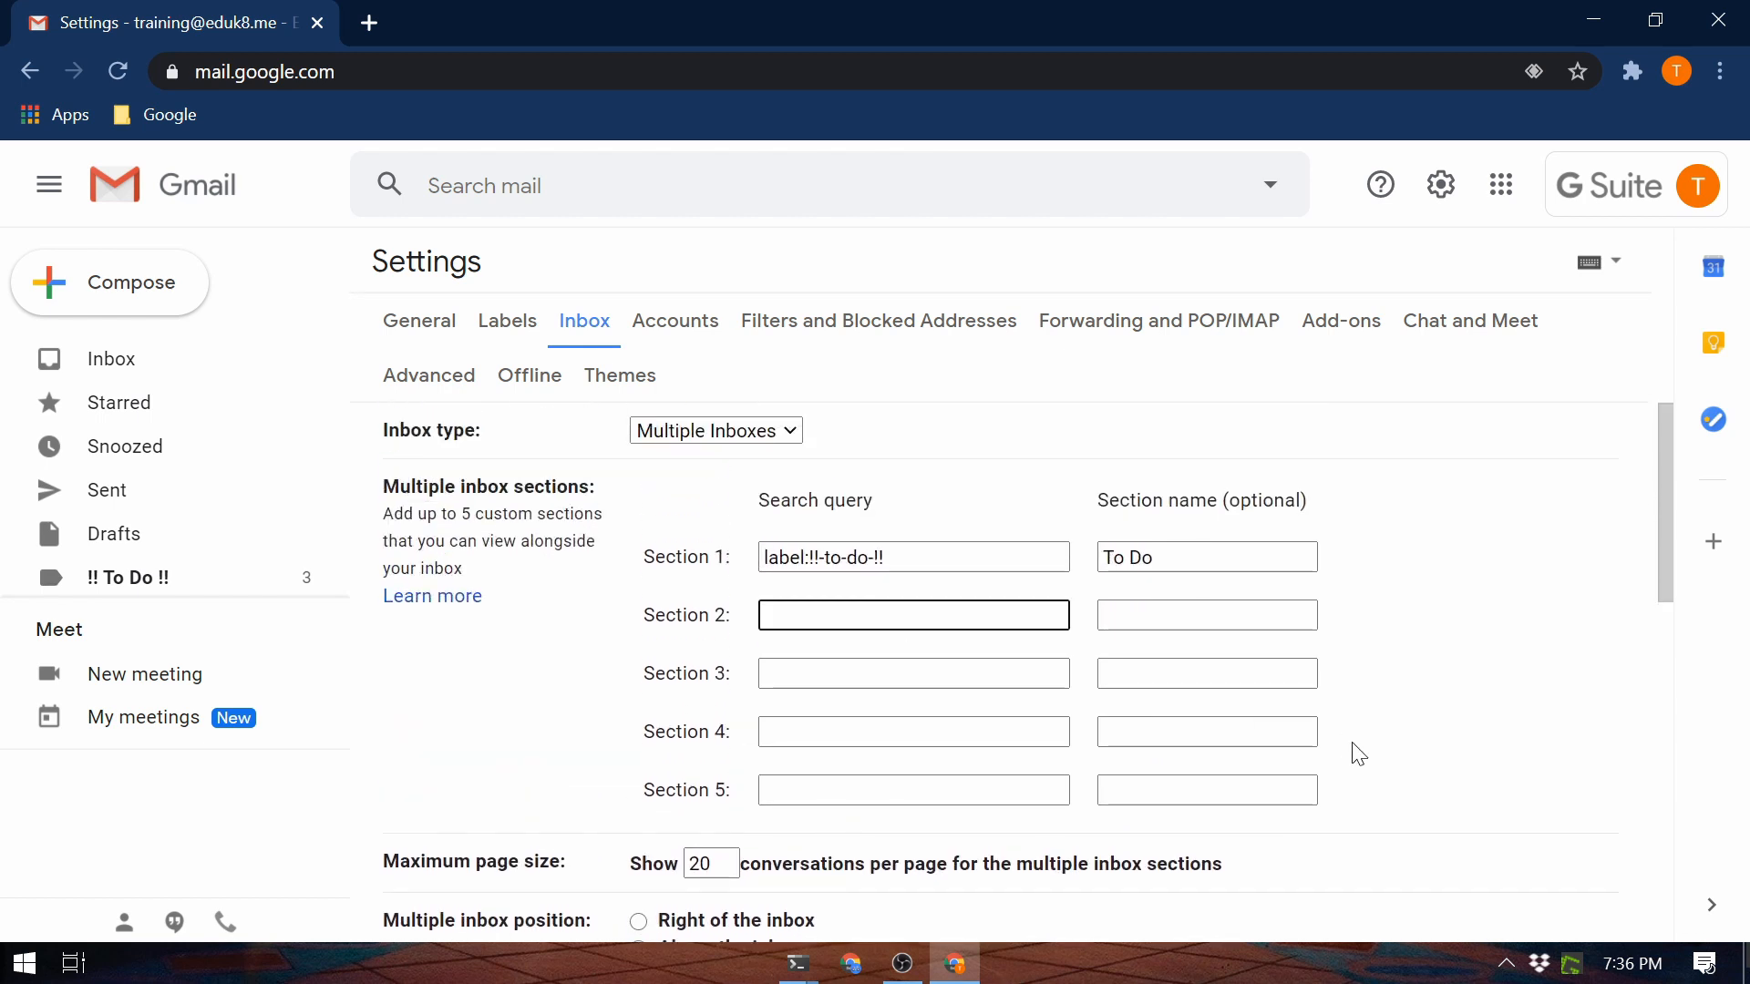
type("after:2020-08-")
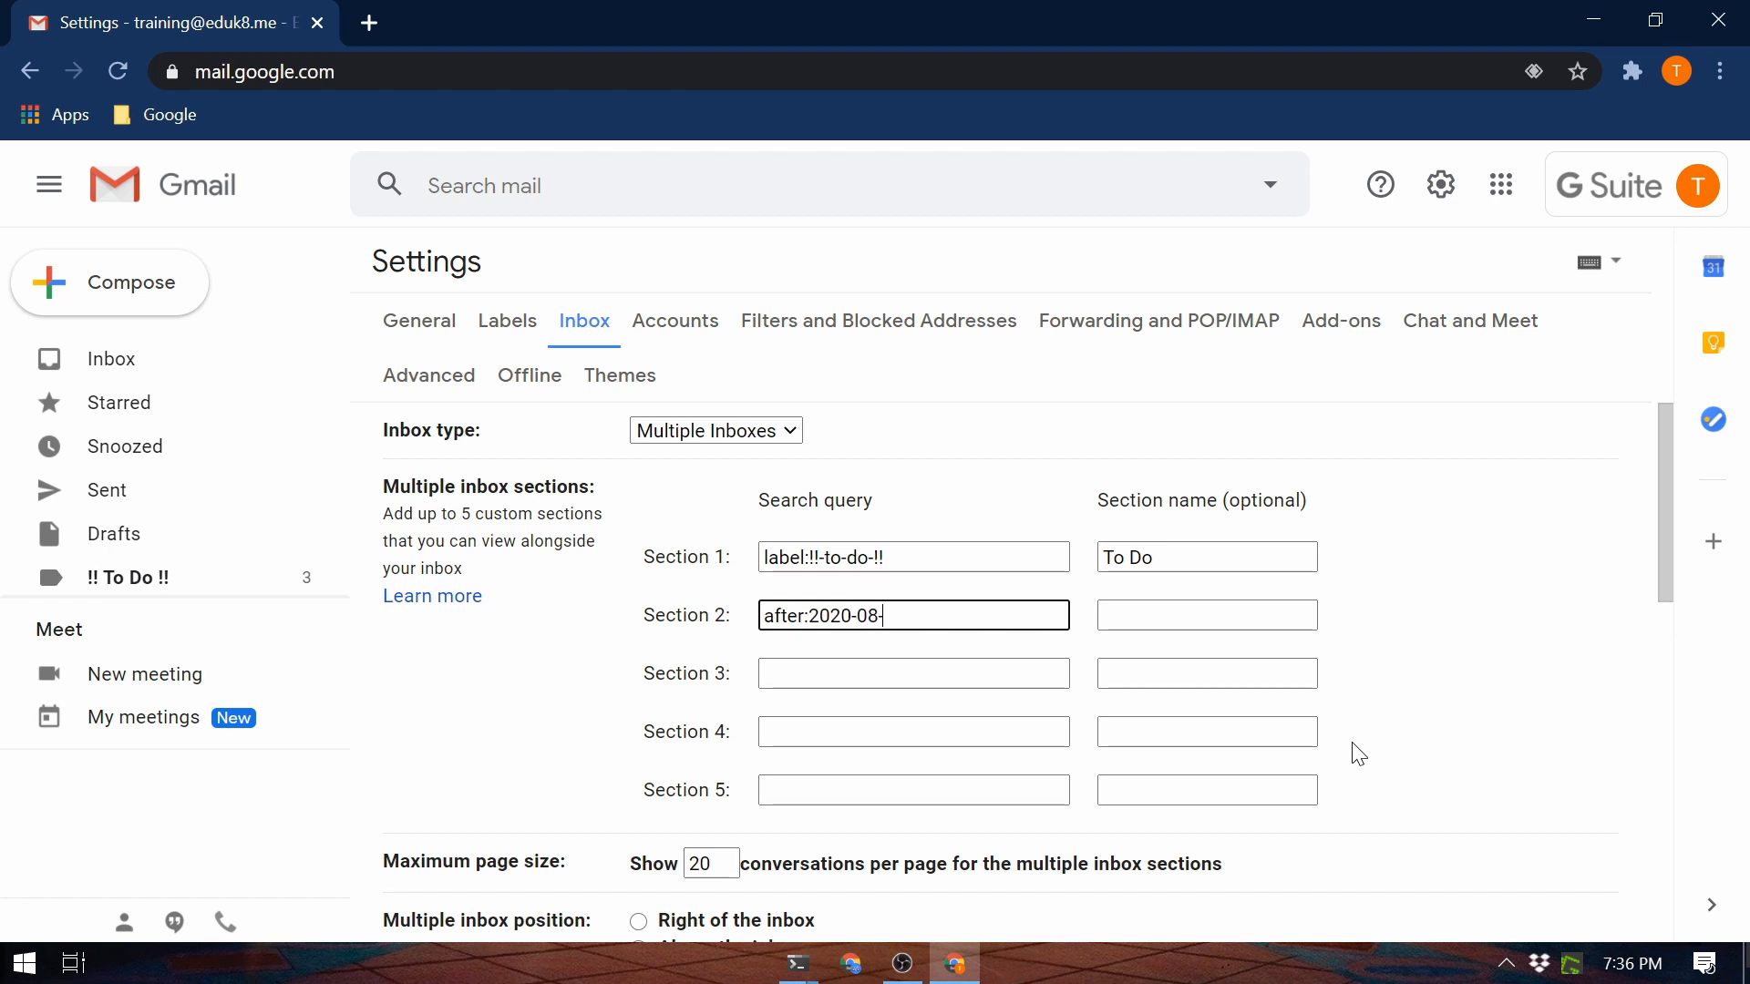
type("01")
key("Tab")
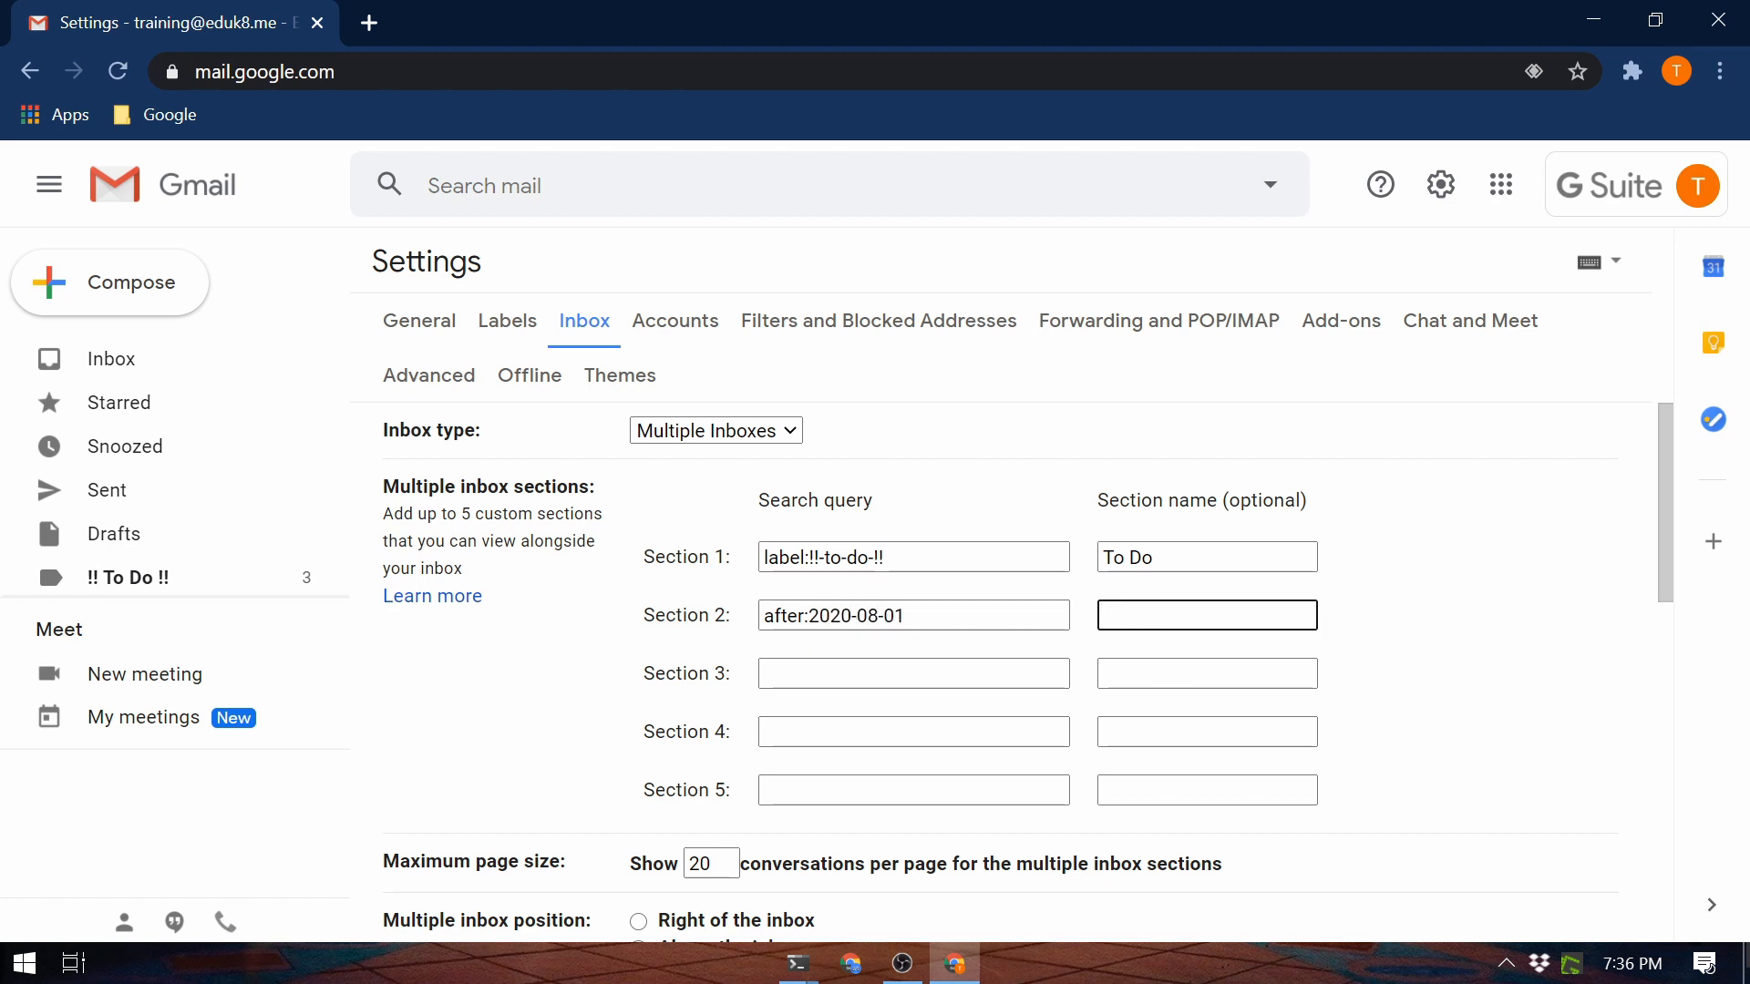
type("All Email from this year")
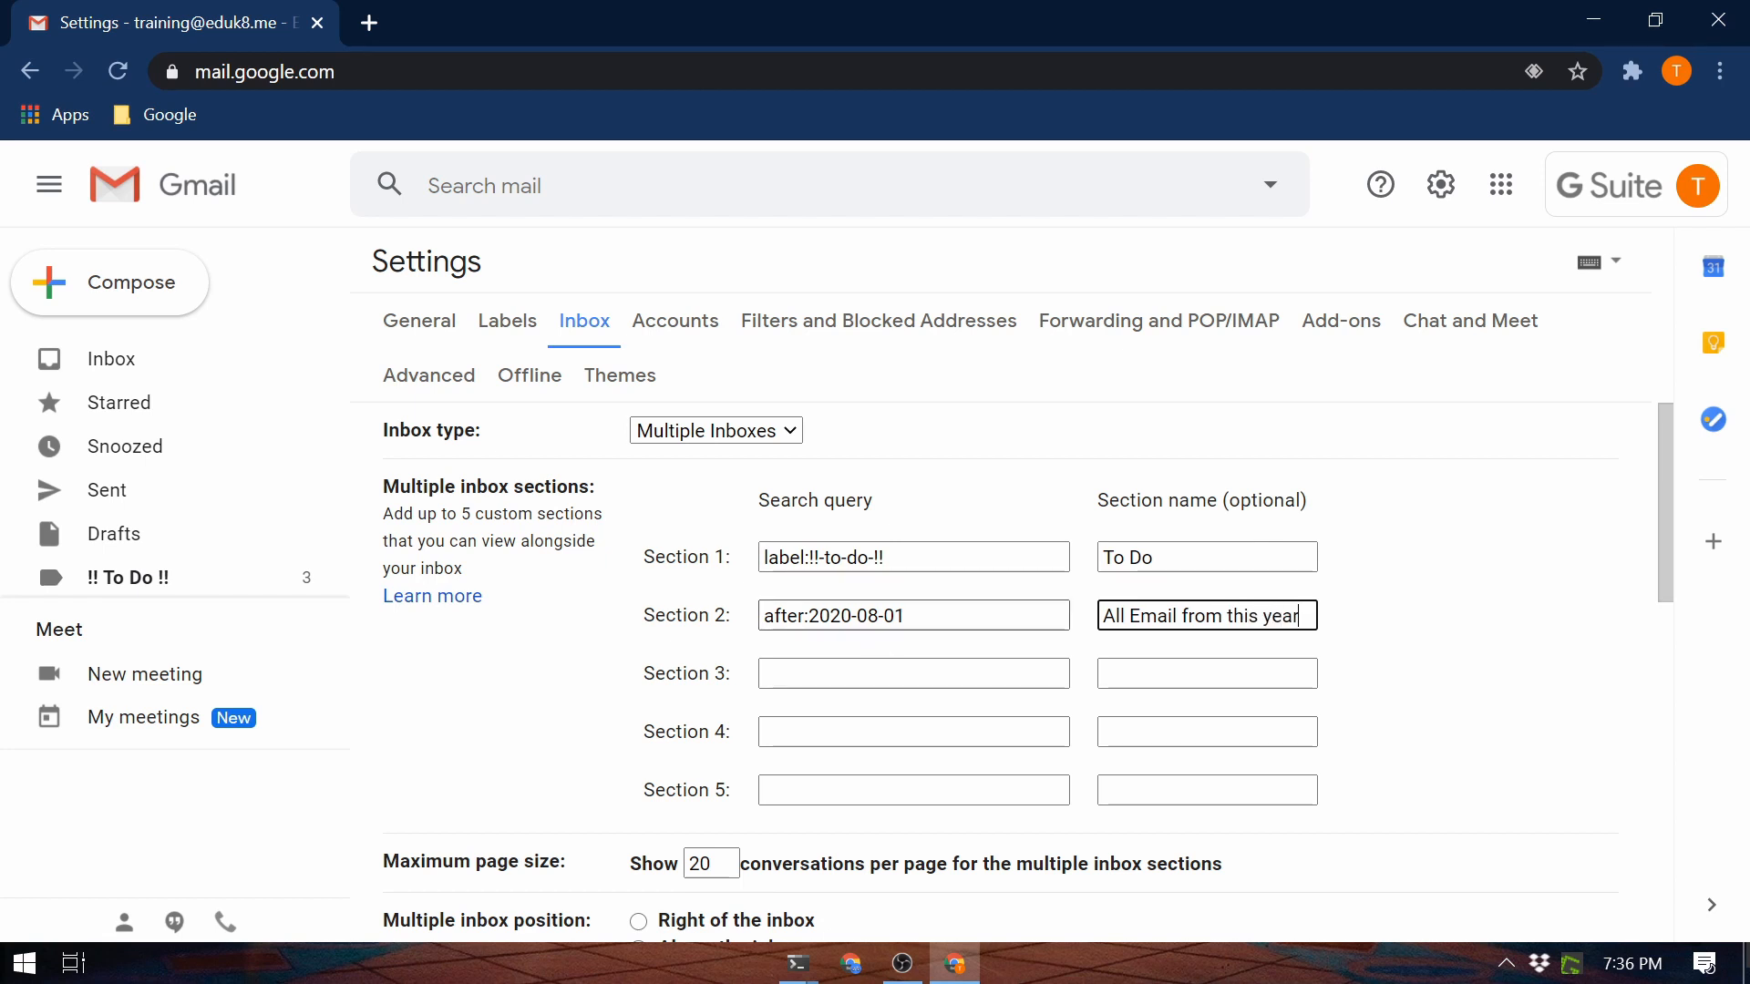
Step: Save the inbox settings changes and look over the To Do and All Email from this year sections in the inbox
scroll(1493, 690, "down", 8)
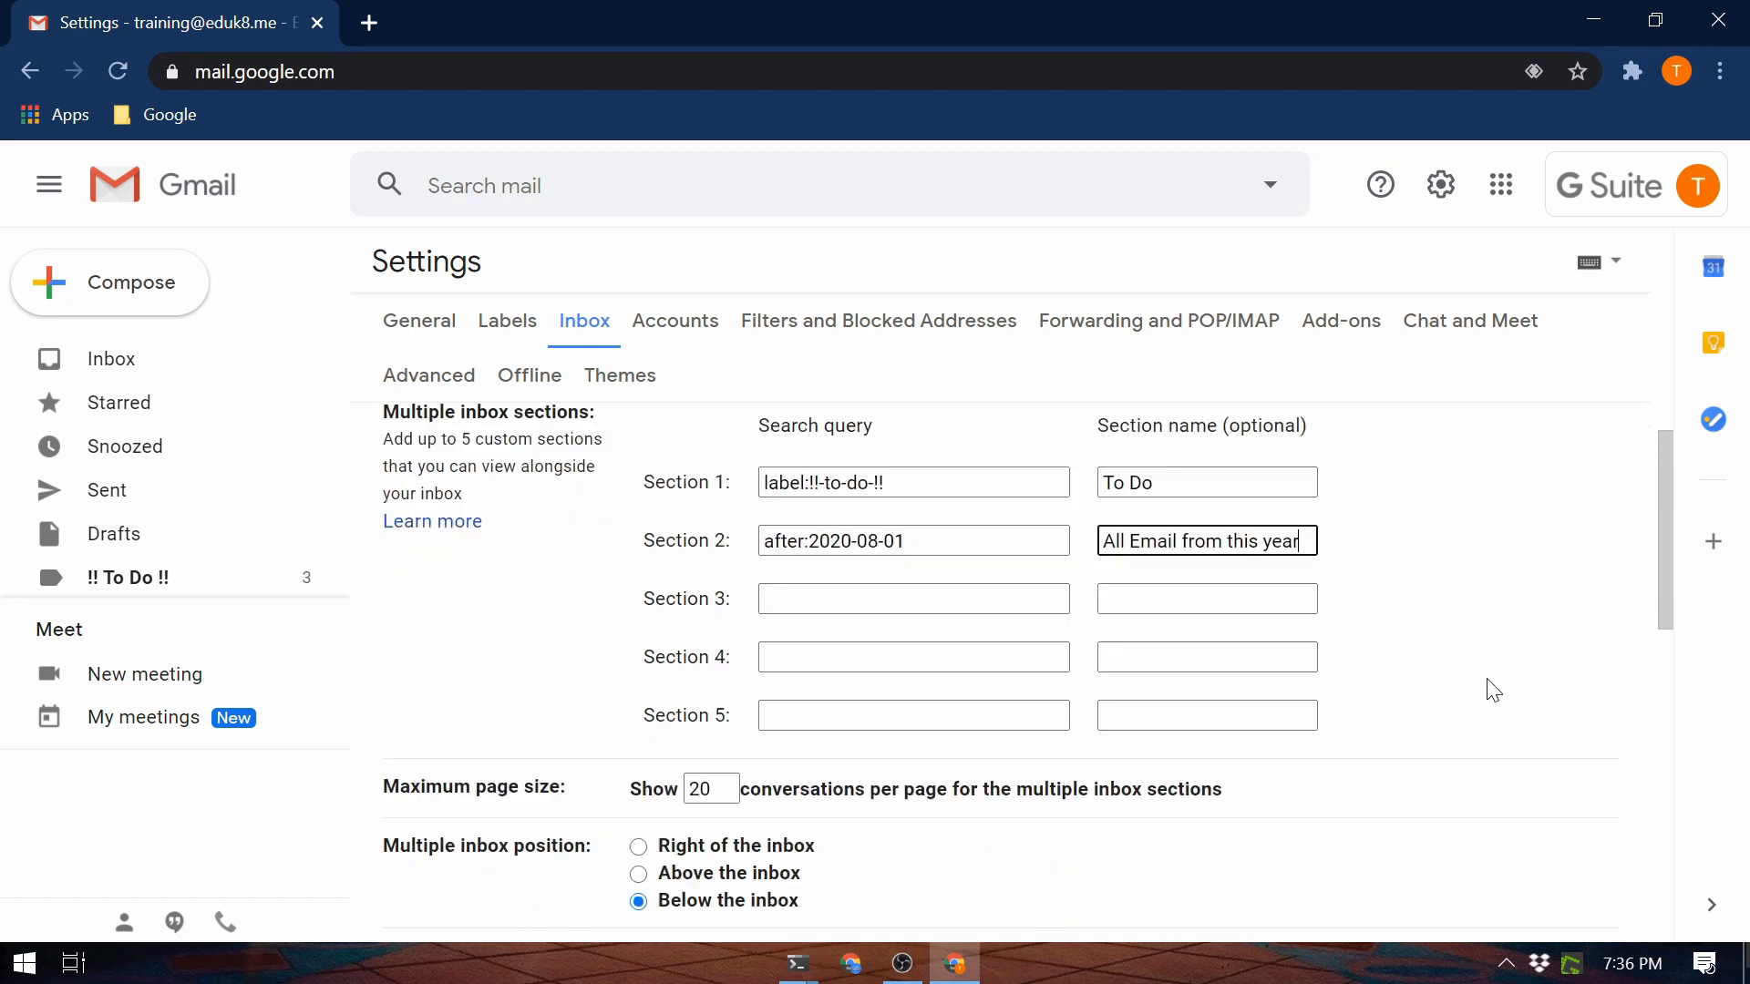
left_click(931, 797)
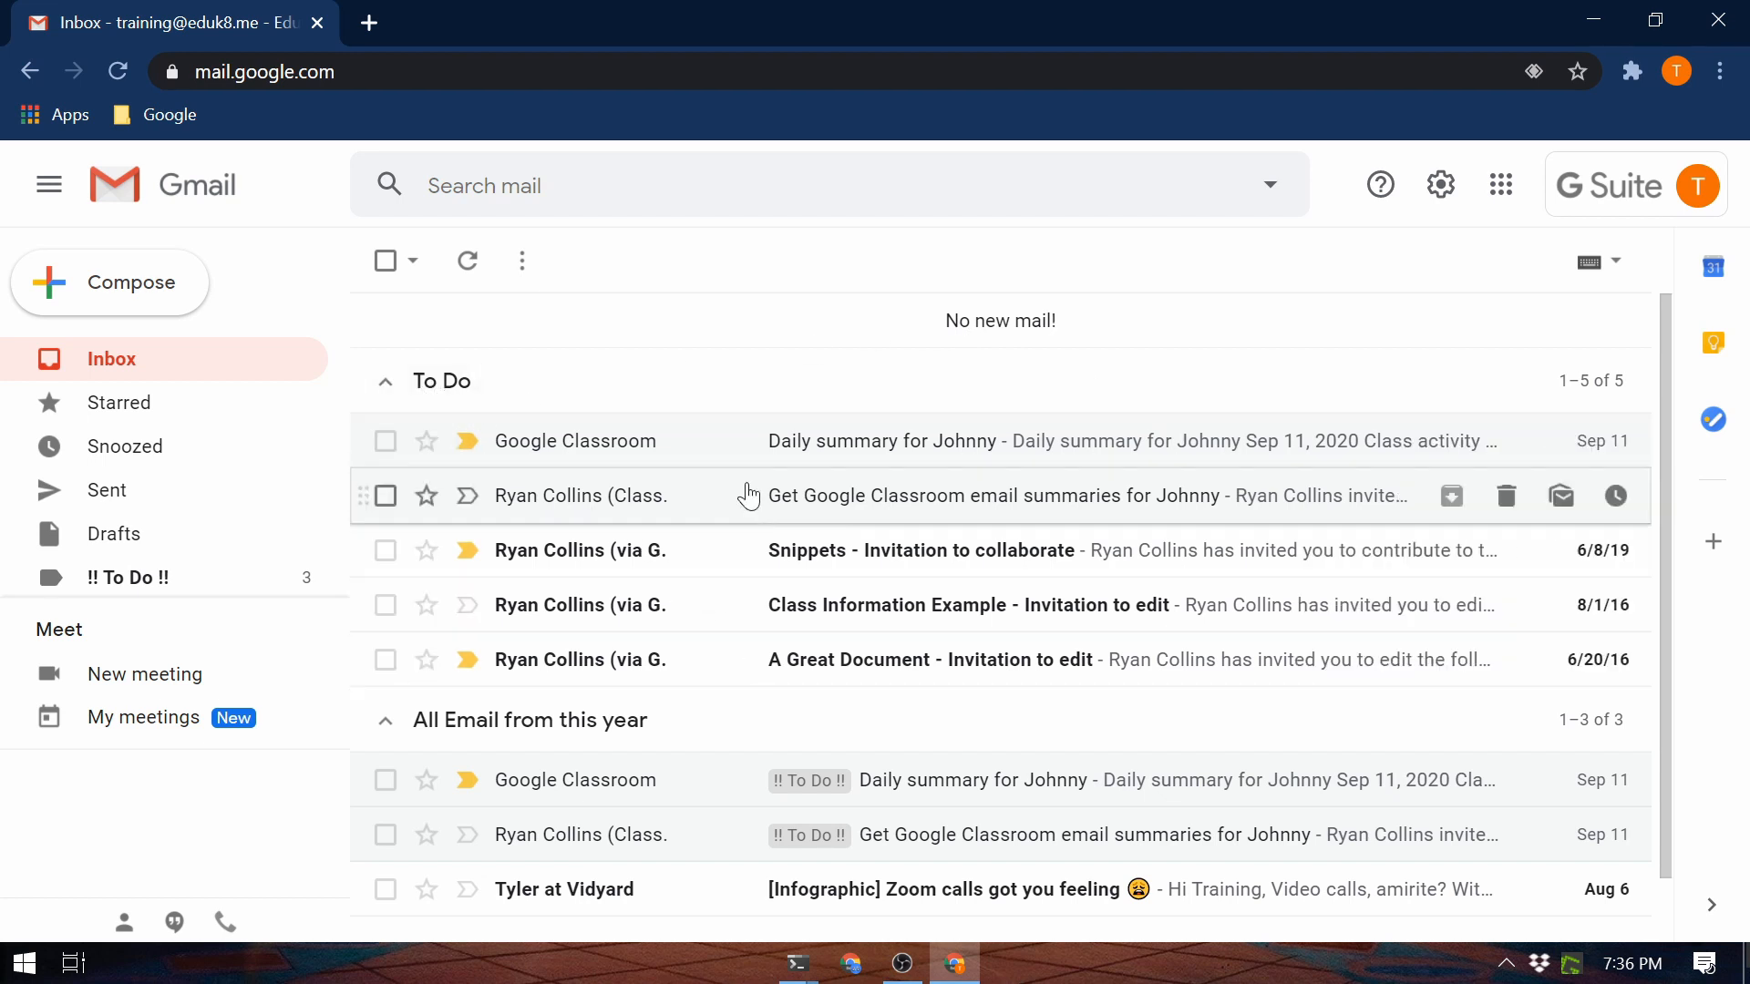
scroll(572, 723, "down", 1)
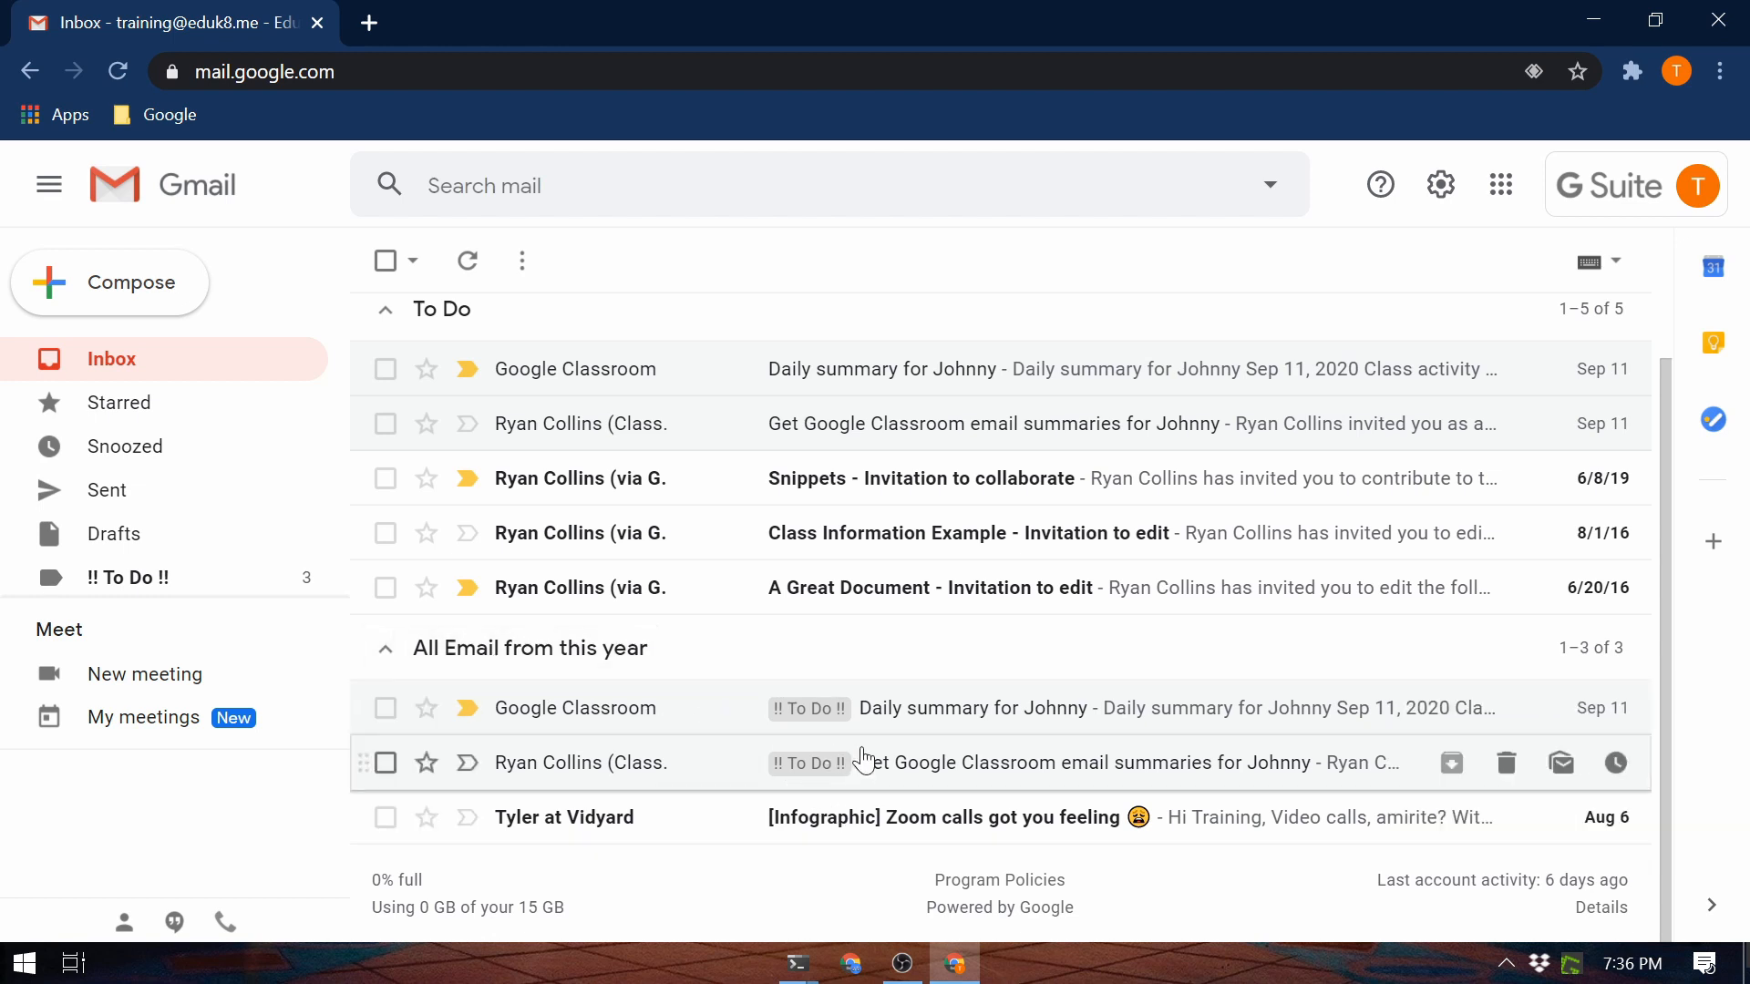
scroll(962, 809, "up", 1)
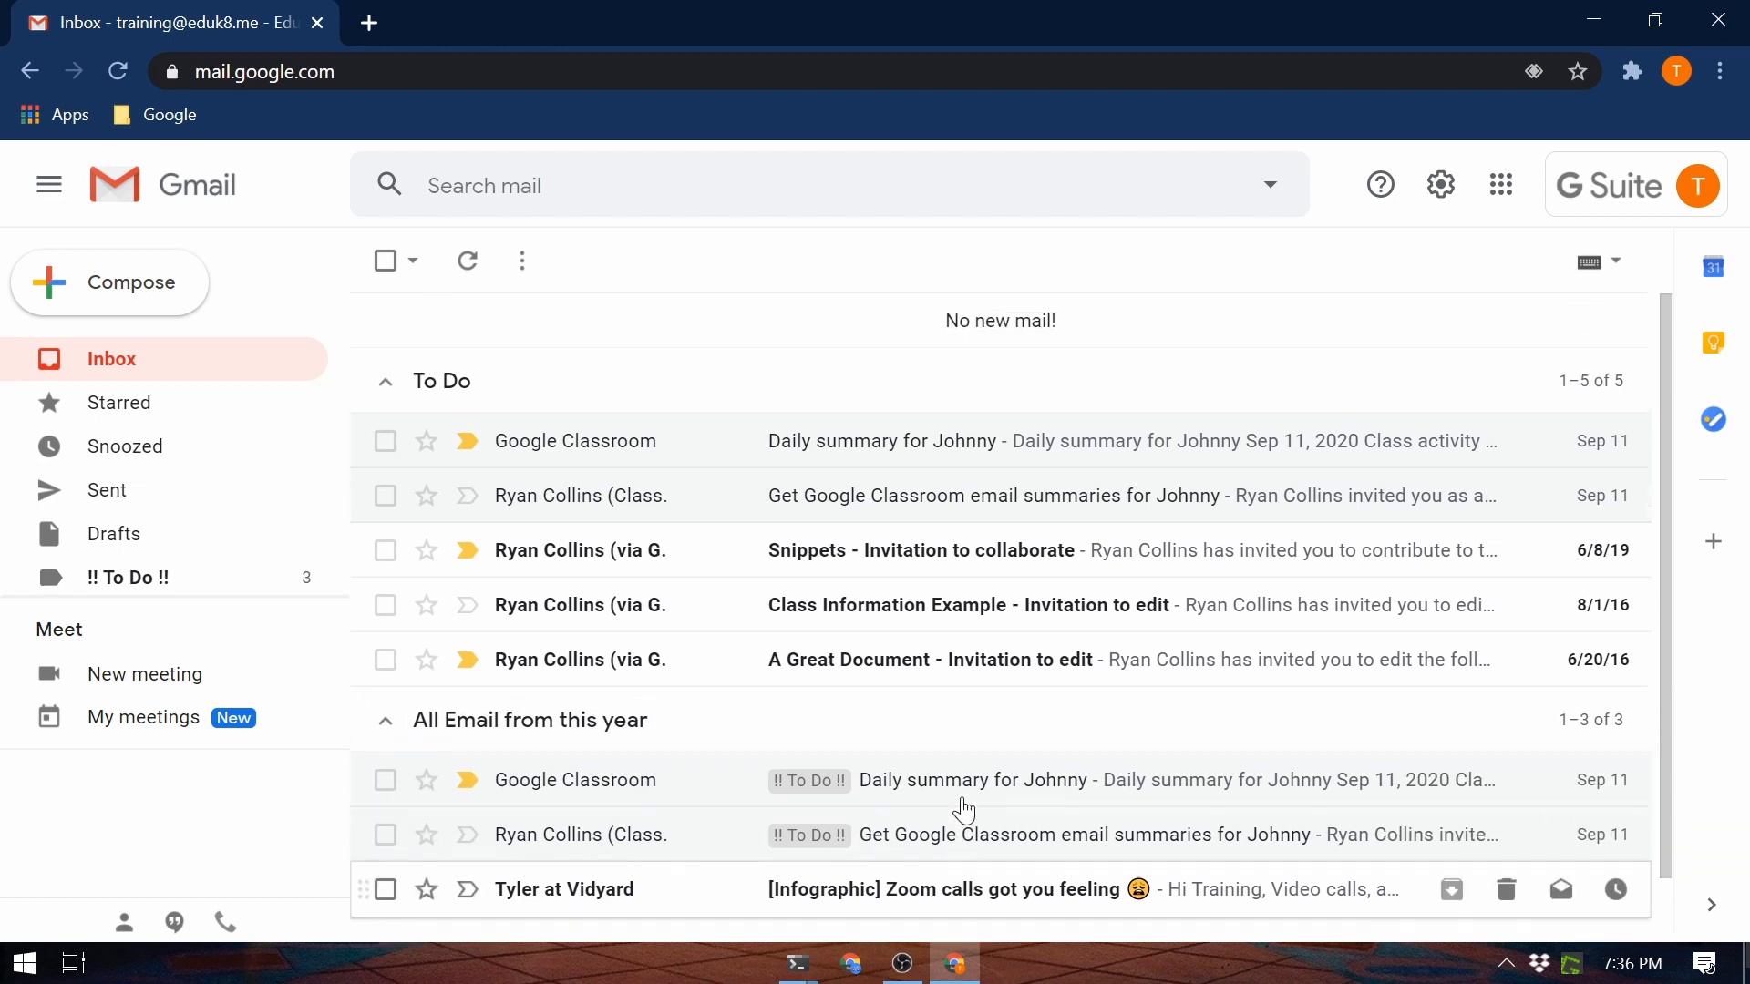